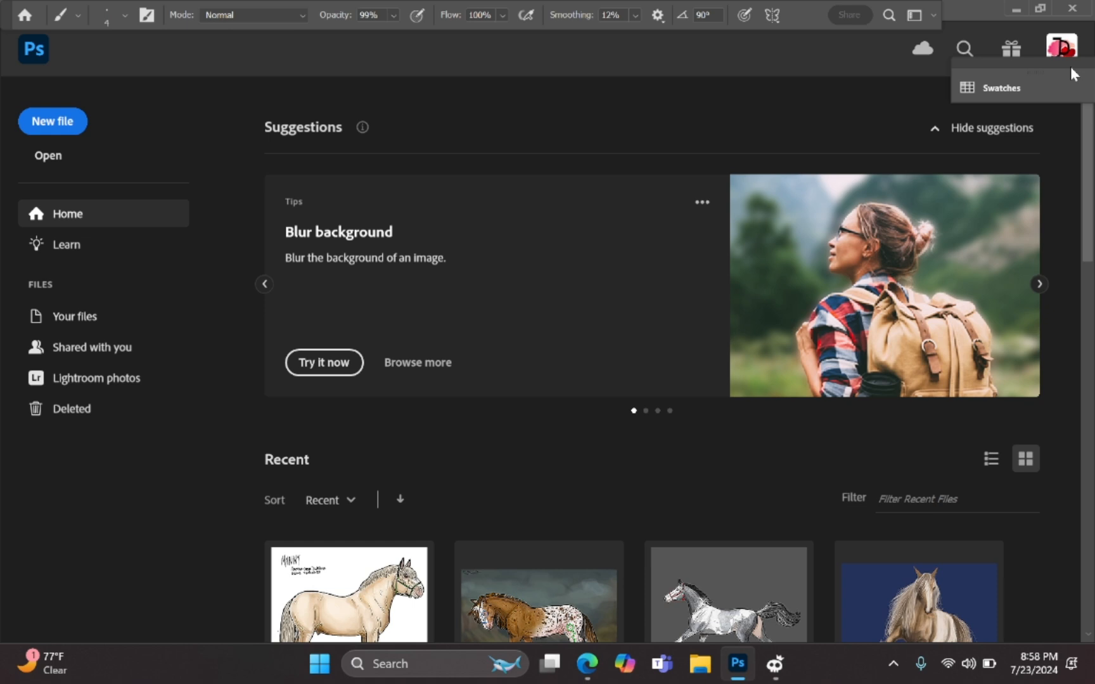
Step: Create a new blank white 9 × 9 in, 300 ppi document from the Custom preset
{"action": "left_click_drag", "start_coordinate": [1070, 67], "coordinate": [1070, 37]}
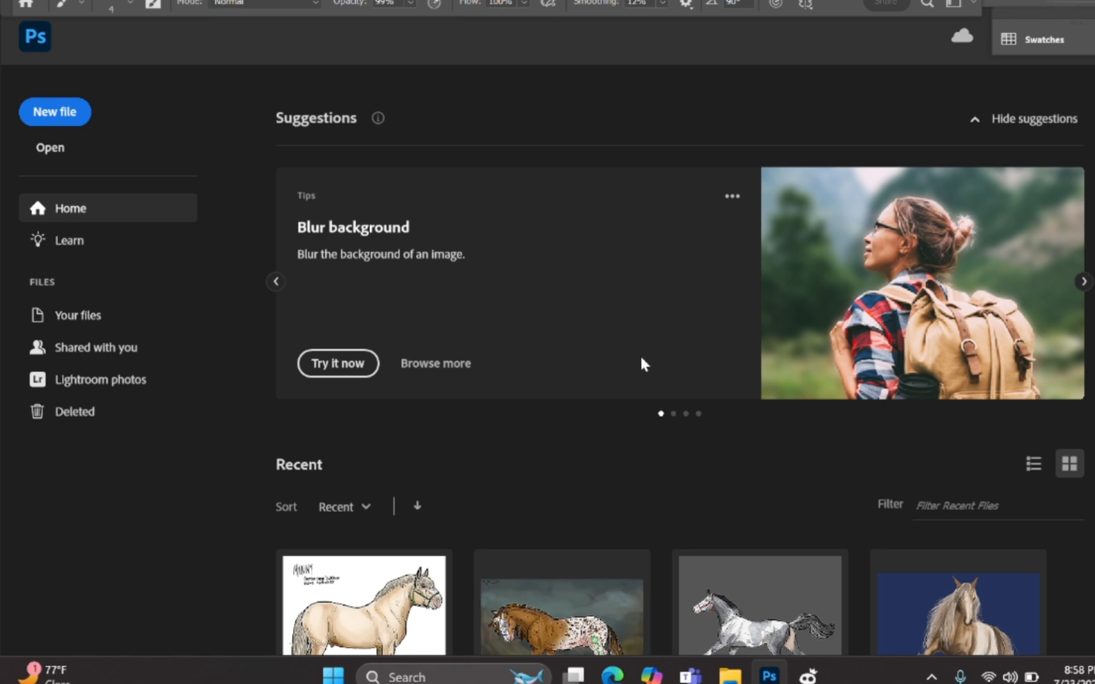
{"action": "scroll", "coordinate": [641, 362], "scroll_direction": "down", "scroll_amount": 6}
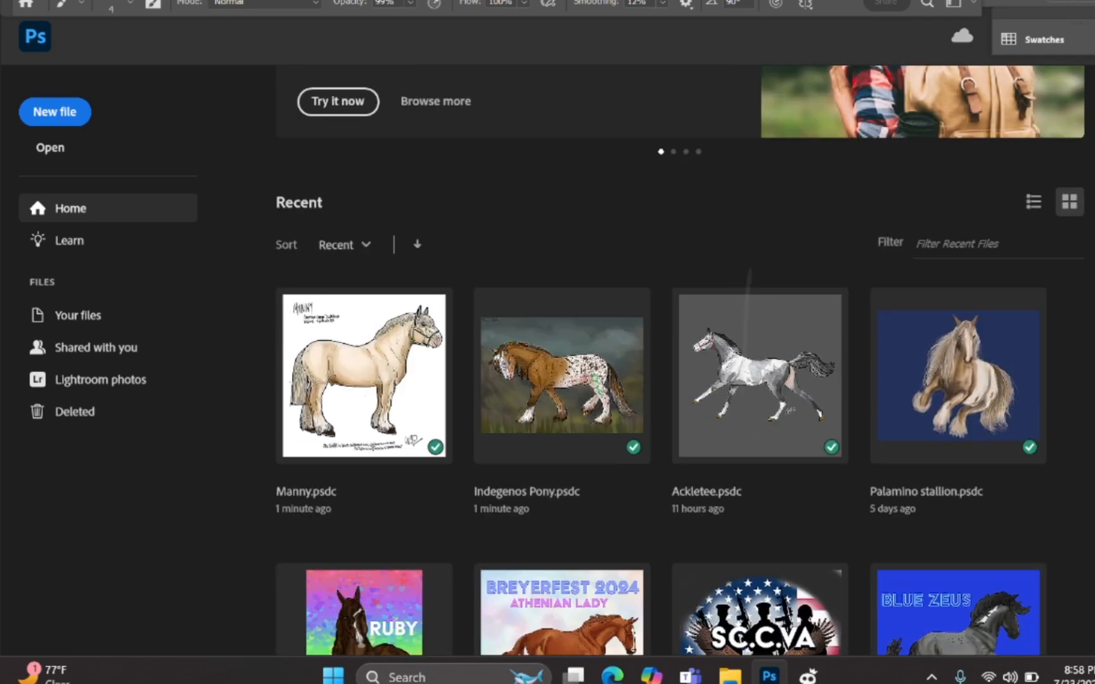
{"action": "scroll", "coordinate": [661, 365], "scroll_direction": "down", "scroll_amount": 10}
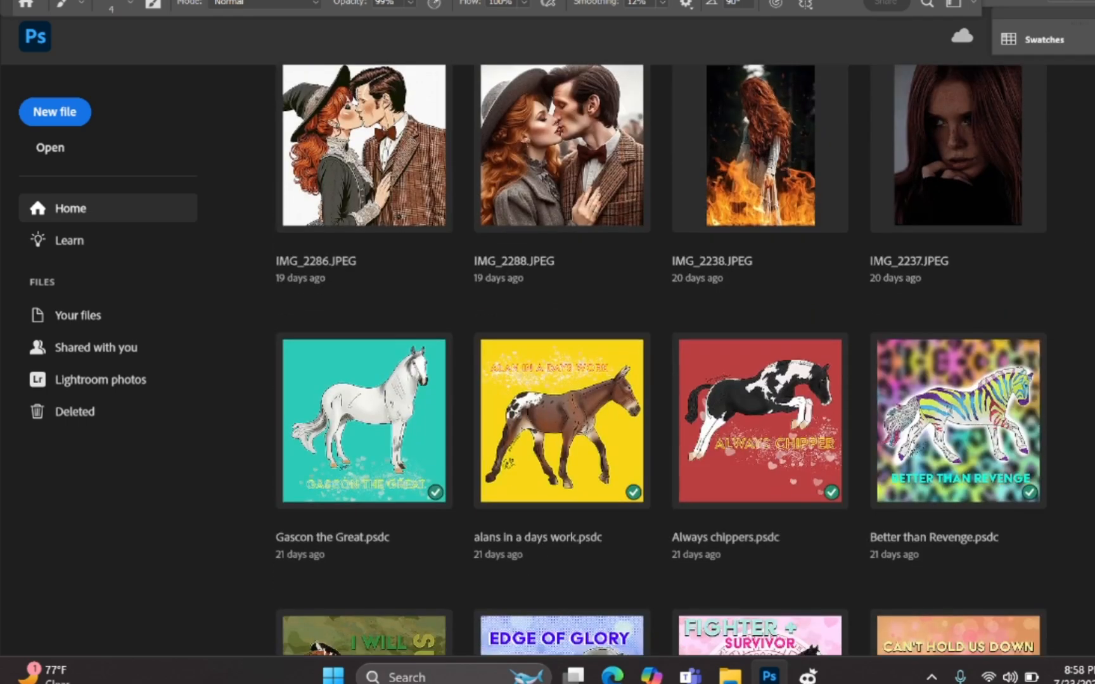
{"action": "scroll", "coordinate": [678, 361], "scroll_direction": "up", "scroll_amount": 15}
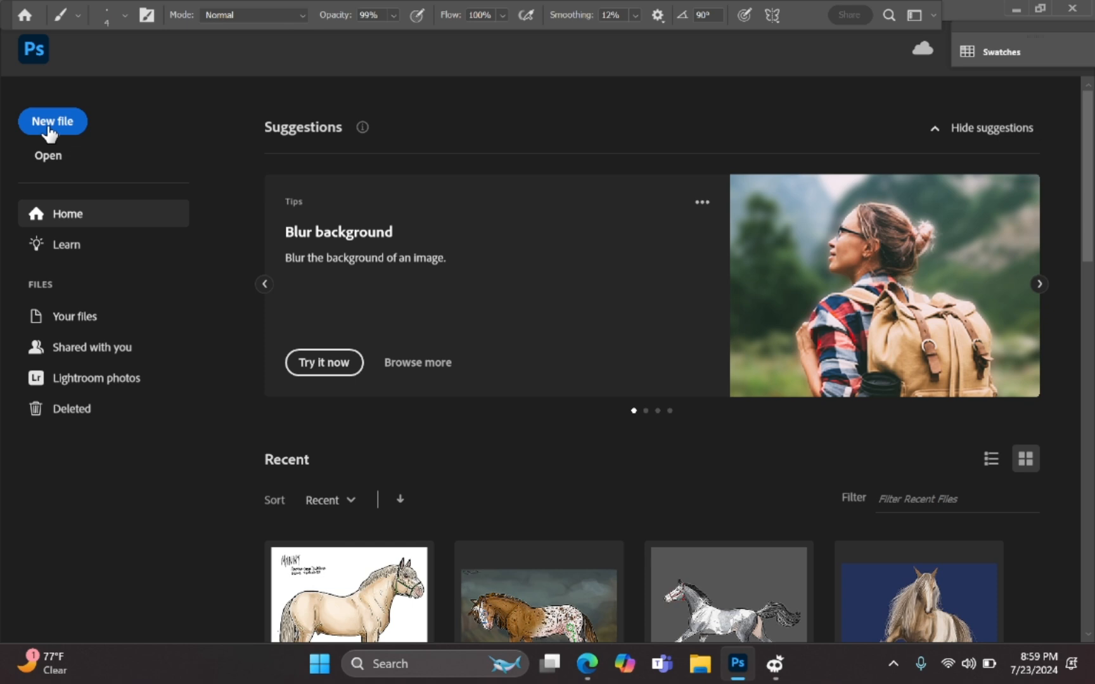
{"action": "left_click", "coordinate": [51, 122]}
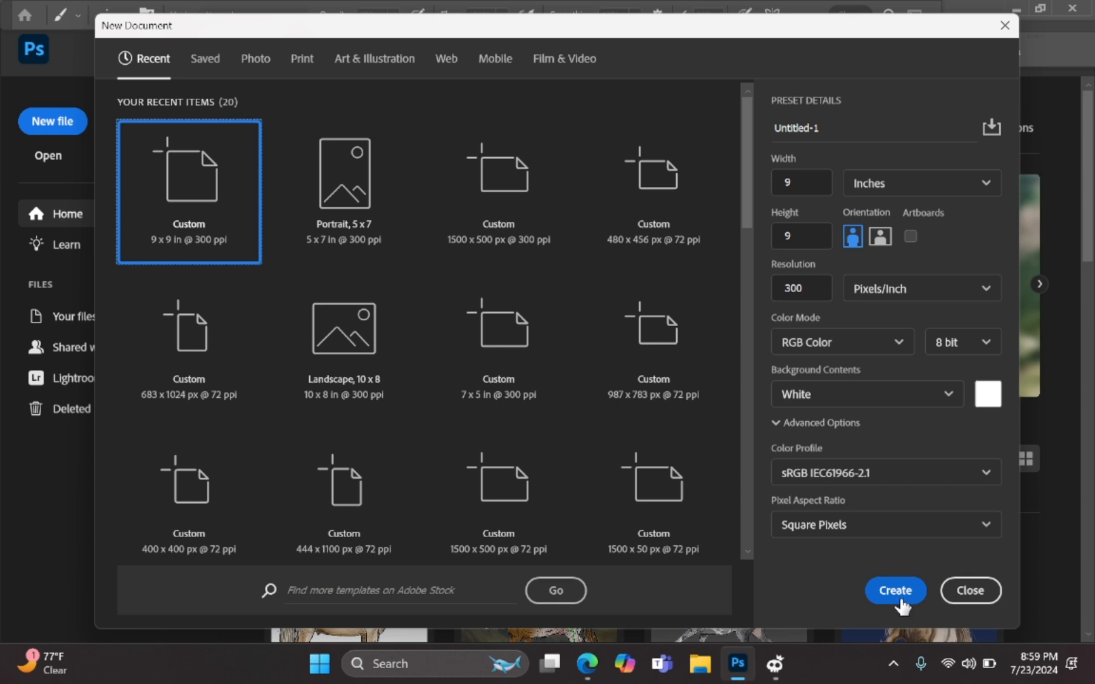
{"action": "left_click", "coordinate": [894, 596]}
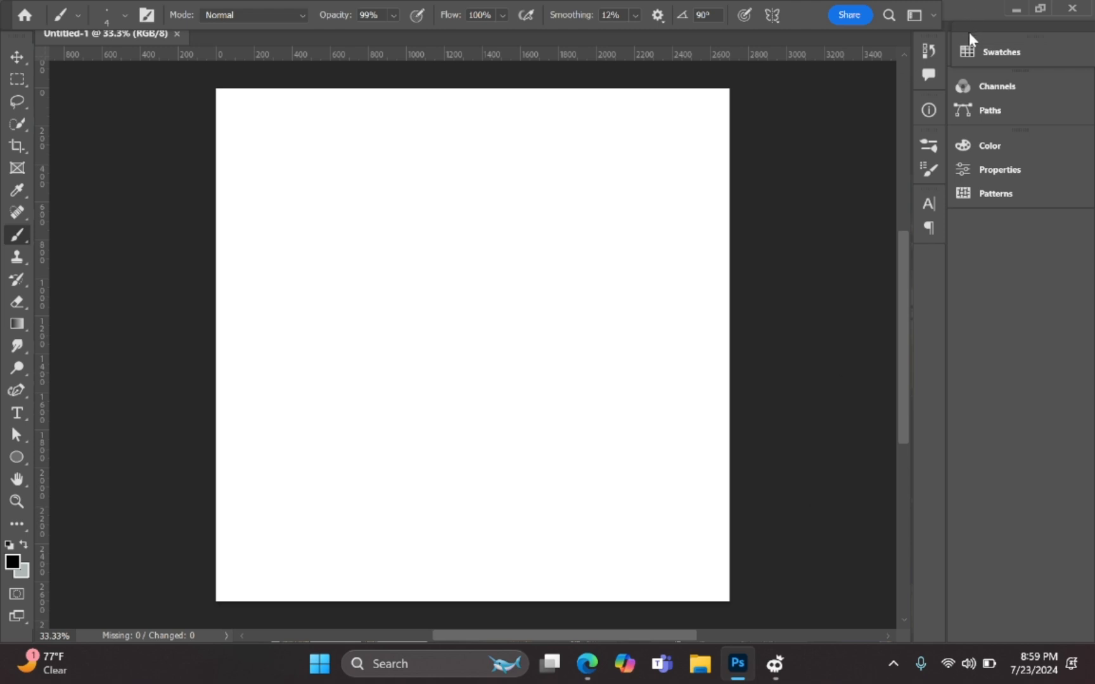
Step: Move the Photoshop window lower and browse the File menu down to Place Embedded
{"action": "left_click_drag", "start_coordinate": [963, 9], "coordinate": [954, 48]}
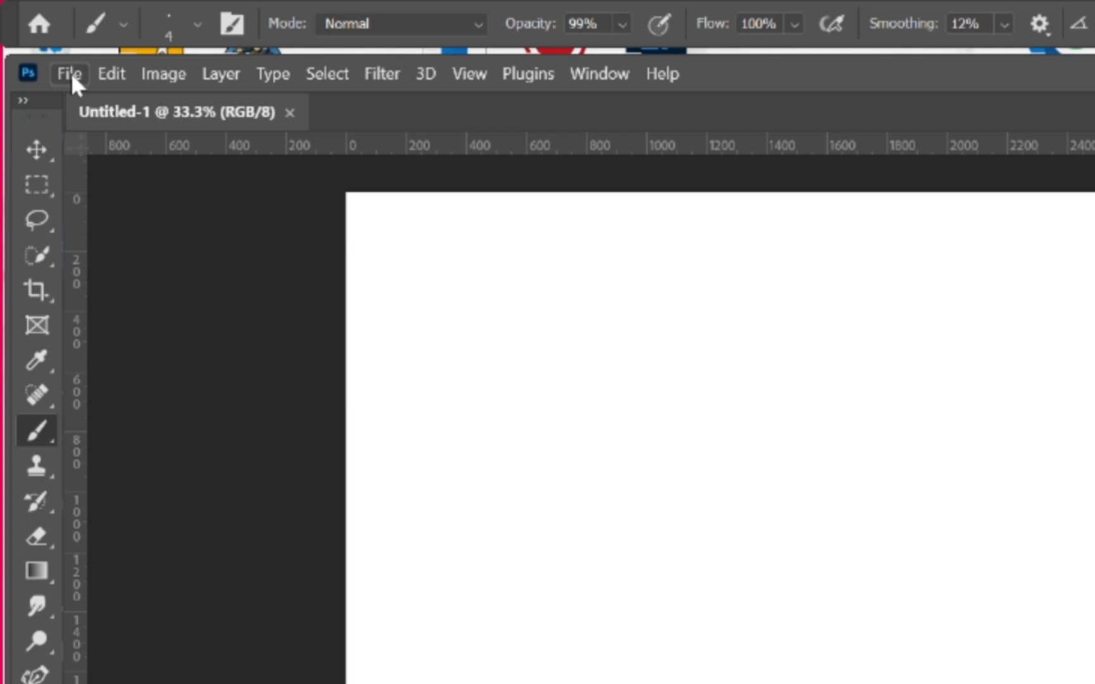
{"action": "left_click", "coordinate": [70, 74]}
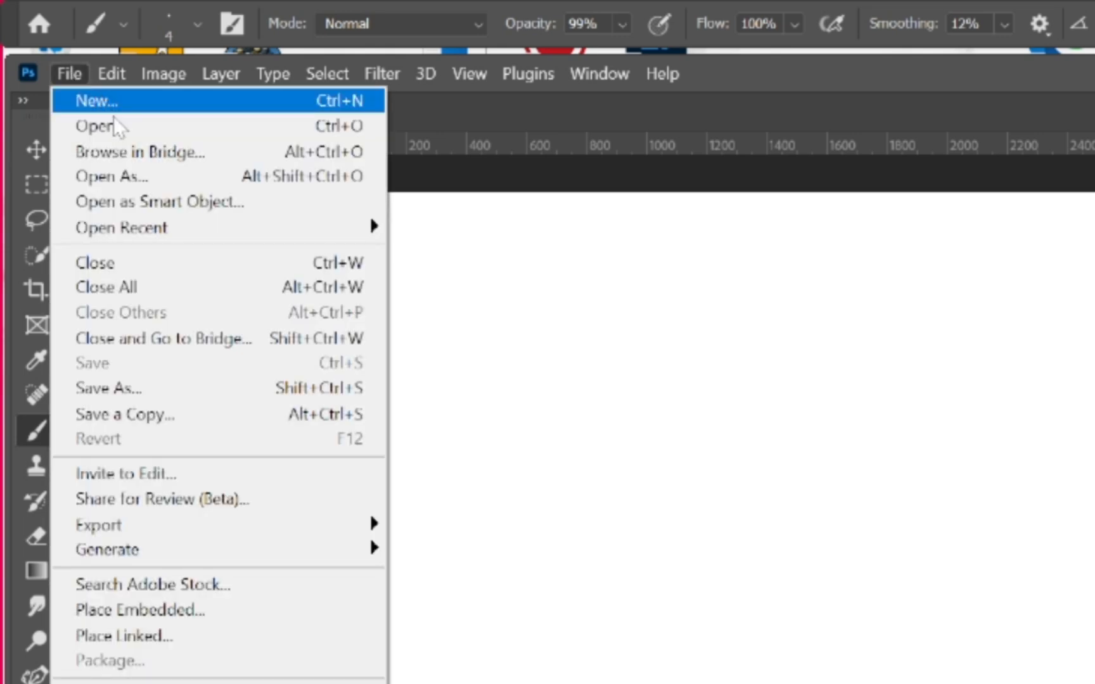
{"action": "mouse_move", "coordinate": [261, 550]}
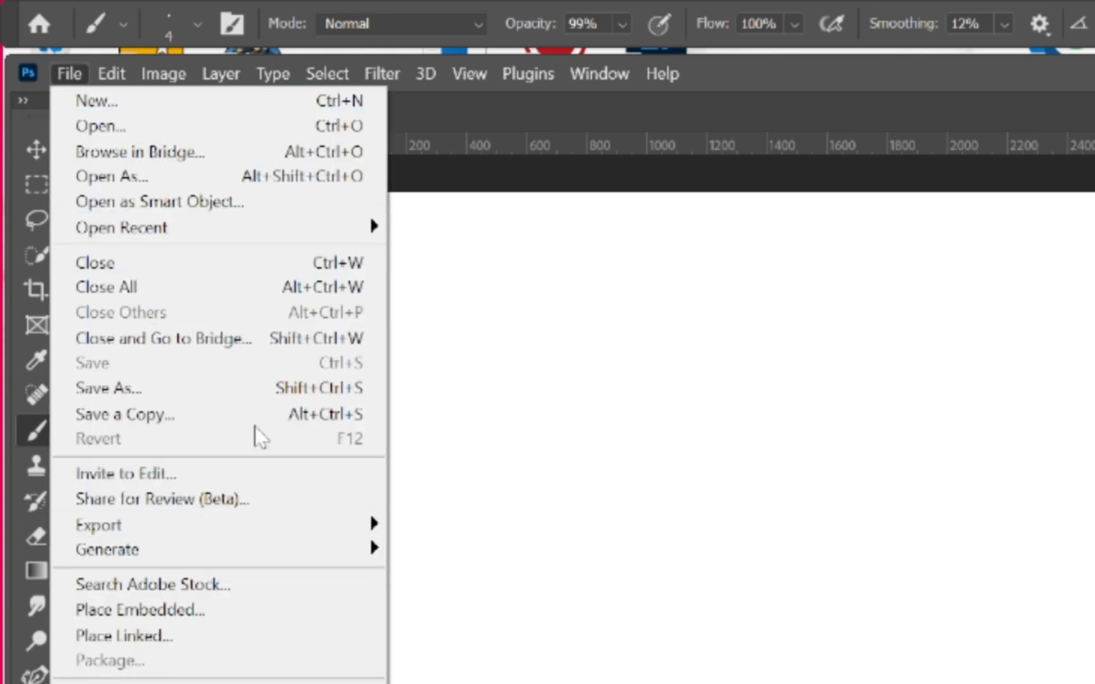
{"action": "mouse_move", "coordinate": [117, 85]}
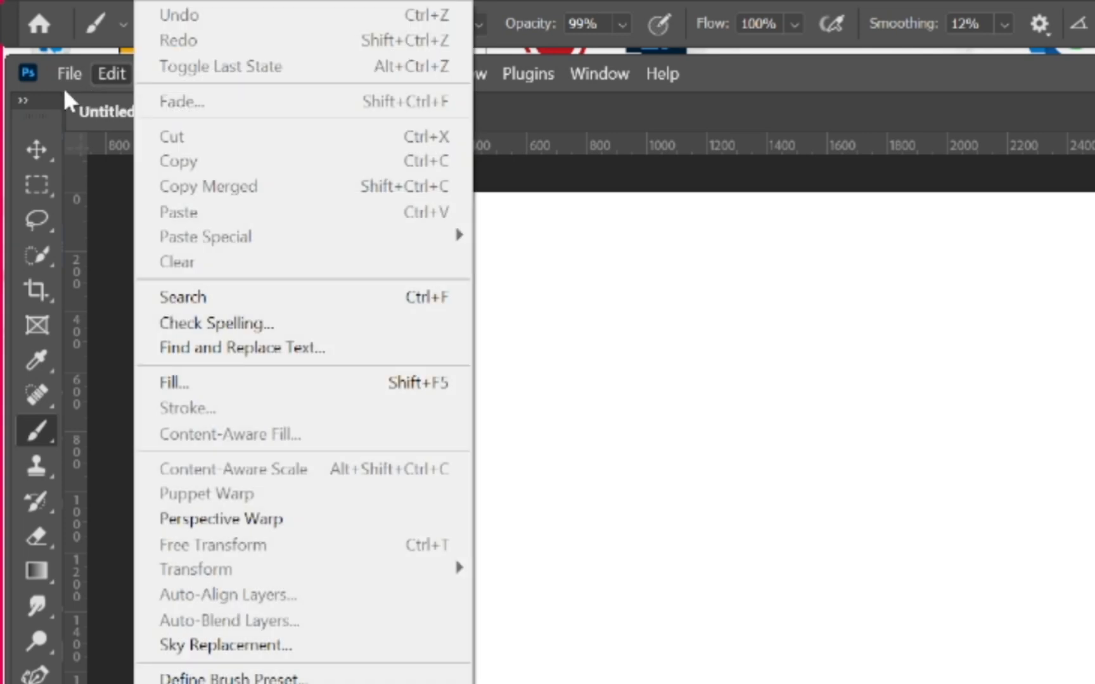
{"action": "mouse_move", "coordinate": [66, 88]}
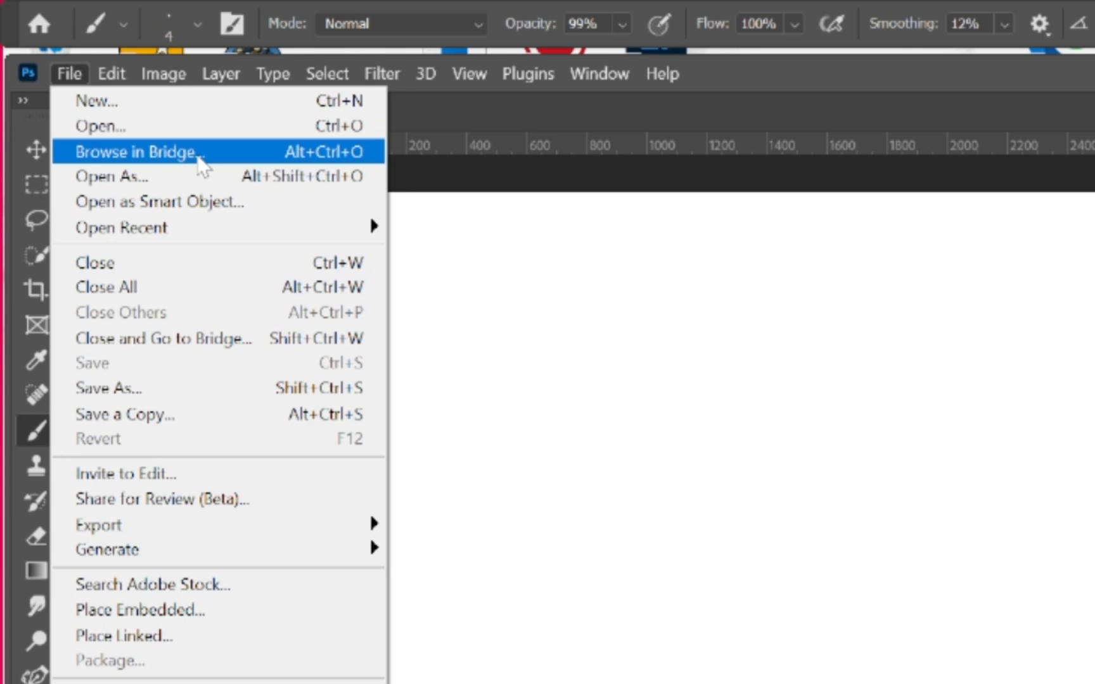
{"action": "left_click", "coordinate": [204, 153]}
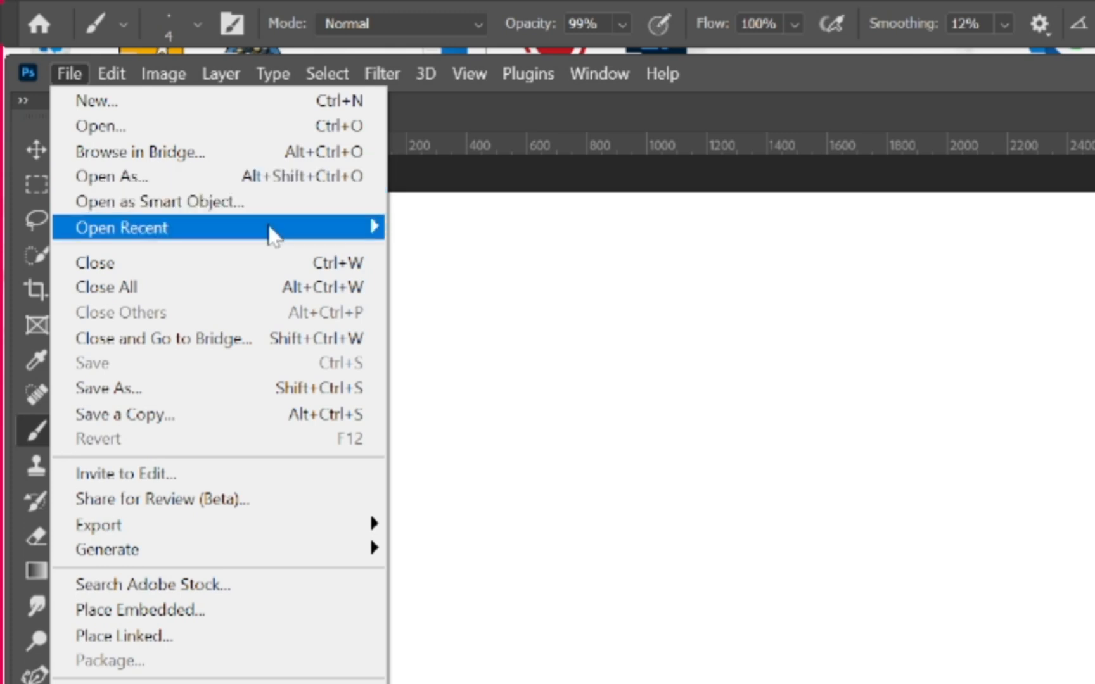
{"action": "mouse_move", "coordinate": [272, 234]}
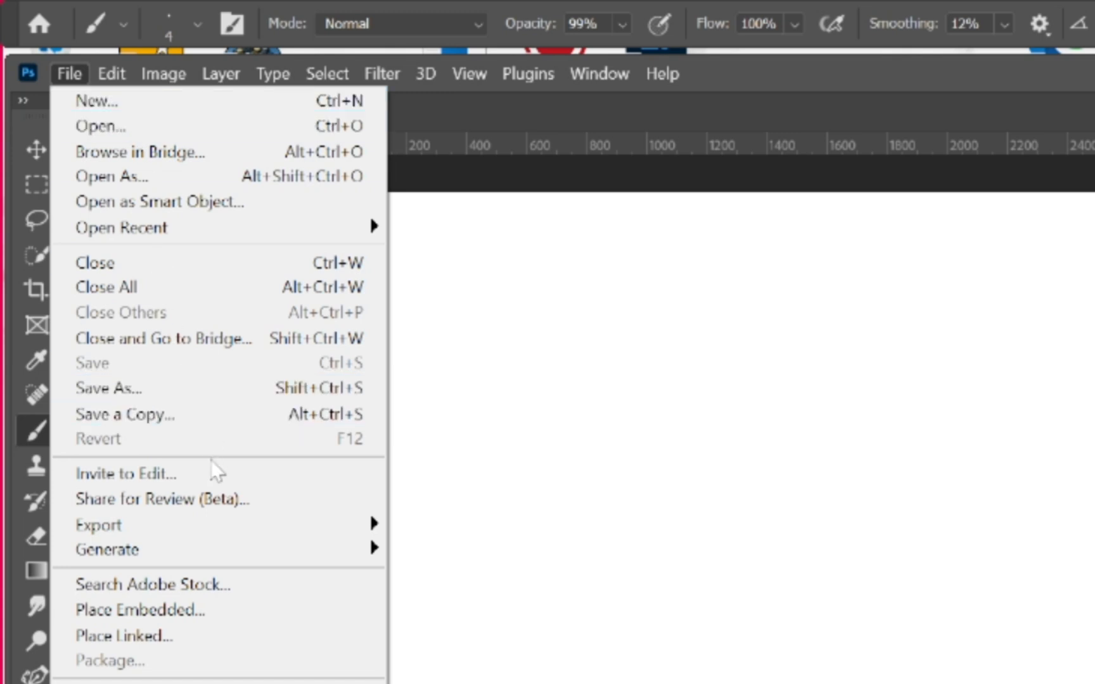
{"action": "mouse_move", "coordinate": [225, 525]}
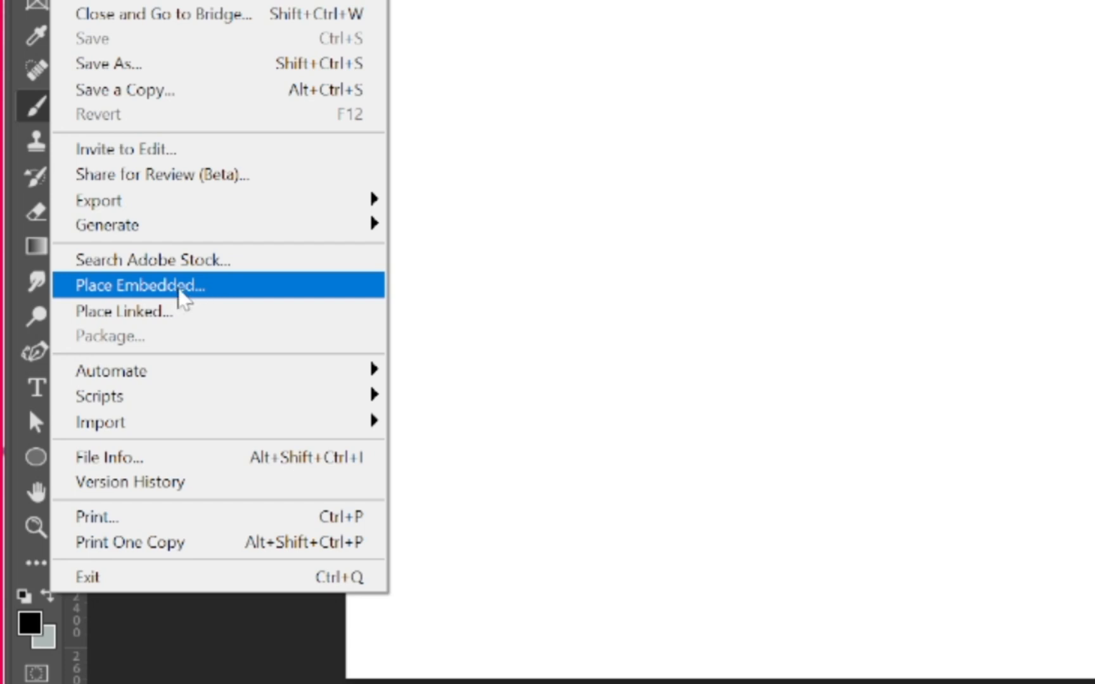
Step: Place the Christmas horse-and-carriage image from the computer as an embedded layer
{"action": "left_click", "coordinate": [179, 291]}
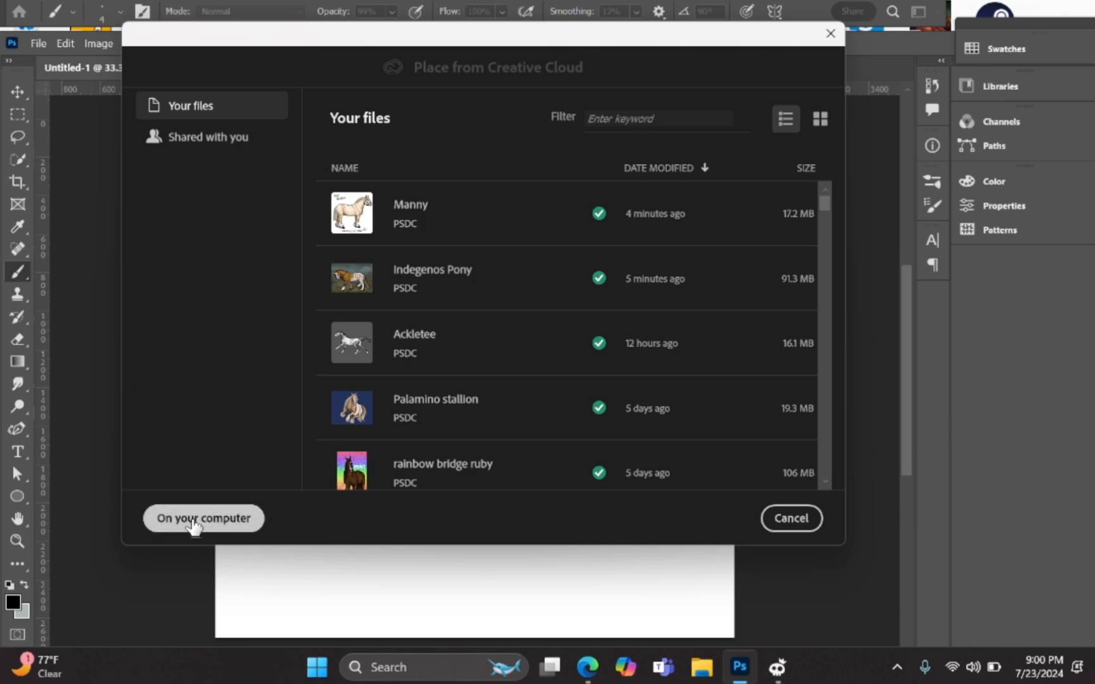
{"action": "left_click", "coordinate": [192, 519]}
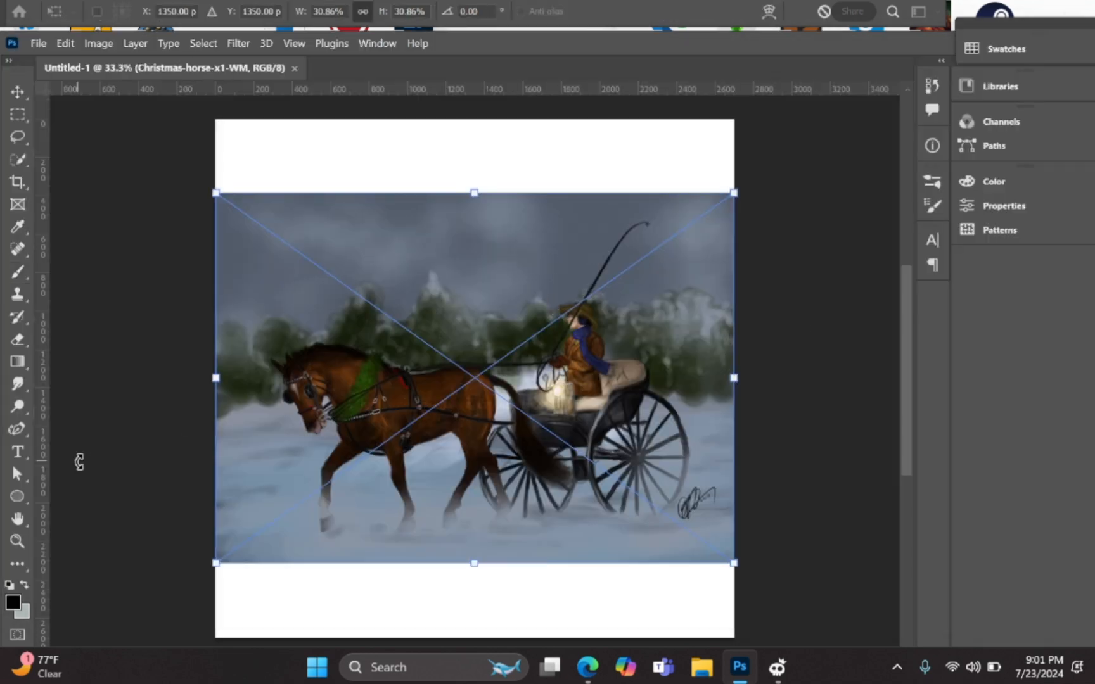
{"action": "left_click", "coordinate": [18, 518]}
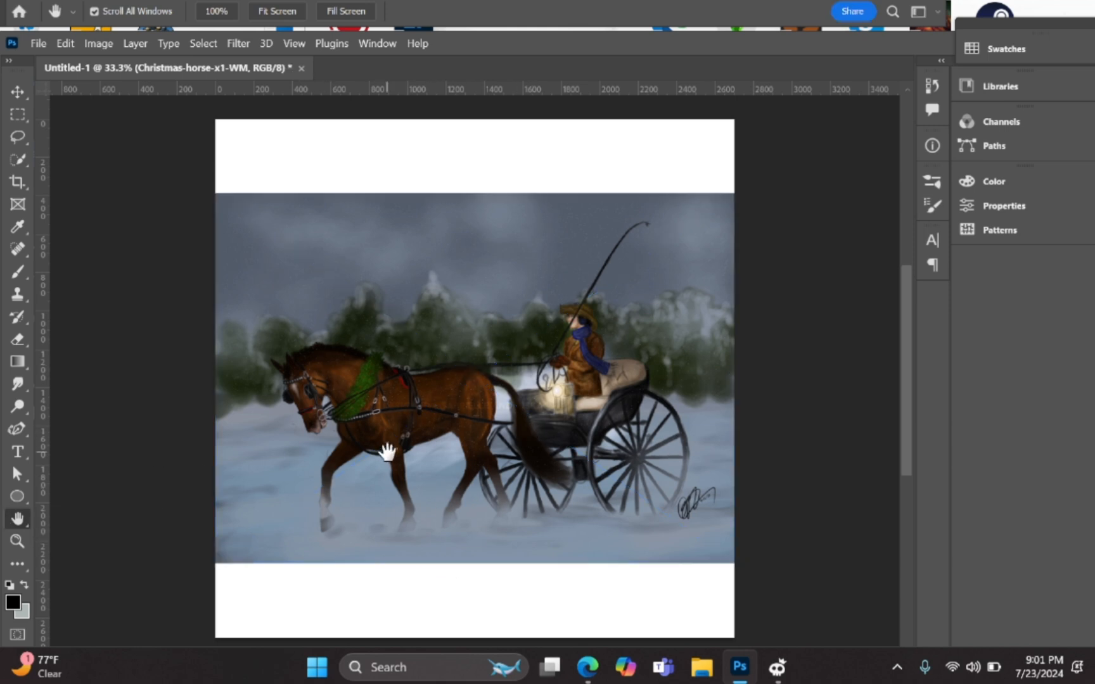
{"action": "key", "text": "v"}
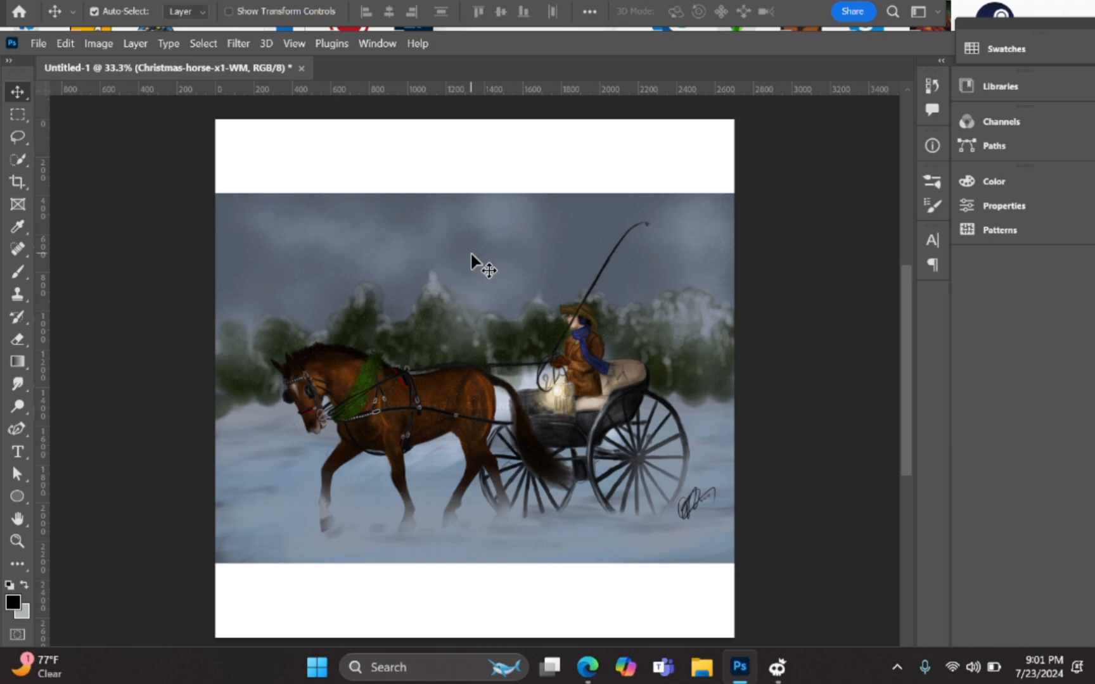
{"action": "left_click", "coordinate": [26, 262]}
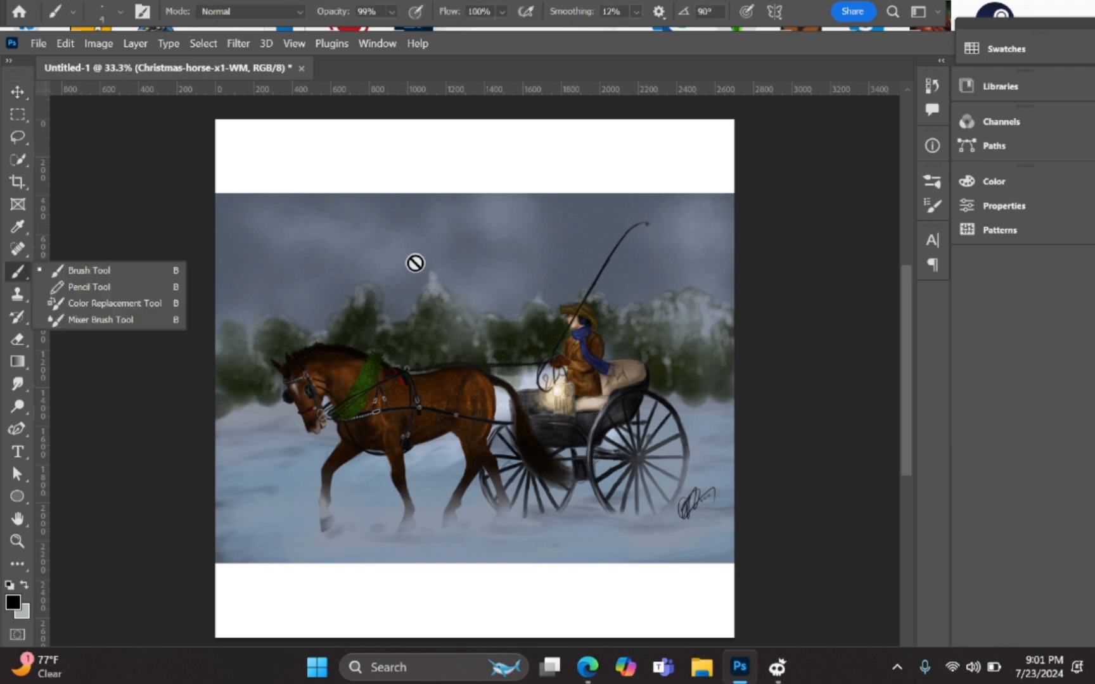
{"action": "left_click", "coordinate": [85, 266]}
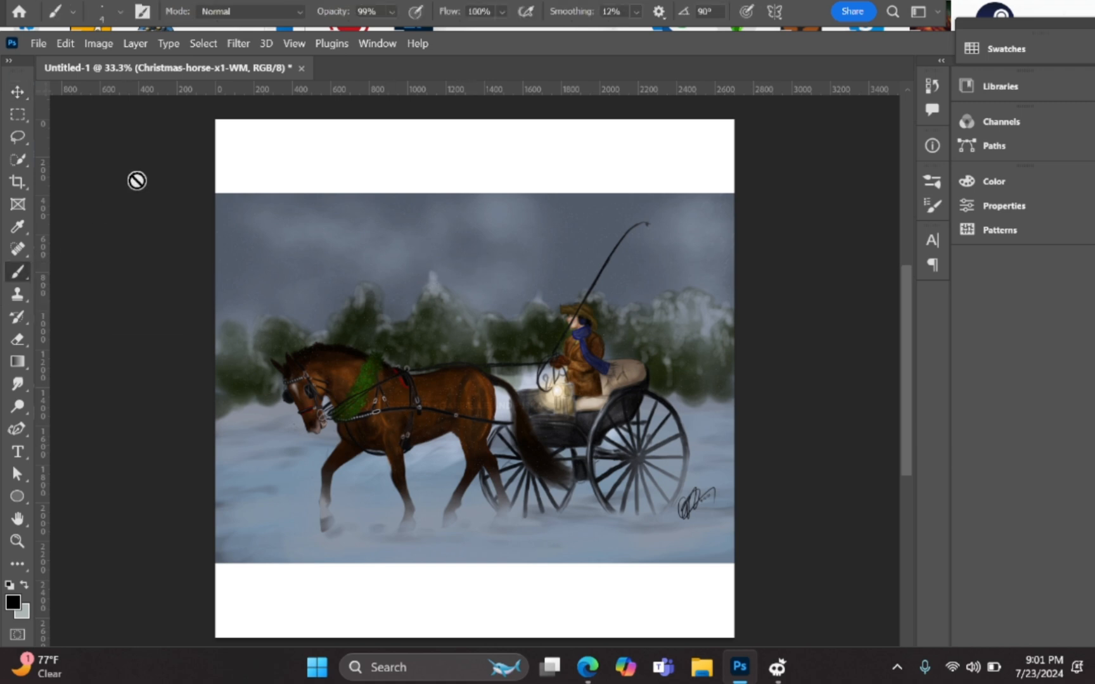
{"action": "left_click", "coordinate": [39, 44]}
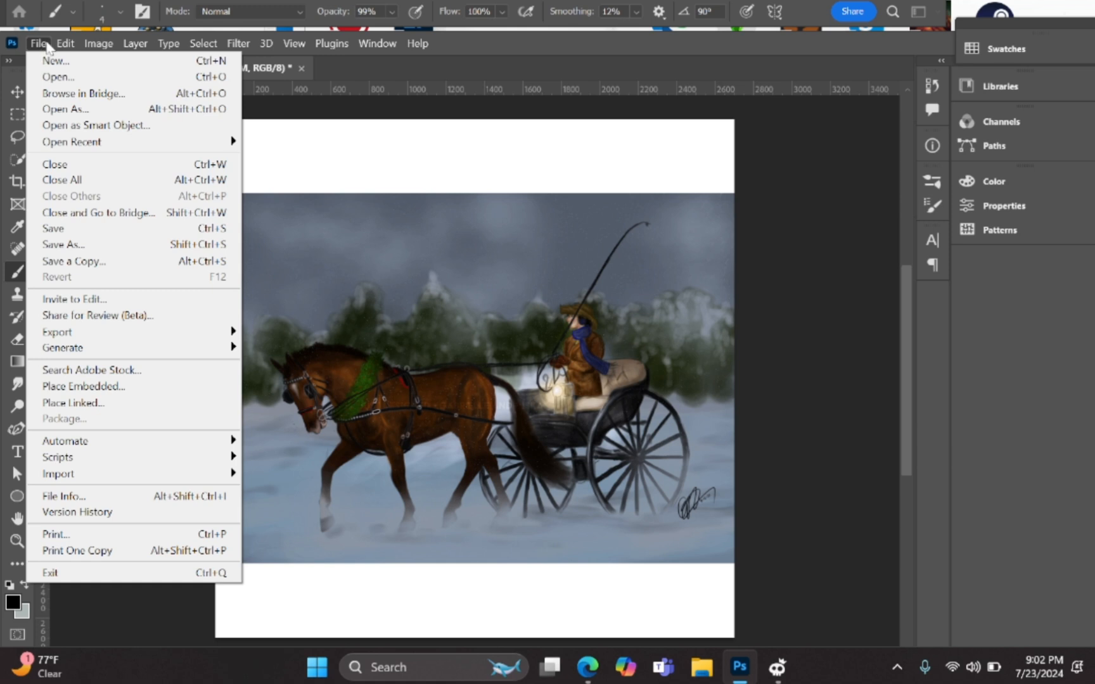
{"action": "mouse_move", "coordinate": [65, 43]}
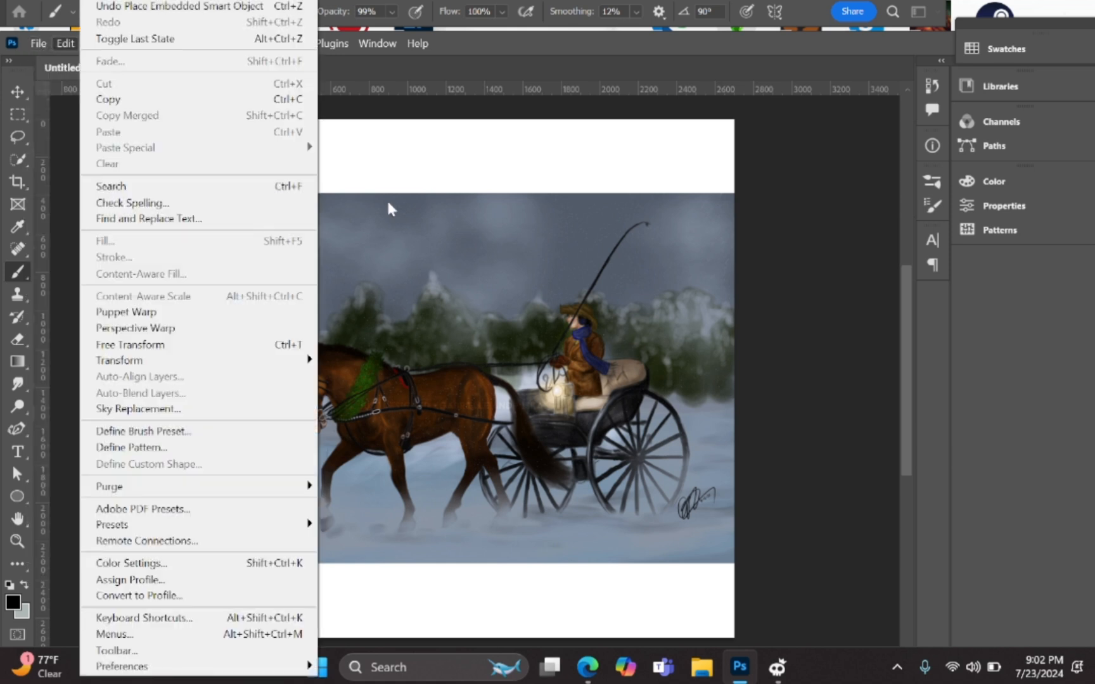
{"action": "left_click", "coordinate": [782, 326]}
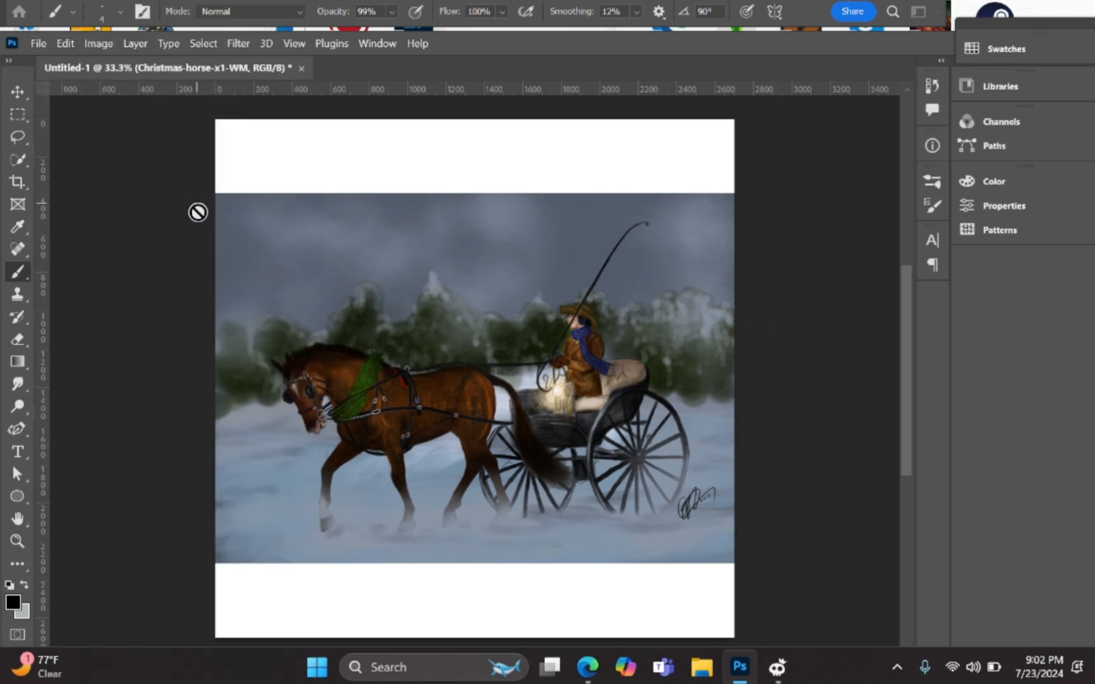
{"action": "left_click", "coordinate": [349, 304]}
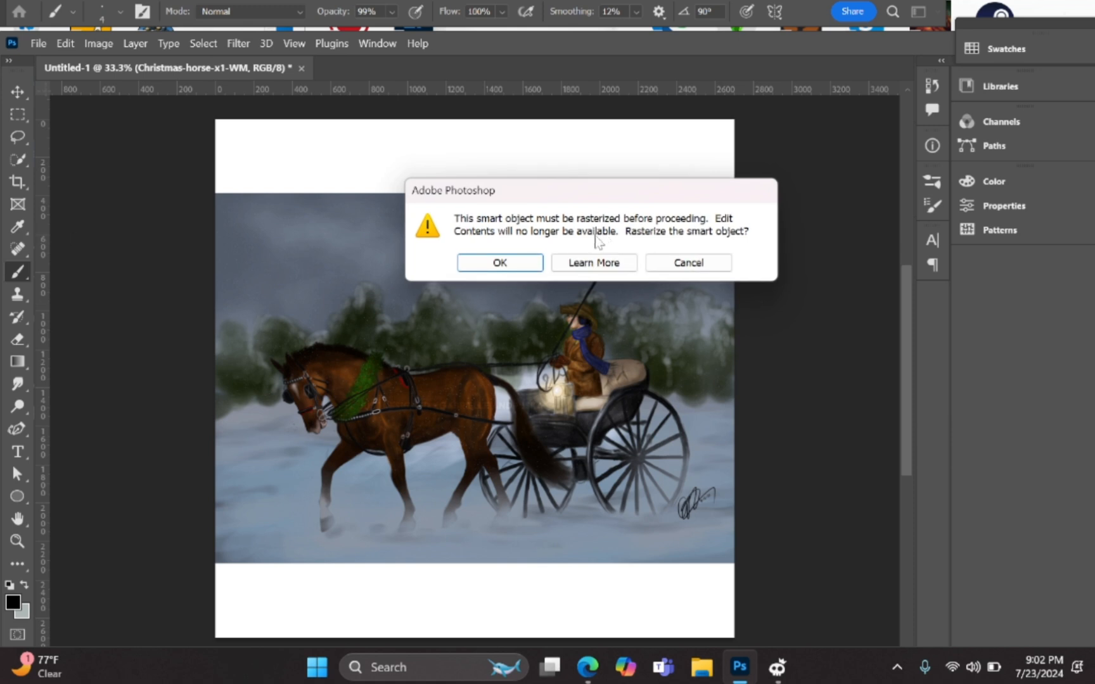
{"action": "left_click", "coordinate": [686, 263]}
{"action": "key", "text": "v"}
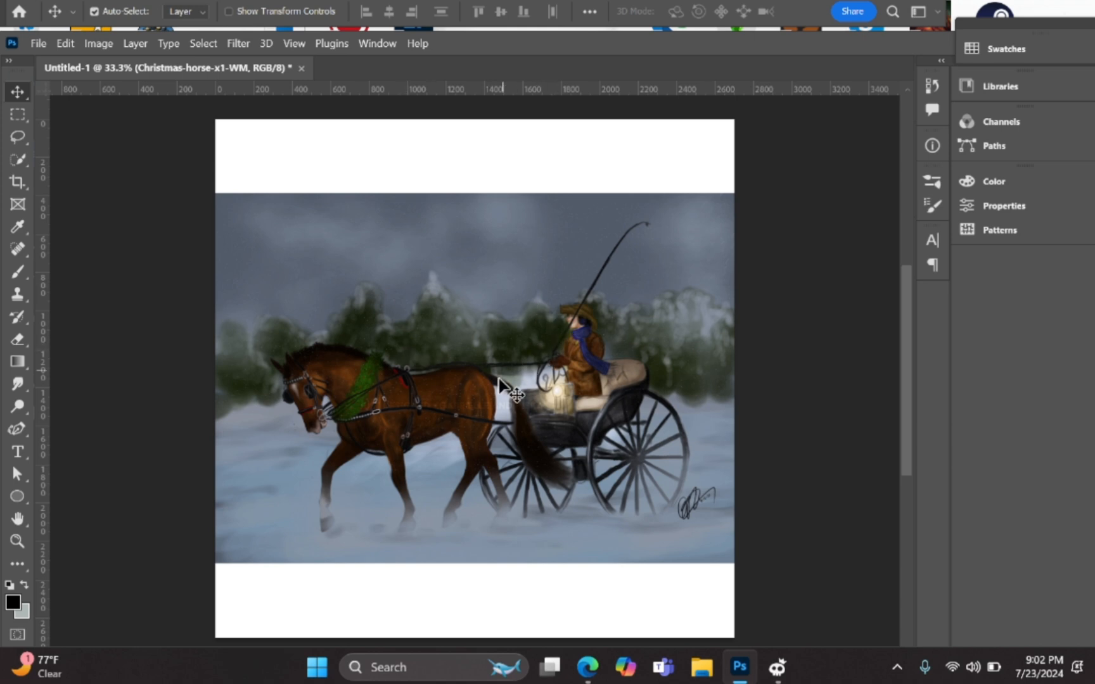
Step: Scale the horse painting to about 25% and center it, leaving a white border
{"action": "mouse_move", "coordinate": [501, 381]}
{"action": "left_mouse_down"}
{"action": "mouse_move", "coordinate": [570, 342]}
{"action": "mouse_move", "coordinate": [514, 355]}
{"action": "mouse_move", "coordinate": [532, 381]}
{"action": "mouse_move", "coordinate": [491, 369]}
{"action": "mouse_move", "coordinate": [489, 354]}
{"action": "mouse_move", "coordinate": [500, 367]}
{"action": "left_mouse_up"}
{"action": "key", "text": "v"}
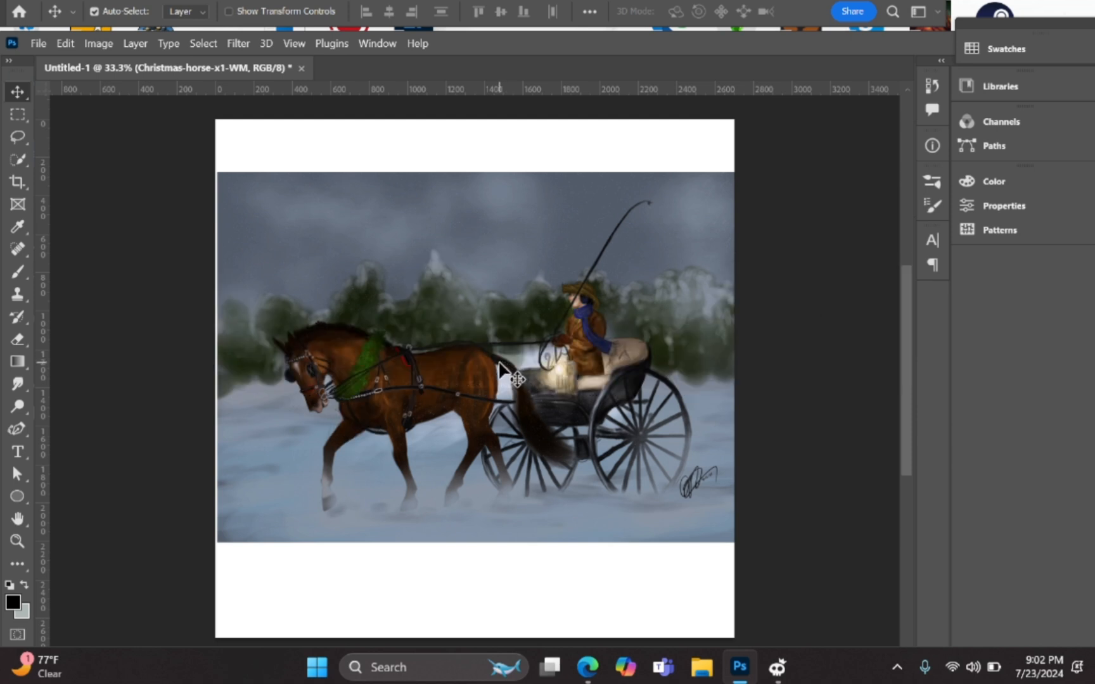
{"action": "key", "text": "ctrl+t"}
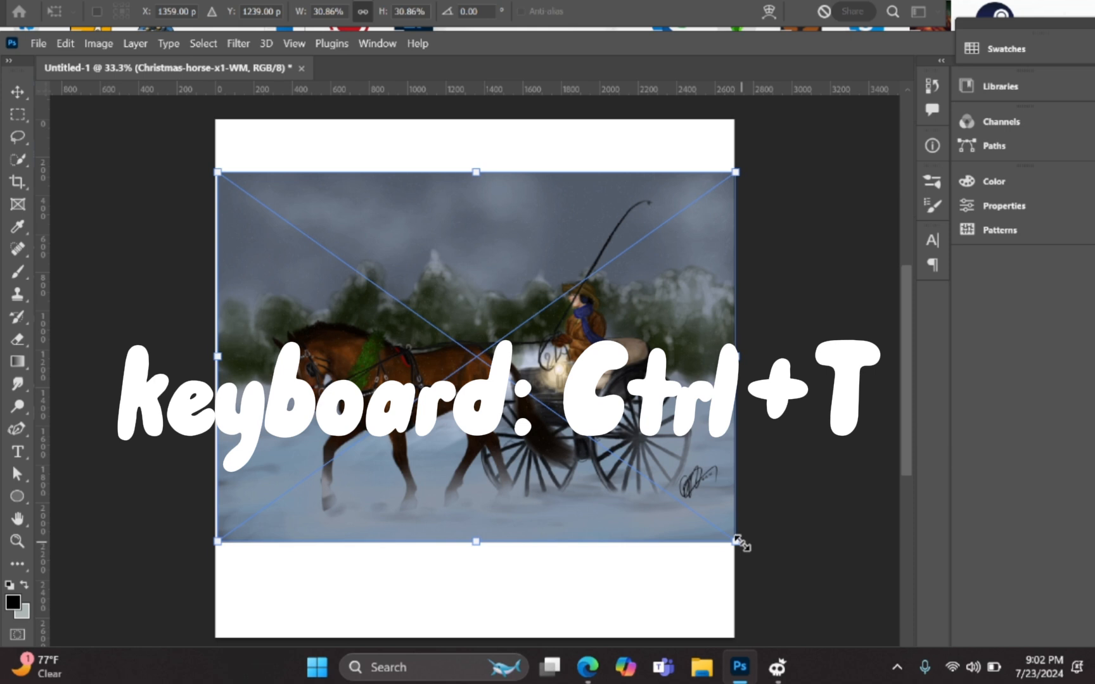
{"action": "left_click_drag", "start_coordinate": [739, 542], "coordinate": [666, 471]}
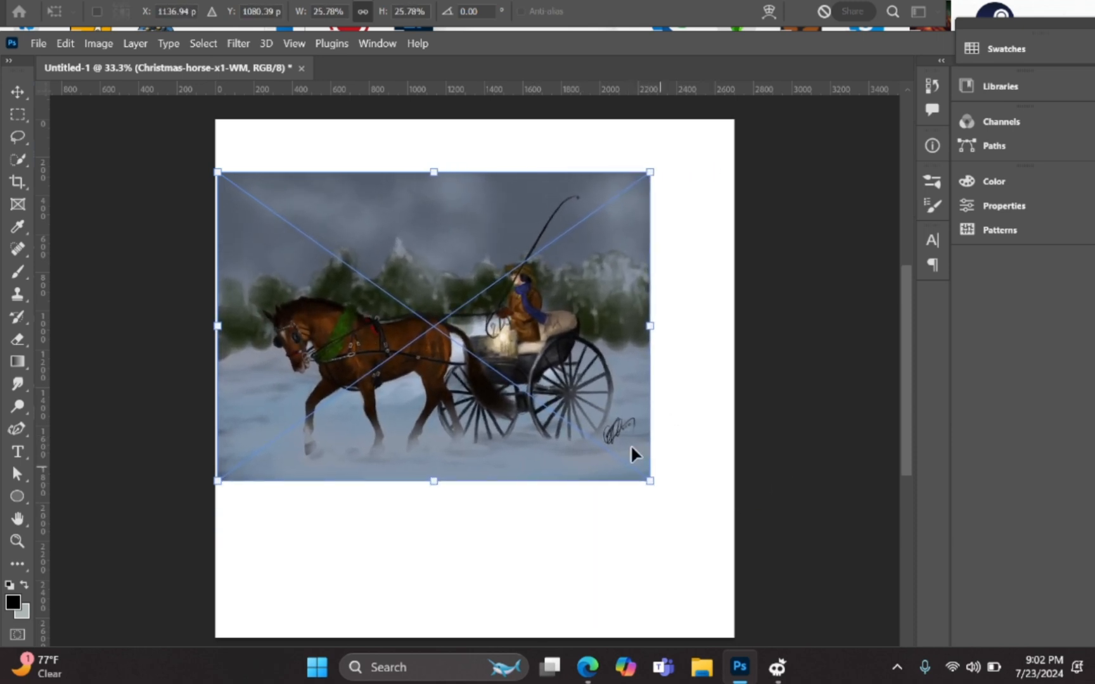
{"action": "left_click_drag", "start_coordinate": [473, 370], "coordinate": [523, 415]}
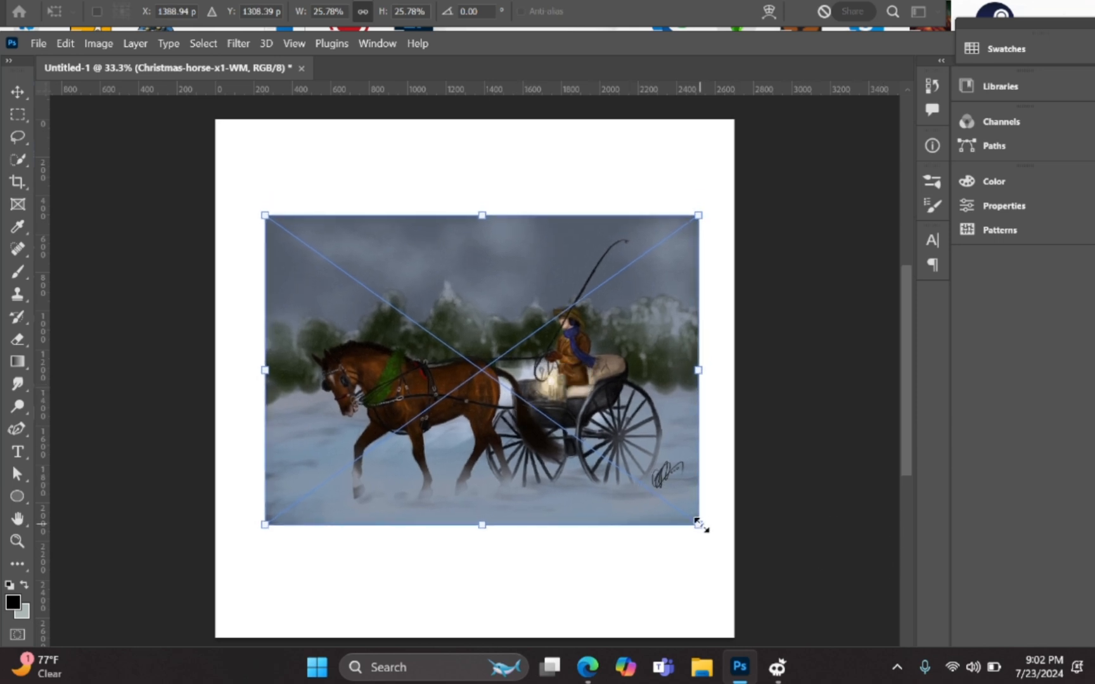
{"action": "mouse_move", "coordinate": [698, 524]}
{"action": "left_mouse_down"}
{"action": "mouse_move", "coordinate": [602, 444]}
{"action": "mouse_move", "coordinate": [685, 498]}
{"action": "mouse_move", "coordinate": [576, 423]}
{"action": "mouse_move", "coordinate": [628, 482]}
{"action": "mouse_move", "coordinate": [690, 517]}
{"action": "left_mouse_up"}
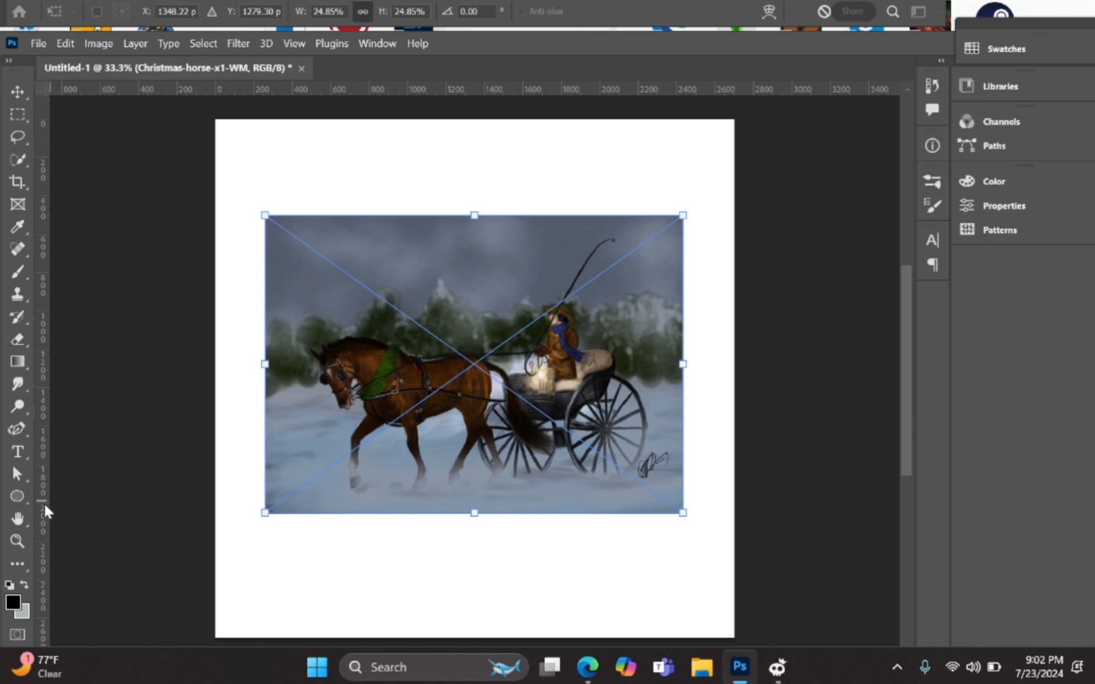
{"action": "left_click", "coordinate": [24, 522]}
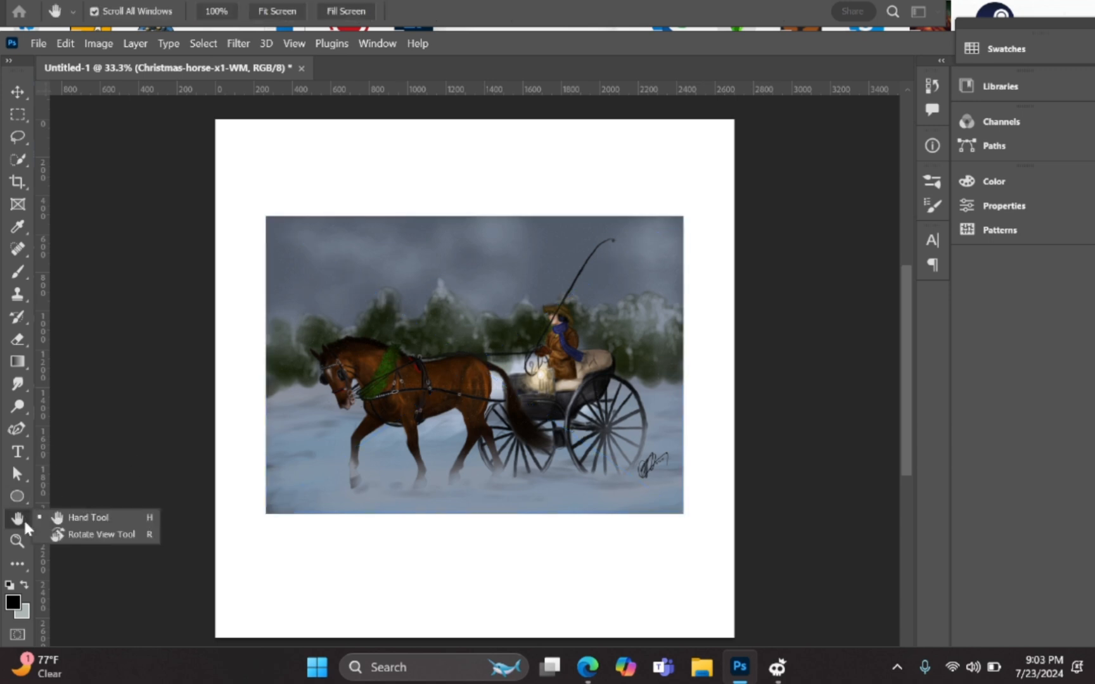
Step: Commit the resized horse painting and nudge the page view slightly
{"action": "left_click", "coordinate": [472, 394]}
{"action": "mouse_move", "coordinate": [472, 394]}
{"action": "left_mouse_down"}
{"action": "mouse_move", "coordinate": [533, 378]}
{"action": "mouse_move", "coordinate": [320, 309]}
{"action": "mouse_move", "coordinate": [291, 348]}
{"action": "mouse_move", "coordinate": [448, 467]}
{"action": "mouse_move", "coordinate": [501, 139]}
{"action": "mouse_move", "coordinate": [454, 391]}
{"action": "mouse_move", "coordinate": [491, 322]}
{"action": "mouse_move", "coordinate": [479, 390]}
{"action": "left_mouse_up"}
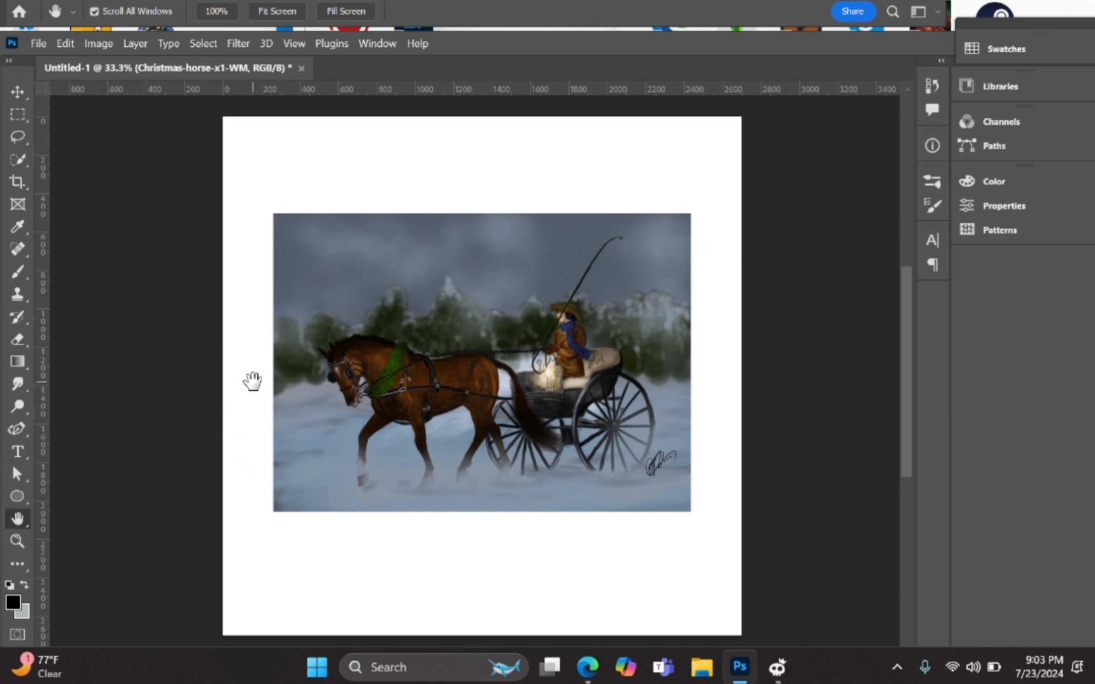
Step: Switch to the Brush tool and choose the 4 px Hard Round preset
{"action": "key", "text": "b"}
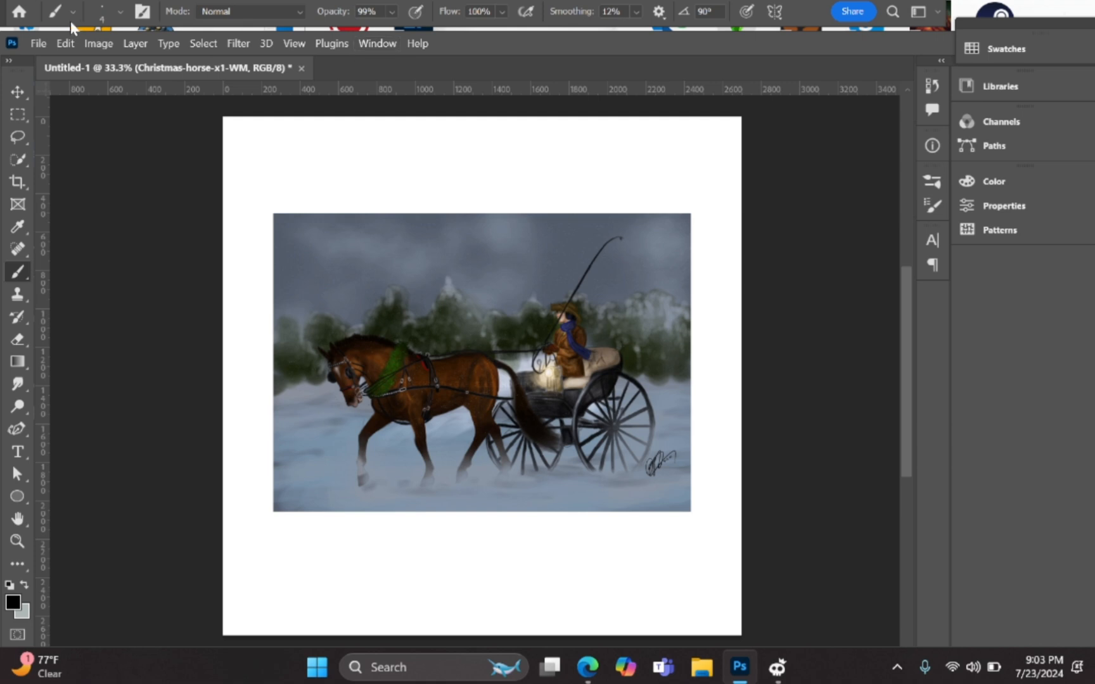
{"action": "left_click", "coordinate": [102, 9]}
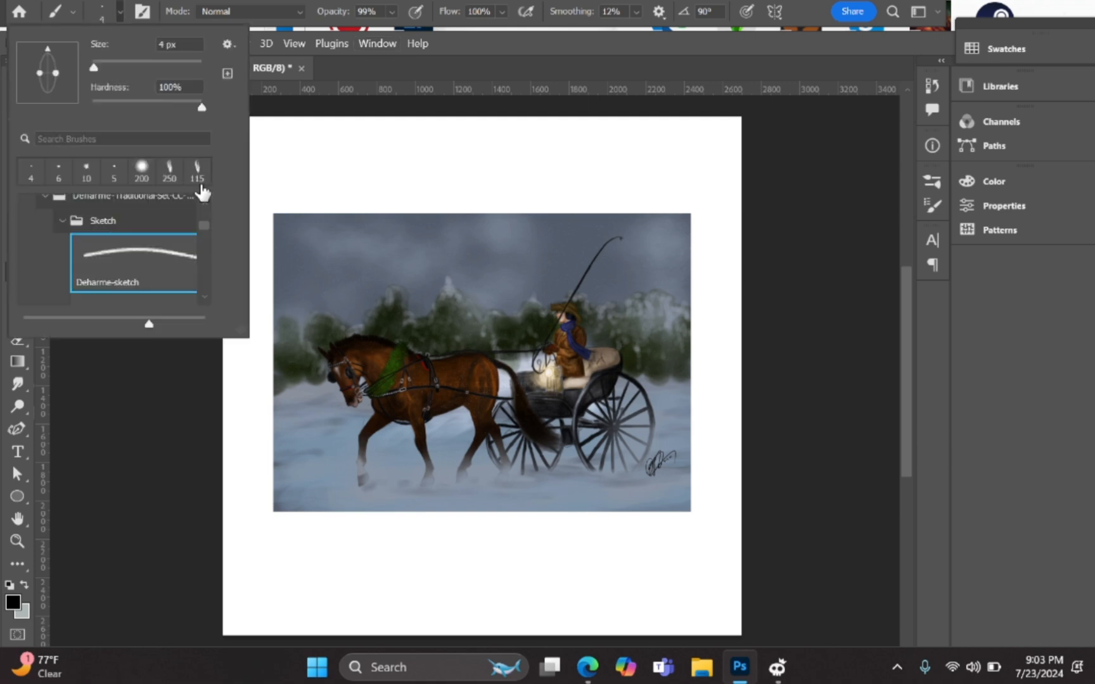
{"action": "left_click_drag", "start_coordinate": [205, 228], "coordinate": [204, 194]}
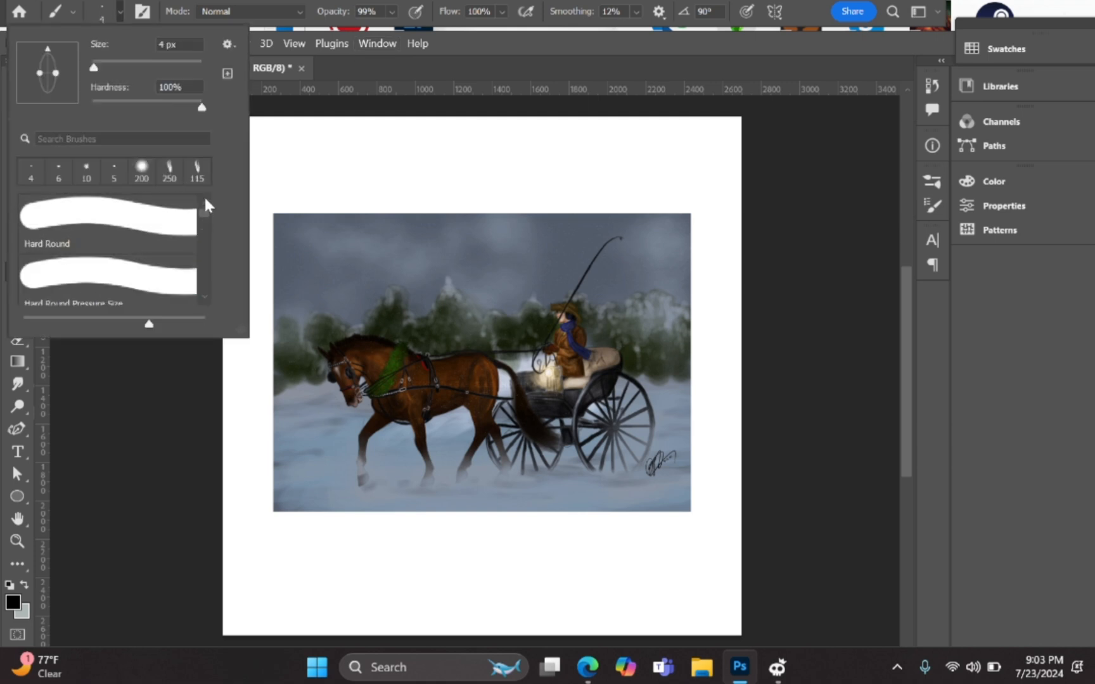
{"action": "left_click", "coordinate": [148, 227]}
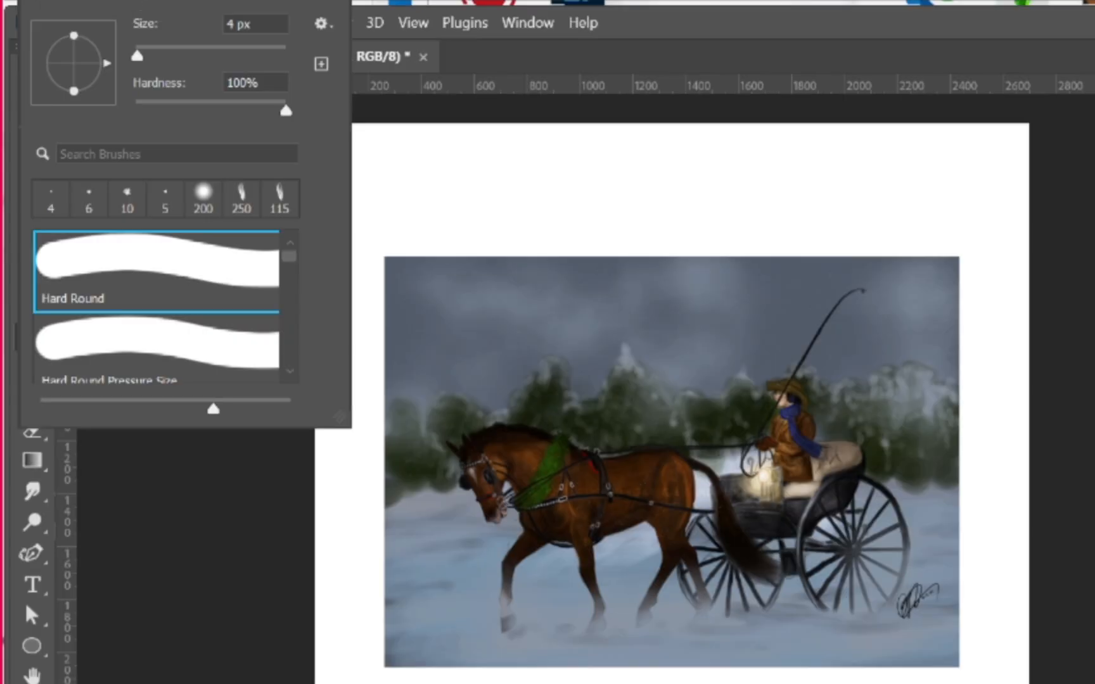
{"action": "left_click", "coordinate": [103, 11]}
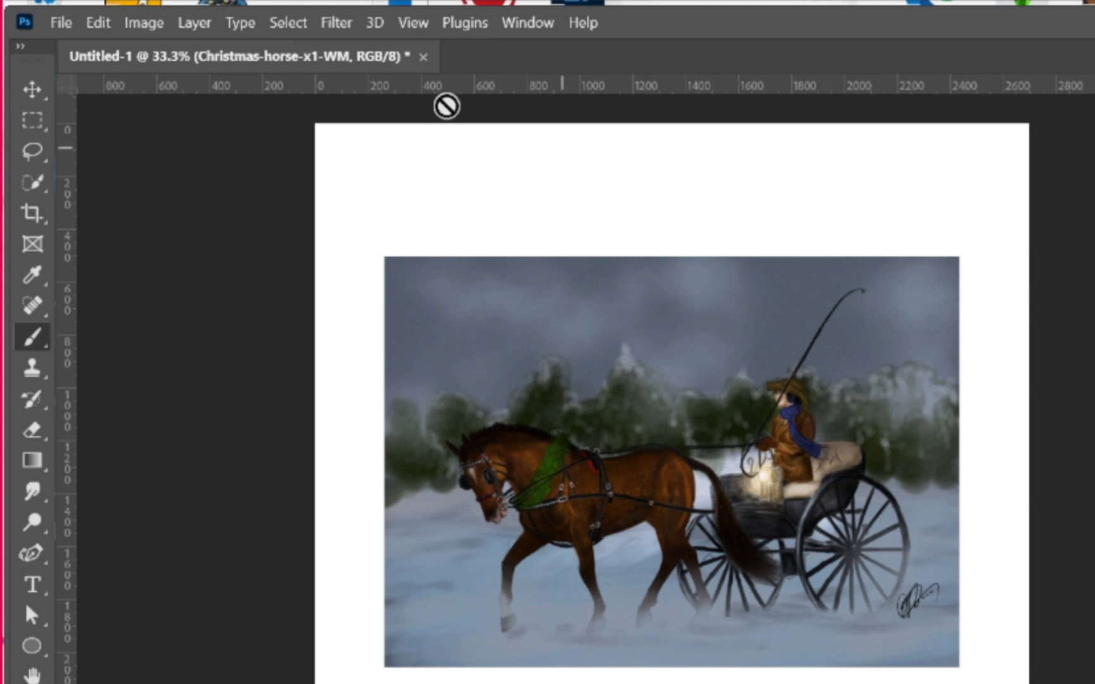
Step: Enlarge the brush preset list and browse its folders, including Special Effects Brushes
{"action": "left_click", "coordinate": [82, 1]}
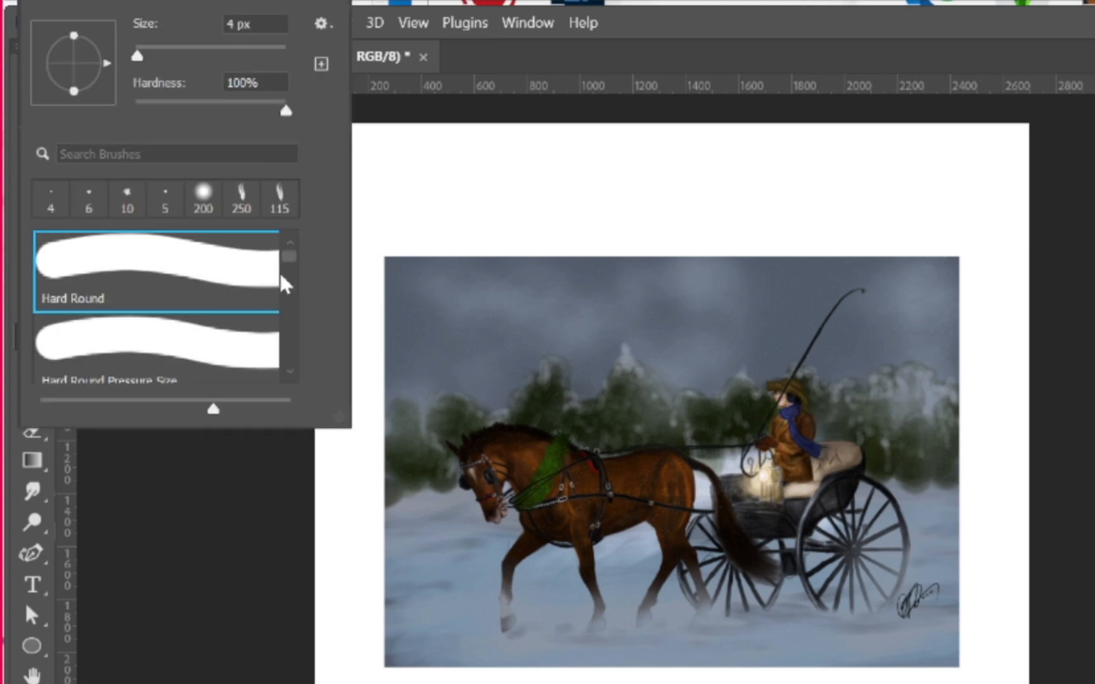
{"action": "scroll", "coordinate": [289, 279], "scroll_direction": "down", "scroll_amount": 5}
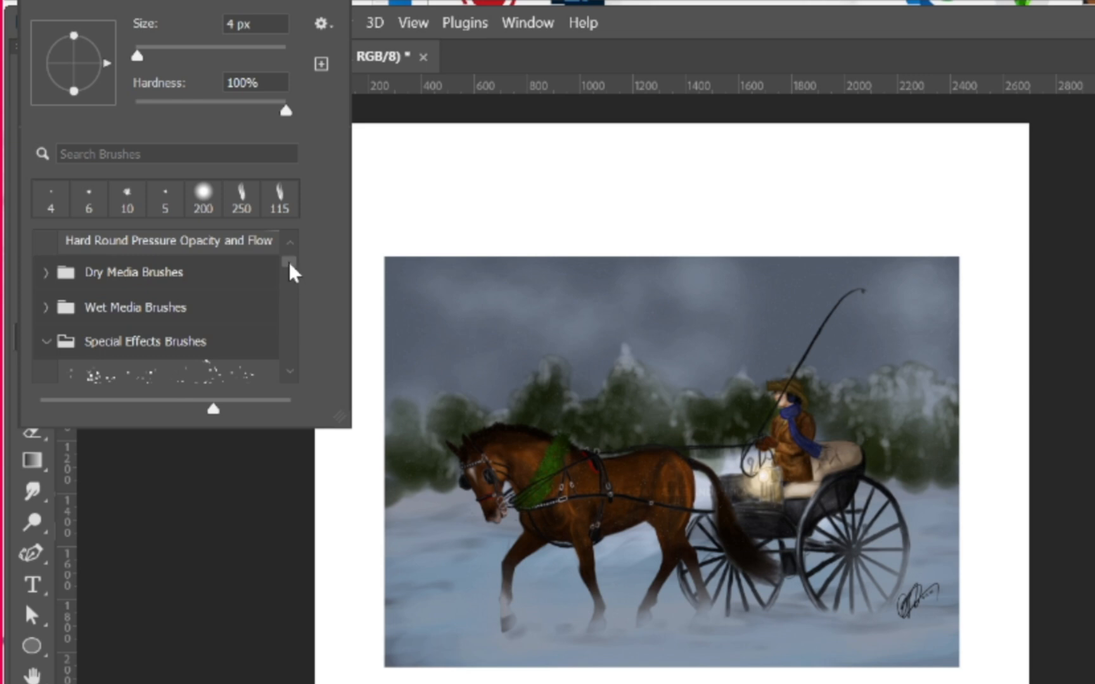
{"action": "scroll", "coordinate": [289, 263], "scroll_direction": "up", "scroll_amount": 5}
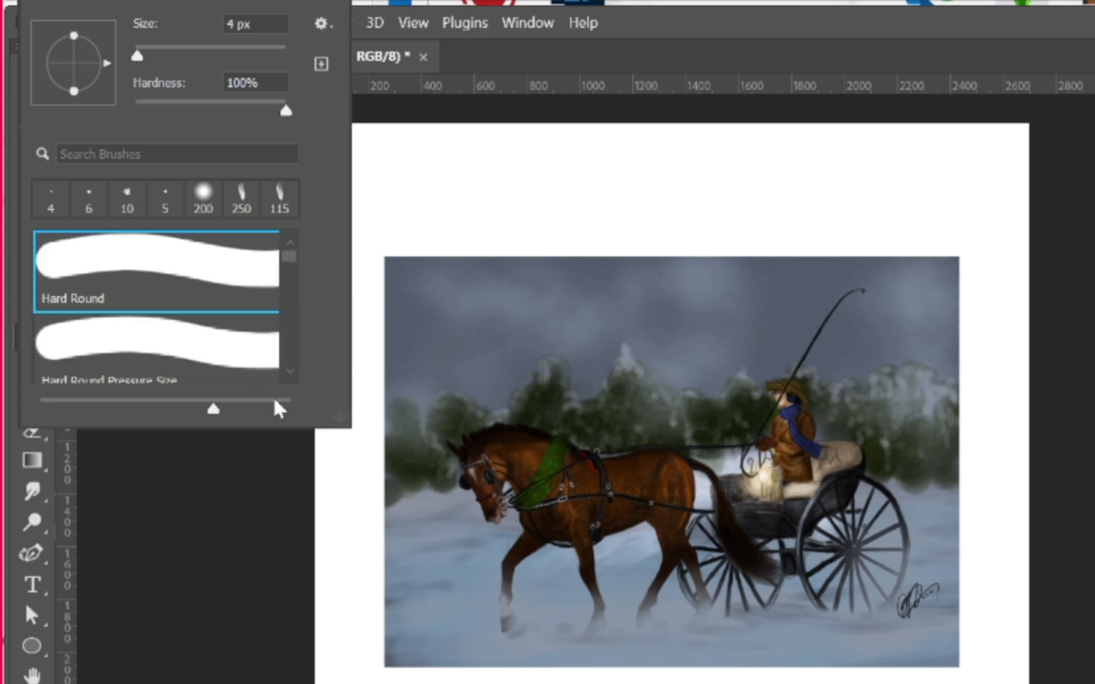
{"action": "mouse_move", "coordinate": [341, 419]}
{"action": "left_mouse_down"}
{"action": "mouse_move", "coordinate": [508, 682]}
{"action": "mouse_move", "coordinate": [589, 683]}
{"action": "left_mouse_up"}
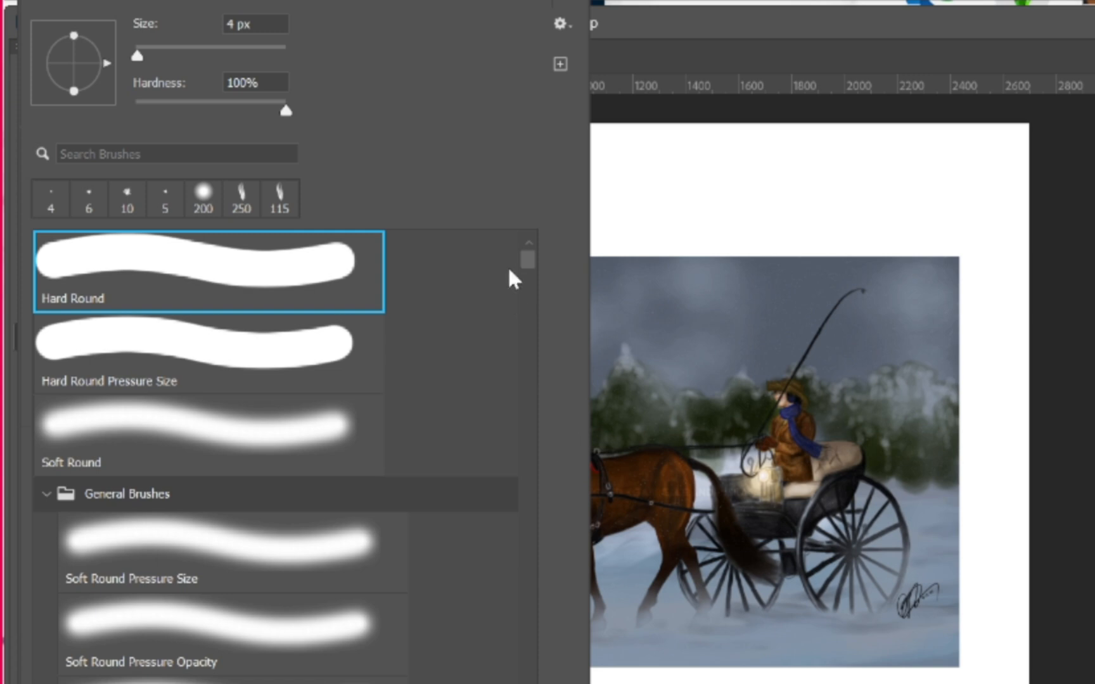
{"action": "scroll", "coordinate": [528, 262], "scroll_direction": "down", "scroll_amount": 4}
{"action": "scroll", "coordinate": [531, 266], "scroll_direction": "up", "scroll_amount": 4}
{"action": "scroll", "coordinate": [531, 266], "scroll_direction": "down", "scroll_amount": 3}
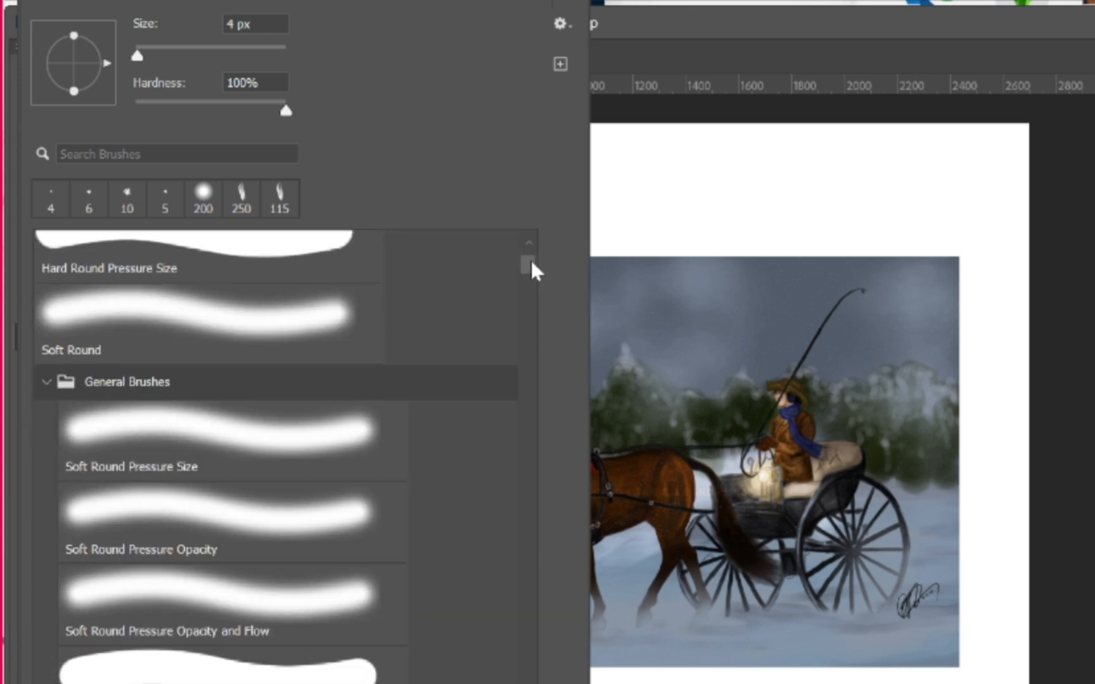
{"action": "scroll", "coordinate": [535, 273], "scroll_direction": "down", "scroll_amount": 3}
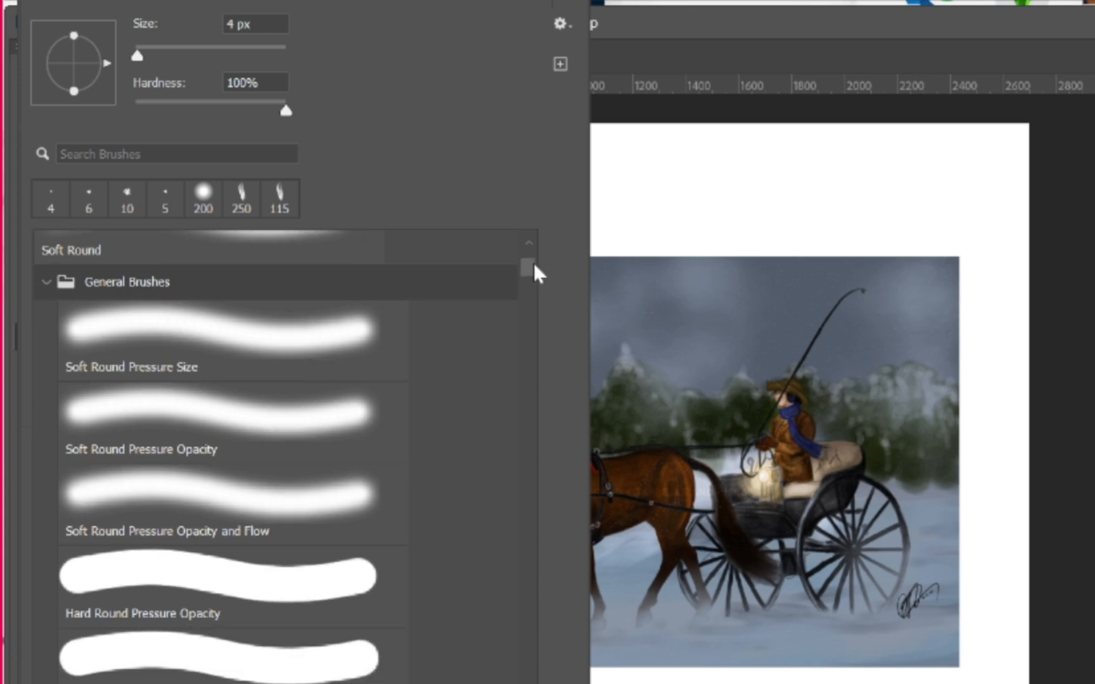
{"action": "scroll", "coordinate": [536, 279], "scroll_direction": "down", "scroll_amount": 5}
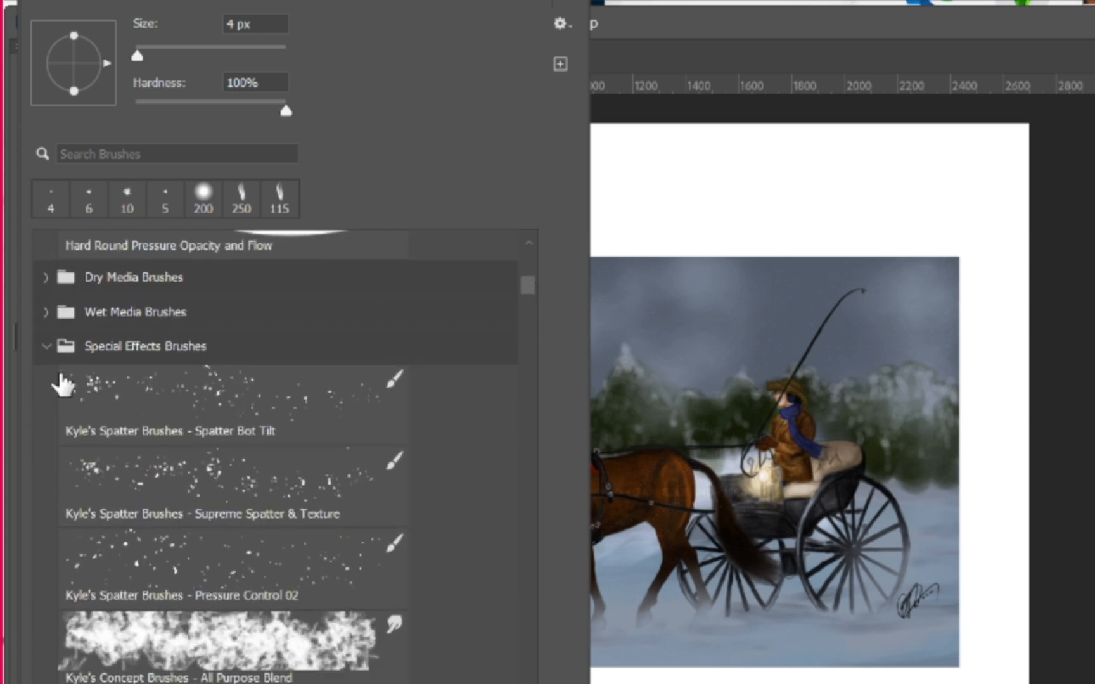
{"action": "left_click", "coordinate": [47, 345]}
{"action": "left_click", "coordinate": [47, 345]}
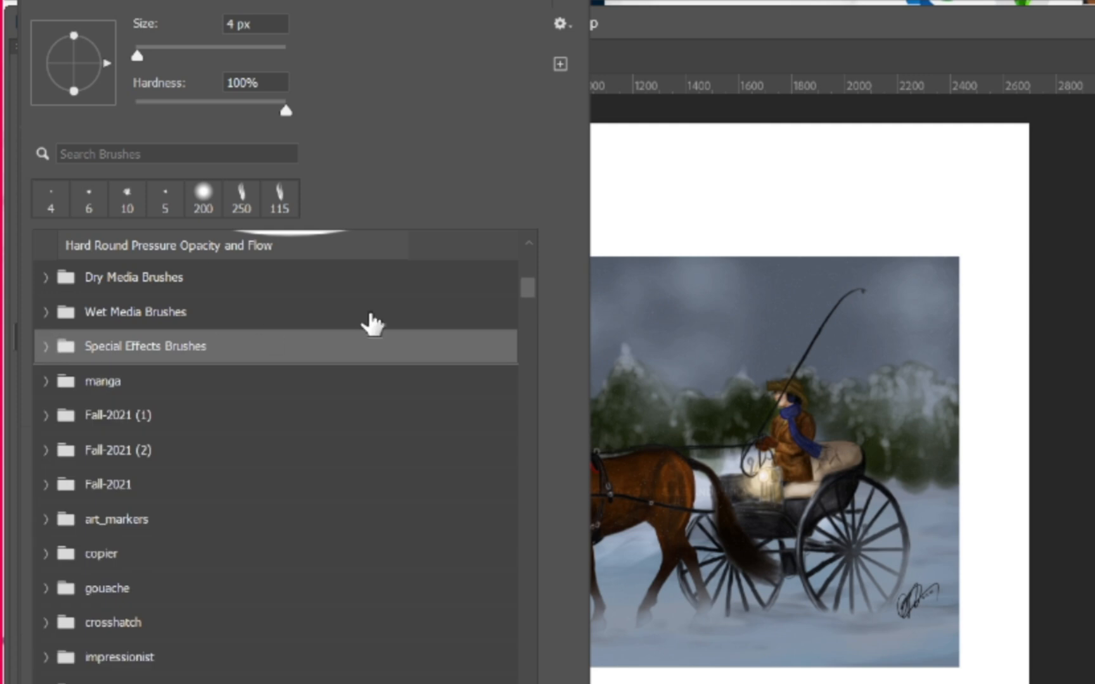
{"action": "scroll", "coordinate": [529, 253], "scroll_direction": "up", "scroll_amount": 1}
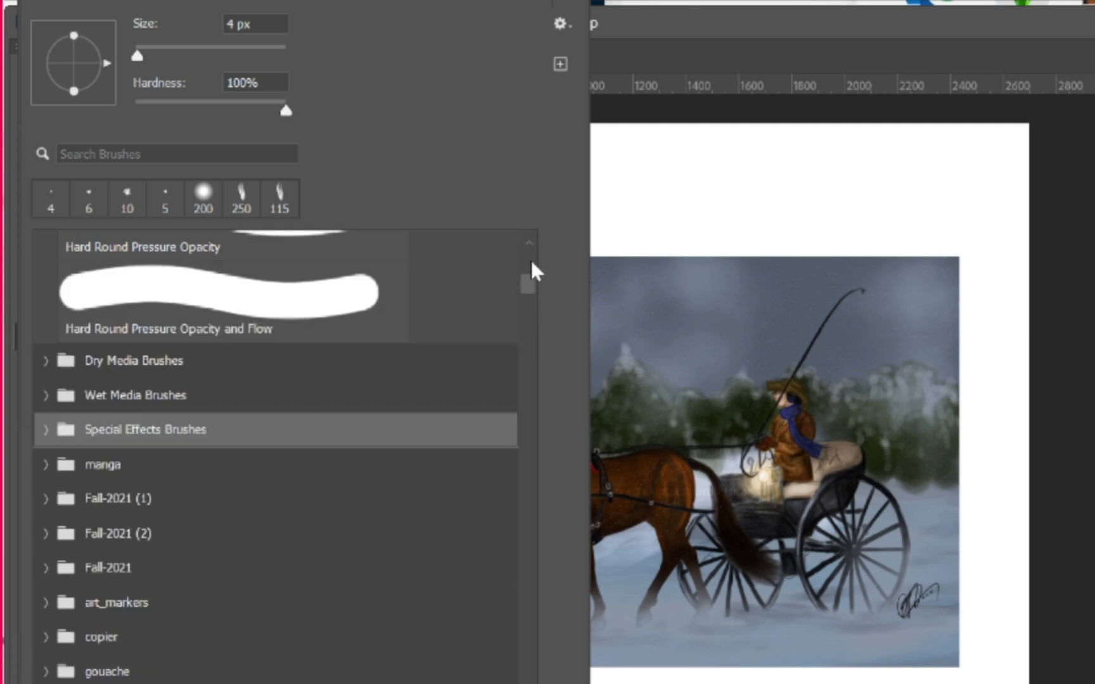
{"action": "scroll", "coordinate": [532, 271], "scroll_direction": "up", "scroll_amount": 3}
{"action": "scroll", "coordinate": [533, 266], "scroll_direction": "up", "scroll_amount": 1}
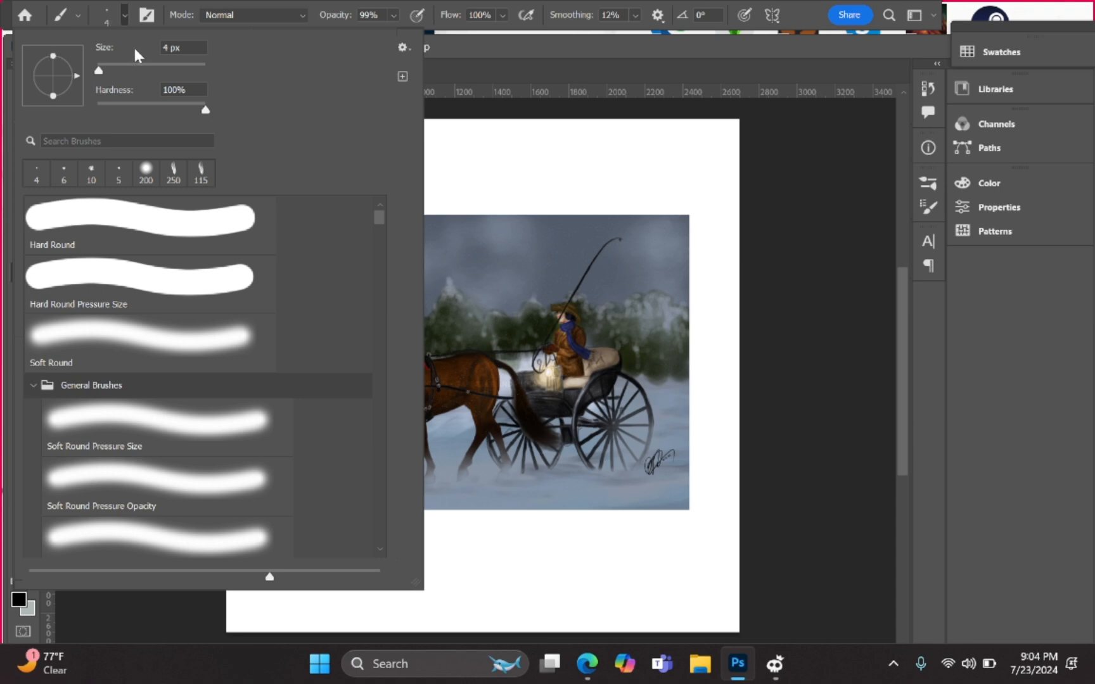
{"action": "left_click", "coordinate": [102, 14]}
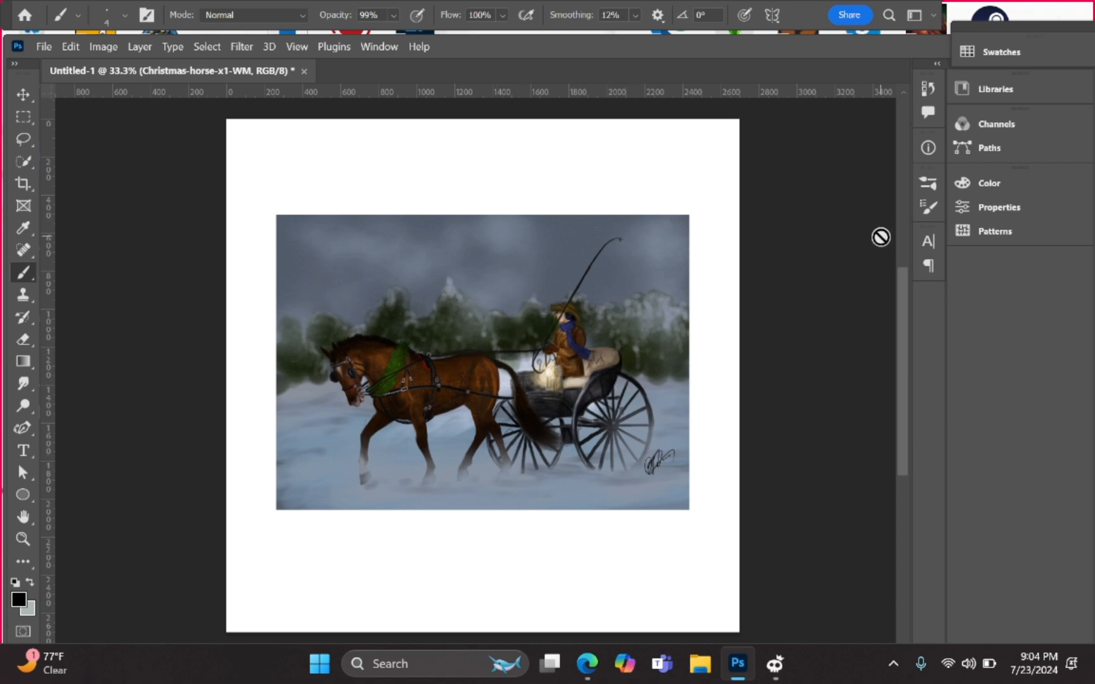
{"action": "scroll", "coordinate": [880, 236], "scroll_direction": "up", "scroll_amount": 10}
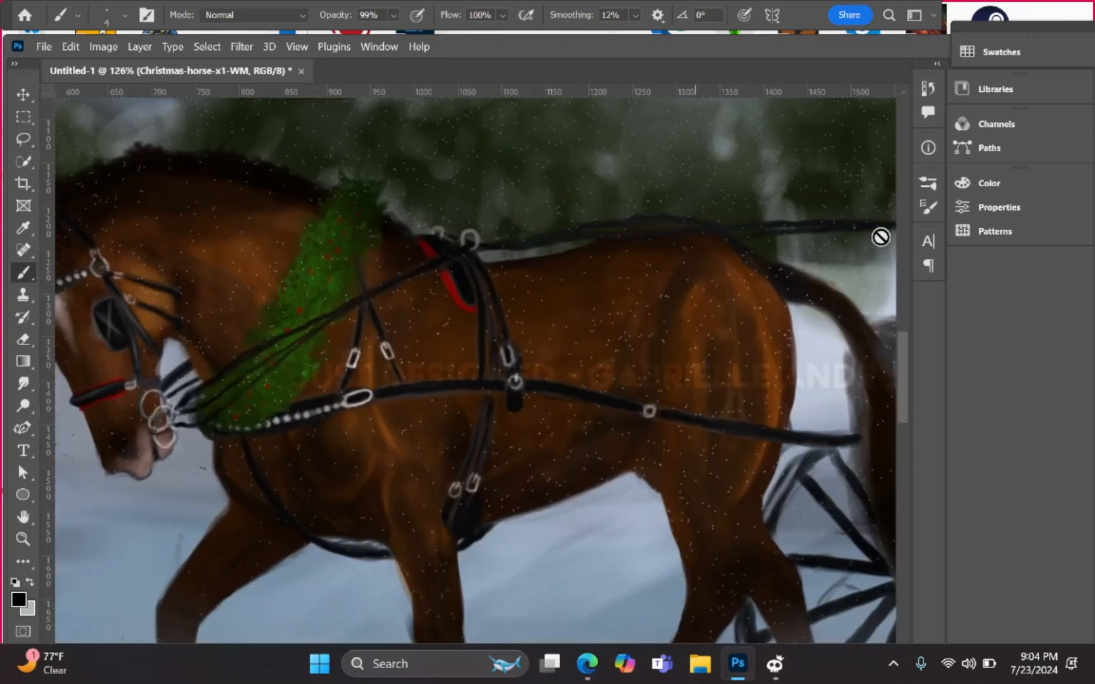
{"action": "scroll", "coordinate": [881, 237], "scroll_direction": "up", "scroll_amount": 5}
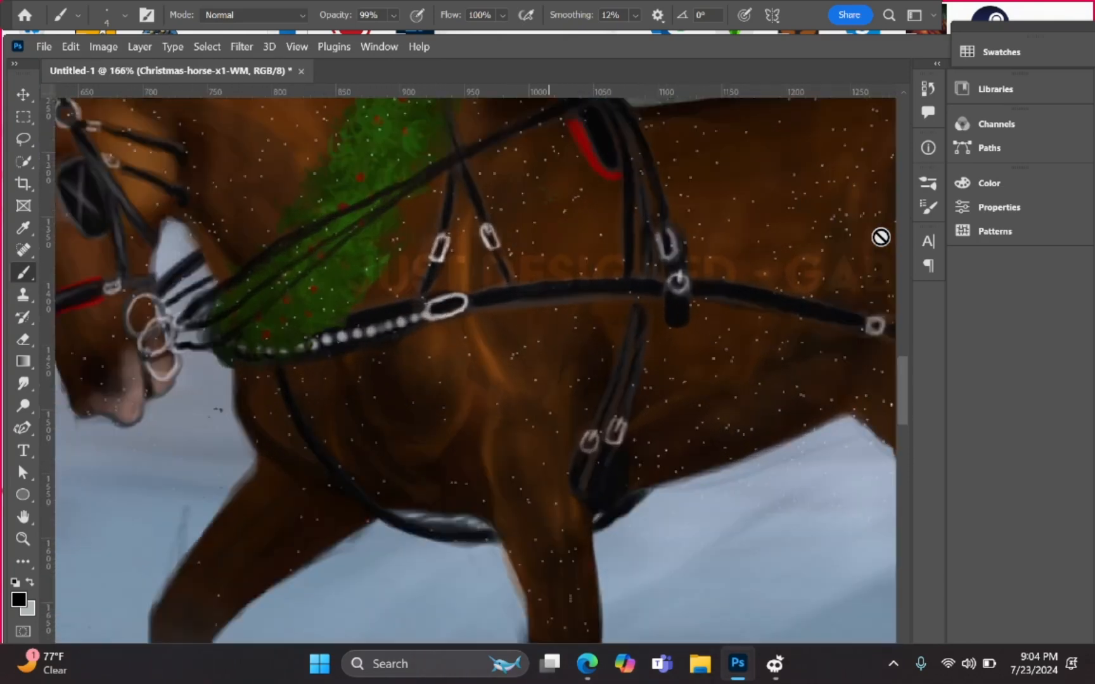
{"action": "scroll", "coordinate": [880, 237], "scroll_direction": "up", "scroll_amount": 10}
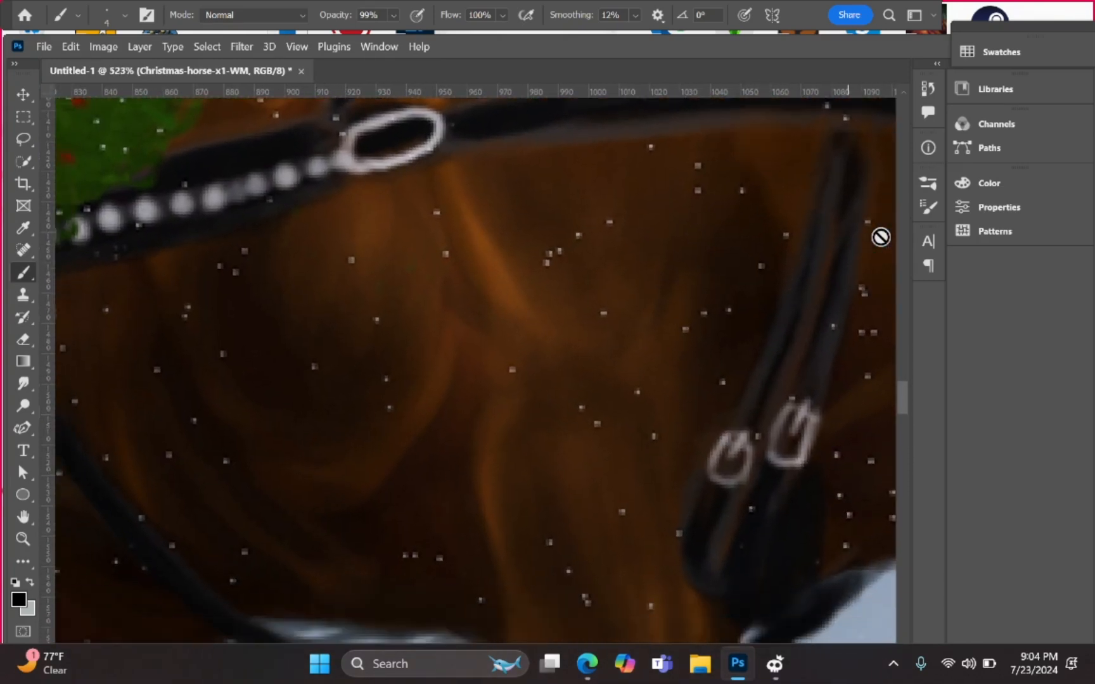
{"action": "scroll", "coordinate": [880, 237], "scroll_direction": "down", "scroll_amount": 4}
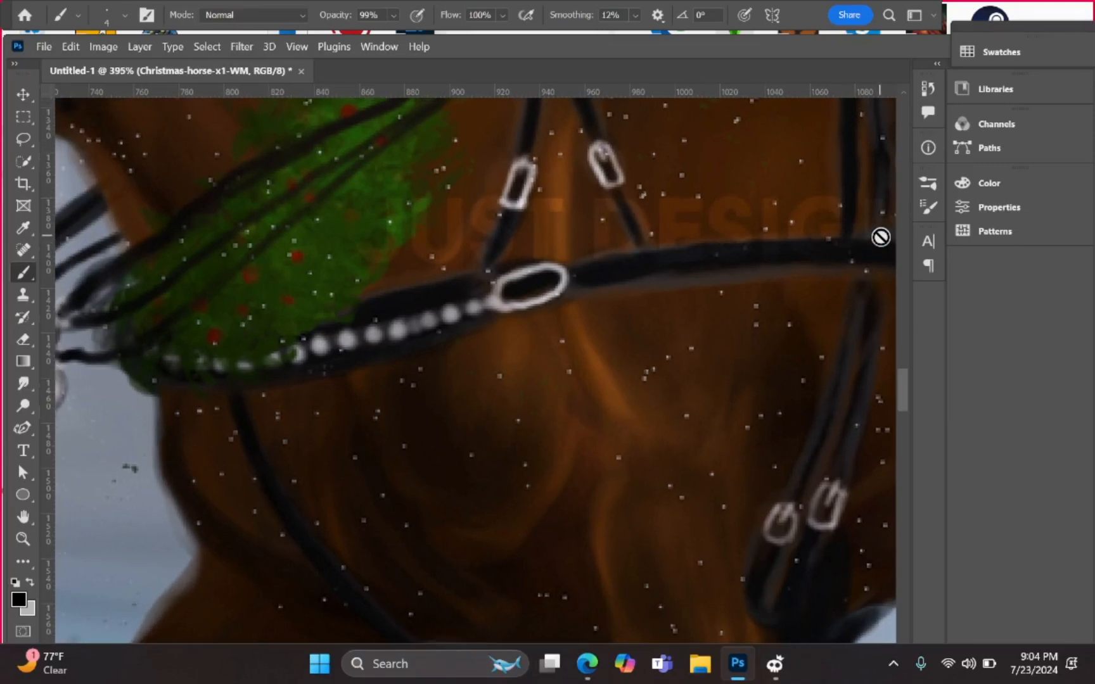
{"action": "scroll", "coordinate": [881, 237], "scroll_direction": "down", "scroll_amount": 3}
{"action": "scroll", "coordinate": [881, 237], "scroll_direction": "up", "scroll_amount": 5}
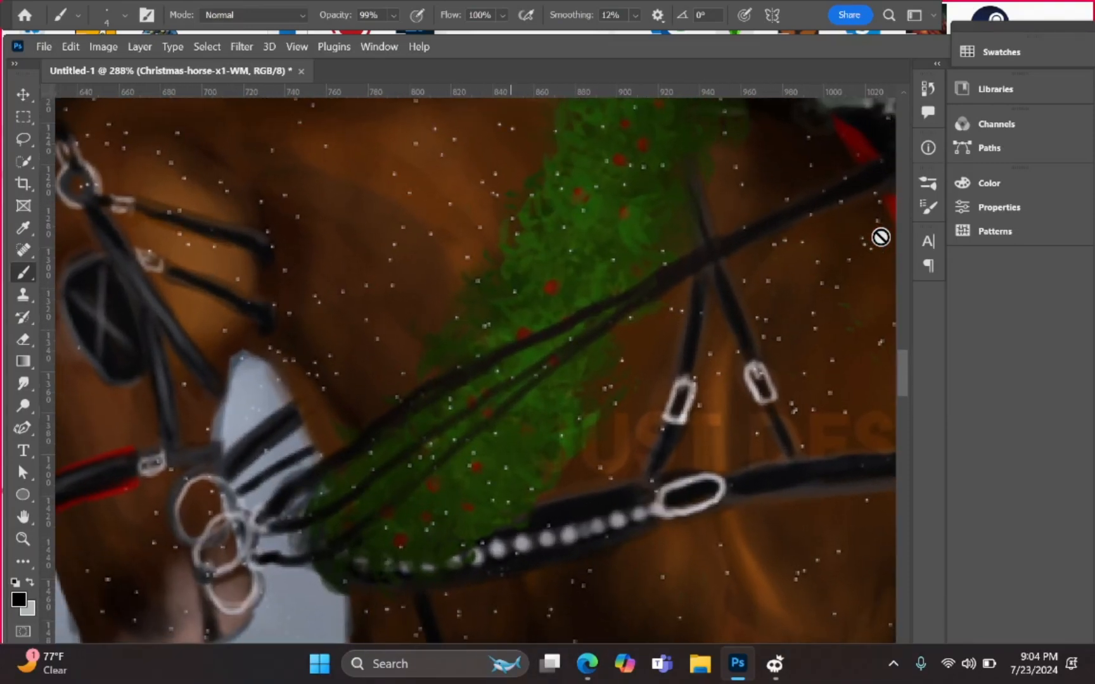
{"action": "scroll", "coordinate": [880, 237], "scroll_direction": "up", "scroll_amount": 5}
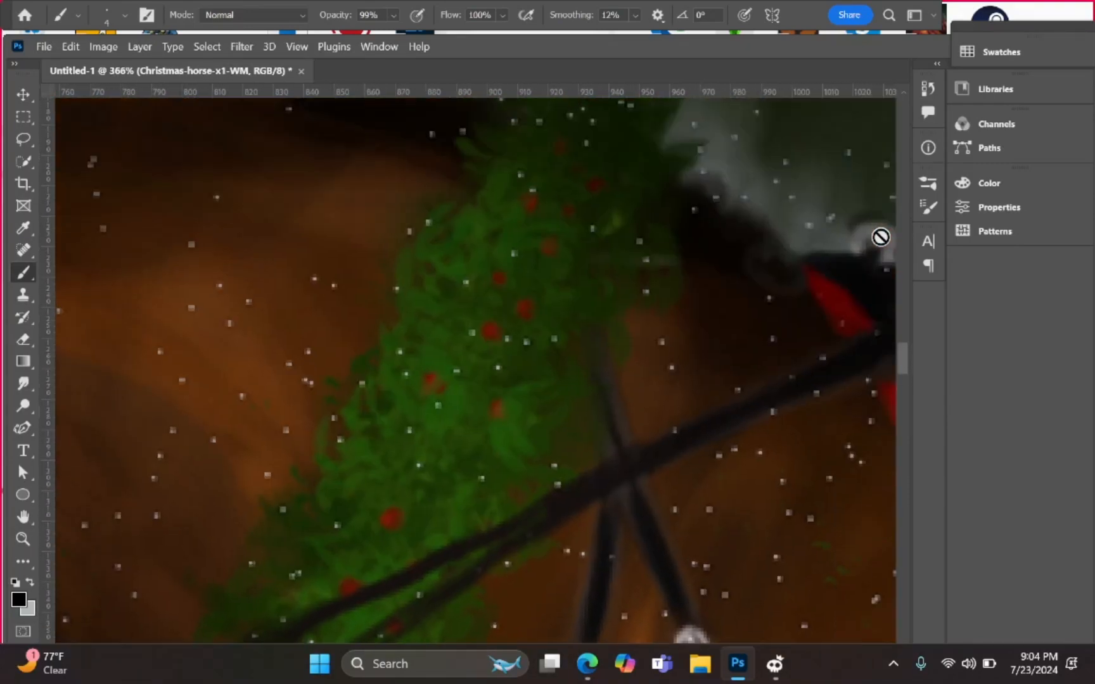
{"action": "scroll", "coordinate": [880, 237], "scroll_direction": "down", "scroll_amount": 8}
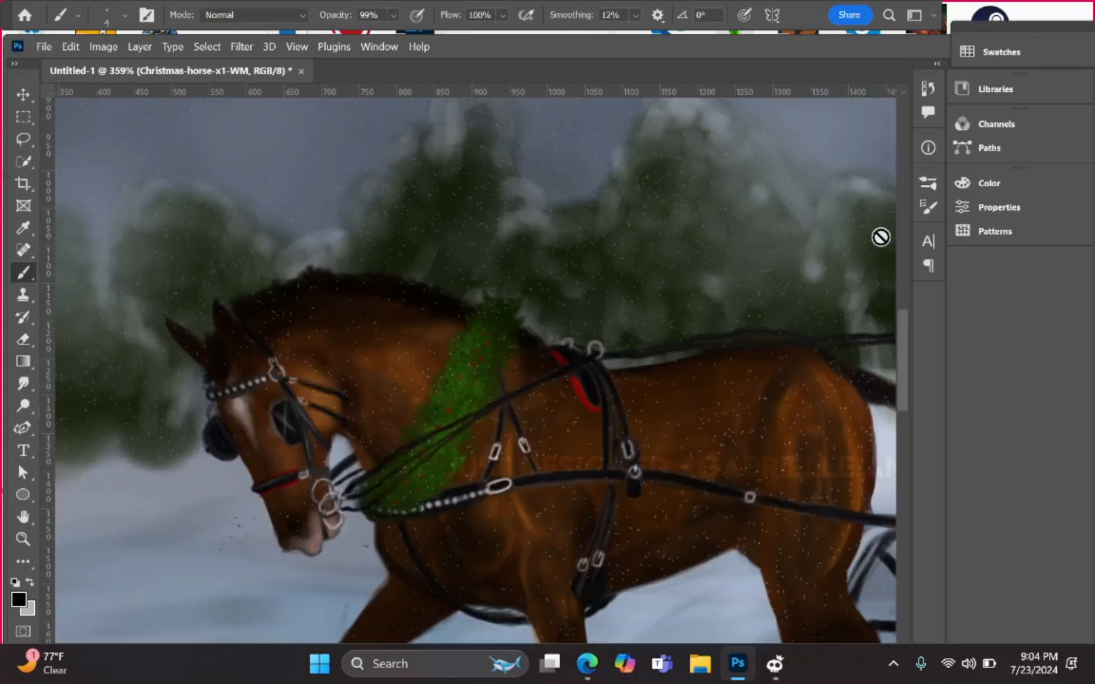
{"action": "scroll", "coordinate": [881, 237], "scroll_direction": "down", "scroll_amount": 4}
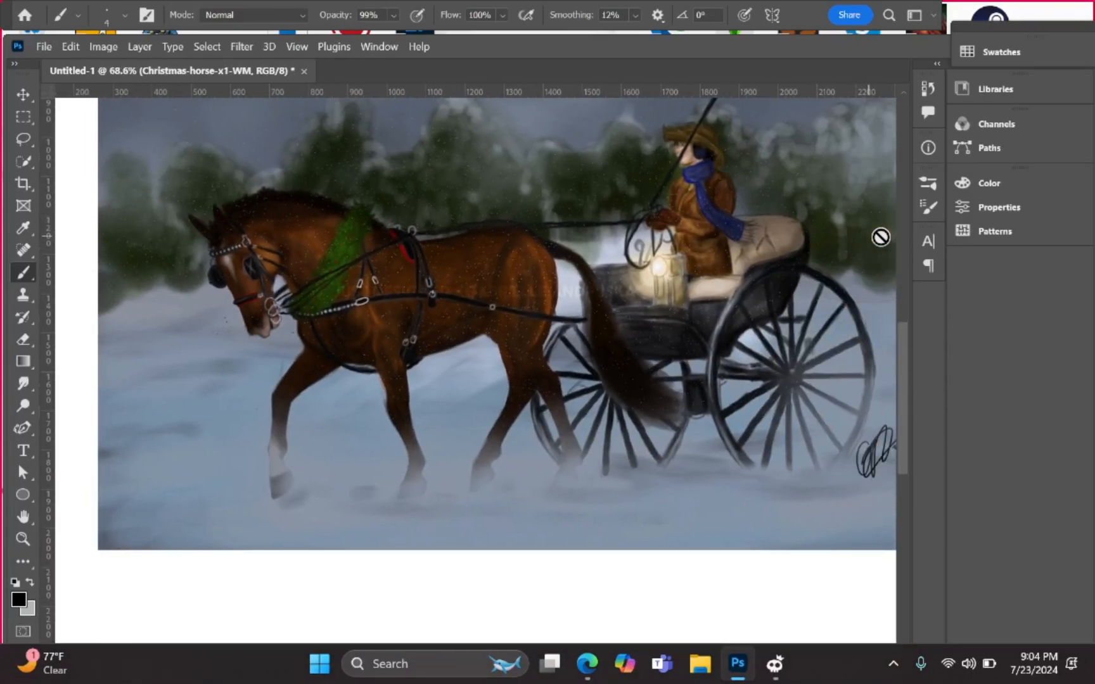
{"action": "scroll", "coordinate": [880, 237], "scroll_direction": "down", "scroll_amount": 2}
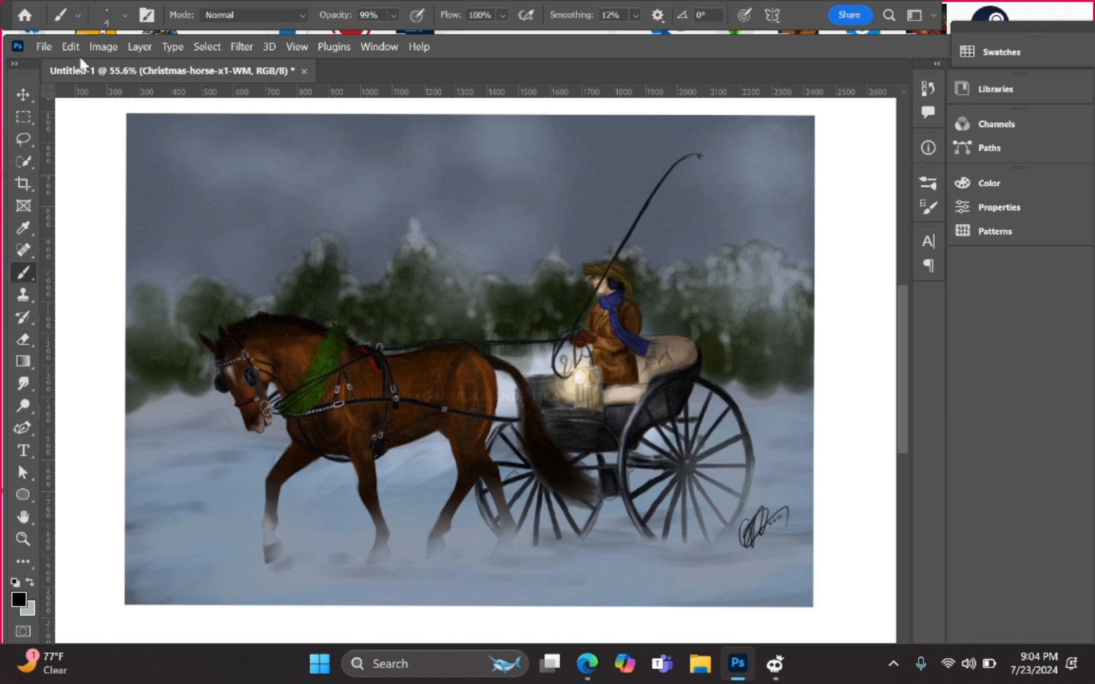
Step: Bring up the Edit > Transform options like Distort and Rotate for the horse picture
{"action": "left_click", "coordinate": [71, 48]}
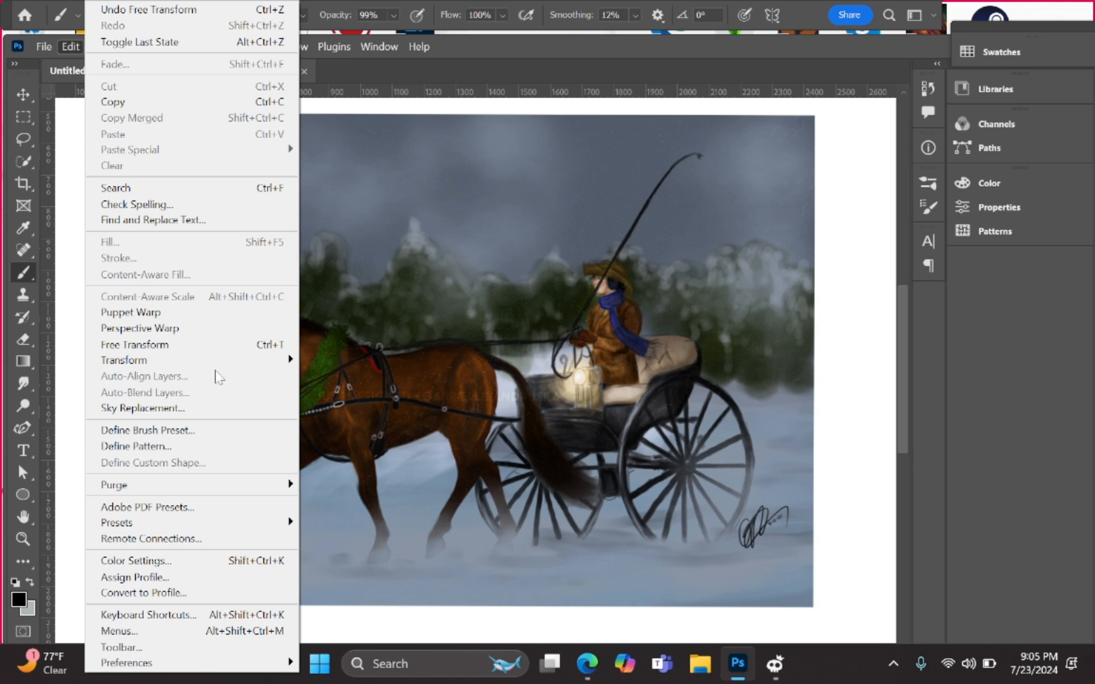
{"action": "mouse_move", "coordinate": [196, 361]}
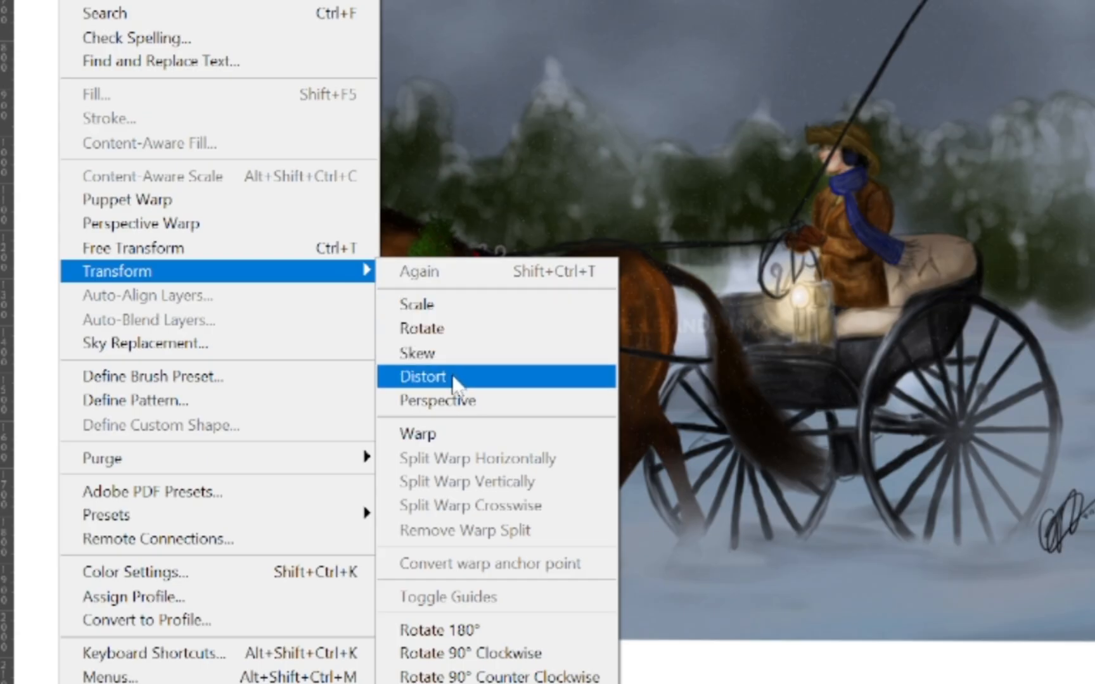
{"action": "left_click", "coordinate": [470, 328]}
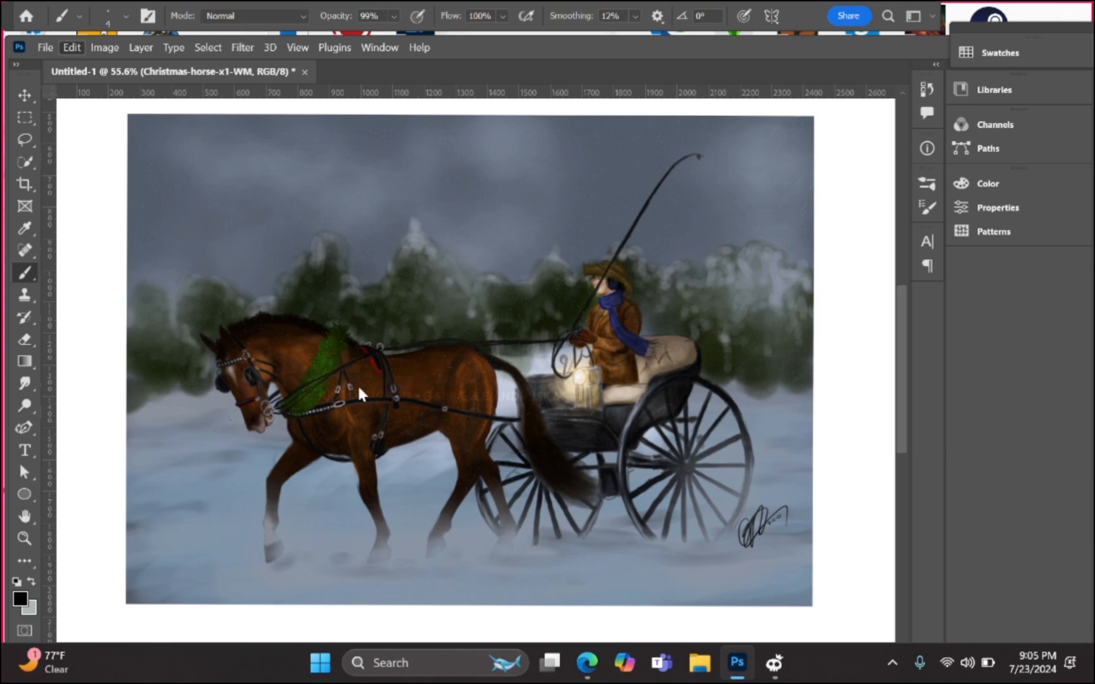
Step: Scale the horse picture down from its lower-right corner with Free Transform
{"action": "key", "text": "ctrl+t"}
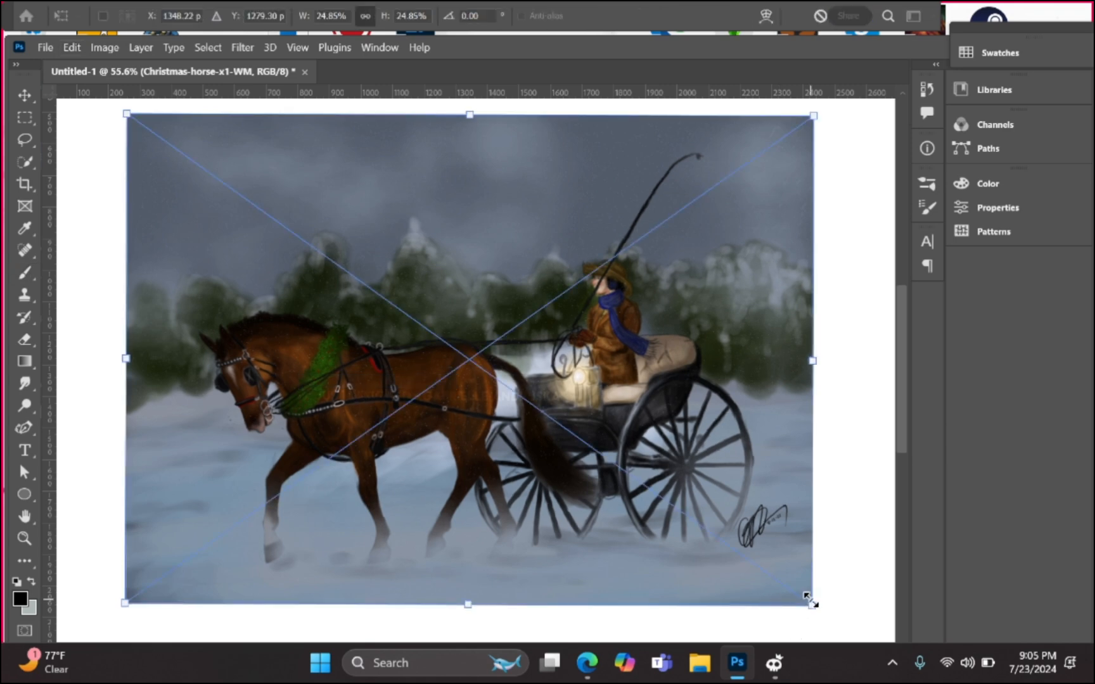
{"action": "left_click_drag", "start_coordinate": [810, 601], "coordinate": [655, 456]}
{"action": "left_click_drag", "start_coordinate": [636, 474], "coordinate": [739, 642]}
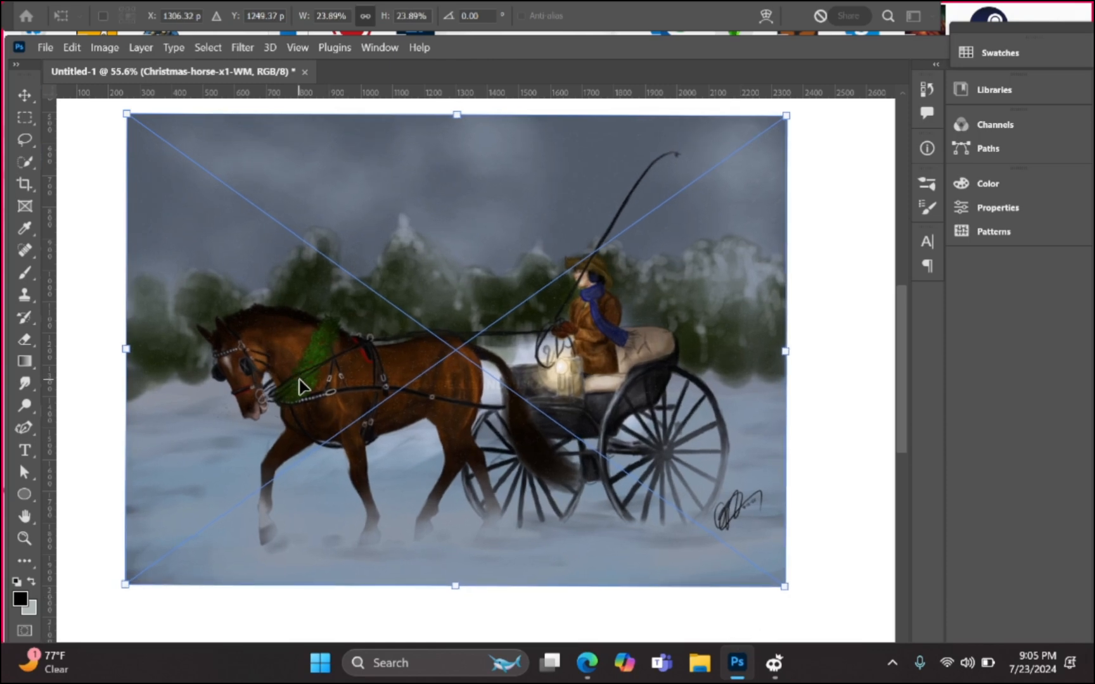
Step: Try rotating the picture, undo the tilt back to level, and apply the resize
{"action": "left_click", "coordinate": [99, 45]}
{"action": "mouse_move", "coordinate": [69, 42]}
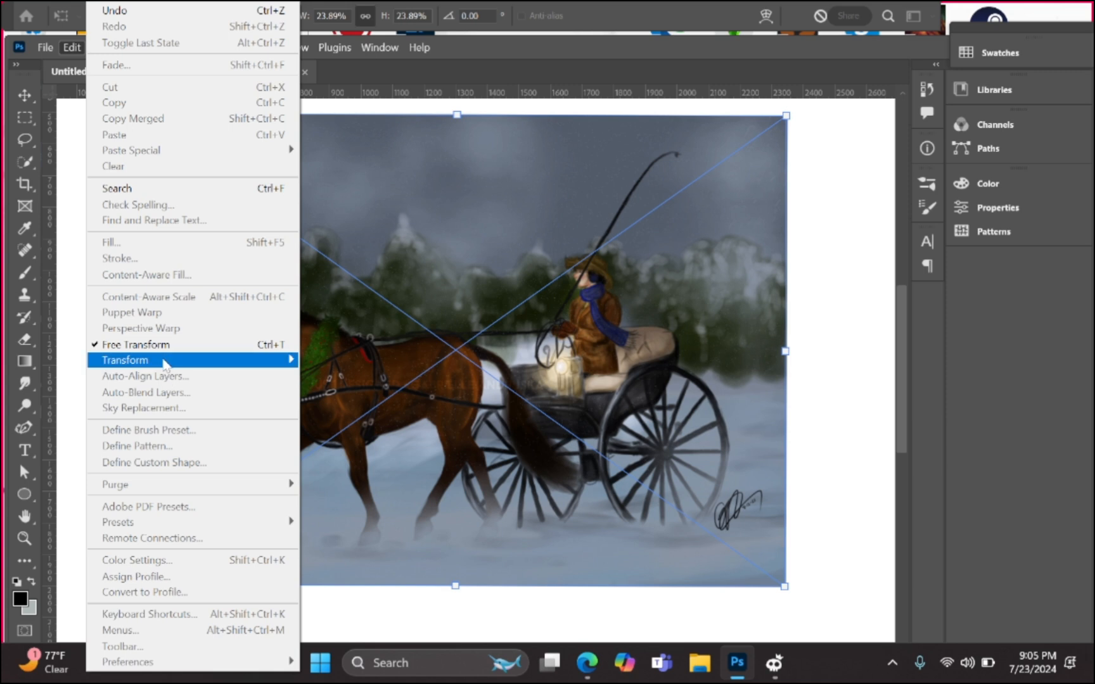
{"action": "mouse_move", "coordinate": [166, 364]}
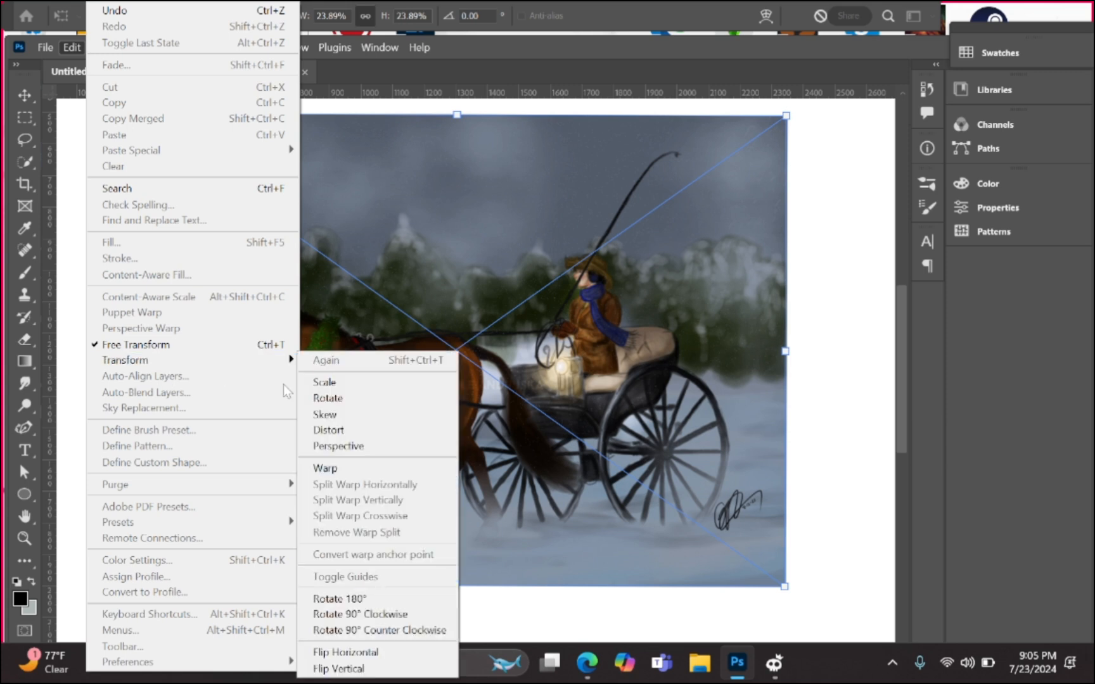
{"action": "left_click", "coordinate": [342, 401]}
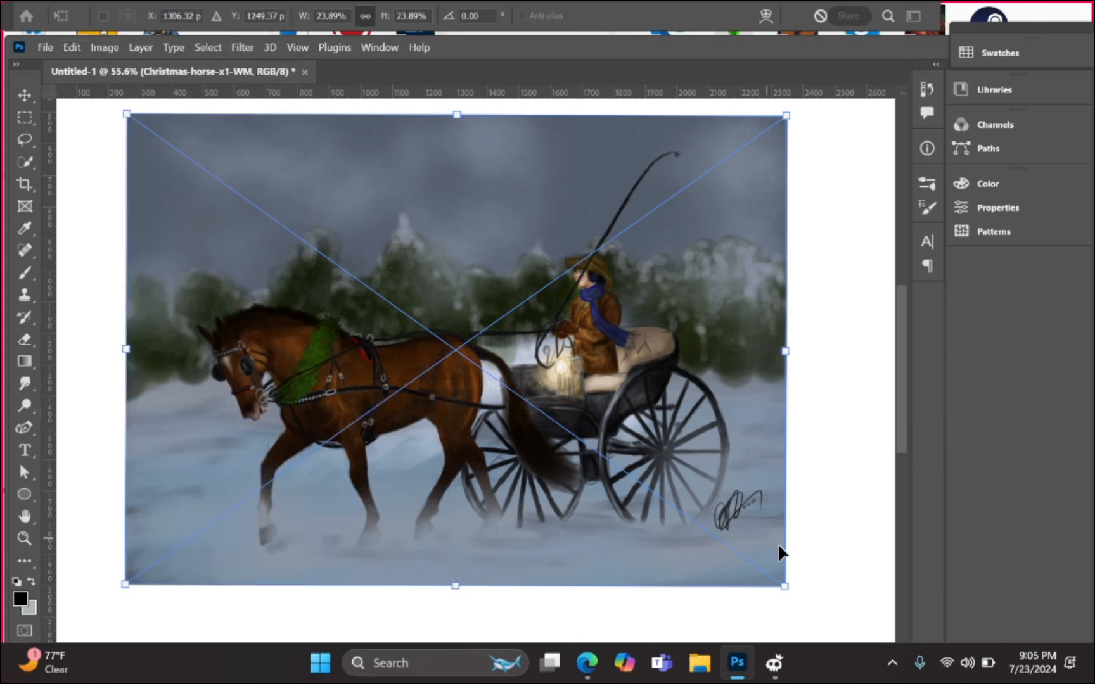
{"action": "left_click_drag", "start_coordinate": [796, 593], "coordinate": [643, 512]}
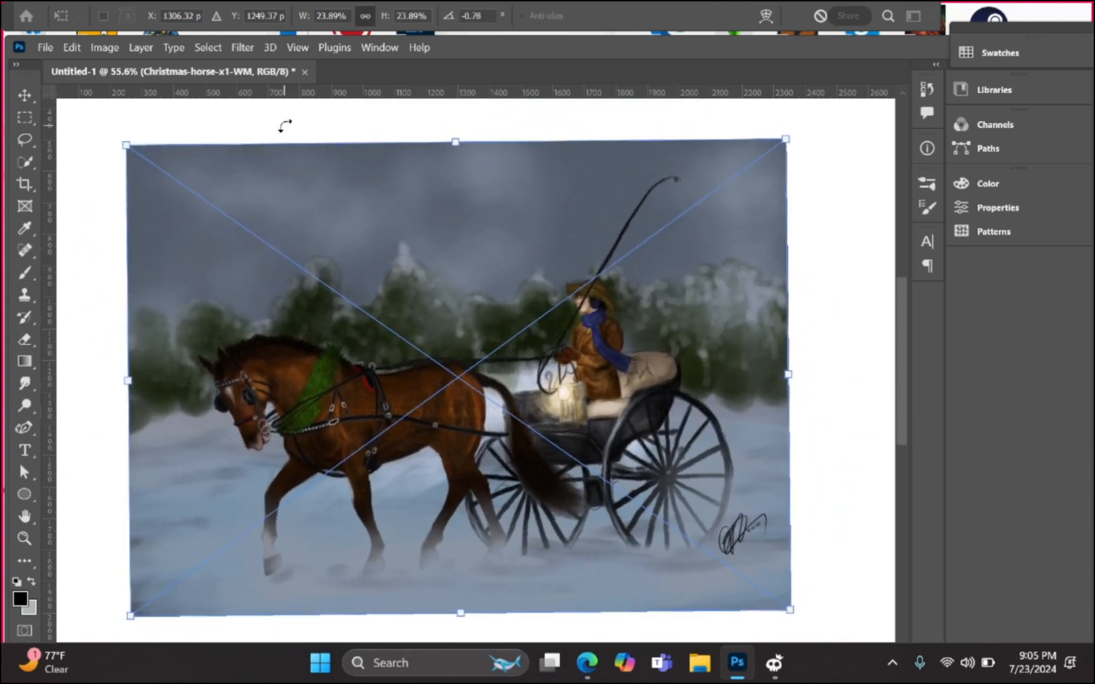
{"action": "key", "text": "ctrl+z"}
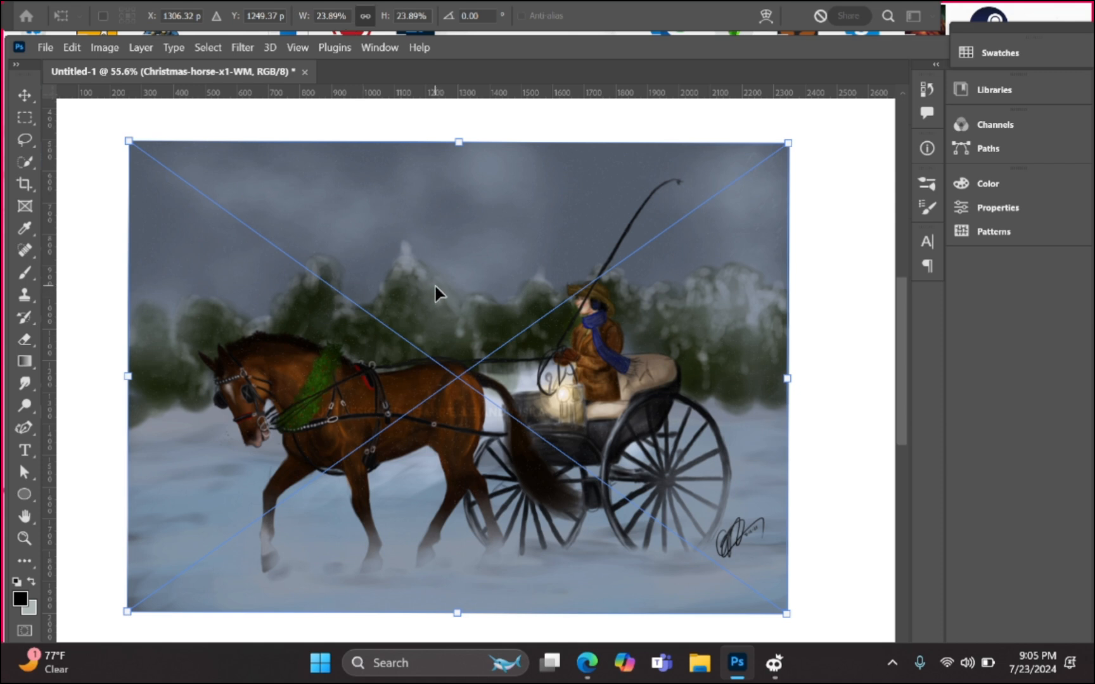
{"action": "left_click", "coordinate": [24, 516]}
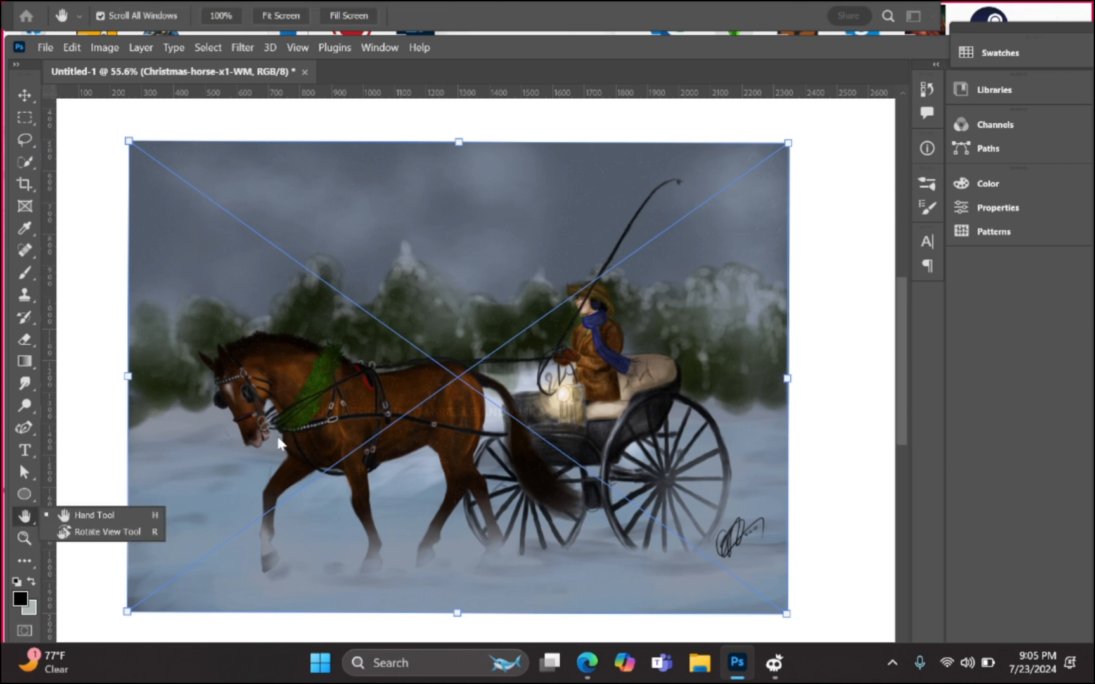
{"action": "left_click", "coordinate": [25, 520]}
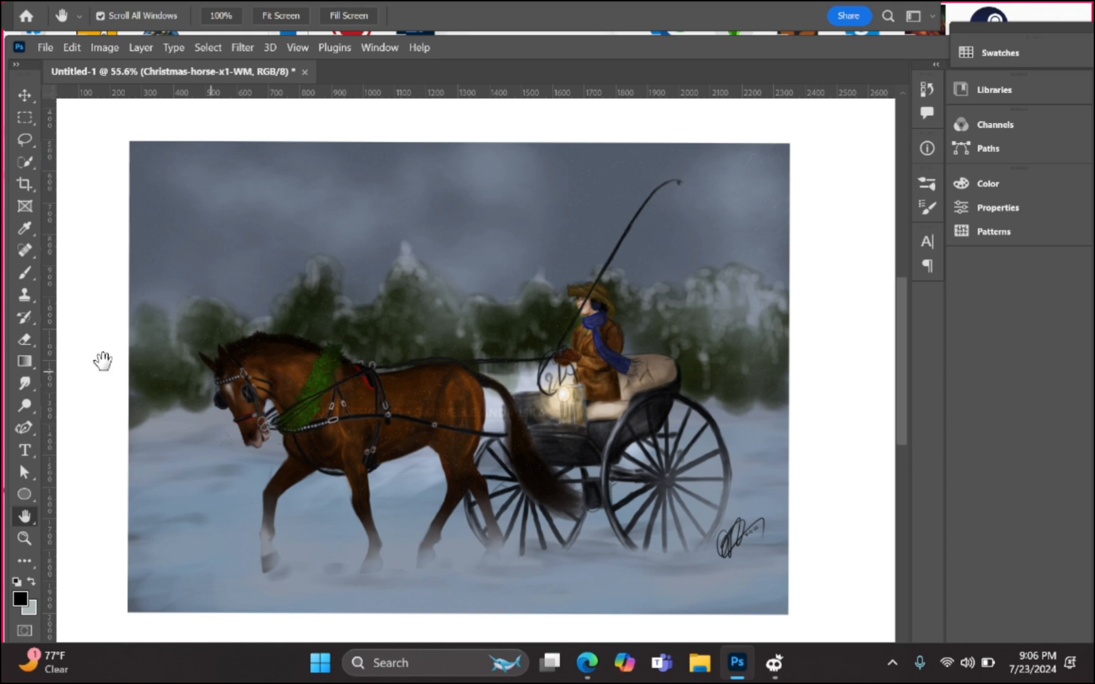
Step: Return to the Brush tool and add a new empty layer named Layer 1
{"action": "left_click", "coordinate": [18, 290]}
{"action": "key", "text": "ctrl+z"}
{"action": "right_click", "coordinate": [24, 272]}
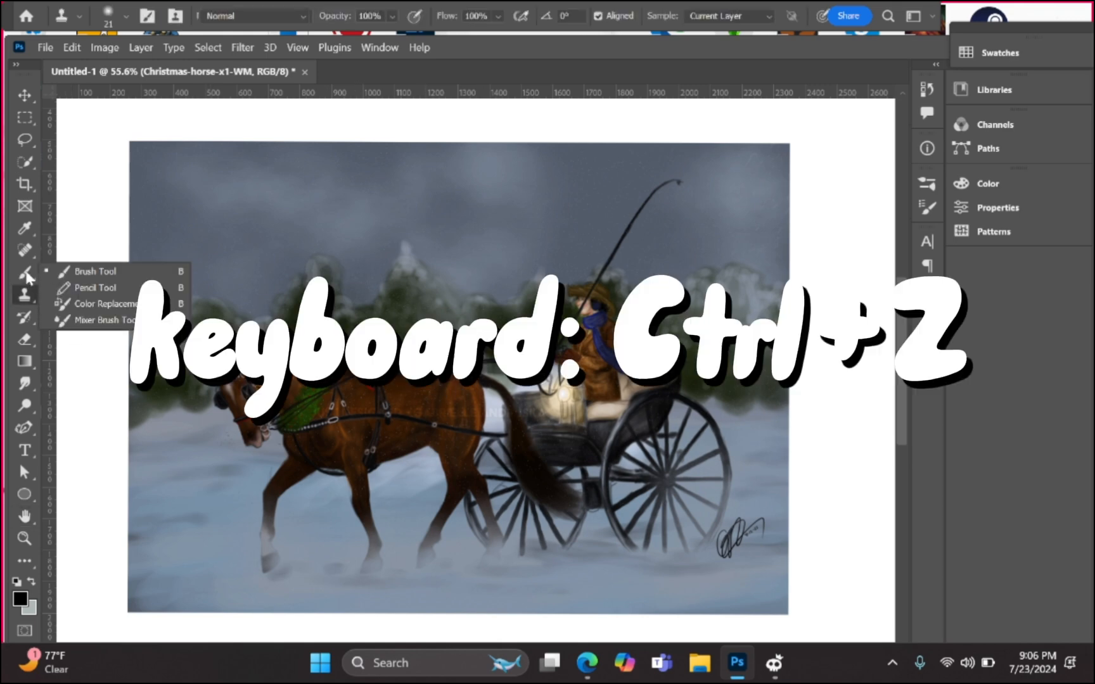
{"action": "left_click", "coordinate": [82, 273]}
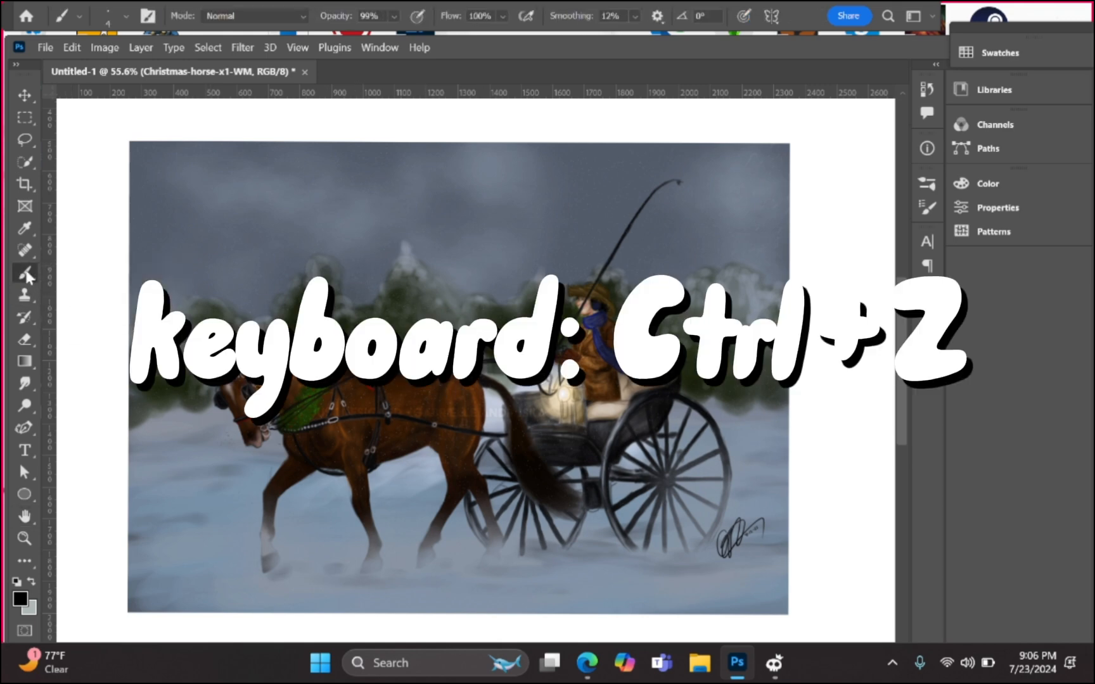
{"action": "left_click", "coordinate": [142, 47]}
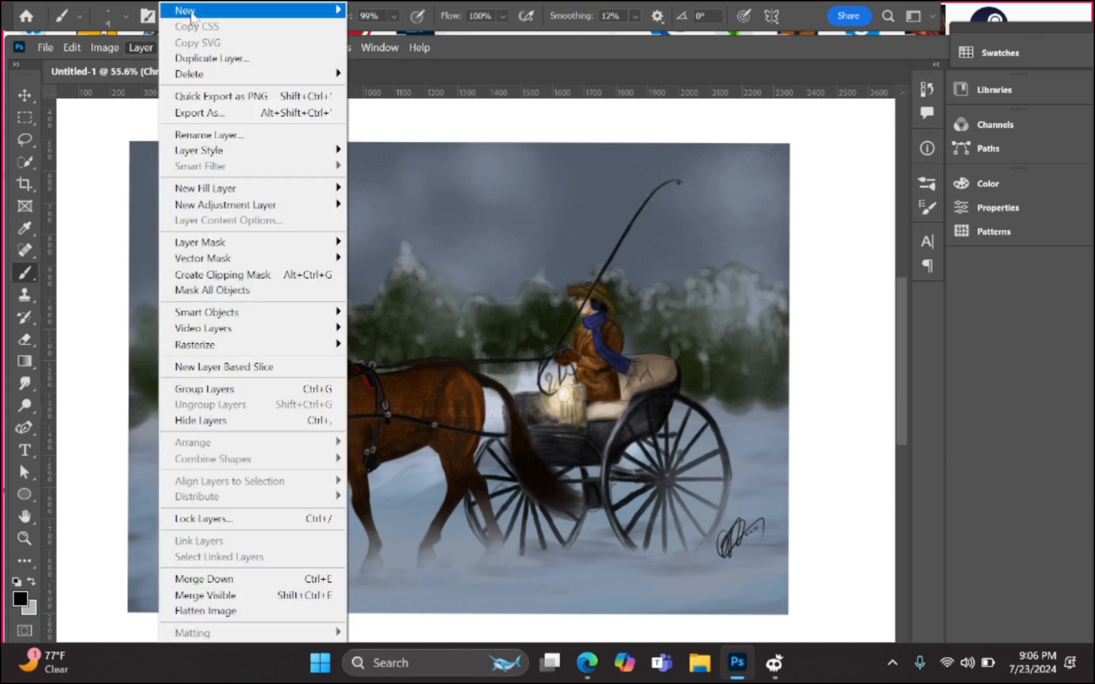
{"action": "mouse_move", "coordinate": [190, 11]}
{"action": "left_click", "coordinate": [402, 12]}
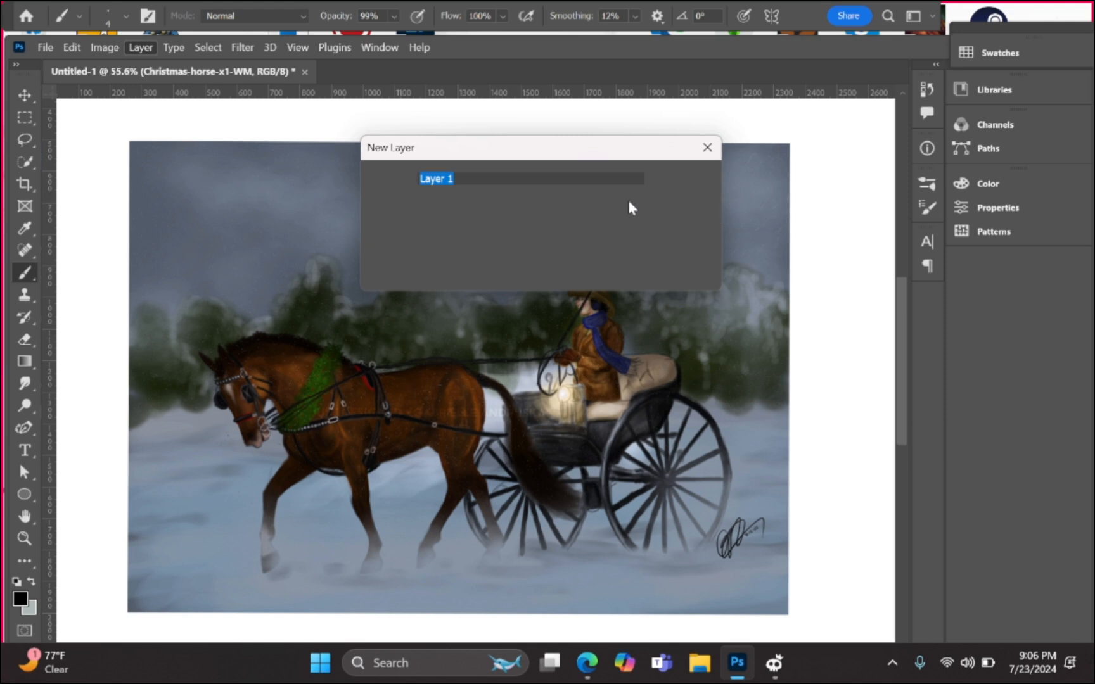
{"action": "left_click", "coordinate": [673, 180]}
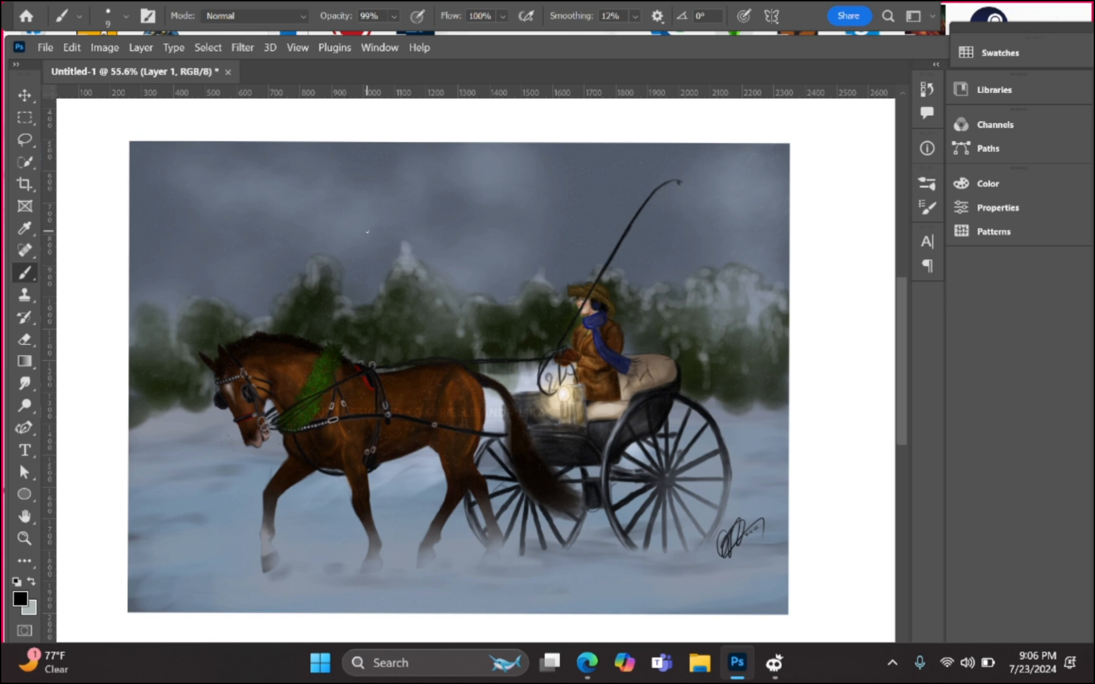
Step: Enlarge the brush to 90 px and scribble thick black strokes over the horse, undoing then redoing them
{"action": "key", "text": "bracketright"}
{"action": "key", "text": "bracketright"}
{"action": "key", "text": "bracketright"}
{"action": "key", "text": "bracketright"}
{"action": "key", "text": "bracketright"}
{"action": "key", "text": "bracketright"}
{"action": "key", "text": "bracketright"}
{"action": "key", "text": "bracketright"}
{"action": "key", "text": "bracketright"}
{"action": "key", "text": "bracketright"}
{"action": "mouse_move", "coordinate": [399, 405]}
{"action": "left_mouse_down"}
{"action": "mouse_move", "coordinate": [489, 357]}
{"action": "mouse_move", "coordinate": [511, 443]}
{"action": "mouse_move", "coordinate": [492, 359]}
{"action": "mouse_move", "coordinate": [503, 403]}
{"action": "mouse_move", "coordinate": [287, 263]}
{"action": "mouse_move", "coordinate": [526, 306]}
{"action": "mouse_move", "coordinate": [332, 279]}
{"action": "mouse_move", "coordinate": [383, 353]}
{"action": "mouse_move", "coordinate": [501, 442]}
{"action": "mouse_move", "coordinate": [380, 550]}
{"action": "mouse_move", "coordinate": [420, 453]}
{"action": "mouse_move", "coordinate": [697, 521]}
{"action": "left_mouse_up"}
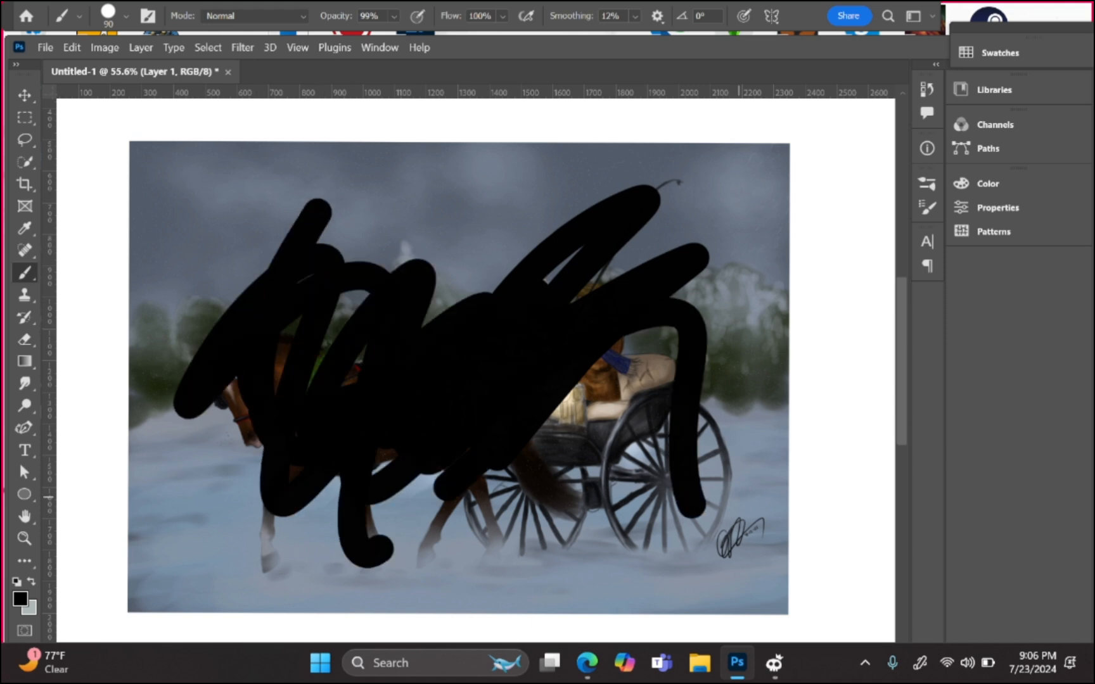
{"action": "key", "text": "ctrl+z"}
{"action": "key", "text": "ctrl+z"}
{"action": "key", "text": "ctrl+z"}
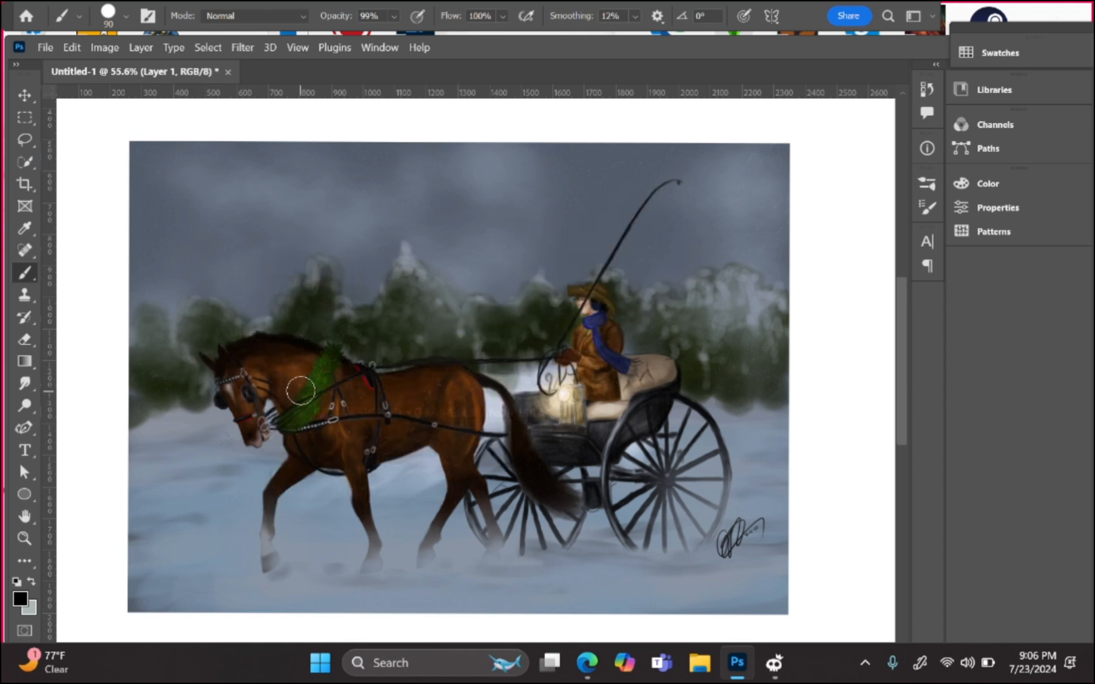
{"action": "key", "text": "ctrl+shift+z"}
{"action": "key", "text": "ctrl+shift+z"}
{"action": "key", "text": "ctrl+shift+z"}
{"action": "left_click", "coordinate": [377, 48]}
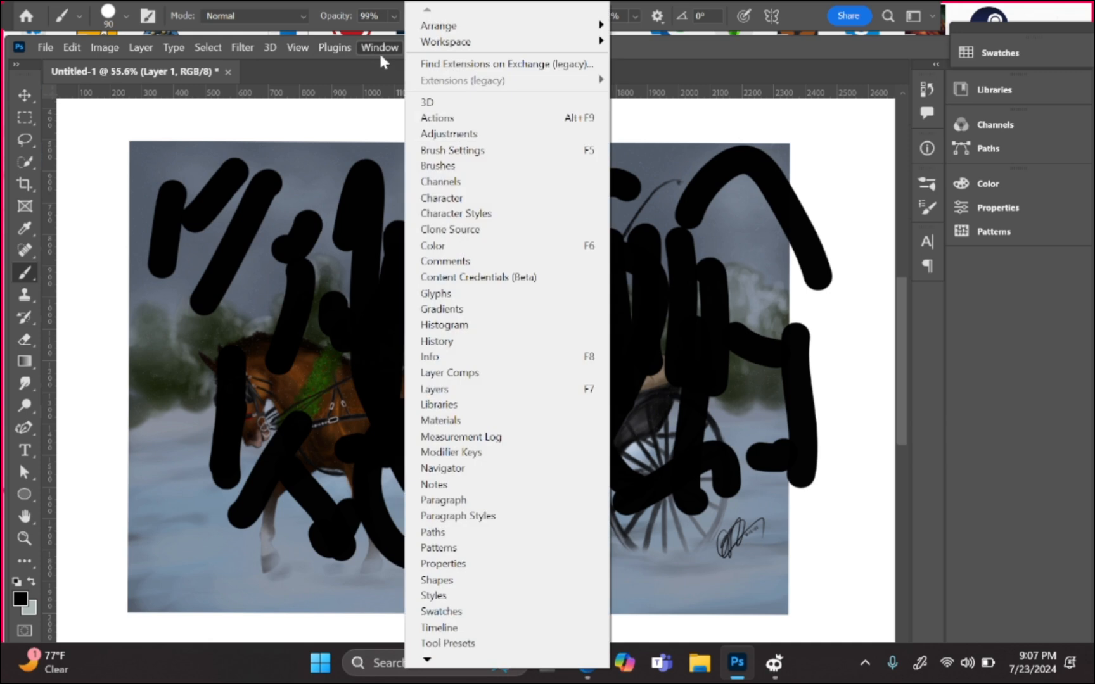
Step: Show the Layers panel and dock it on the right side of the workspace
{"action": "left_click", "coordinate": [480, 396]}
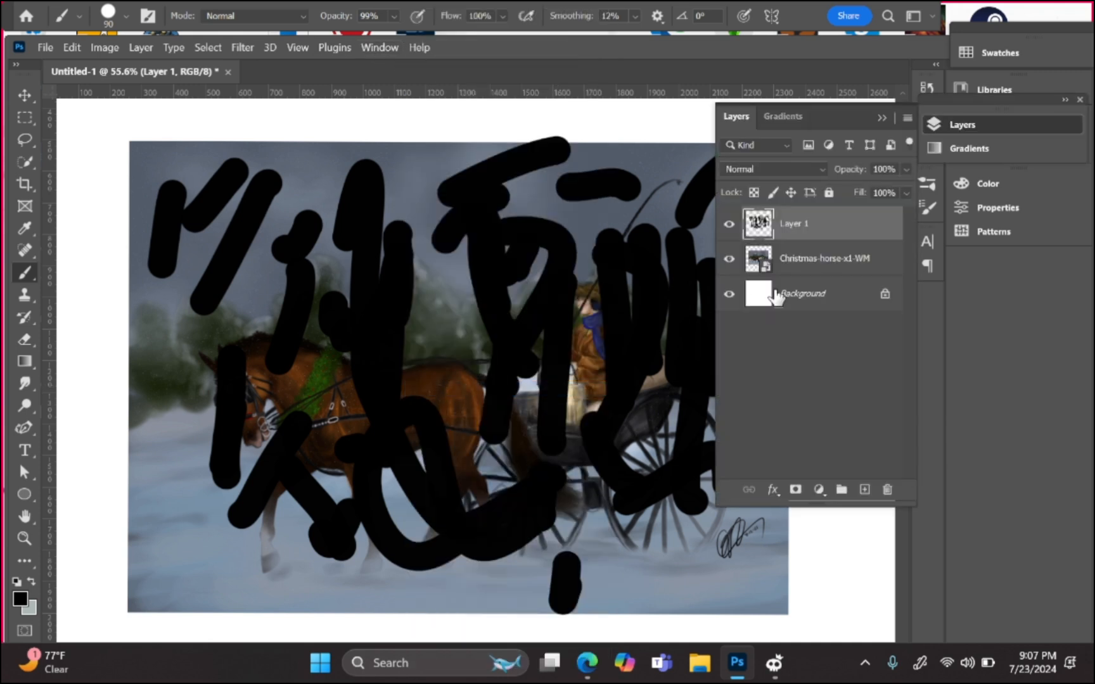
{"action": "left_click", "coordinate": [882, 117]}
{"action": "left_click", "coordinate": [933, 124]}
{"action": "mouse_move", "coordinate": [949, 120]}
{"action": "left_mouse_down"}
{"action": "mouse_move", "coordinate": [965, 147]}
{"action": "mouse_move", "coordinate": [958, 116]}
{"action": "mouse_move", "coordinate": [961, 140]}
{"action": "left_mouse_up"}
{"action": "left_click", "coordinate": [961, 140]}
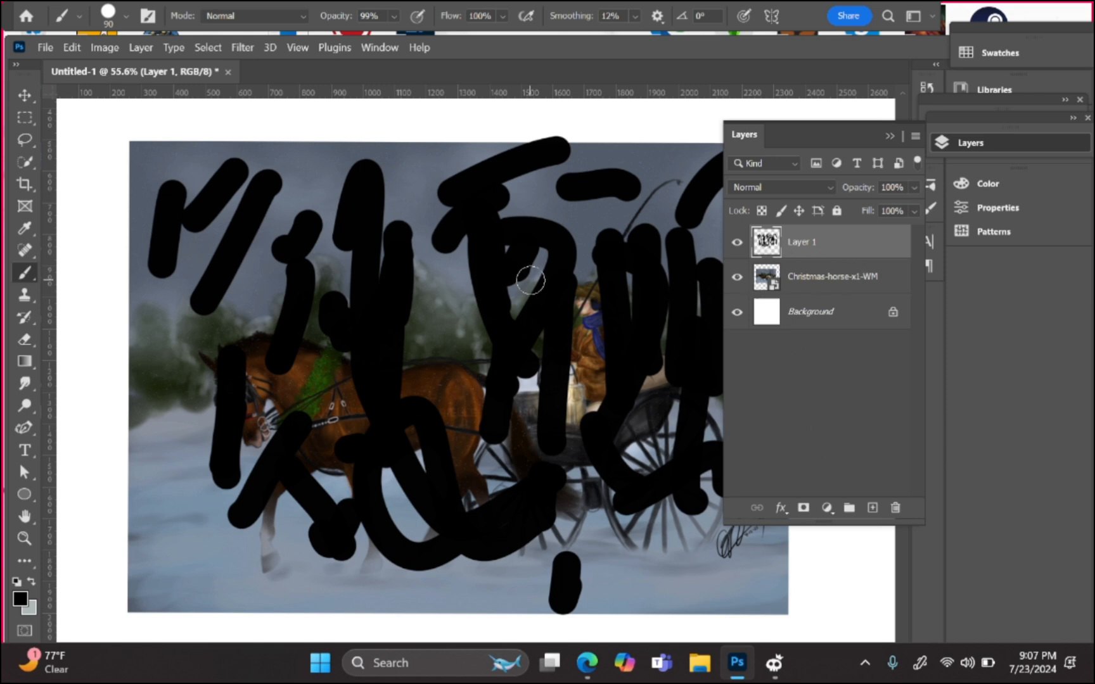
Step: Undo the four black strokes and add a new empty Layer 1 on top
{"action": "key", "text": "ctrl+z"}
{"action": "key", "text": "ctrl+z"}
{"action": "key", "text": "ctrl+z"}
{"action": "key", "text": "ctrl+z"}
{"action": "key", "text": "ctrl+z"}
{"action": "key", "text": "ctrl+z"}
{"action": "key", "text": "ctrl+z"}
{"action": "key", "text": "ctrl+z"}
{"action": "key", "text": "ctrl+z"}
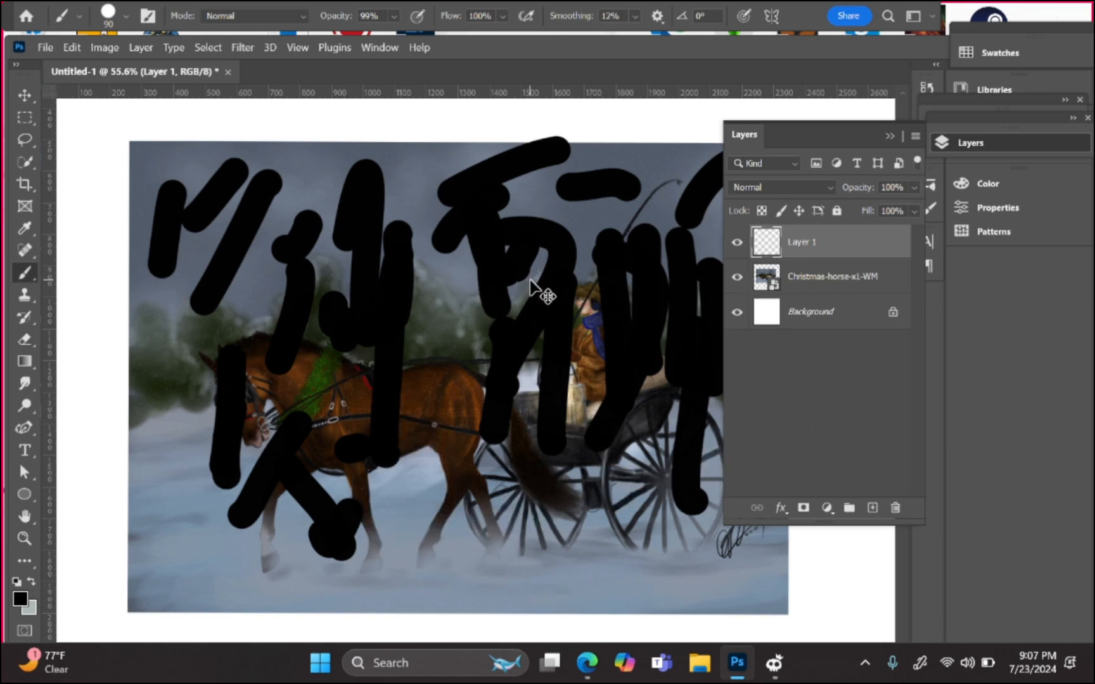
{"action": "key", "text": "ctrl+z"}
{"action": "key", "text": "ctrl+z"}
{"action": "key", "text": "ctrl+z"}
{"action": "key", "text": "ctrl+z"}
{"action": "key", "text": "ctrl+z"}
{"action": "key", "text": "ctrl+z"}
{"action": "key", "text": "ctrl+z"}
{"action": "key", "text": "ctrl+z"}
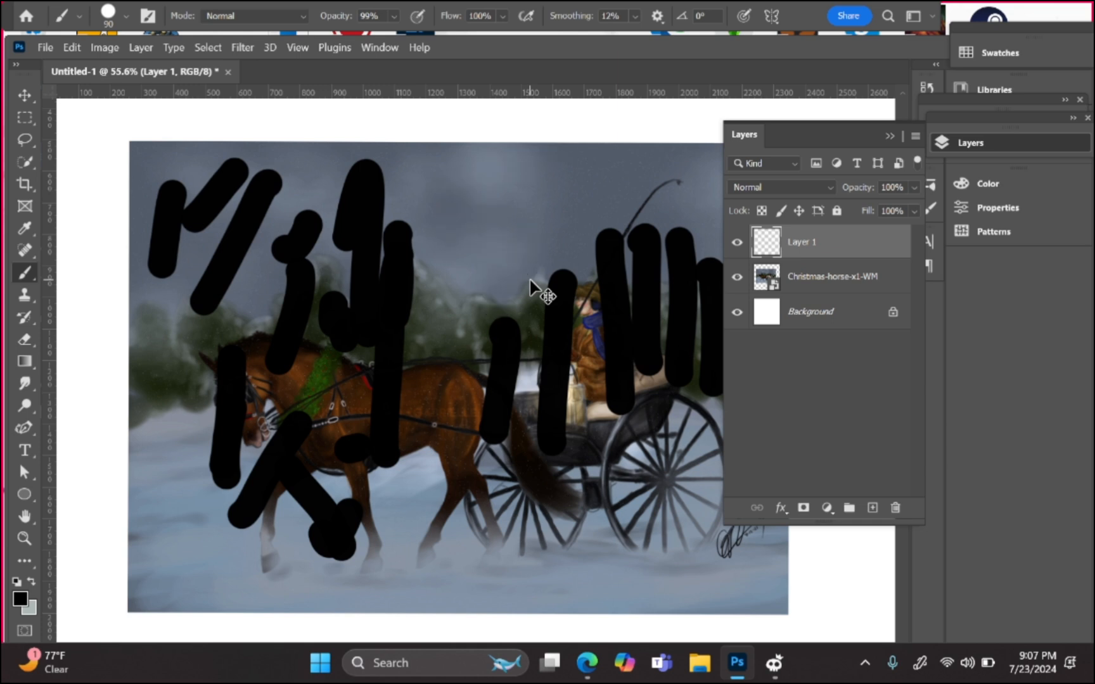
{"action": "key", "text": "ctrl+z"}
{"action": "key", "text": "ctrl+z"}
{"action": "key", "text": "ctrl+z"}
{"action": "key", "text": "ctrl+z"}
{"action": "key", "text": "ctrl+z"}
{"action": "key", "text": "ctrl+z"}
{"action": "key", "text": "ctrl+z"}
{"action": "key", "text": "ctrl+z"}
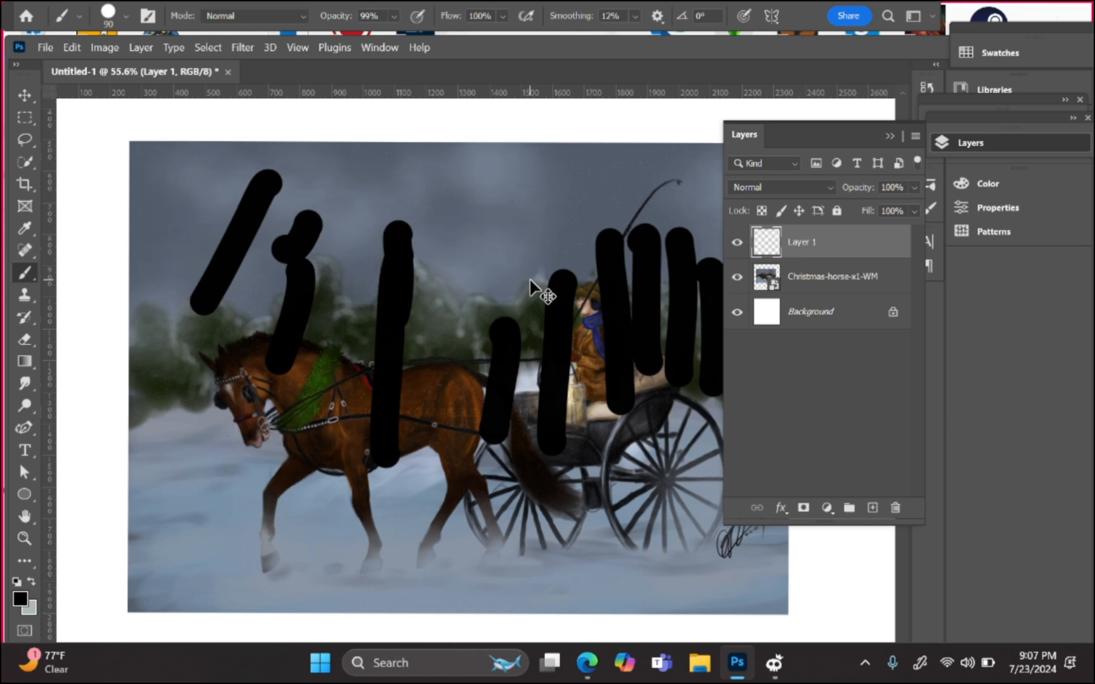
{"action": "key", "text": "ctrl+z"}
{"action": "key", "text": "ctrl+z"}
{"action": "key", "text": "ctrl+z"}
{"action": "key", "text": "ctrl+z"}
{"action": "key", "text": "ctrl+z"}
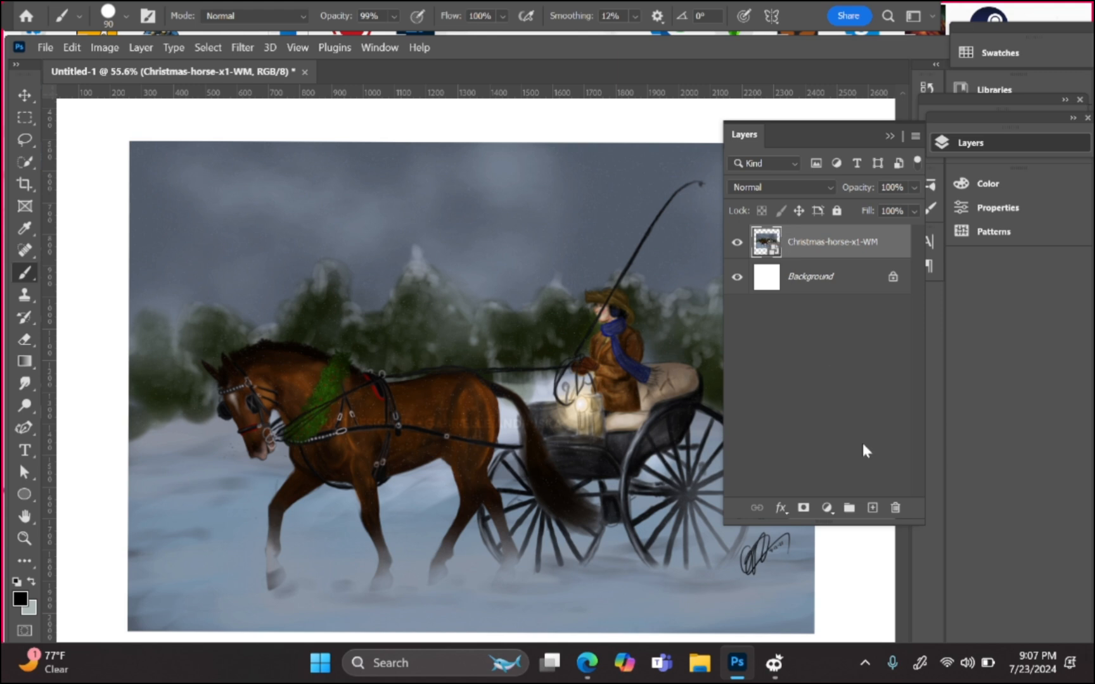
{"action": "left_click", "coordinate": [873, 508]}
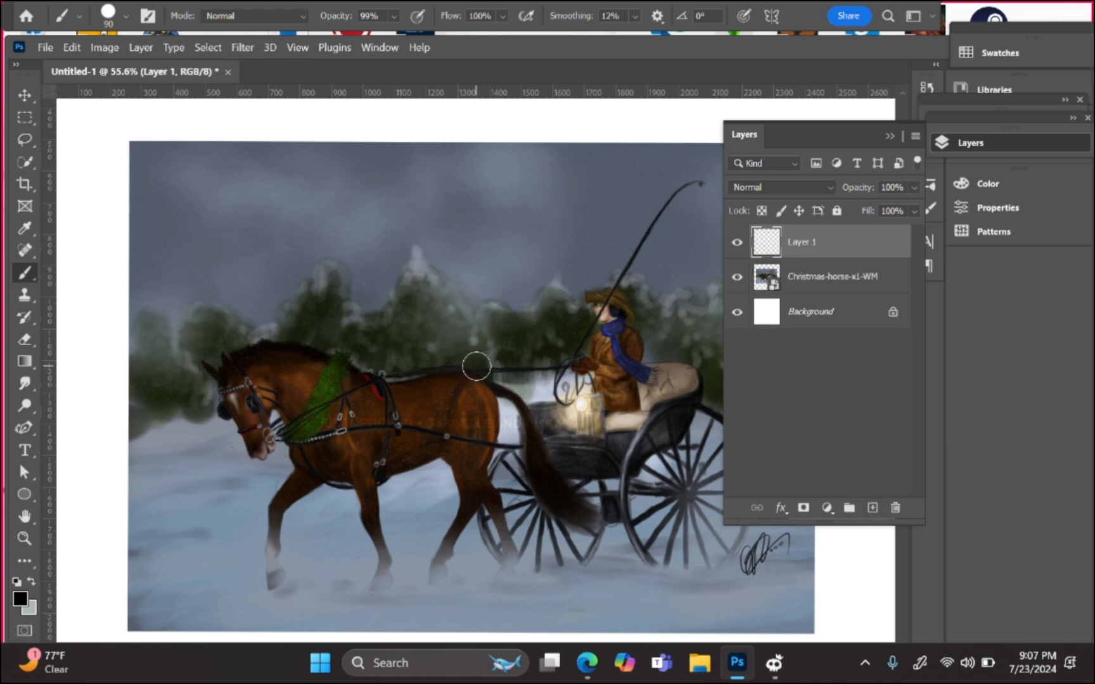
Step: Shrink the brush slightly and scribble thin black lines across the sky, trees and horse
{"action": "key", "text": "bracketleft"}
{"action": "key", "text": "bracketleft"}
{"action": "key", "text": "bracketleft"}
{"action": "key", "text": "bracketleft"}
{"action": "key", "text": "bracketleft"}
{"action": "key", "text": "bracketleft"}
{"action": "key", "text": "bracketleft"}
{"action": "key", "text": "bracketleft"}
{"action": "left_click_drag", "start_coordinate": [209, 303], "coordinate": [230, 201]}
{"action": "mouse_move", "coordinate": [235, 281]}
{"action": "left_mouse_down"}
{"action": "mouse_move", "coordinate": [247, 310]}
{"action": "mouse_move", "coordinate": [298, 204]}
{"action": "left_mouse_up"}
{"action": "left_click_drag", "start_coordinate": [312, 306], "coordinate": [340, 201]}
{"action": "left_click_drag", "start_coordinate": [359, 257], "coordinate": [366, 219]}
{"action": "left_click_drag", "start_coordinate": [384, 279], "coordinate": [394, 252]}
{"action": "left_click_drag", "start_coordinate": [412, 187], "coordinate": [382, 317]}
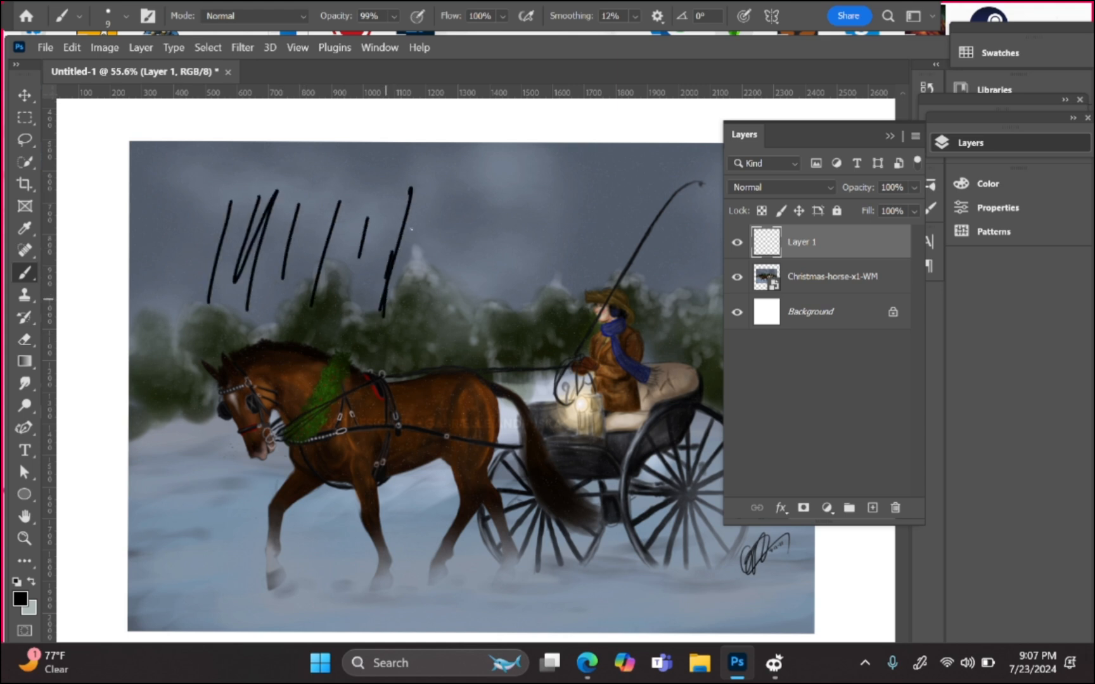
{"action": "left_click_drag", "start_coordinate": [417, 226], "coordinate": [410, 311]}
{"action": "left_click_drag", "start_coordinate": [424, 230], "coordinate": [443, 336]}
{"action": "left_click_drag", "start_coordinate": [405, 209], "coordinate": [393, 275]}
{"action": "left_click_drag", "start_coordinate": [434, 246], "coordinate": [454, 335]}
{"action": "left_click_drag", "start_coordinate": [366, 225], "coordinate": [313, 392]}
{"action": "left_click_drag", "start_coordinate": [438, 329], "coordinate": [475, 327]}
{"action": "left_click_drag", "start_coordinate": [330, 326], "coordinate": [429, 402]}
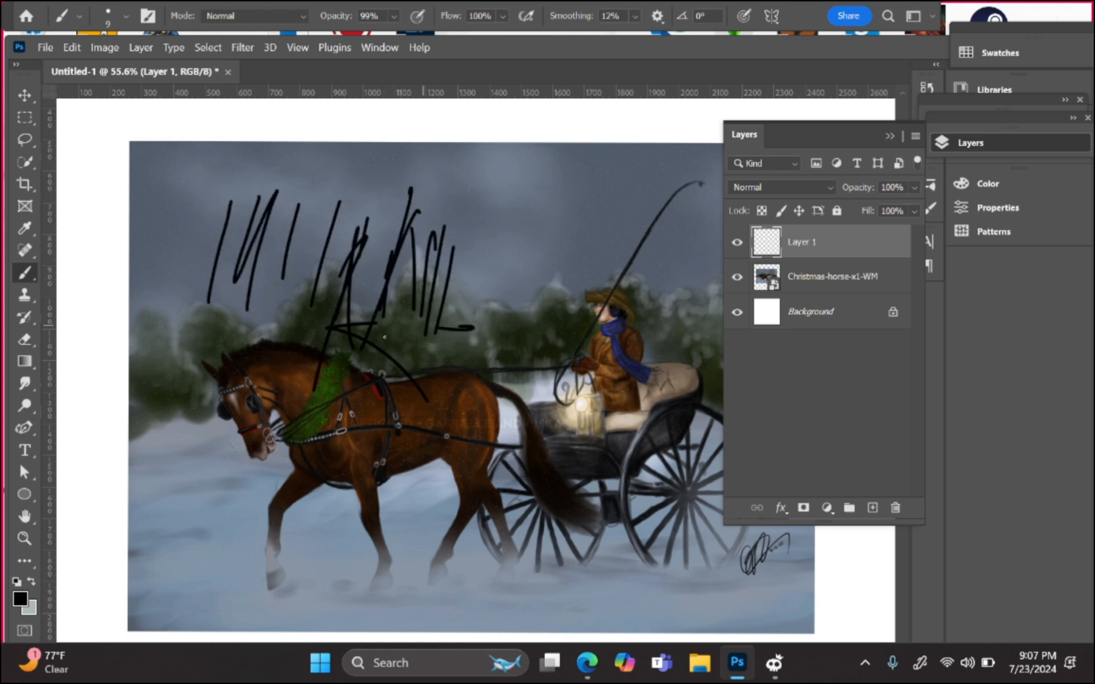
{"action": "left_click_drag", "start_coordinate": [384, 335], "coordinate": [371, 456]}
{"action": "left_click_drag", "start_coordinate": [405, 399], "coordinate": [437, 324]}
{"action": "left_click_drag", "start_coordinate": [466, 339], "coordinate": [458, 361]}
{"action": "left_click_drag", "start_coordinate": [368, 370], "coordinate": [409, 377]}
{"action": "left_click_drag", "start_coordinate": [491, 301], "coordinate": [410, 453]}
{"action": "left_click_drag", "start_coordinate": [510, 272], "coordinate": [497, 339]}
{"action": "left_click_drag", "start_coordinate": [469, 345], "coordinate": [511, 358]}
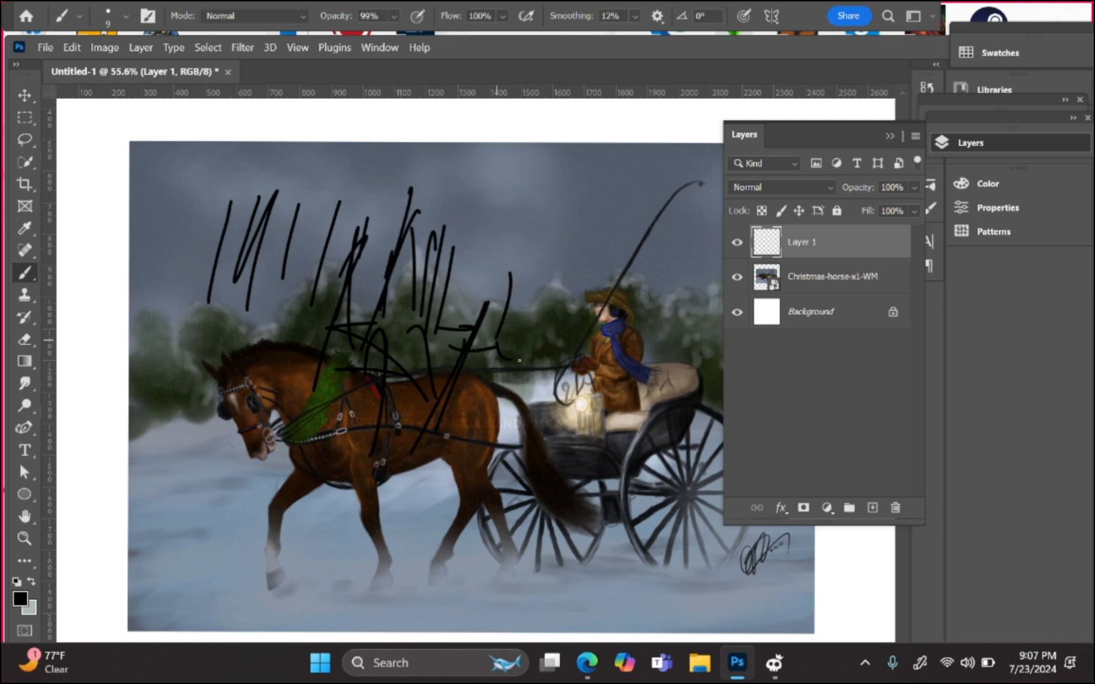
Step: Add black strokes, arcs and loops across the sky and trees near the driver
{"action": "left_click_drag", "start_coordinate": [553, 245], "coordinate": [490, 371]}
{"action": "left_click_drag", "start_coordinate": [594, 228], "coordinate": [663, 219]}
{"action": "left_click_drag", "start_coordinate": [589, 205], "coordinate": [563, 251]}
{"action": "left_click_drag", "start_coordinate": [477, 264], "coordinate": [659, 279]}
{"action": "left_click_drag", "start_coordinate": [419, 351], "coordinate": [438, 356]}
{"action": "left_click_drag", "start_coordinate": [616, 153], "coordinate": [521, 315]}
{"action": "left_click_drag", "start_coordinate": [466, 277], "coordinate": [501, 303]}
{"action": "left_click_drag", "start_coordinate": [439, 265], "coordinate": [601, 275]}
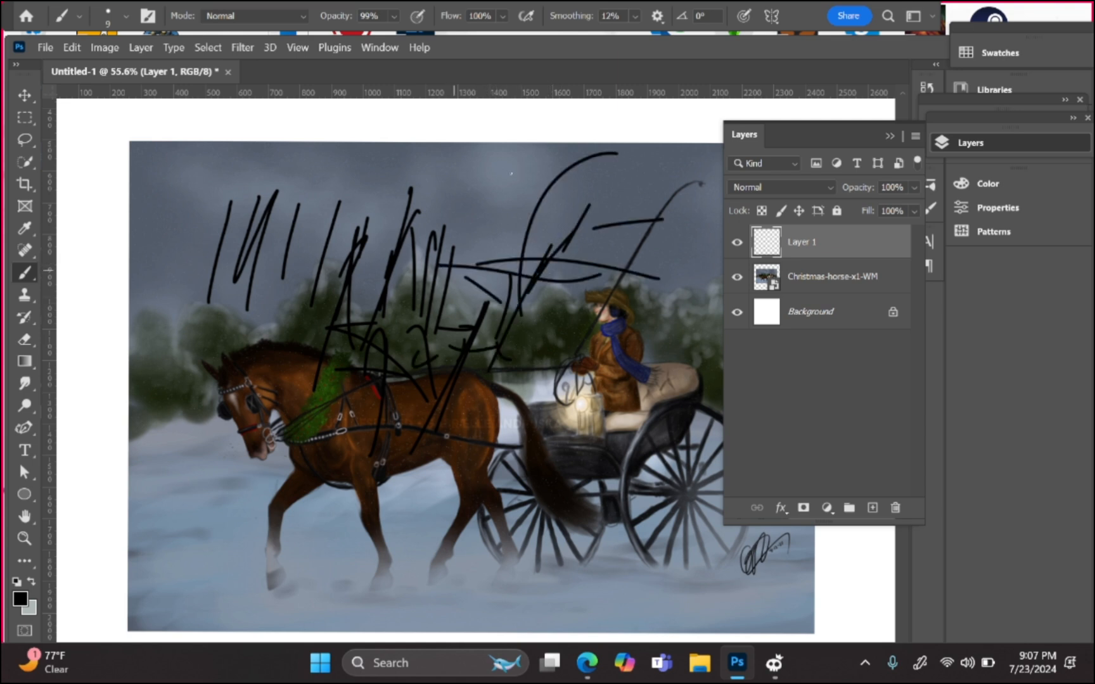
{"action": "left_click_drag", "start_coordinate": [511, 173], "coordinate": [500, 344]}
{"action": "left_click_drag", "start_coordinate": [442, 328], "coordinate": [386, 276]}
{"action": "left_click_drag", "start_coordinate": [473, 165], "coordinate": [470, 415]}
{"action": "left_click_drag", "start_coordinate": [477, 213], "coordinate": [512, 218]}
{"action": "left_click_drag", "start_coordinate": [430, 261], "coordinate": [521, 314]}
{"action": "left_click_drag", "start_coordinate": [376, 304], "coordinate": [517, 293]}
{"action": "left_click_drag", "start_coordinate": [398, 393], "coordinate": [500, 301]}
{"action": "left_click_drag", "start_coordinate": [579, 280], "coordinate": [270, 355]}
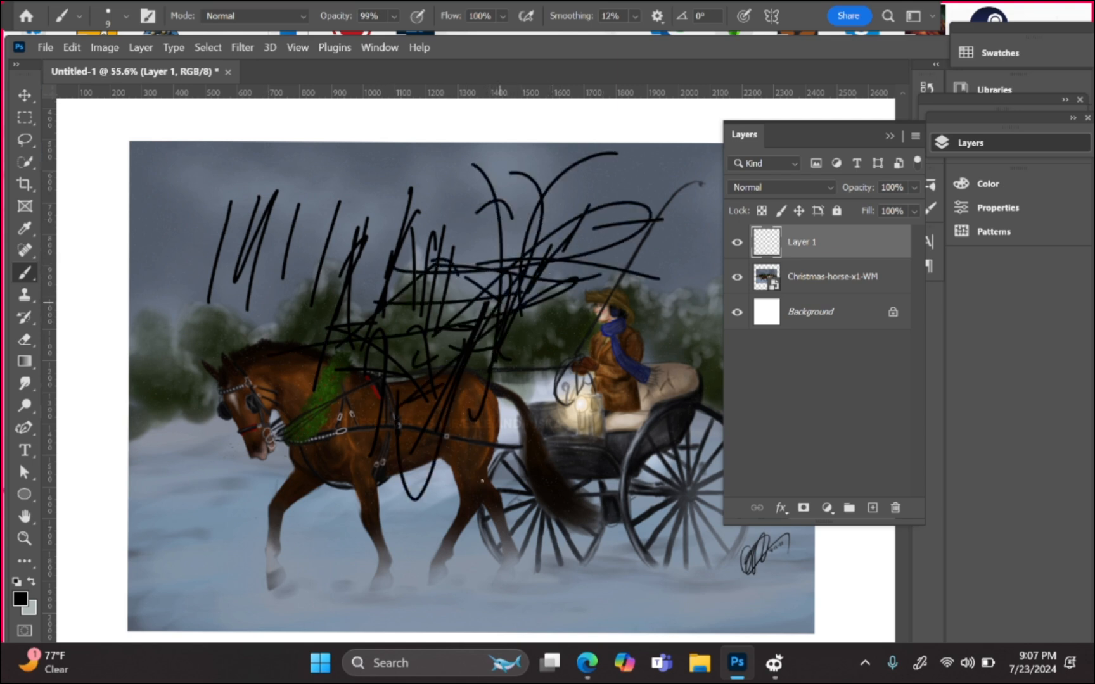
Step: Scribble more black over the horse, carriage and driver
{"action": "left_click_drag", "start_coordinate": [596, 326], "coordinate": [508, 358]}
{"action": "left_click_drag", "start_coordinate": [472, 421], "coordinate": [466, 501]}
{"action": "left_click_drag", "start_coordinate": [421, 374], "coordinate": [456, 497]}
{"action": "left_click_drag", "start_coordinate": [437, 288], "coordinate": [434, 316]}
{"action": "left_click_drag", "start_coordinate": [378, 388], "coordinate": [301, 401]}
{"action": "left_click_drag", "start_coordinate": [564, 334], "coordinate": [500, 353]}
{"action": "left_click_drag", "start_coordinate": [472, 394], "coordinate": [386, 524]}
{"action": "left_click_drag", "start_coordinate": [308, 418], "coordinate": [465, 488]}
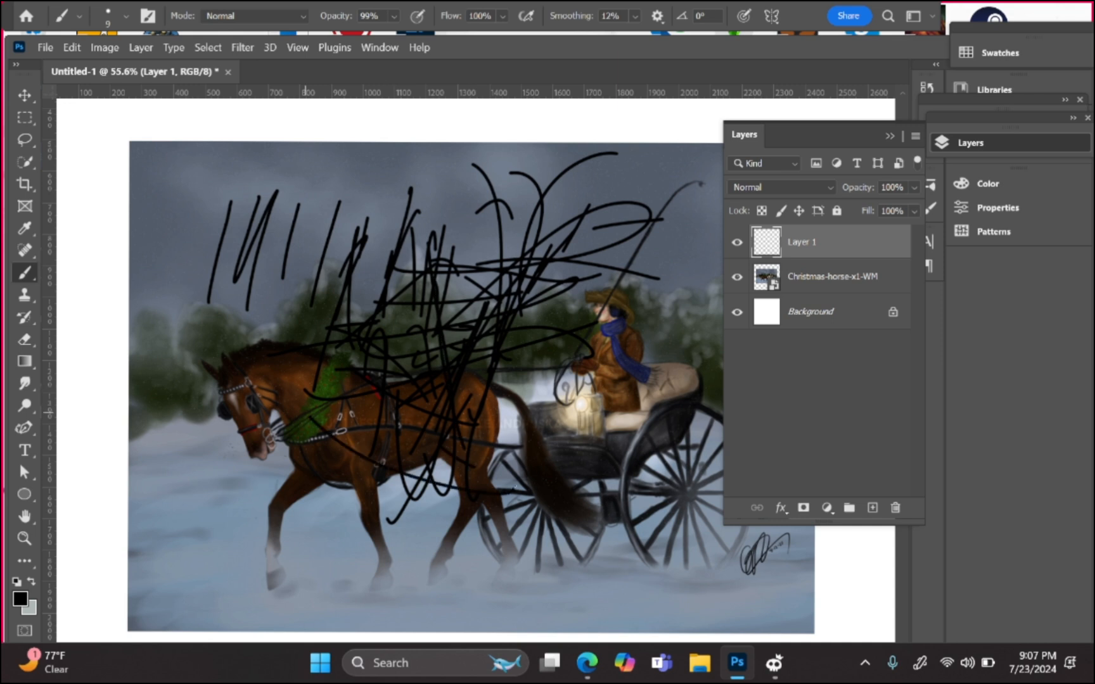
{"action": "left_click_drag", "start_coordinate": [592, 246], "coordinate": [424, 464]}
{"action": "left_click_drag", "start_coordinate": [398, 379], "coordinate": [616, 458]}
{"action": "left_click_drag", "start_coordinate": [542, 232], "coordinate": [579, 410]}
{"action": "left_click_drag", "start_coordinate": [499, 329], "coordinate": [494, 457]}
{"action": "left_click_drag", "start_coordinate": [644, 323], "coordinate": [437, 382]}
{"action": "mouse_move", "coordinate": [517, 372]}
{"action": "left_mouse_down"}
{"action": "mouse_move", "coordinate": [465, 423]}
{"action": "mouse_move", "coordinate": [488, 489]}
{"action": "left_mouse_up"}
Step: Undo six recent scribble strokes, then brush a small black arrow in the upper-left sky
{"action": "key", "text": "ctrl+z"}
{"action": "key", "text": "ctrl+z"}
{"action": "key", "text": "ctrl+z"}
{"action": "key", "text": "ctrl+z"}
{"action": "key", "text": "ctrl+z"}
{"action": "key", "text": "ctrl+z"}
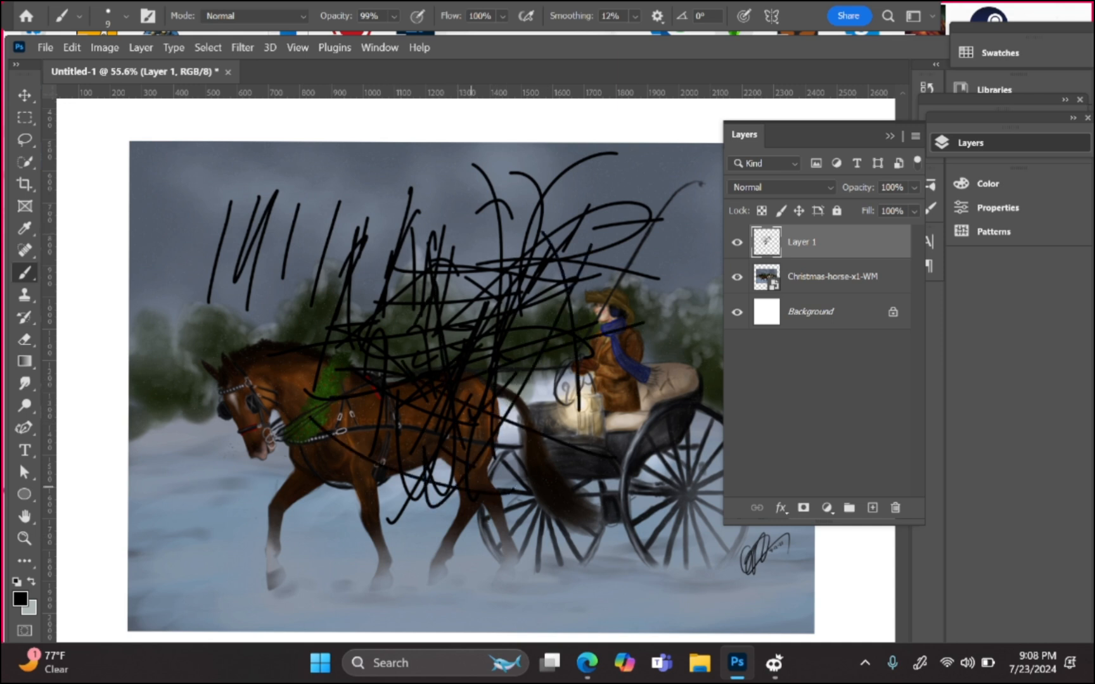
{"action": "key", "text": "ctrl+z"}
{"action": "key", "text": "ctrl+z"}
{"action": "key", "text": "ctrl+z"}
{"action": "key", "text": "ctrl+z"}
{"action": "key", "text": "ctrl+z"}
{"action": "key", "text": "ctrl+z"}
{"action": "key", "text": "ctrl+z"}
{"action": "key", "text": "ctrl+z"}
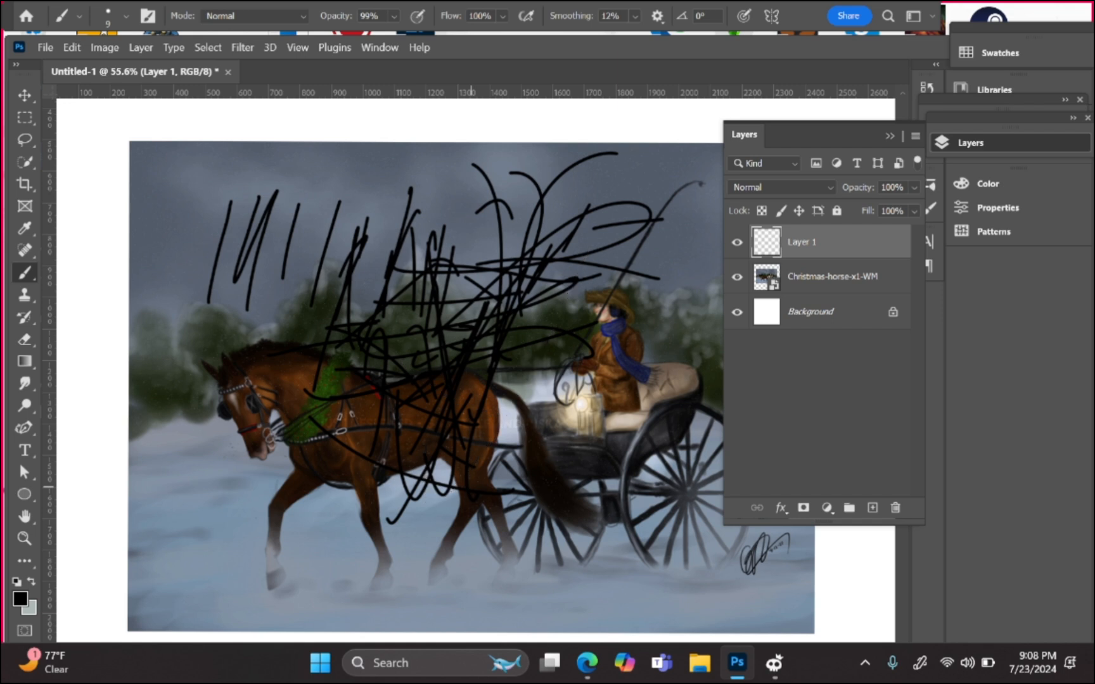
{"action": "key", "text": "ctrl+z"}
{"action": "key", "text": "ctrl+z"}
{"action": "key", "text": "ctrl+z"}
{"action": "key", "text": "ctrl+z"}
{"action": "key", "text": "ctrl+z"}
{"action": "key", "text": "ctrl+z"}
{"action": "key", "text": "ctrl+z"}
{"action": "key", "text": "ctrl+z"}
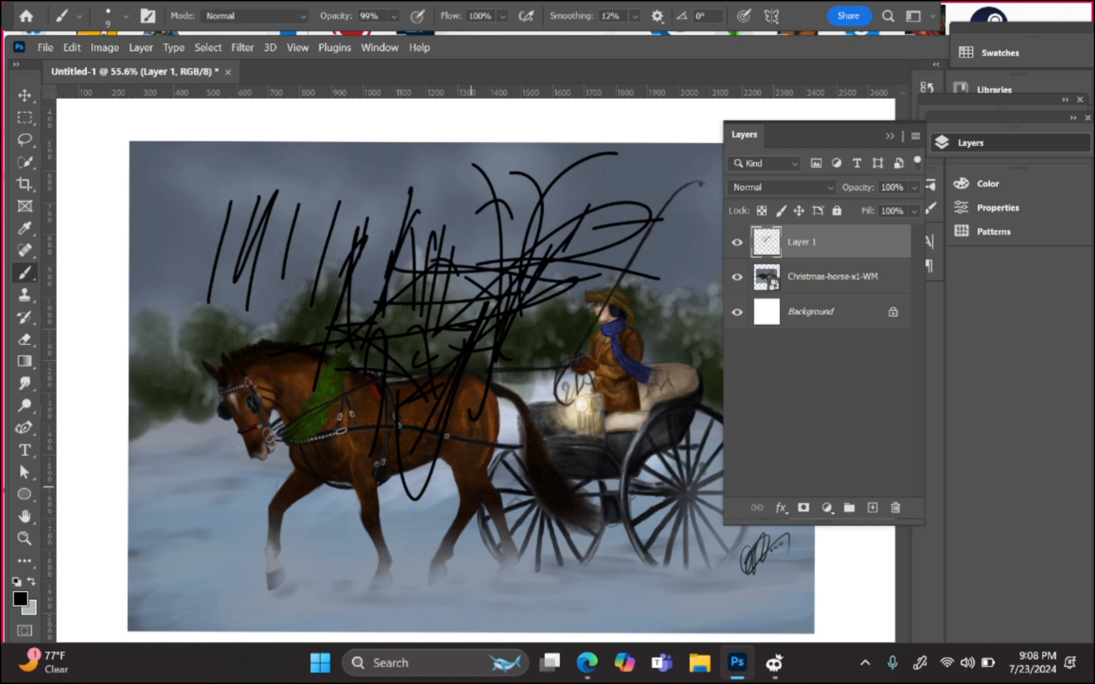
{"action": "key", "text": "ctrl+z"}
{"action": "key", "text": "ctrl+z"}
{"action": "key", "text": "ctrl+z"}
{"action": "key", "text": "ctrl+z"}
{"action": "key", "text": "ctrl+z"}
{"action": "key", "text": "ctrl+z"}
{"action": "key", "text": "ctrl+z"}
{"action": "key", "text": "ctrl+z"}
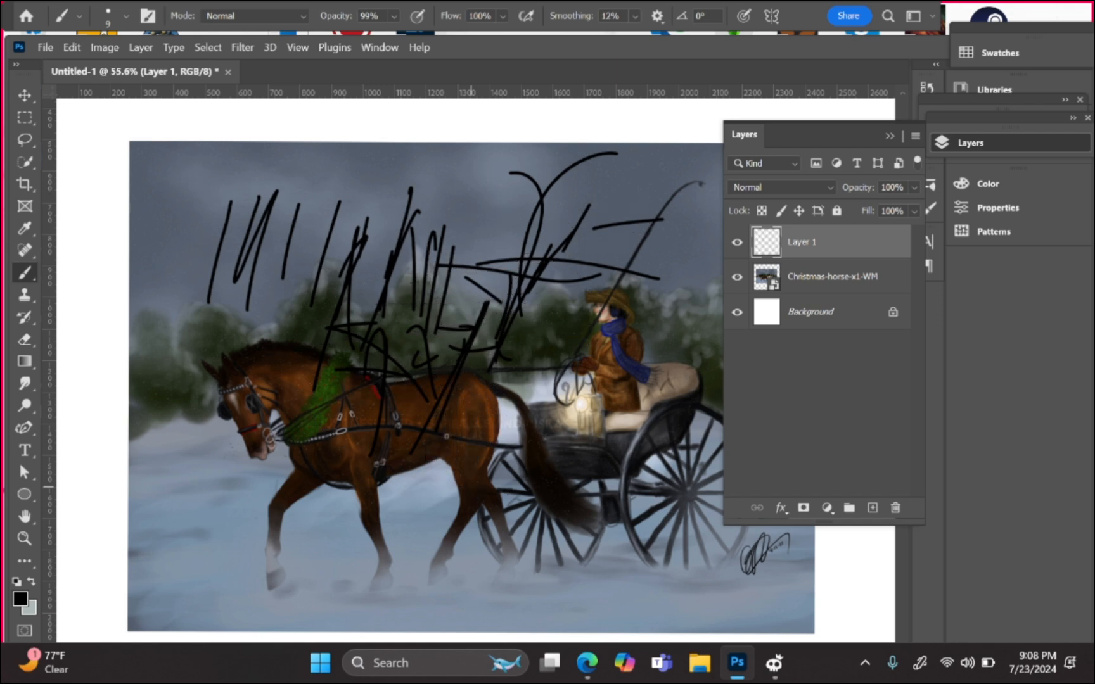
{"action": "key", "text": "ctrl+z"}
{"action": "key", "text": "ctrl+z"}
{"action": "key", "text": "ctrl+z"}
{"action": "key", "text": "ctrl+z"}
{"action": "key", "text": "ctrl+z"}
{"action": "key", "text": "ctrl+z"}
{"action": "key", "text": "ctrl+z"}
{"action": "key", "text": "ctrl+z"}
{"action": "key", "text": "ctrl+z"}
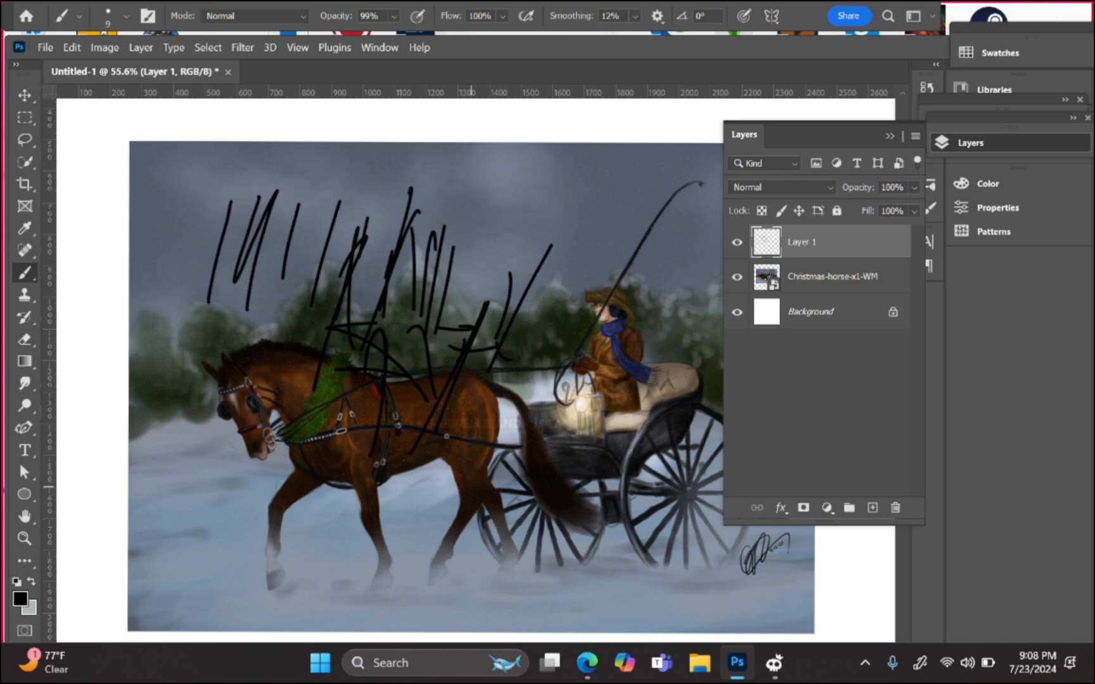
{"action": "key", "text": "ctrl+z"}
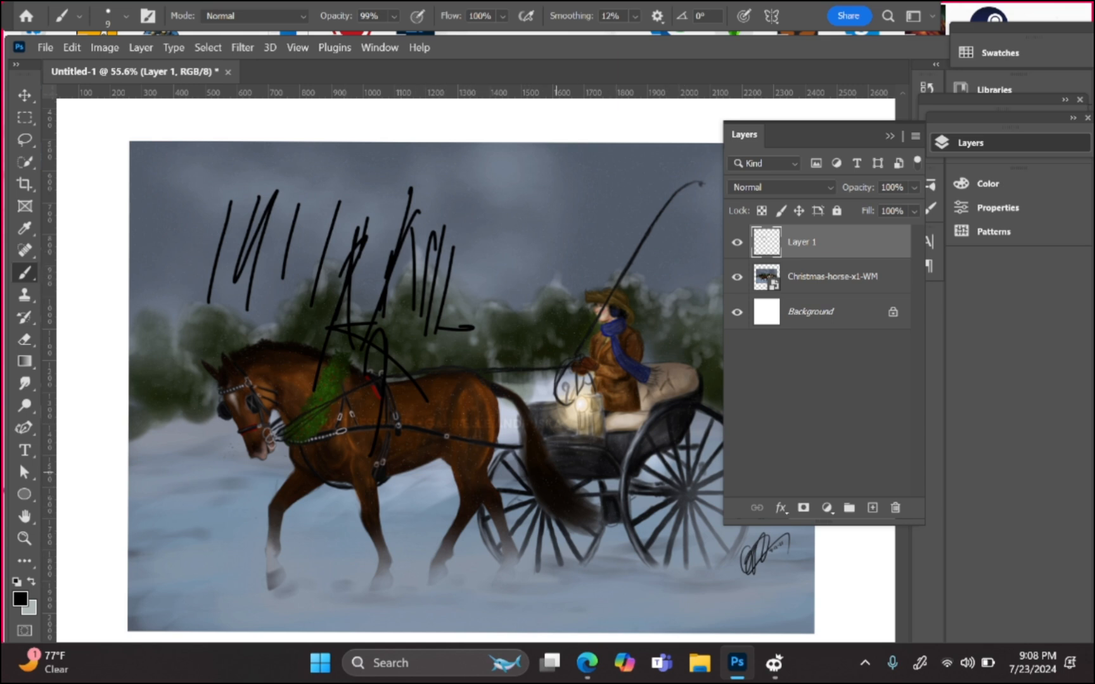
{"action": "mouse_move", "coordinate": [174, 187]}
{"action": "left_mouse_down"}
{"action": "mouse_move", "coordinate": [204, 245]}
{"action": "mouse_move", "coordinate": [207, 222]}
{"action": "left_mouse_up"}
Step: Add a layer mask to Layer 1, test a black 250 px stroke on it, then undo it
{"action": "left_click", "coordinate": [802, 508]}
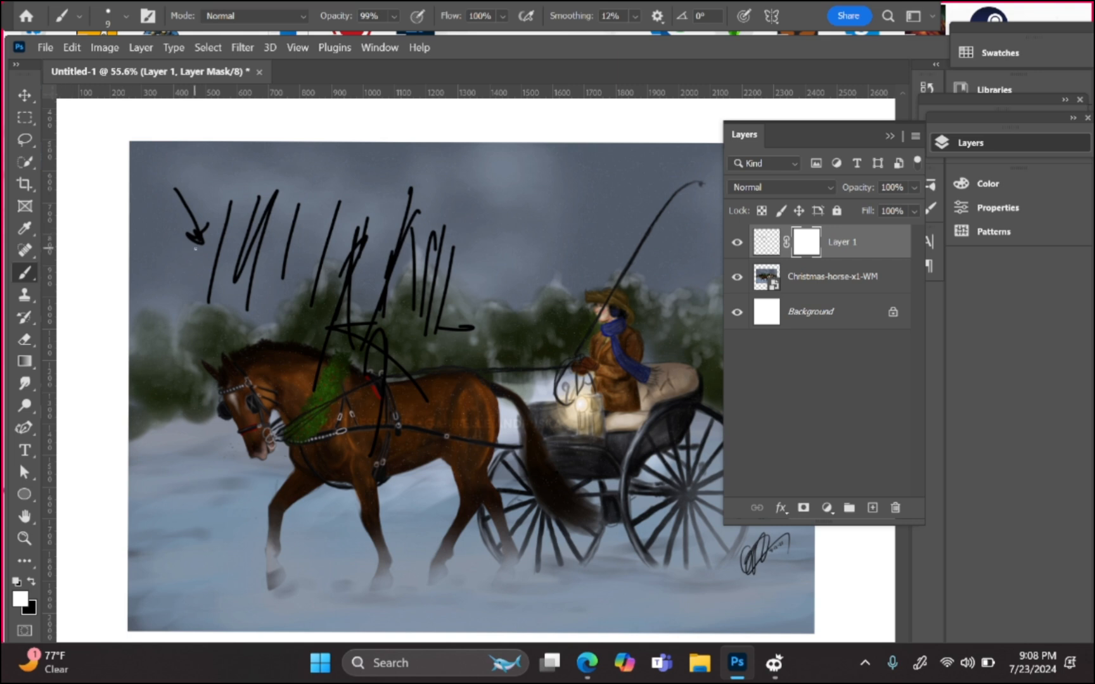
{"action": "key", "text": "bracketright"}
{"action": "key", "text": "bracketright"}
{"action": "key", "text": "bracketright"}
{"action": "key", "text": "bracketright"}
{"action": "key", "text": "bracketright"}
{"action": "key", "text": "bracketright"}
{"action": "key", "text": "bracketright"}
{"action": "key", "text": "bracketright"}
{"action": "key", "text": "bracketright"}
{"action": "key", "text": "bracketright"}
{"action": "key", "text": "bracketright"}
{"action": "key", "text": "bracketright"}
{"action": "key", "text": "bracketright"}
{"action": "key", "text": "bracketright"}
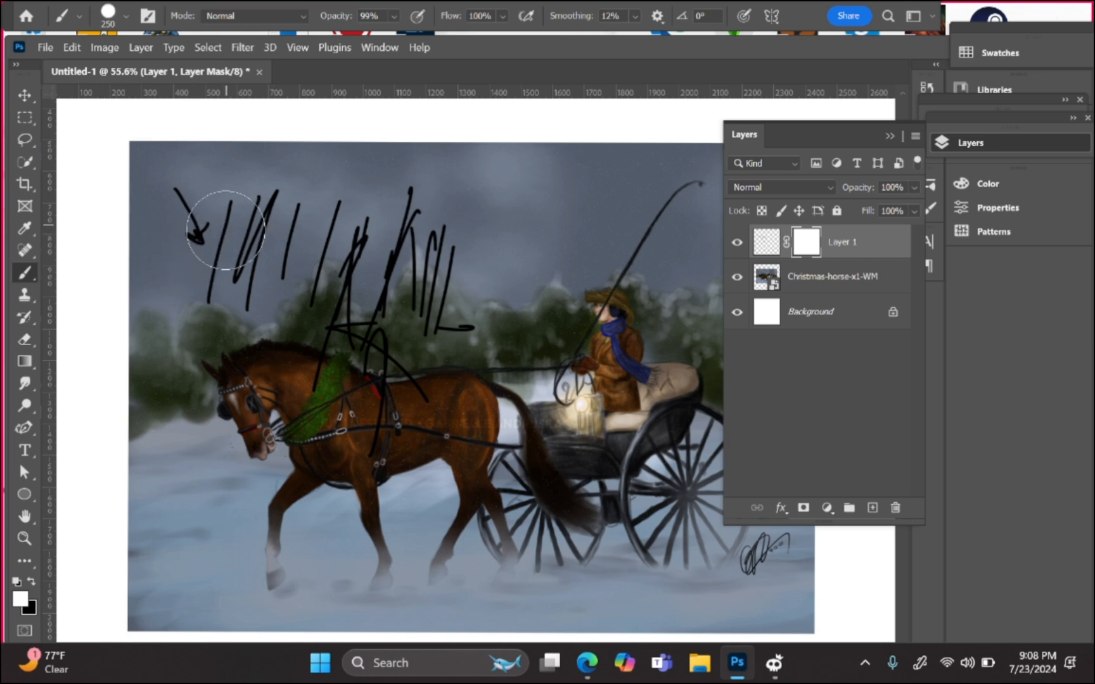
{"action": "key", "text": "x"}
{"action": "mouse_move", "coordinate": [203, 279]}
{"action": "left_mouse_down"}
{"action": "mouse_move", "coordinate": [293, 175]}
{"action": "mouse_move", "coordinate": [420, 191]}
{"action": "mouse_move", "coordinate": [453, 356]}
{"action": "mouse_move", "coordinate": [587, 375]}
{"action": "mouse_move", "coordinate": [115, 214]}
{"action": "left_mouse_up"}
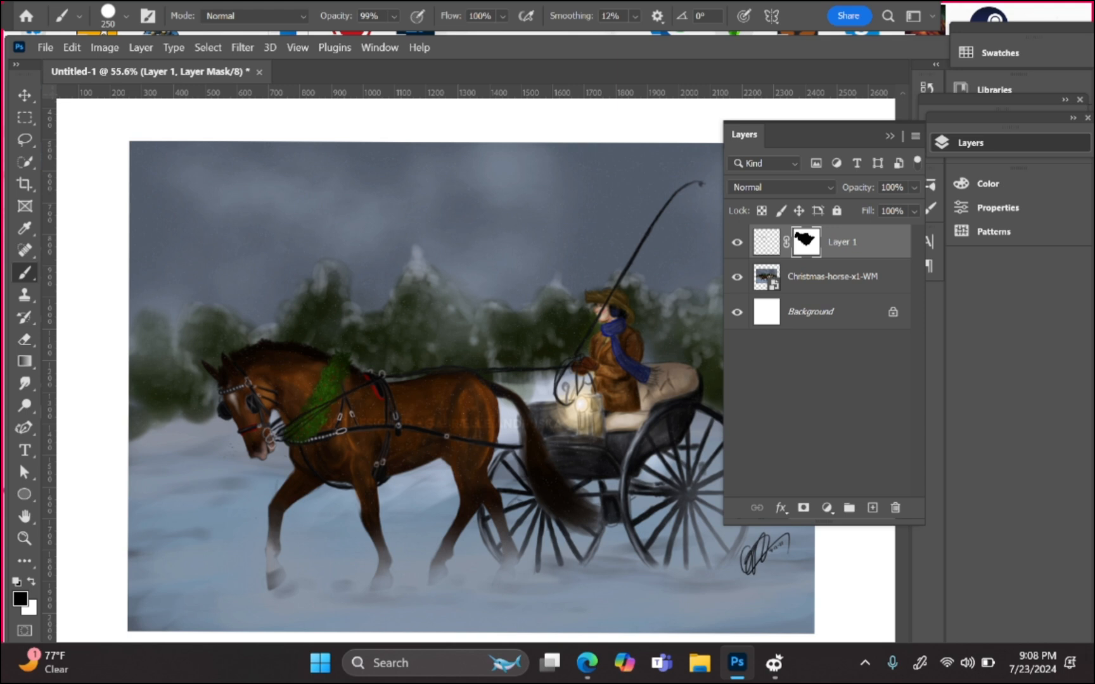
{"action": "key", "text": "ctrl+z"}
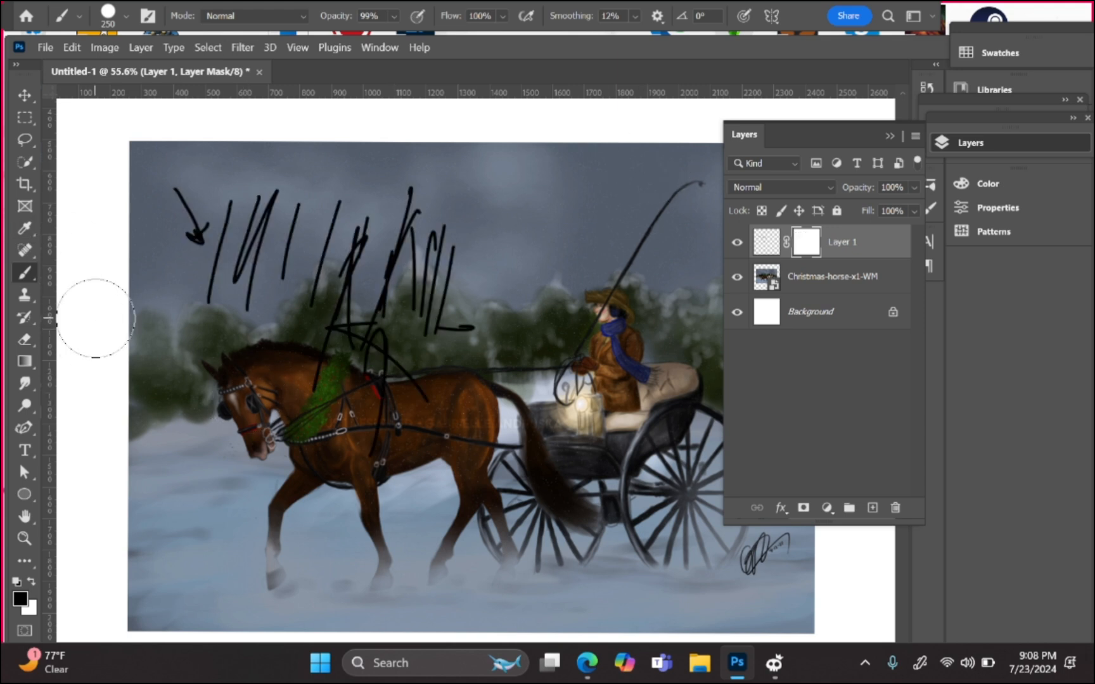
Step: Set the eraser to the Hard Round preset at 500 px and erase Layer 1's scribbles
{"action": "key", "text": "e"}
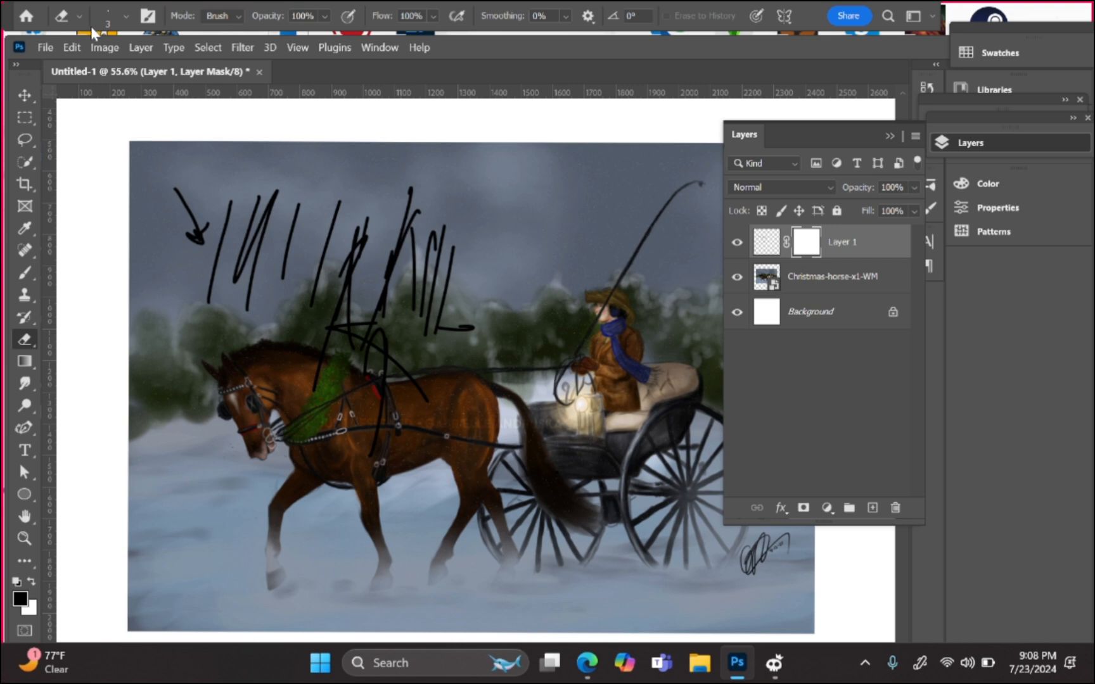
{"action": "left_click", "coordinate": [109, 18]}
{"action": "left_click", "coordinate": [244, 232]}
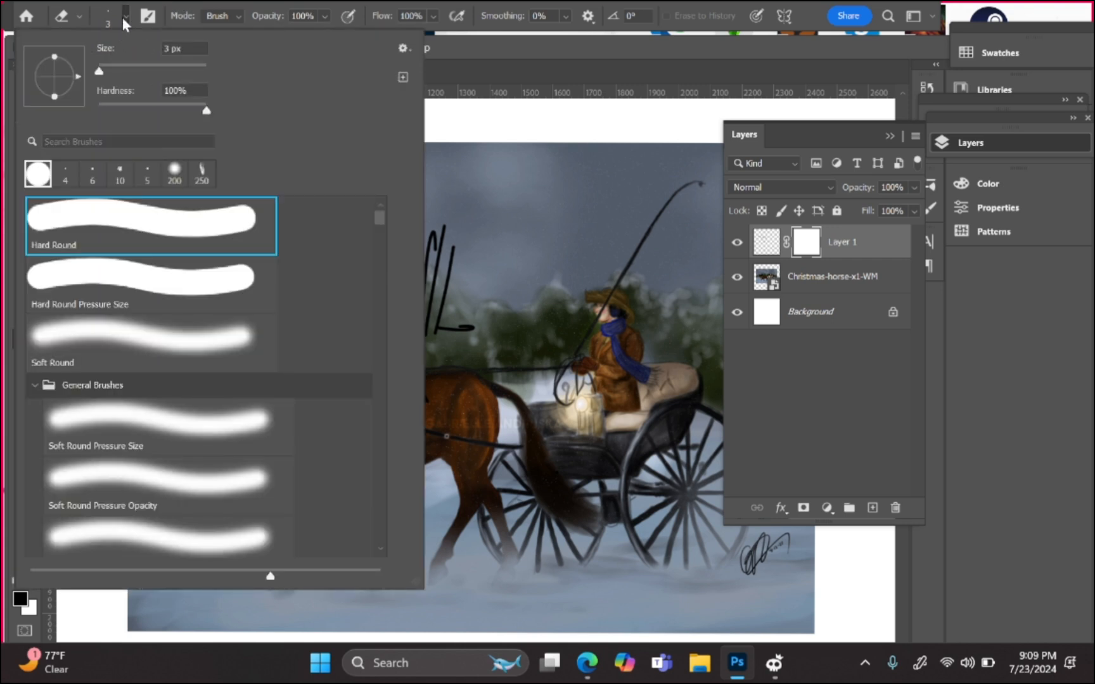
{"action": "left_click", "coordinate": [122, 17]}
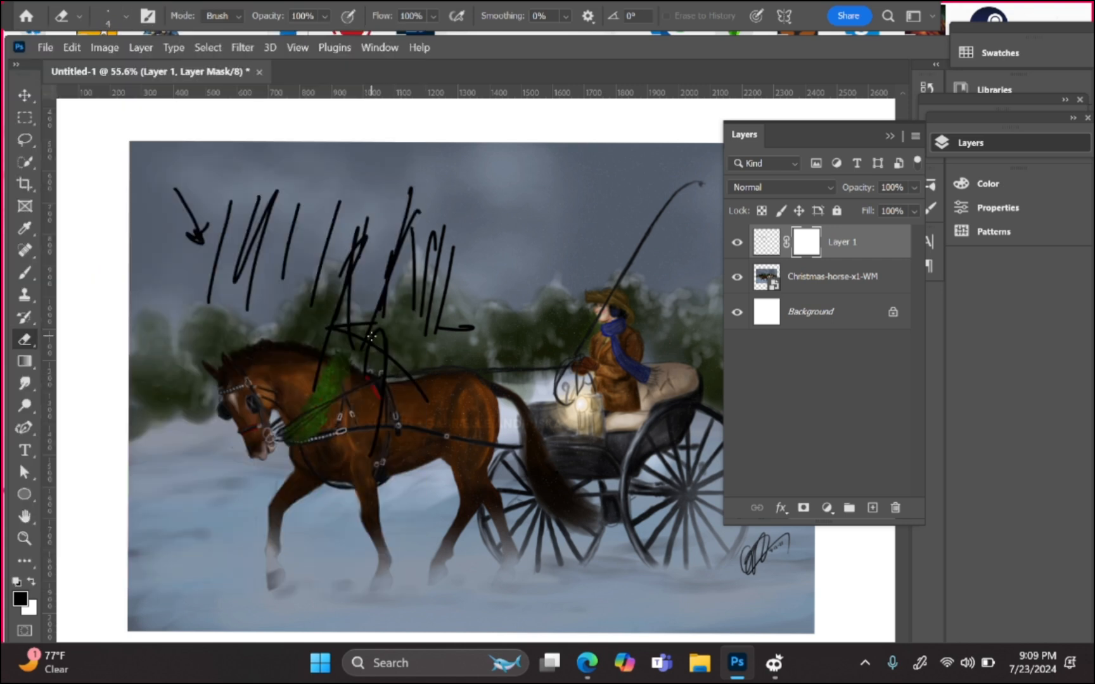
{"action": "key", "text": "bracketright"}
{"action": "key", "text": "bracketright"}
{"action": "key", "text": "bracketright"}
{"action": "key", "text": "bracketright"}
{"action": "key", "text": "bracketright"}
{"action": "key", "text": "bracketright"}
{"action": "key", "text": "bracketright"}
{"action": "key", "text": "bracketright"}
{"action": "key", "text": "bracketright"}
{"action": "key", "text": "bracketright"}
{"action": "key", "text": "bracketright"}
{"action": "key", "text": "bracketright"}
{"action": "key", "text": "bracketright"}
{"action": "key", "text": "bracketright"}
{"action": "key", "text": "bracketright"}
{"action": "key", "text": "bracketright"}
{"action": "key", "text": "bracketright"}
{"action": "key", "text": "bracketright"}
{"action": "key", "text": "bracketright"}
{"action": "key", "text": "bracketright"}
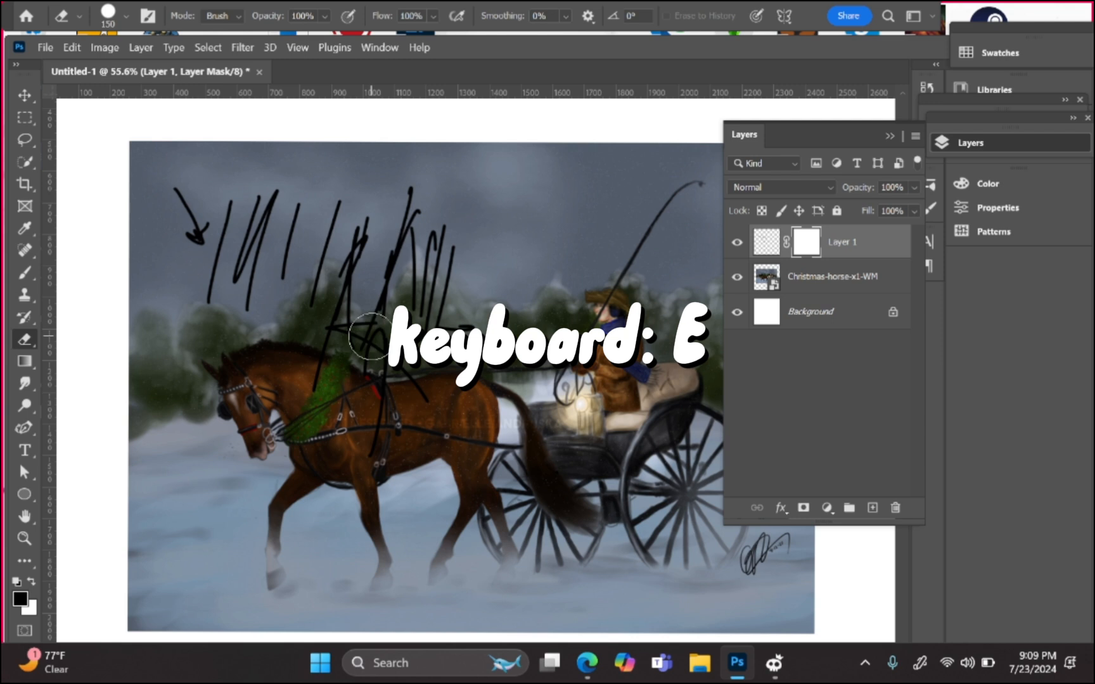
{"action": "key", "text": "bracketright"}
{"action": "key", "text": "bracketright"}
{"action": "key", "text": "bracketright"}
{"action": "key", "text": "bracketright"}
{"action": "key", "text": "bracketright"}
{"action": "key", "text": "bracketright"}
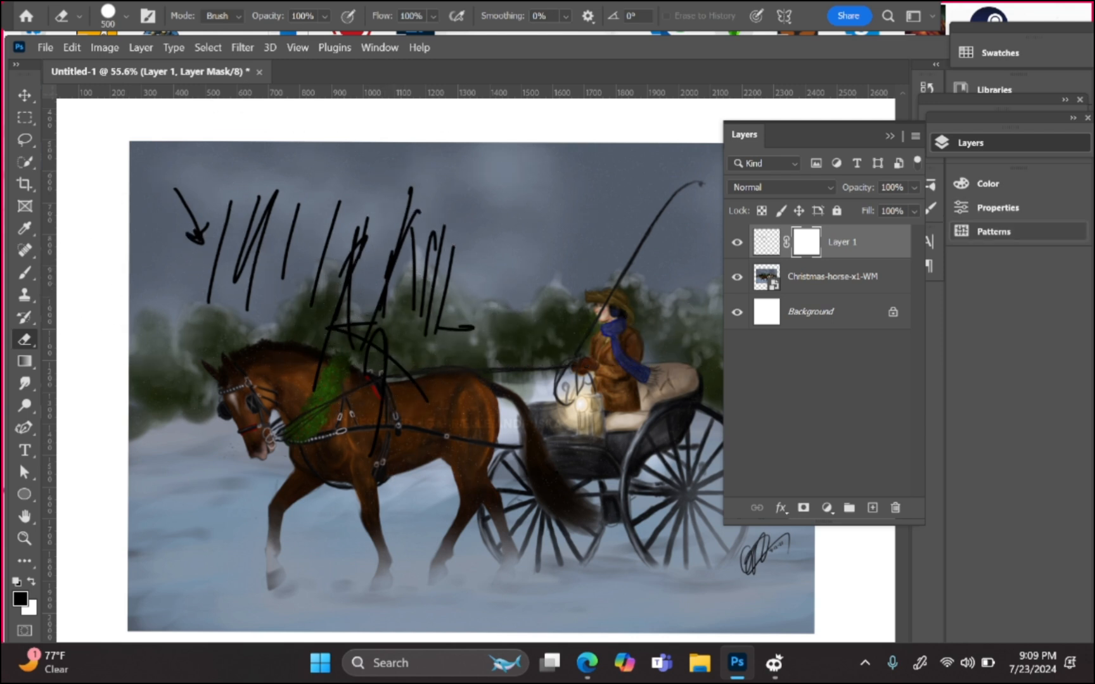
{"action": "left_click", "coordinate": [766, 242]}
{"action": "left_click_drag", "start_coordinate": [459, 264], "coordinate": [166, 273]}
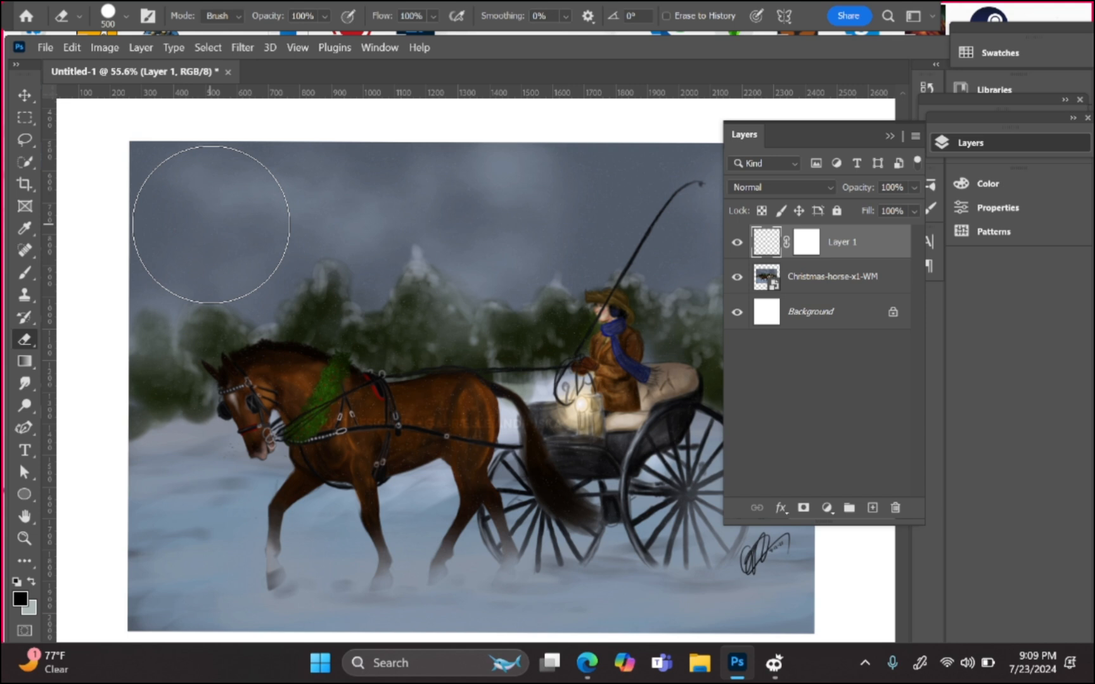
Step: Hide the Christmas-horse-x1-WM layer and switch back to the brush at 80 px
{"action": "left_click", "coordinate": [736, 279]}
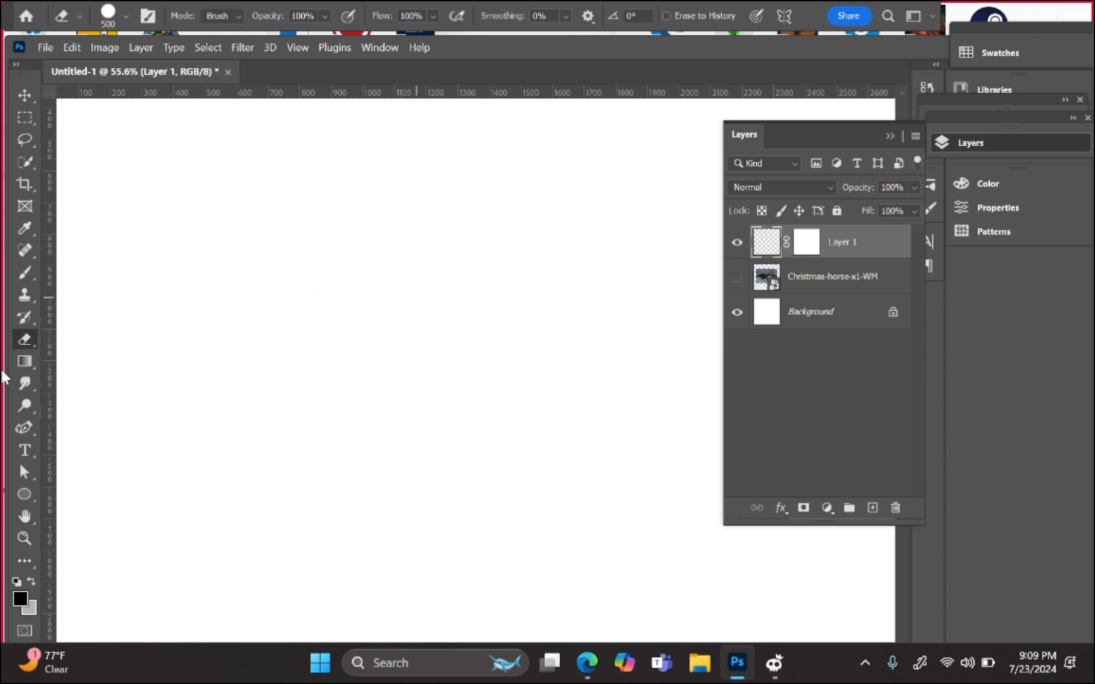
{"action": "left_click", "coordinate": [27, 279]}
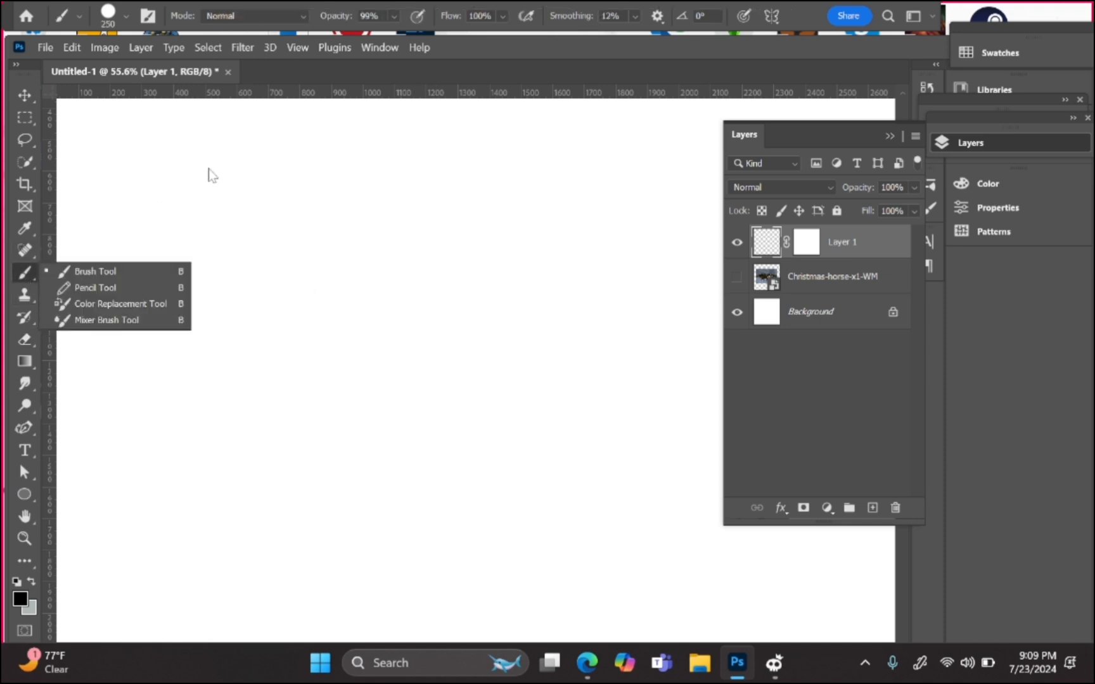
{"action": "key", "text": "Escape"}
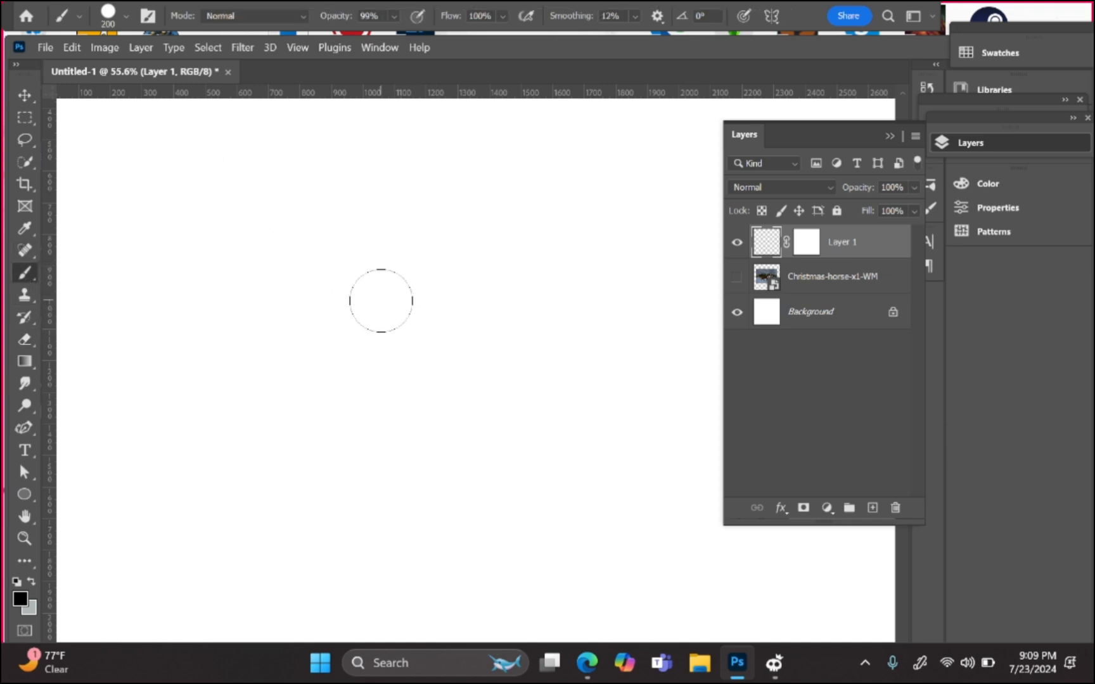
{"action": "key", "text": "bracketleft"}
{"action": "key", "text": "bracketleft"}
{"action": "key", "text": "bracketleft"}
{"action": "key", "text": "bracketleft"}
{"action": "key", "text": "bracketleft"}
{"action": "key", "text": "bracketleft"}
{"action": "key", "text": "bracketleft"}
Step: Draw a black circle with an inner spiral scribble and four arrows pointing at it
{"action": "mouse_move", "coordinate": [257, 254]}
{"action": "left_mouse_down"}
{"action": "mouse_move", "coordinate": [480, 244]}
{"action": "mouse_move", "coordinate": [217, 379]}
{"action": "mouse_move", "coordinate": [270, 218]}
{"action": "left_mouse_up"}
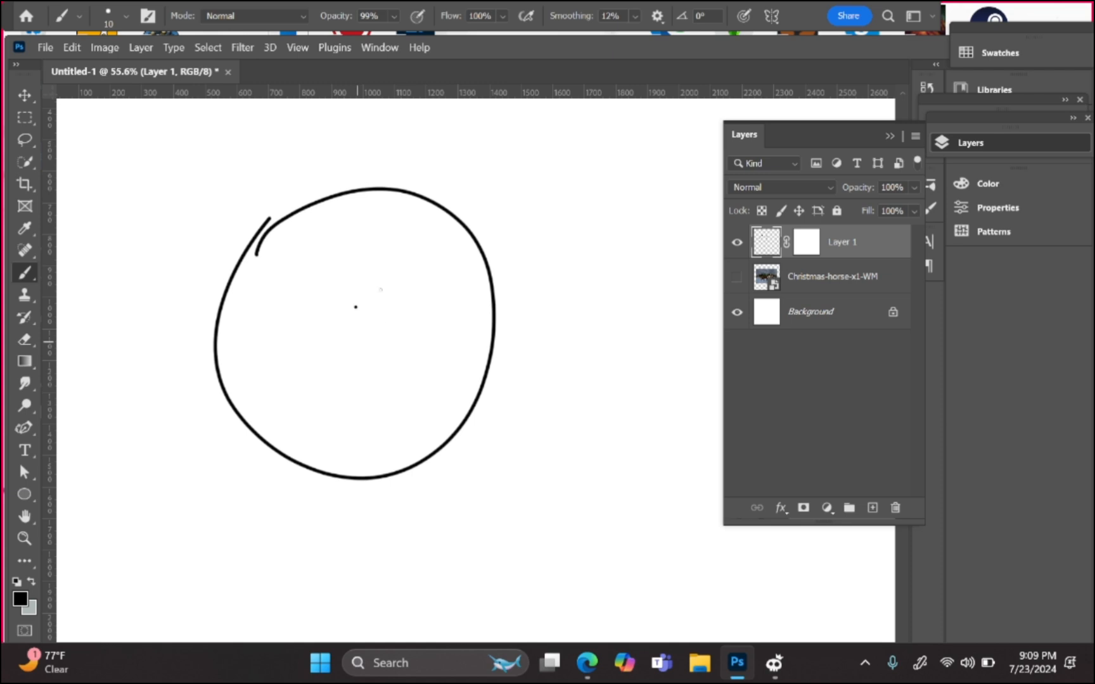
{"action": "mouse_move", "coordinate": [355, 307]}
{"action": "left_mouse_down"}
{"action": "mouse_move", "coordinate": [355, 330]}
{"action": "mouse_move", "coordinate": [380, 291]}
{"action": "mouse_move", "coordinate": [480, 344]}
{"action": "left_mouse_up"}
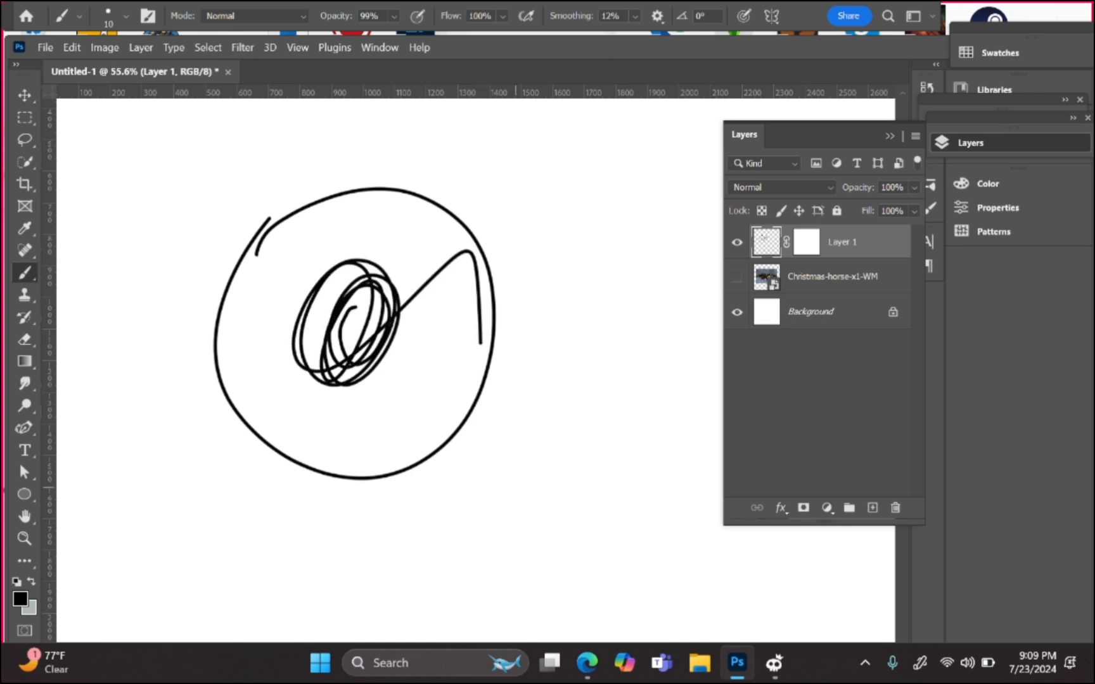
{"action": "mouse_move", "coordinate": [632, 210]}
{"action": "left_mouse_down"}
{"action": "mouse_move", "coordinate": [542, 248]}
{"action": "mouse_move", "coordinate": [556, 265]}
{"action": "left_mouse_up"}
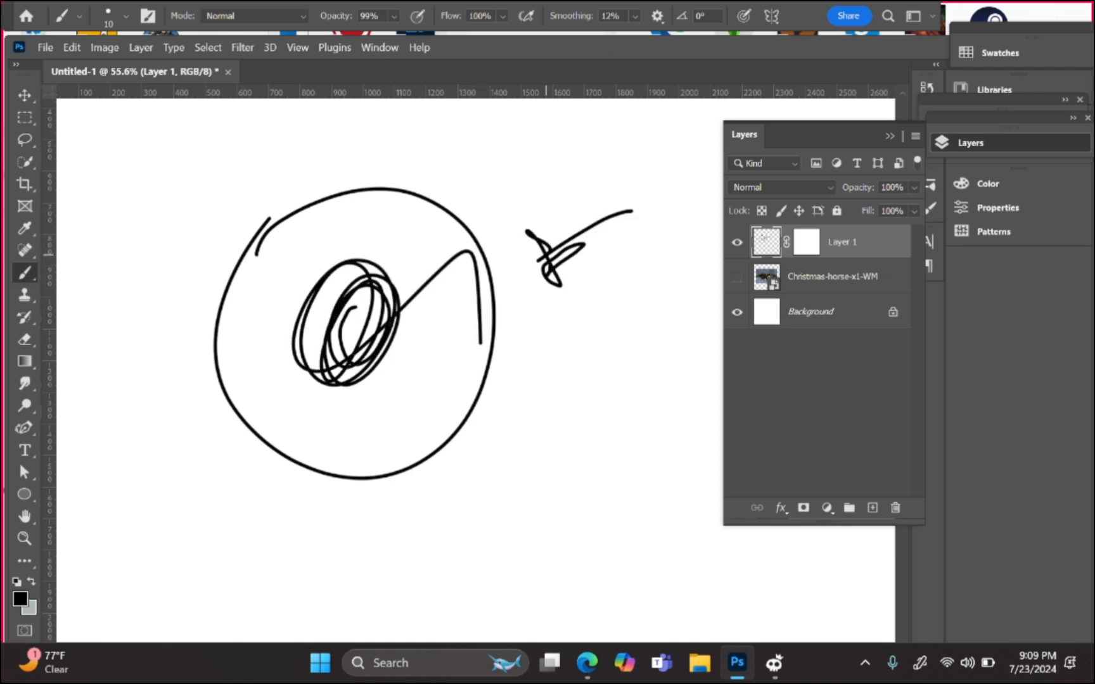
{"action": "key", "text": "ctrl+z"}
{"action": "left_click_drag", "start_coordinate": [561, 431], "coordinate": [493, 334]}
{"action": "left_click_drag", "start_coordinate": [547, 149], "coordinate": [493, 213]}
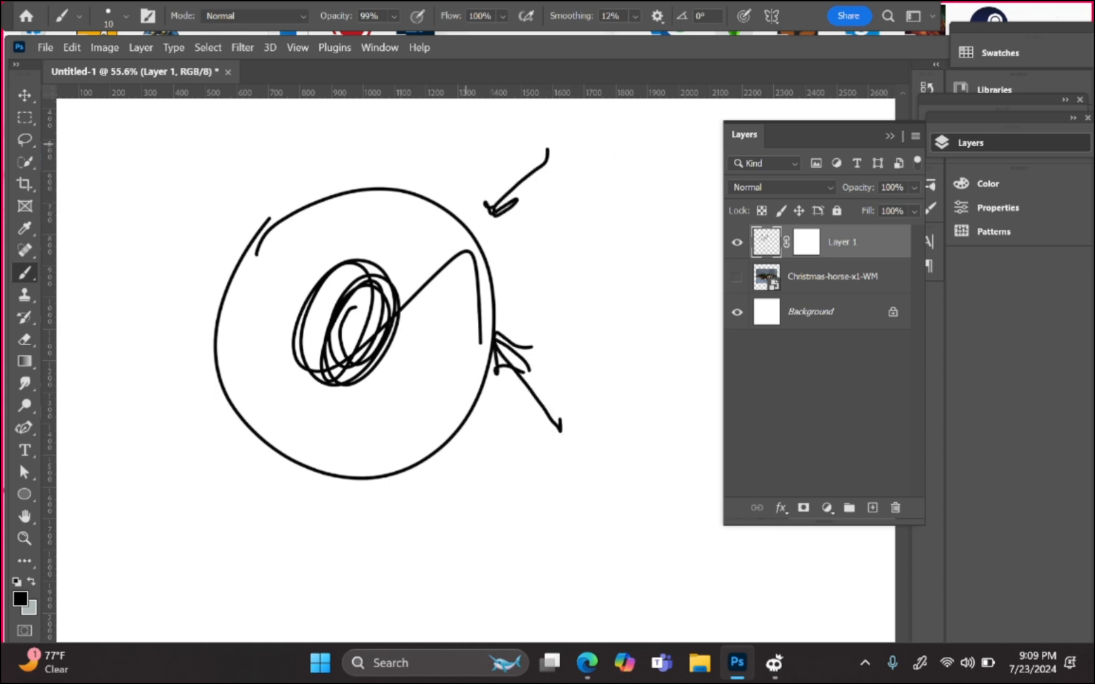
{"action": "left_click_drag", "start_coordinate": [269, 111], "coordinate": [312, 173]}
{"action": "left_click_drag", "start_coordinate": [101, 314], "coordinate": [204, 303]}
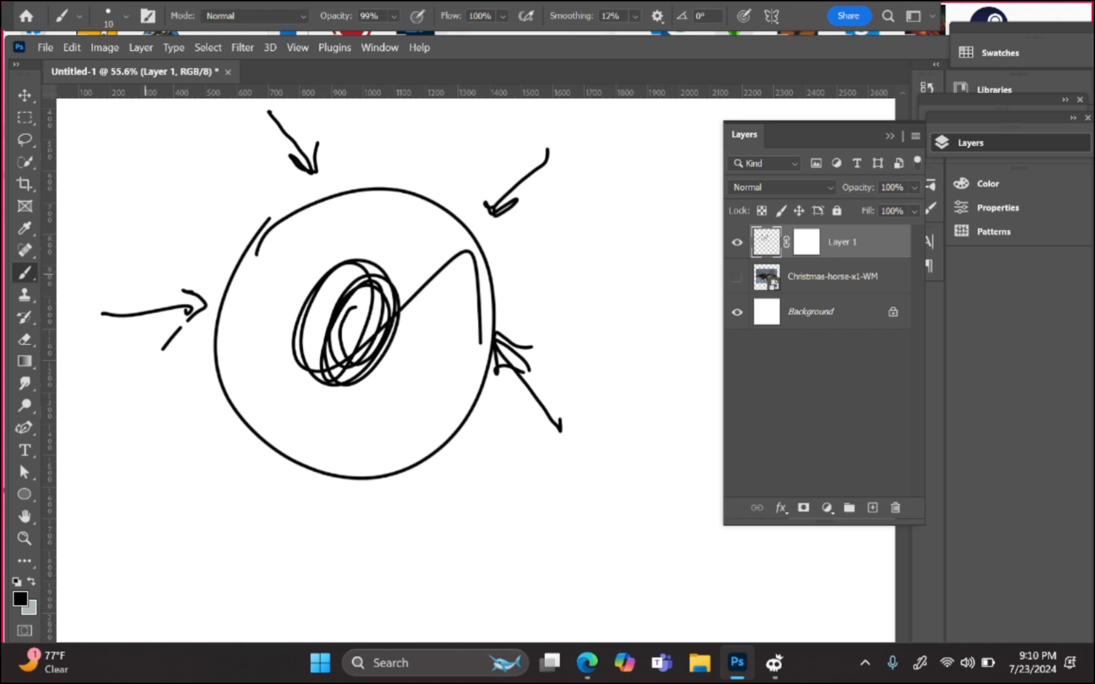
{"action": "key", "text": "bracketright"}
{"action": "key", "text": "bracketright"}
{"action": "key", "text": "bracketright"}
{"action": "key", "text": "bracketright"}
{"action": "key", "text": "bracketright"}
{"action": "key", "text": "bracketright"}
{"action": "key", "text": "bracketright"}
{"action": "key", "text": "bracketright"}
{"action": "key", "text": "bracketright"}
{"action": "key", "text": "bracketright"}
{"action": "key", "text": "bracketright"}
{"action": "key", "text": "bracketright"}
{"action": "key", "text": "bracketright"}
{"action": "key", "text": "bracketright"}
{"action": "key", "text": "bracketright"}
{"action": "key", "text": "bracketright"}
{"action": "key", "text": "bracketright"}
{"action": "key", "text": "bracketright"}
{"action": "key", "text": "bracketright"}
{"action": "key", "text": "bracketright"}
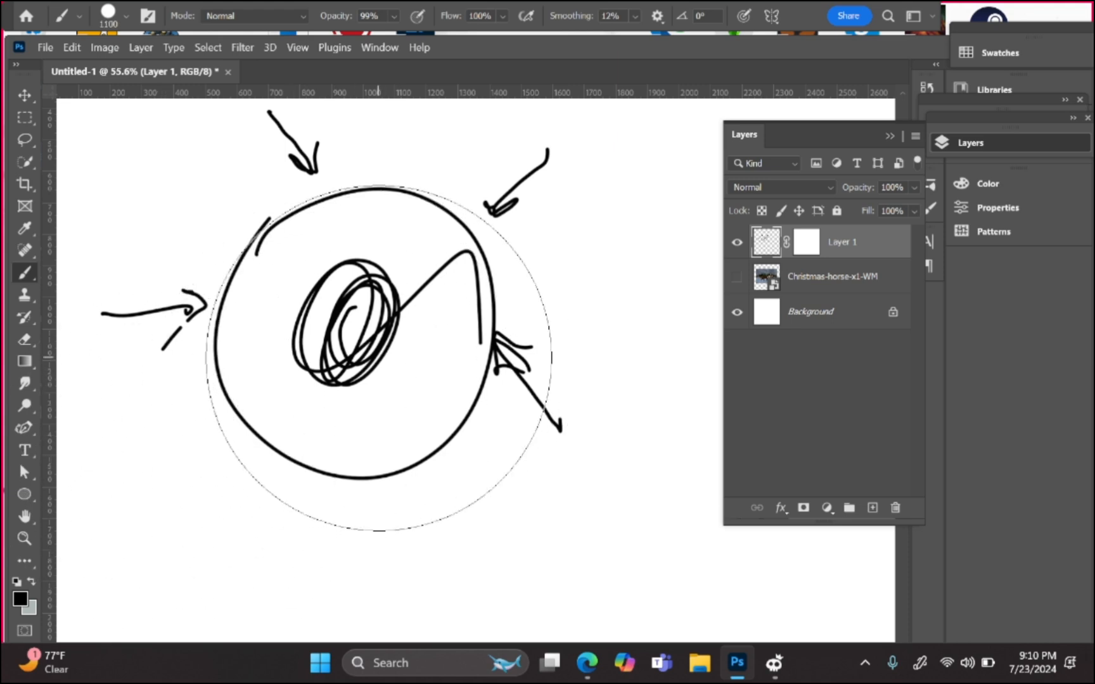
Step: Stamp a faint grey dab at 34% opacity over the circle, then target Layer 1's mask
{"action": "key", "text": "bracketleft"}
{"action": "key", "text": "bracketleft"}
{"action": "key", "text": "bracketleft"}
{"action": "key", "text": "bracketleft"}
{"action": "key", "text": "bracketright"}
{"action": "key", "text": "bracketright"}
{"action": "key", "text": "bracketright"}
{"action": "key", "text": "bracketright"}
{"action": "key", "text": "bracketright"}
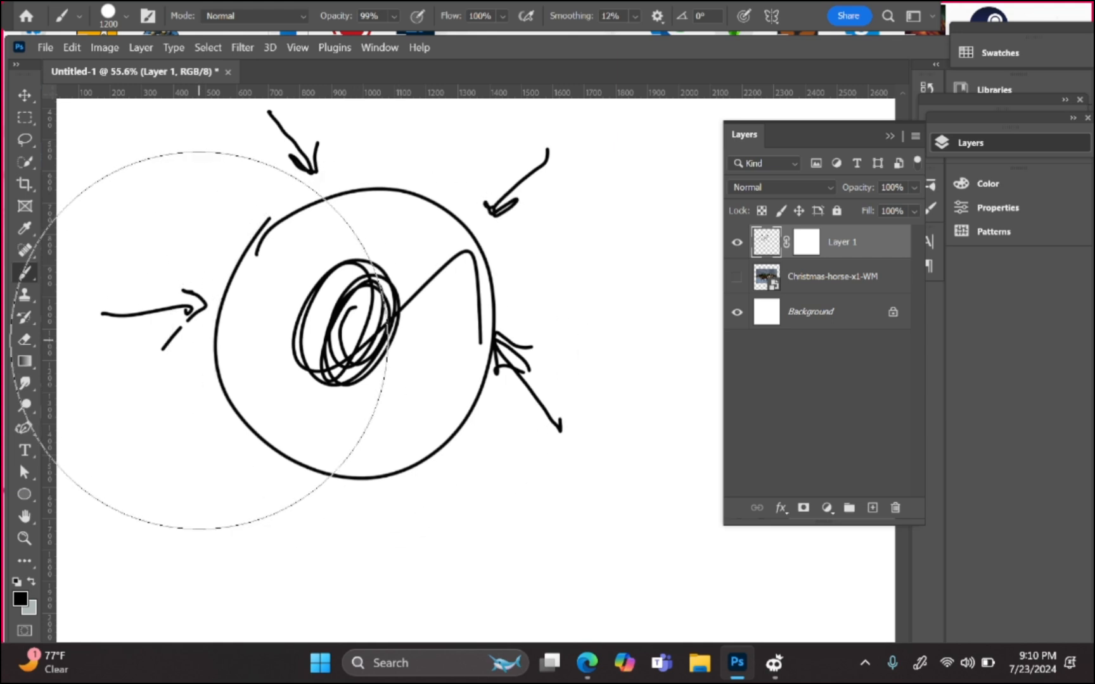
{"action": "key", "text": "x"}
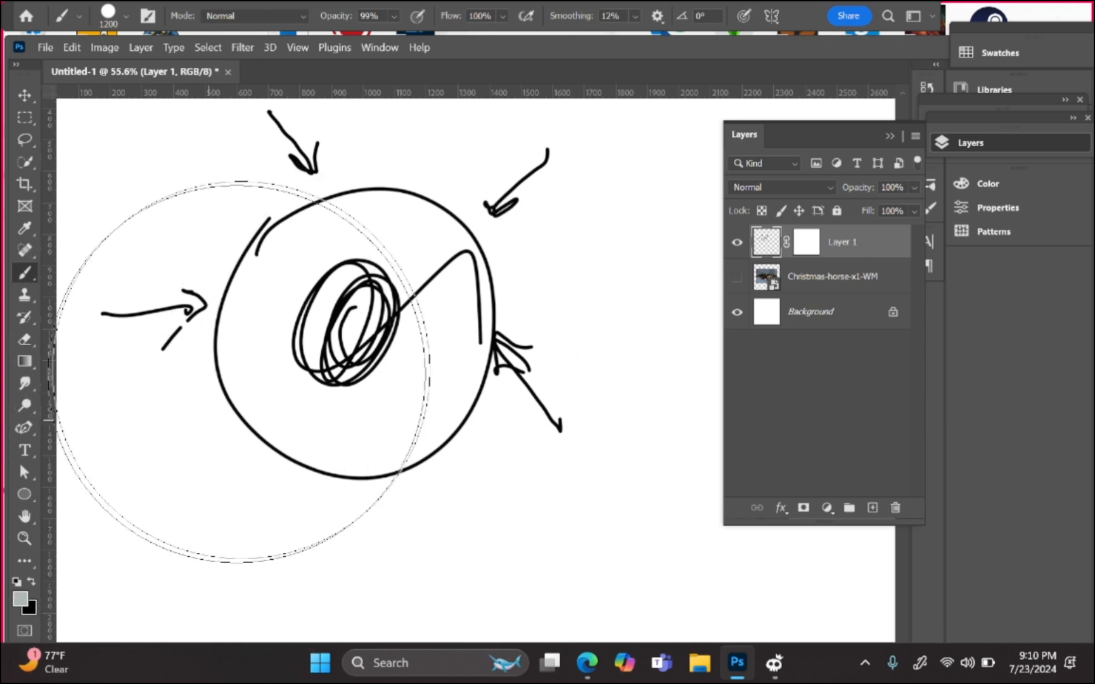
{"action": "left_click", "coordinate": [392, 13]}
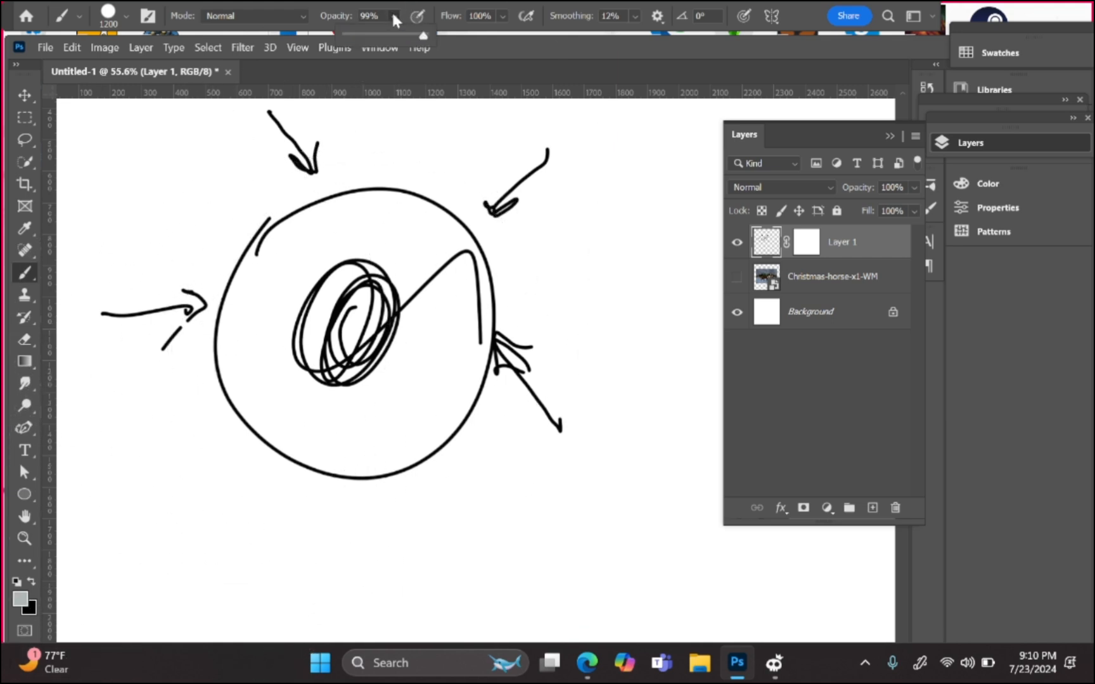
{"action": "left_click", "coordinate": [372, 35]}
{"action": "left_click", "coordinate": [373, 334]}
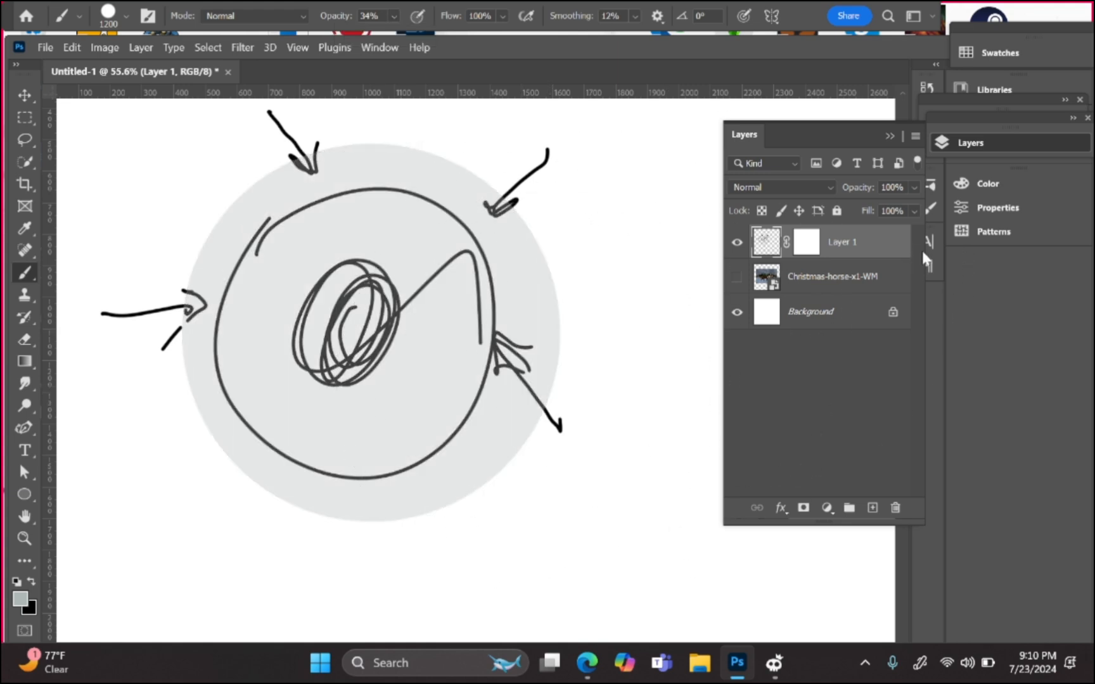
{"action": "left_click", "coordinate": [808, 249]}
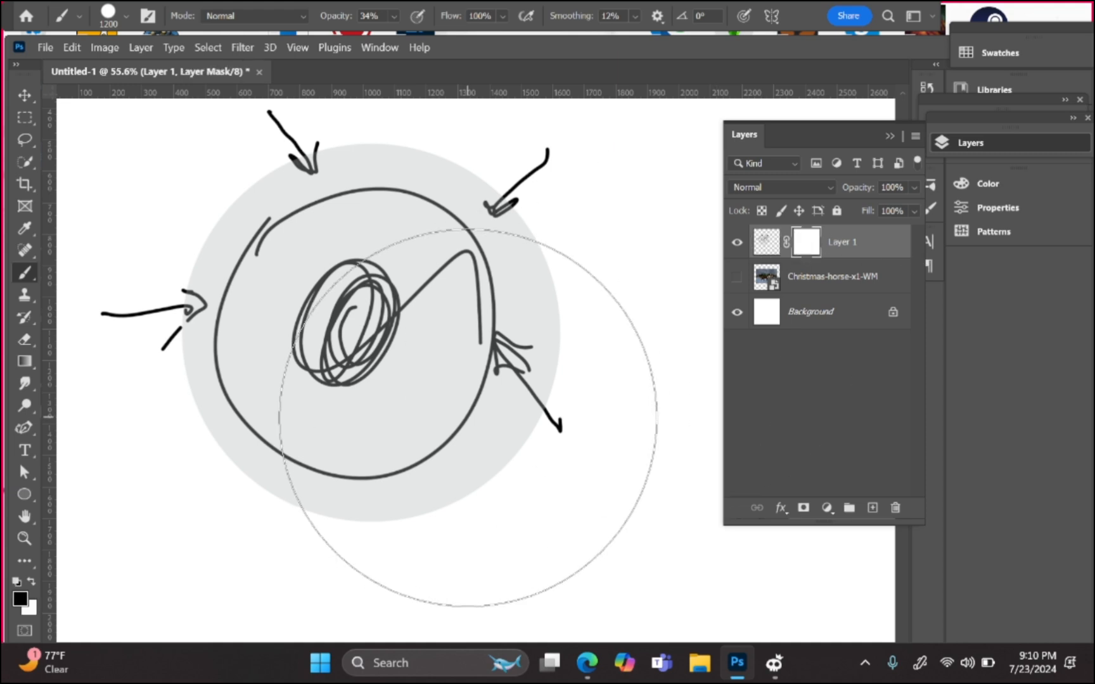
Step: At 100% opacity, mask the circle's lower-right grey edge and arrow, swapping black and white to refine
{"action": "key", "text": "bracketleft"}
{"action": "key", "text": "bracketleft"}
{"action": "key", "text": "bracketleft"}
{"action": "key", "text": "bracketleft"}
{"action": "key", "text": "bracketleft"}
{"action": "key", "text": "bracketleft"}
{"action": "key", "text": "bracketleft"}
{"action": "key", "text": "bracketleft"}
{"action": "key", "text": "bracketleft"}
{"action": "key", "text": "bracketleft"}
{"action": "key", "text": "bracketleft"}
{"action": "key", "text": "bracketleft"}
{"action": "key", "text": "bracketleft"}
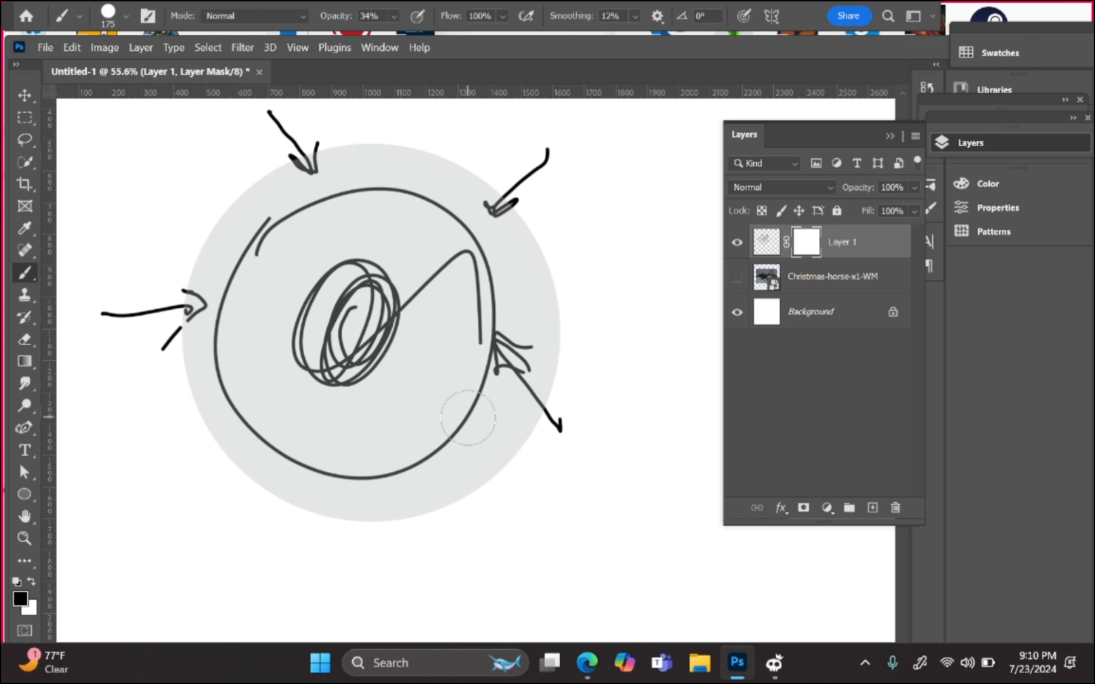
{"action": "key", "text": "x"}
{"action": "key", "text": "x"}
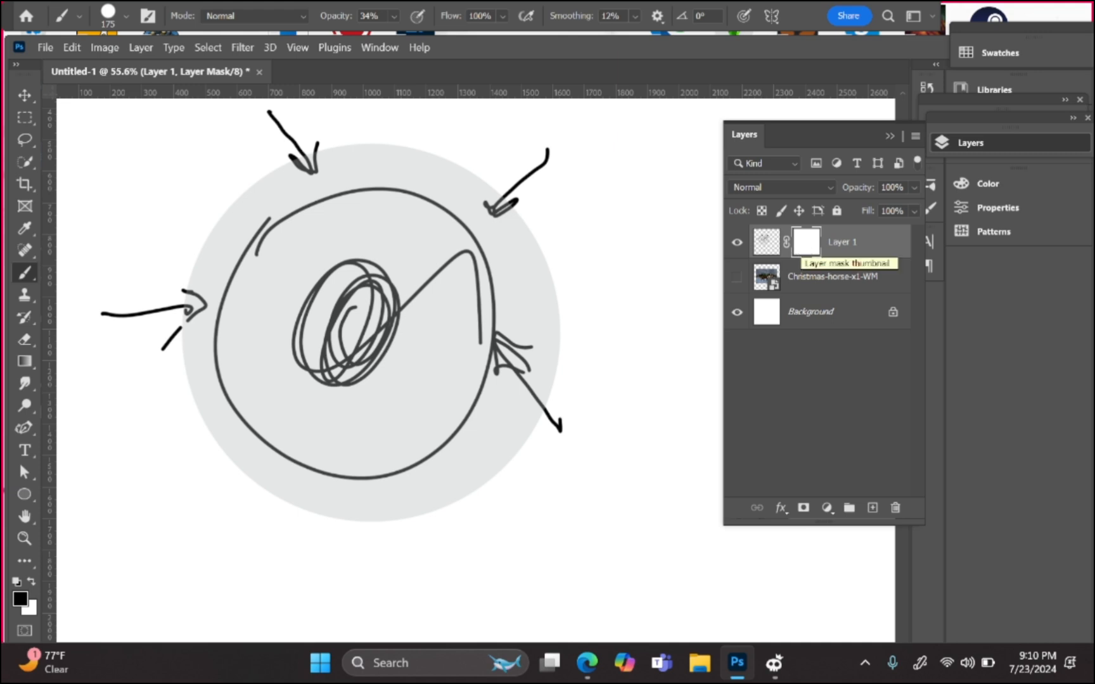
{"action": "mouse_move", "coordinate": [513, 447]}
{"action": "left_mouse_down"}
{"action": "mouse_move", "coordinate": [499, 462]}
{"action": "mouse_move", "coordinate": [513, 420]}
{"action": "mouse_move", "coordinate": [465, 477]}
{"action": "mouse_move", "coordinate": [506, 420]}
{"action": "mouse_move", "coordinate": [488, 482]}
{"action": "left_mouse_up"}
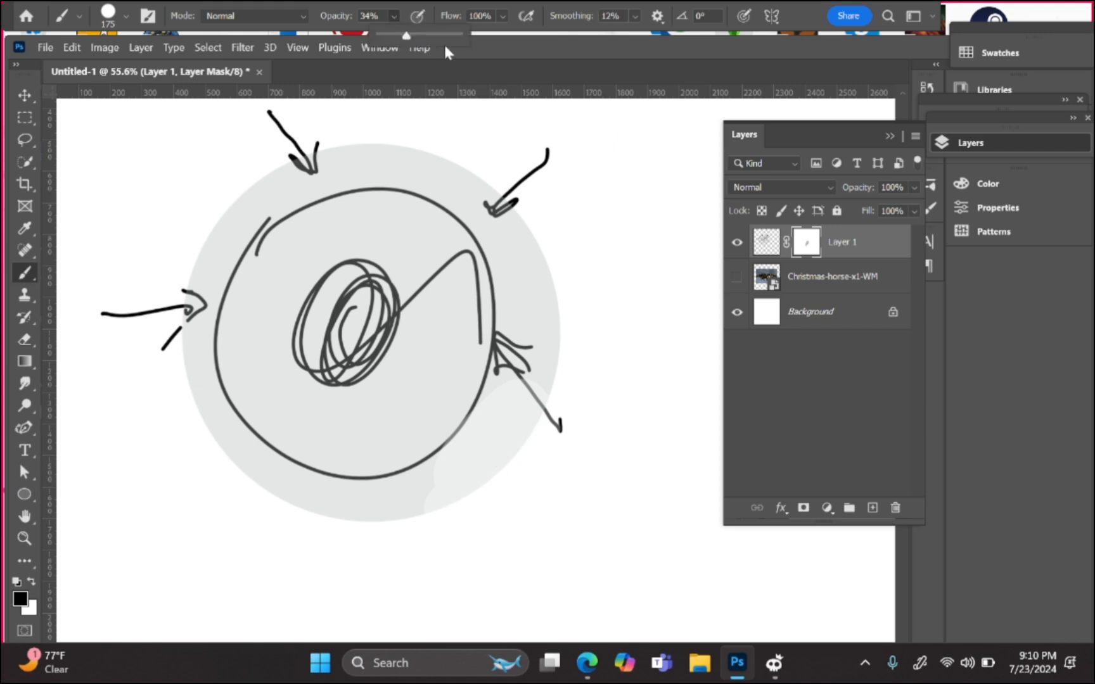
{"action": "left_click_drag", "start_coordinate": [406, 36], "coordinate": [513, 40]}
{"action": "mouse_move", "coordinate": [506, 449]}
{"action": "left_mouse_down"}
{"action": "mouse_move", "coordinate": [524, 421]}
{"action": "mouse_move", "coordinate": [446, 506]}
{"action": "mouse_move", "coordinate": [501, 431]}
{"action": "mouse_move", "coordinate": [543, 319]}
{"action": "mouse_move", "coordinate": [543, 383]}
{"action": "mouse_move", "coordinate": [527, 410]}
{"action": "mouse_move", "coordinate": [523, 334]}
{"action": "mouse_move", "coordinate": [513, 412]}
{"action": "mouse_move", "coordinate": [489, 470]}
{"action": "mouse_move", "coordinate": [510, 411]}
{"action": "mouse_move", "coordinate": [445, 514]}
{"action": "mouse_move", "coordinate": [360, 538]}
{"action": "mouse_move", "coordinate": [457, 491]}
{"action": "left_mouse_up"}
{"action": "key", "text": "x"}
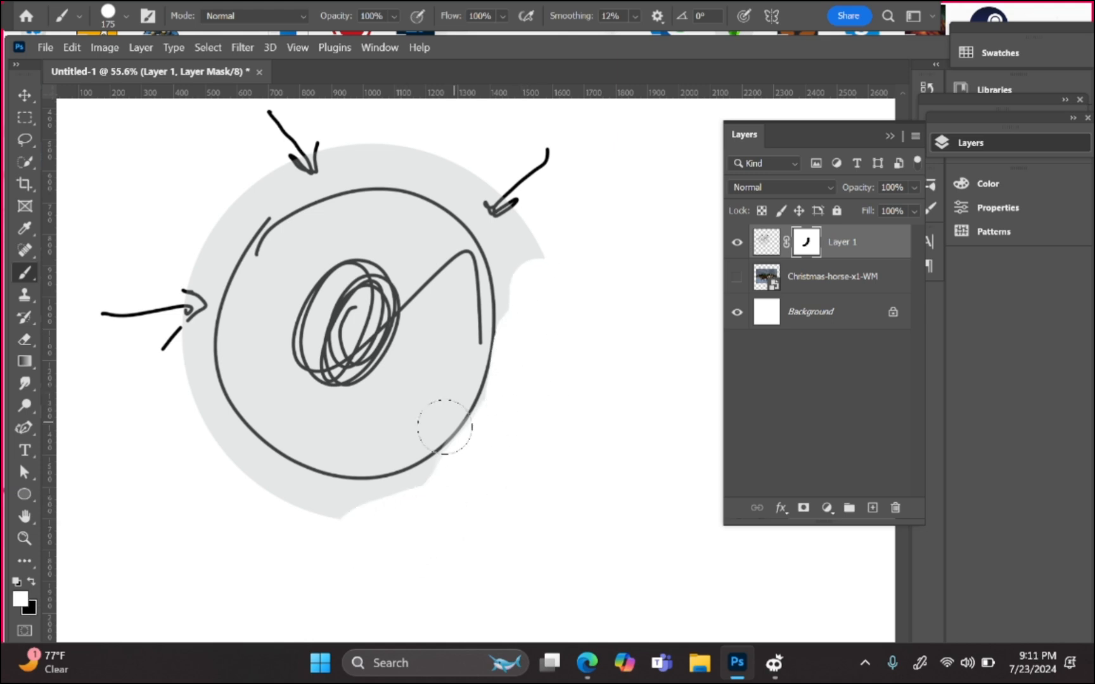
{"action": "mouse_move", "coordinate": [445, 427]}
{"action": "left_mouse_down"}
{"action": "mouse_move", "coordinate": [424, 490]}
{"action": "mouse_move", "coordinate": [476, 429]}
{"action": "mouse_move", "coordinate": [465, 437]}
{"action": "mouse_move", "coordinate": [500, 346]}
{"action": "mouse_move", "coordinate": [469, 441]}
{"action": "mouse_move", "coordinate": [514, 246]}
{"action": "mouse_move", "coordinate": [493, 439]}
{"action": "mouse_move", "coordinate": [524, 251]}
{"action": "mouse_move", "coordinate": [435, 489]}
{"action": "mouse_move", "coordinate": [515, 312]}
{"action": "mouse_move", "coordinate": [333, 502]}
{"action": "mouse_move", "coordinate": [476, 442]}
{"action": "left_mouse_up"}
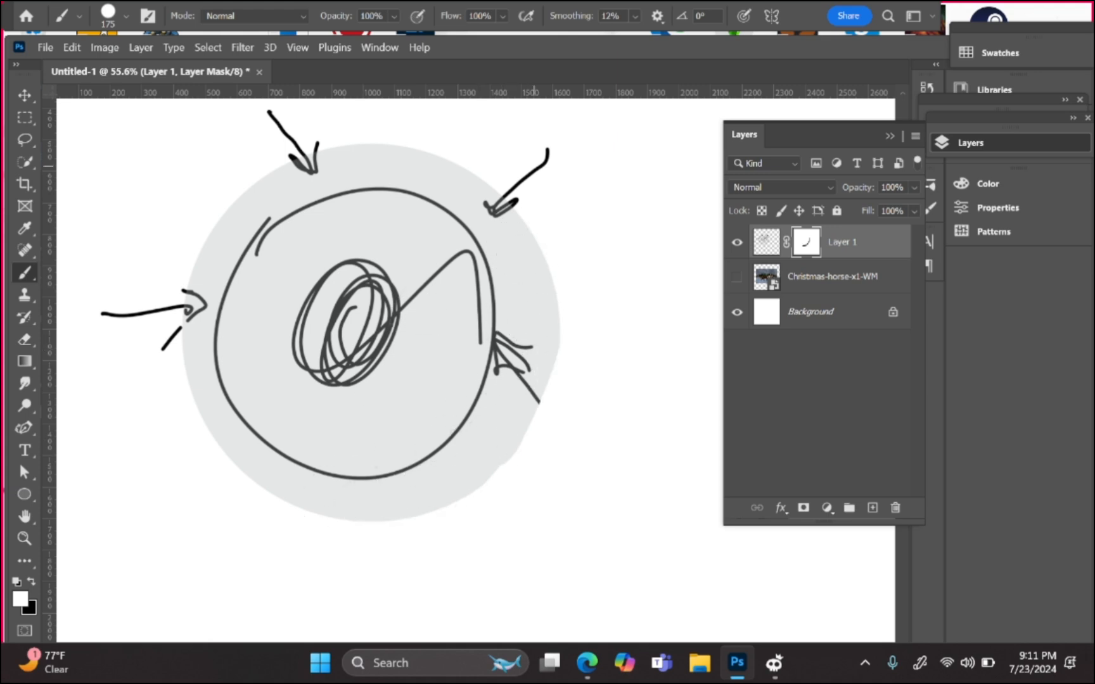
{"action": "key", "text": "x"}
{"action": "left_click_drag", "start_coordinate": [539, 393], "coordinate": [456, 507]}
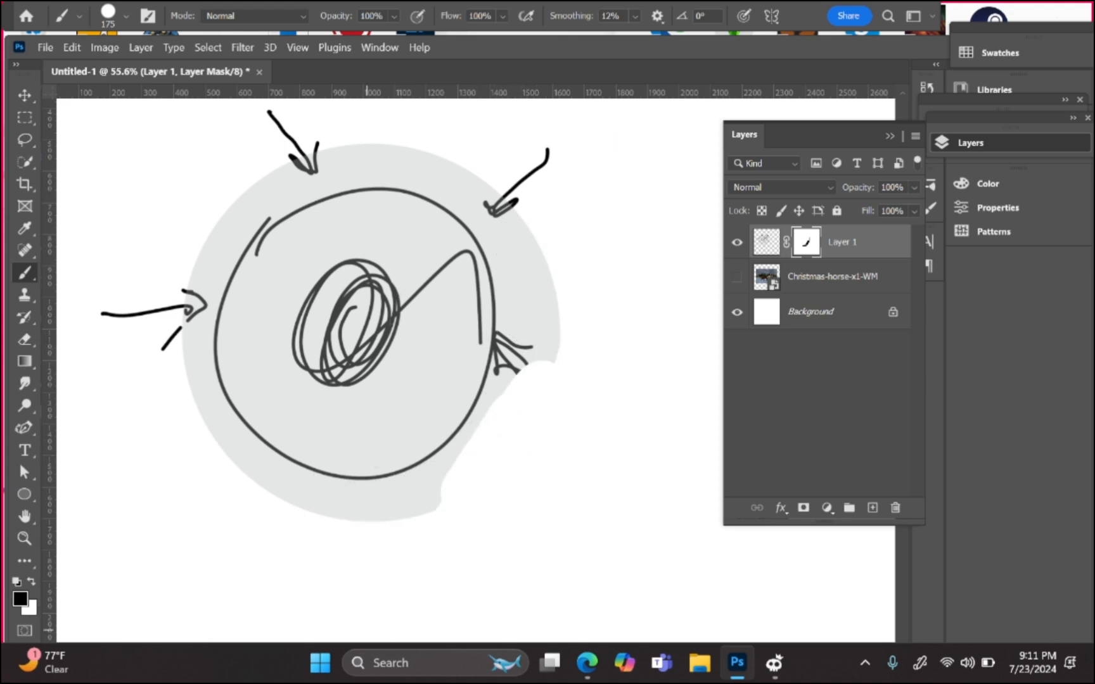
{"action": "key", "text": "x"}
{"action": "mouse_move", "coordinate": [534, 337]}
{"action": "left_mouse_down"}
{"action": "mouse_move", "coordinate": [549, 367]}
{"action": "mouse_move", "coordinate": [451, 488]}
{"action": "left_mouse_up"}
Step: Mask out the top and left arrows and remaining grey outside the circle outline
{"action": "key", "text": "x"}
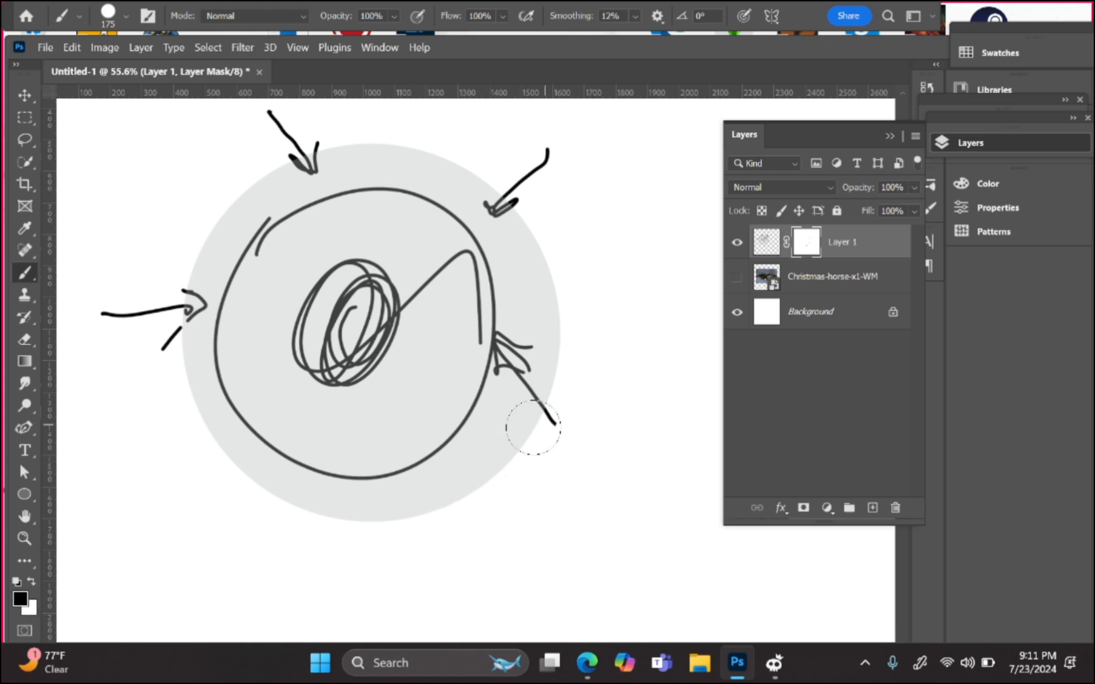
{"action": "mouse_move", "coordinate": [533, 430]}
{"action": "left_mouse_down"}
{"action": "mouse_move", "coordinate": [509, 468]}
{"action": "mouse_move", "coordinate": [531, 375]}
{"action": "mouse_move", "coordinate": [502, 435]}
{"action": "mouse_move", "coordinate": [504, 420]}
{"action": "mouse_move", "coordinate": [492, 441]}
{"action": "mouse_move", "coordinate": [381, 526]}
{"action": "mouse_move", "coordinate": [431, 508]}
{"action": "mouse_move", "coordinate": [526, 394]}
{"action": "mouse_move", "coordinate": [544, 415]}
{"action": "mouse_move", "coordinate": [522, 391]}
{"action": "left_mouse_up"}
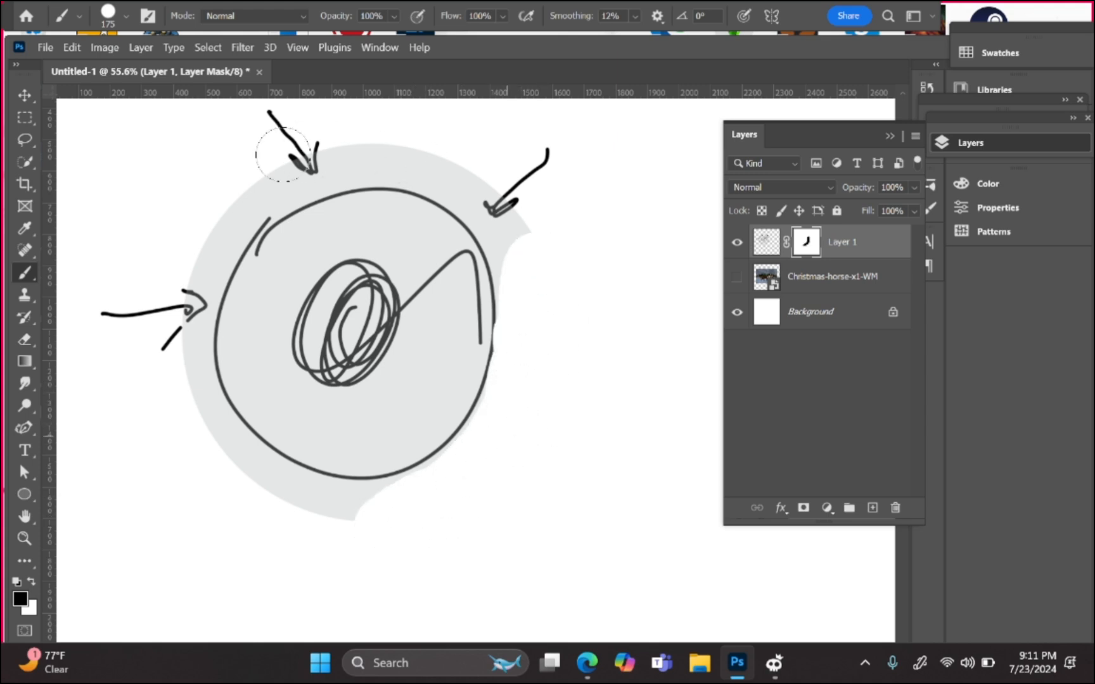
{"action": "mouse_move", "coordinate": [281, 159]}
{"action": "left_mouse_down"}
{"action": "mouse_move", "coordinate": [168, 361]}
{"action": "mouse_move", "coordinate": [242, 193]}
{"action": "mouse_move", "coordinate": [182, 329]}
{"action": "mouse_move", "coordinate": [181, 370]}
{"action": "mouse_move", "coordinate": [315, 523]}
{"action": "mouse_move", "coordinate": [202, 445]}
{"action": "mouse_move", "coordinate": [377, 517]}
{"action": "mouse_move", "coordinate": [283, 505]}
{"action": "mouse_move", "coordinate": [382, 513]}
{"action": "mouse_move", "coordinate": [441, 494]}
{"action": "mouse_move", "coordinate": [374, 510]}
{"action": "mouse_move", "coordinate": [472, 474]}
{"action": "mouse_move", "coordinate": [548, 398]}
{"action": "left_mouse_up"}
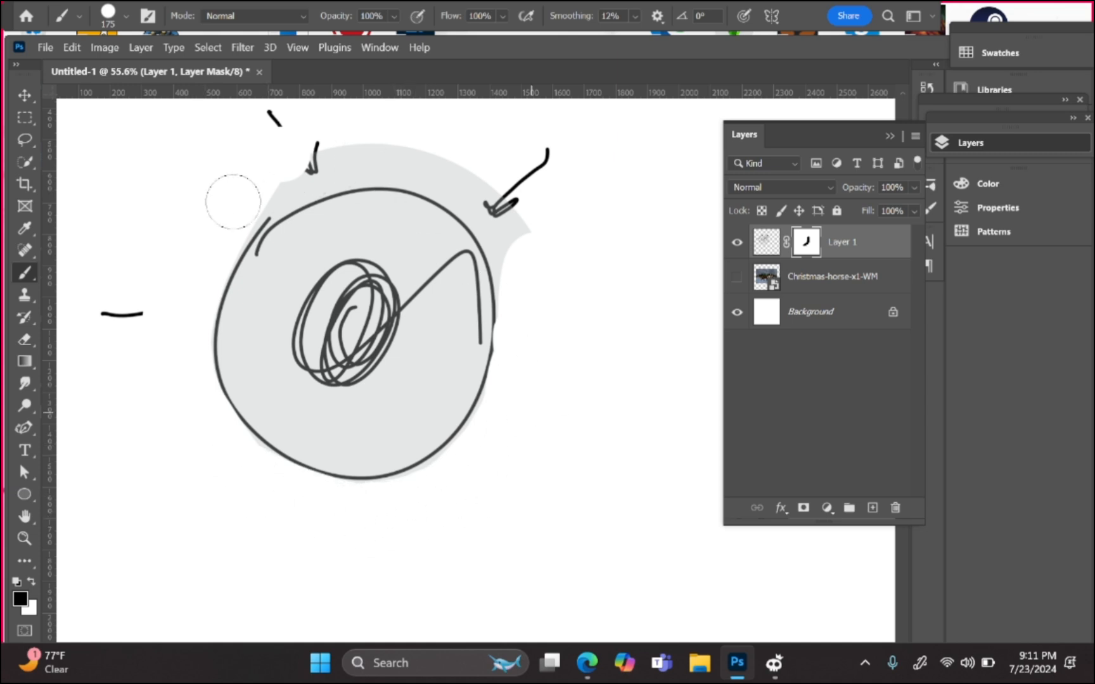
{"action": "mouse_move", "coordinate": [232, 196]}
{"action": "left_mouse_down"}
{"action": "mouse_move", "coordinate": [414, 142]}
{"action": "mouse_move", "coordinate": [219, 226]}
{"action": "mouse_move", "coordinate": [361, 146]}
{"action": "mouse_move", "coordinate": [309, 174]}
{"action": "mouse_move", "coordinate": [470, 174]}
{"action": "mouse_move", "coordinate": [438, 179]}
{"action": "mouse_move", "coordinate": [468, 182]}
{"action": "mouse_move", "coordinate": [529, 289]}
{"action": "mouse_move", "coordinate": [529, 316]}
{"action": "mouse_move", "coordinate": [507, 190]}
{"action": "left_mouse_up"}
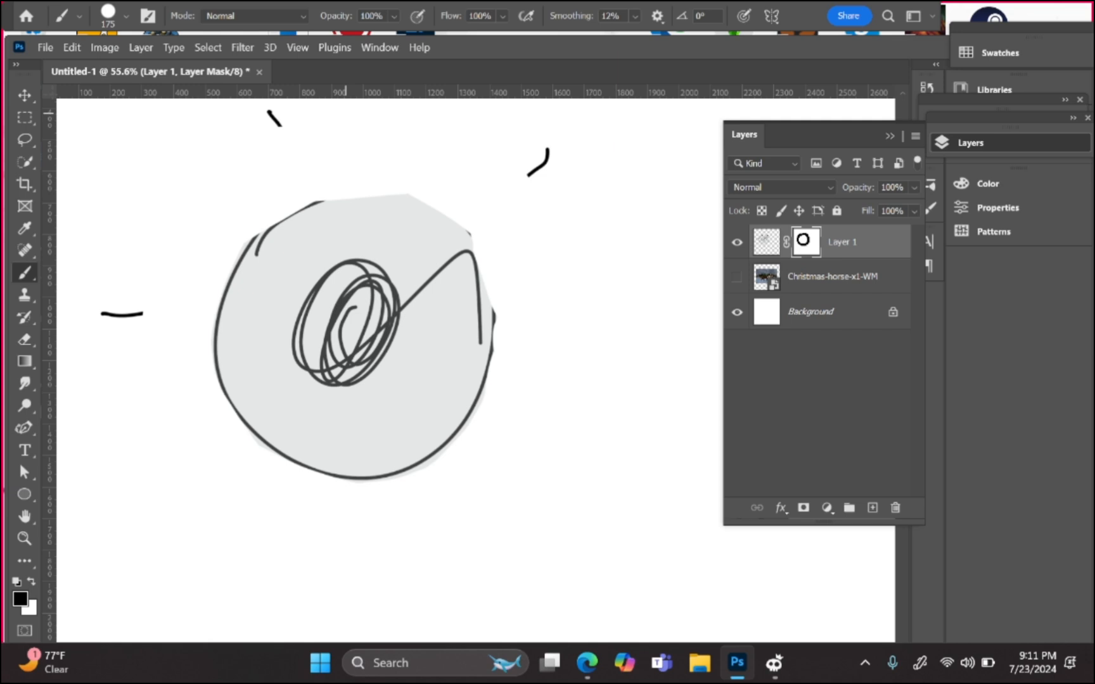
{"action": "key", "text": "ctrl+z"}
{"action": "mouse_move", "coordinate": [322, 156]}
{"action": "left_mouse_down"}
{"action": "mouse_move", "coordinate": [428, 142]}
{"action": "mouse_move", "coordinate": [512, 180]}
{"action": "mouse_move", "coordinate": [550, 287]}
{"action": "mouse_move", "coordinate": [515, 232]}
{"action": "mouse_move", "coordinate": [515, 251]}
{"action": "mouse_move", "coordinate": [480, 201]}
{"action": "mouse_move", "coordinate": [420, 155]}
{"action": "mouse_move", "coordinate": [352, 152]}
{"action": "mouse_move", "coordinate": [227, 191]}
{"action": "mouse_move", "coordinate": [277, 174]}
{"action": "mouse_move", "coordinate": [221, 220]}
{"action": "mouse_move", "coordinate": [382, 156]}
{"action": "left_mouse_up"}
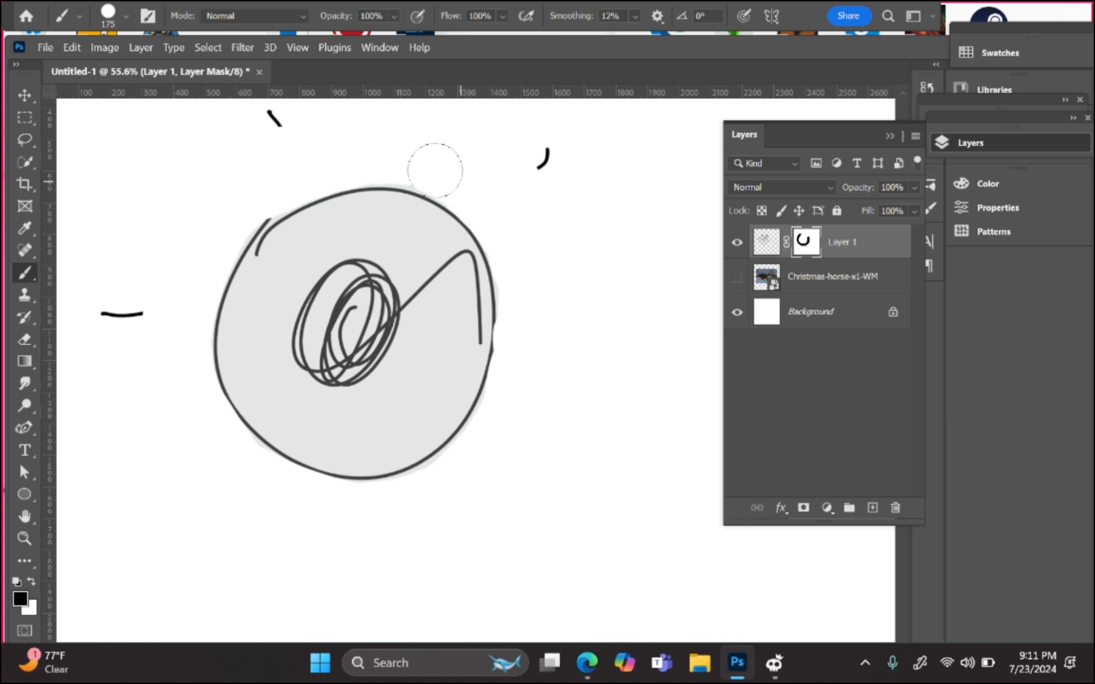
{"action": "left_click_drag", "start_coordinate": [281, 174], "coordinate": [180, 266]}
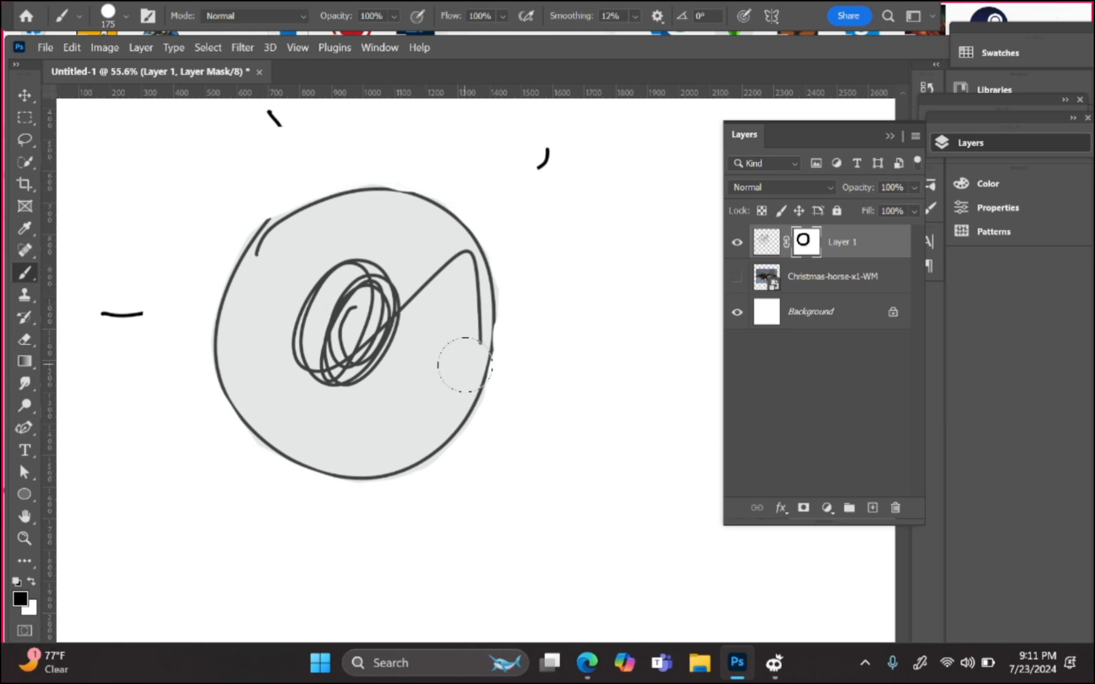
{"action": "left_click", "coordinate": [766, 242]}
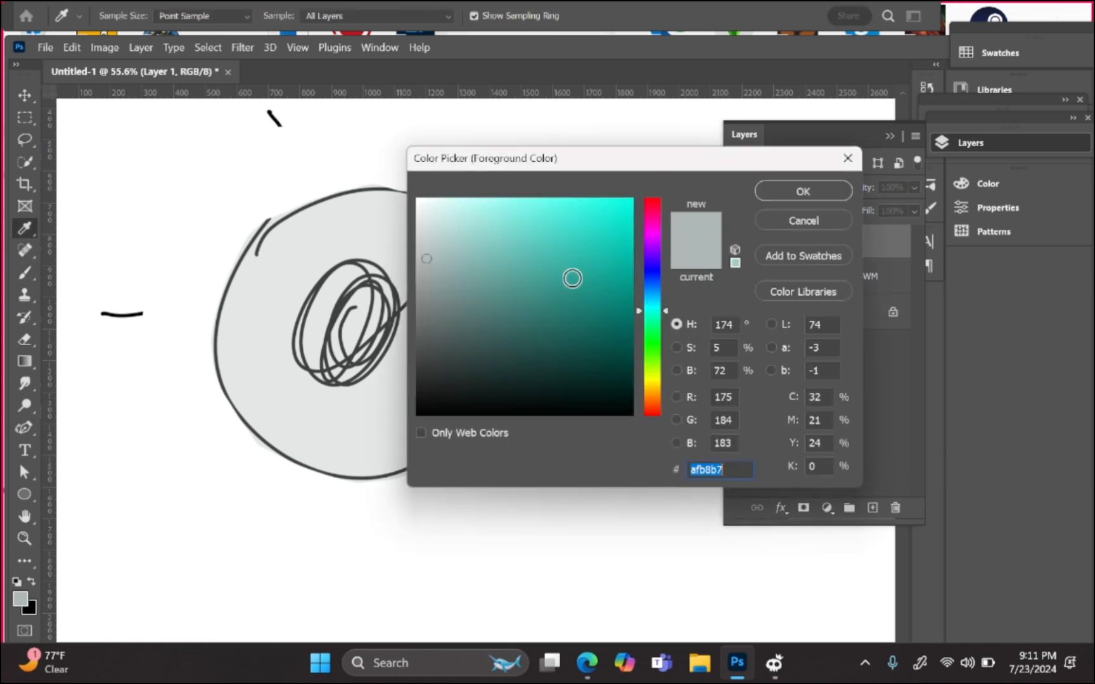
Step: Choose cyan 00ffe4 and paint it over the grey disc on Layer 1's pixels
{"action": "left_click_drag", "start_coordinate": [574, 277], "coordinate": [770, 170]}
{"action": "left_click", "coordinate": [802, 193]}
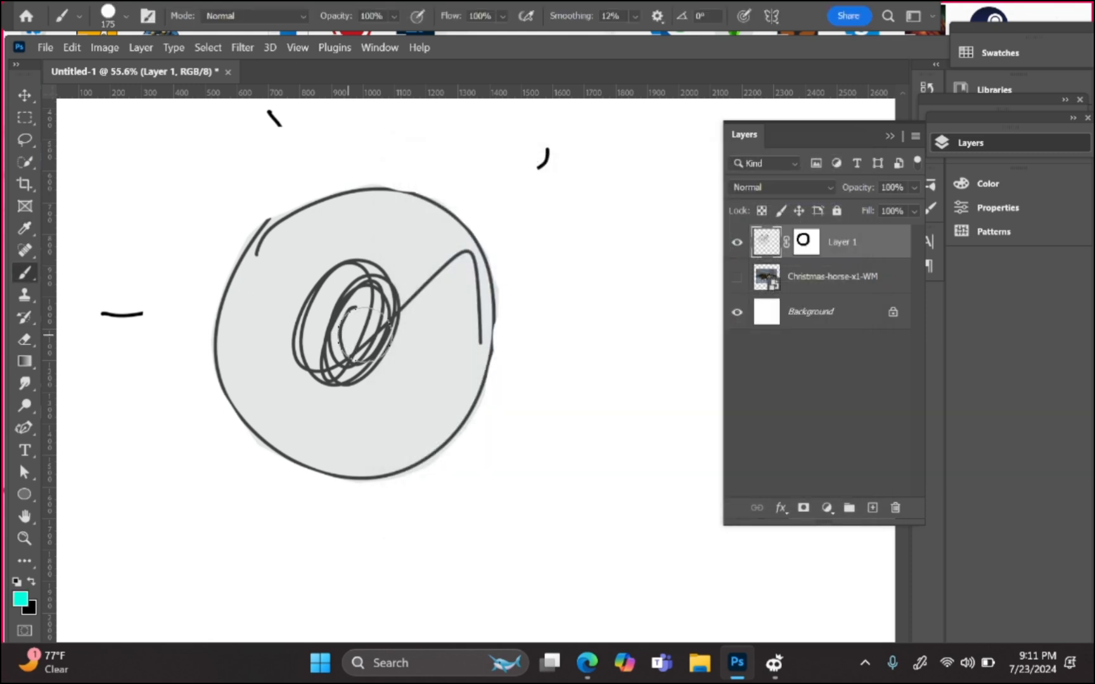
{"action": "mouse_move", "coordinate": [290, 290]}
{"action": "left_mouse_down"}
{"action": "mouse_move", "coordinate": [349, 237]}
{"action": "mouse_move", "coordinate": [366, 161]}
{"action": "mouse_move", "coordinate": [481, 162]}
{"action": "mouse_move", "coordinate": [423, 247]}
{"action": "mouse_move", "coordinate": [525, 262]}
{"action": "mouse_move", "coordinate": [415, 465]}
{"action": "mouse_move", "coordinate": [250, 281]}
{"action": "left_mouse_up"}
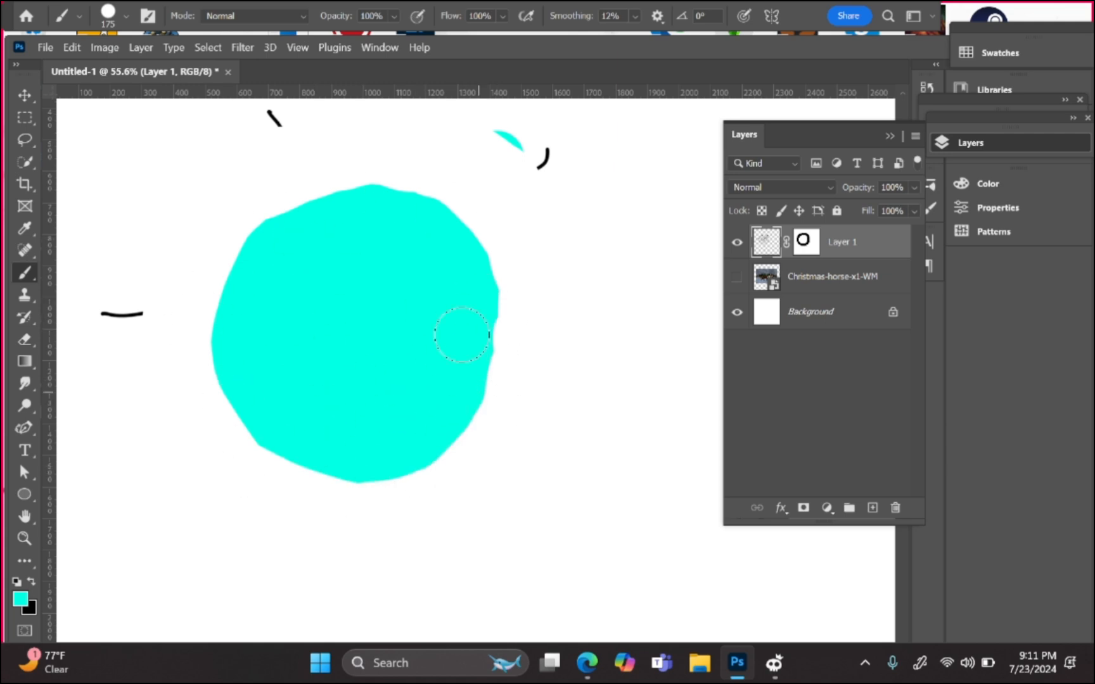
{"action": "left_click", "coordinate": [806, 242]}
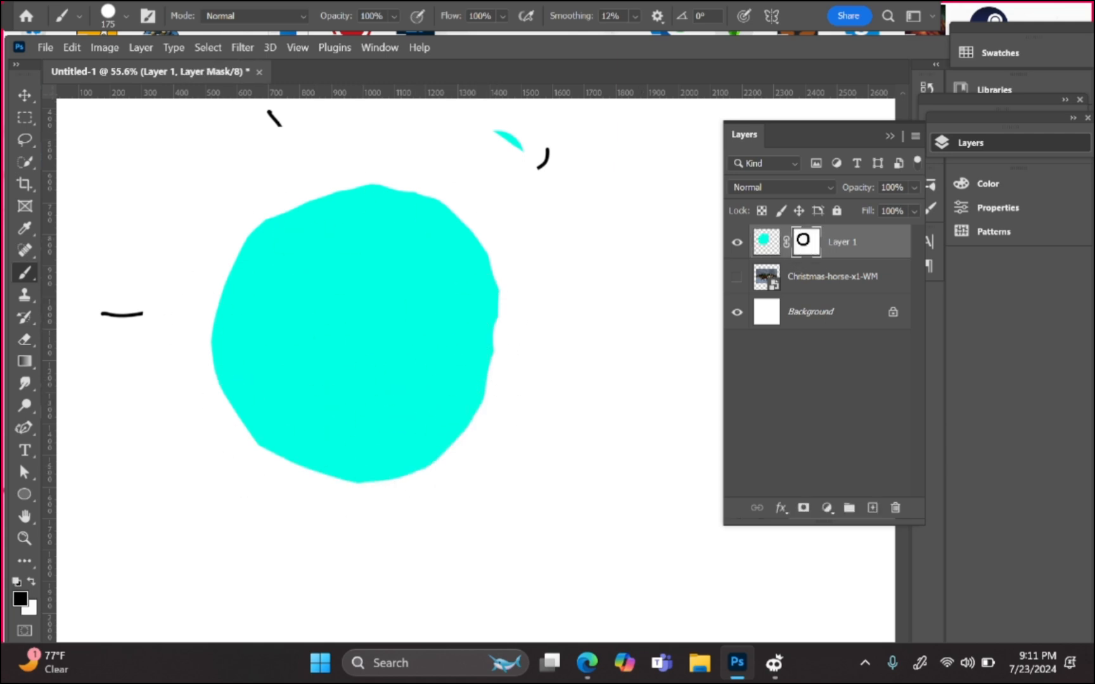
Step: Touch up the mask, revealing a cyan patch at the top and hiding leftover black marks
{"action": "key", "text": "x"}
{"action": "left_click_drag", "start_coordinate": [508, 103], "coordinate": [562, 185]}
{"action": "key", "text": "x"}
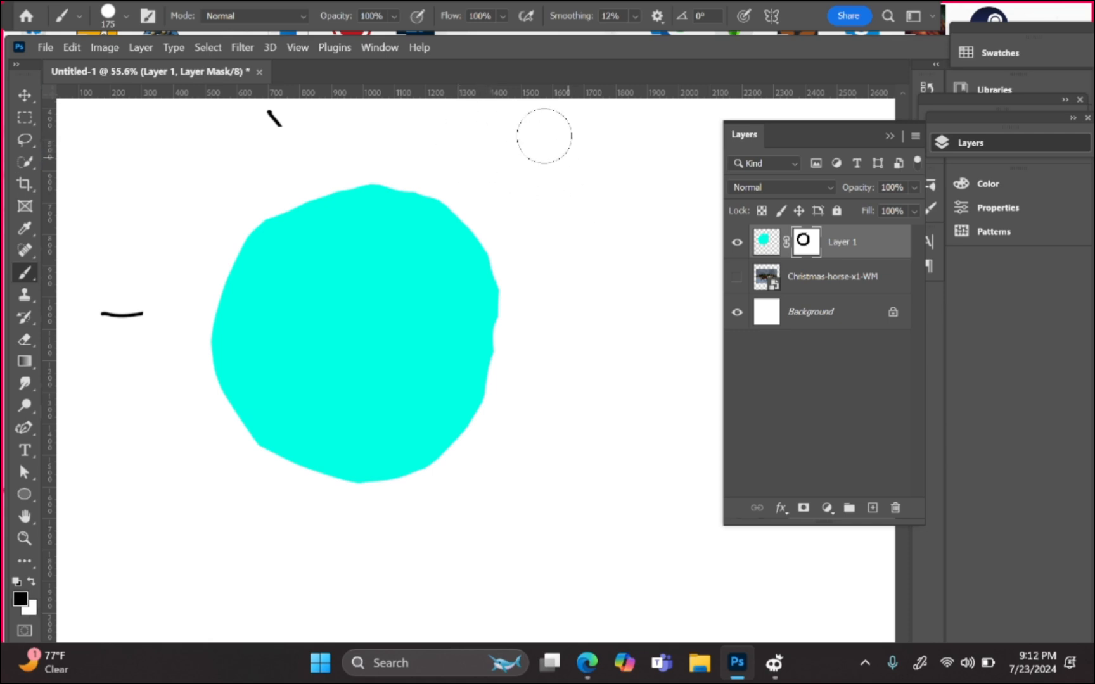
{"action": "mouse_move", "coordinate": [544, 136]}
{"action": "left_mouse_down"}
{"action": "mouse_move", "coordinate": [236, 108]}
{"action": "mouse_move", "coordinate": [147, 265]}
{"action": "mouse_move", "coordinate": [159, 226]}
{"action": "mouse_move", "coordinate": [188, 267]}
{"action": "left_mouse_up"}
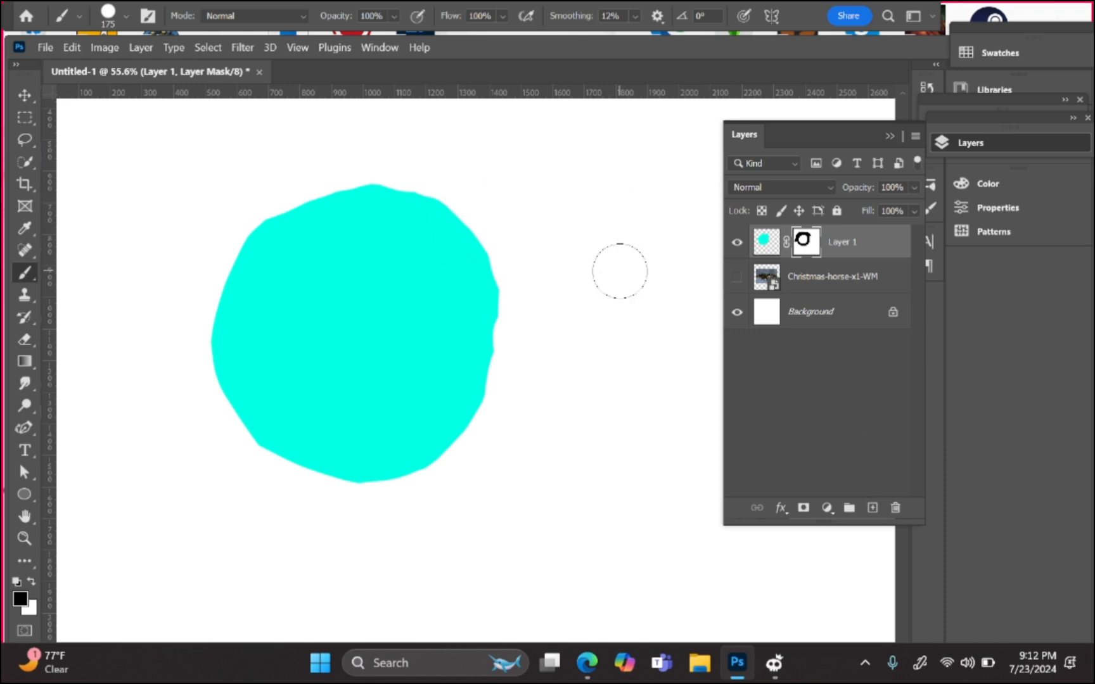
Step: Invert Layer 1's mask so only a cyan ring remains, undoing stray mask edits
{"action": "key", "text": "ctrl+i"}
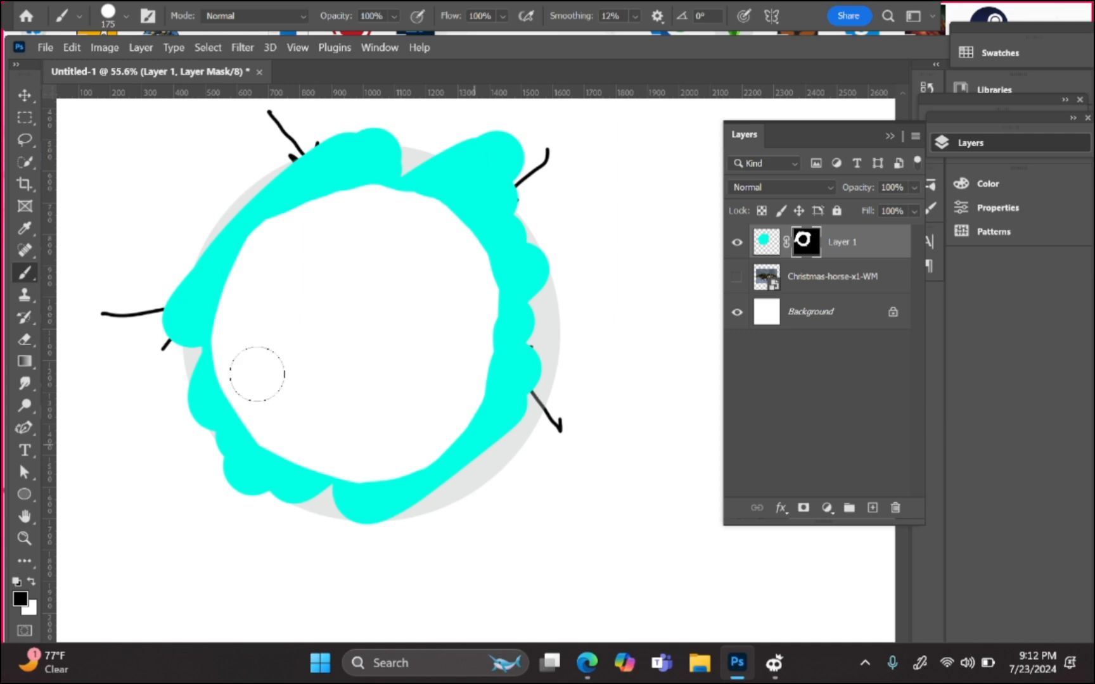
{"action": "left_click", "coordinate": [403, 164]}
{"action": "key", "text": "ctrl+i"}
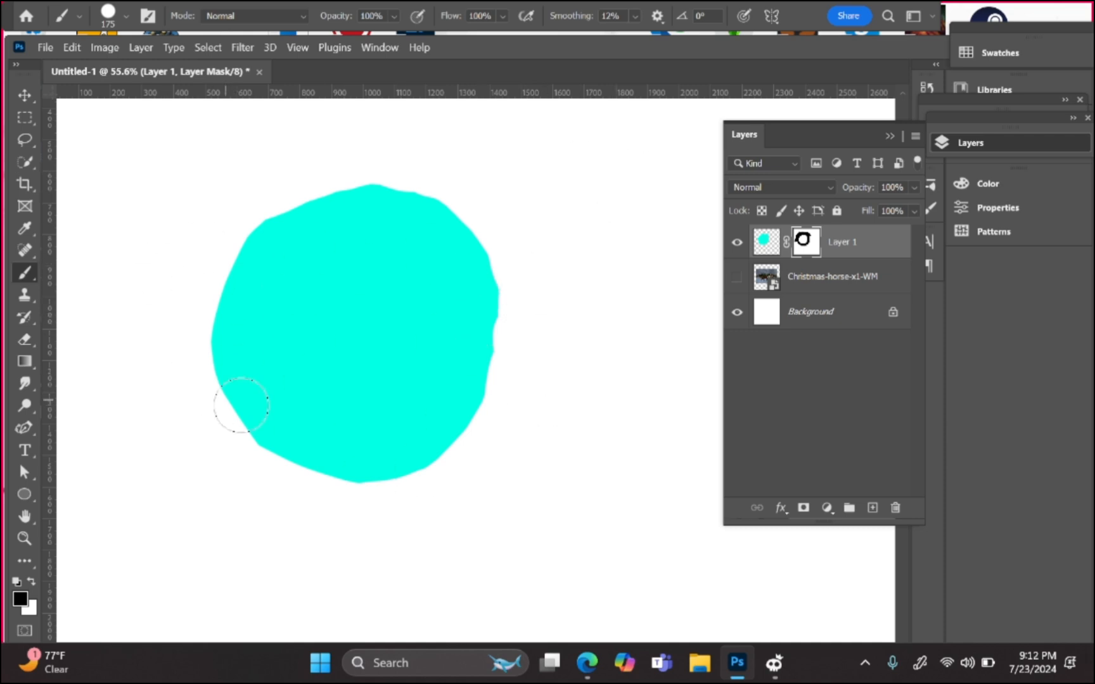
{"action": "key", "text": "ctrl+z"}
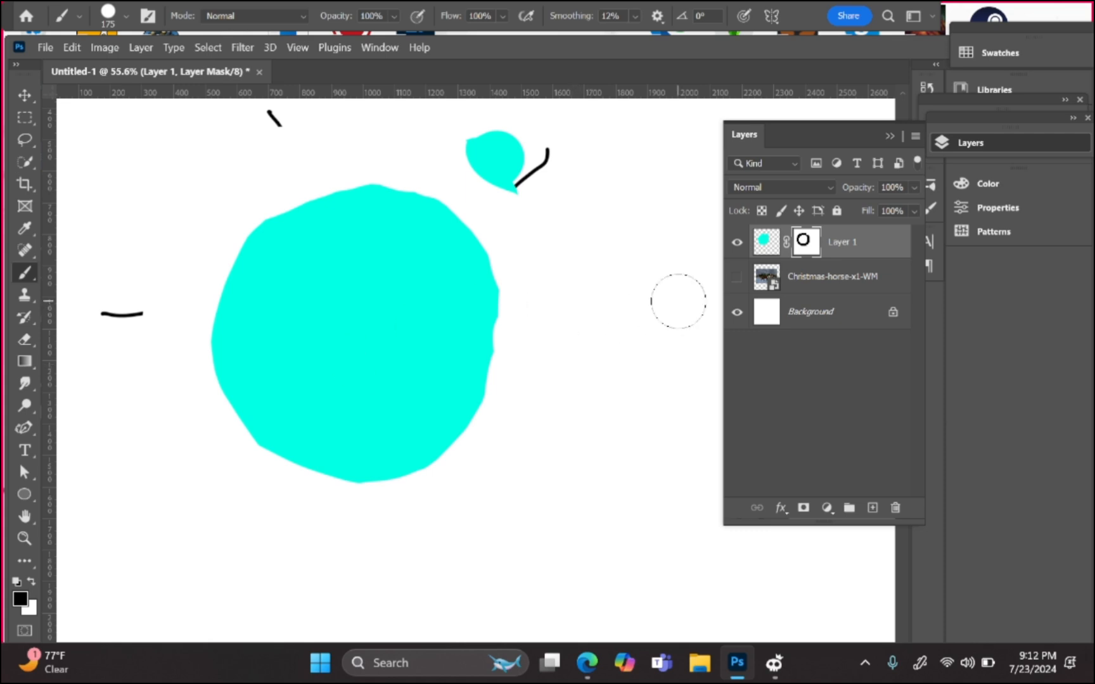
{"action": "key", "text": "ctrl+i"}
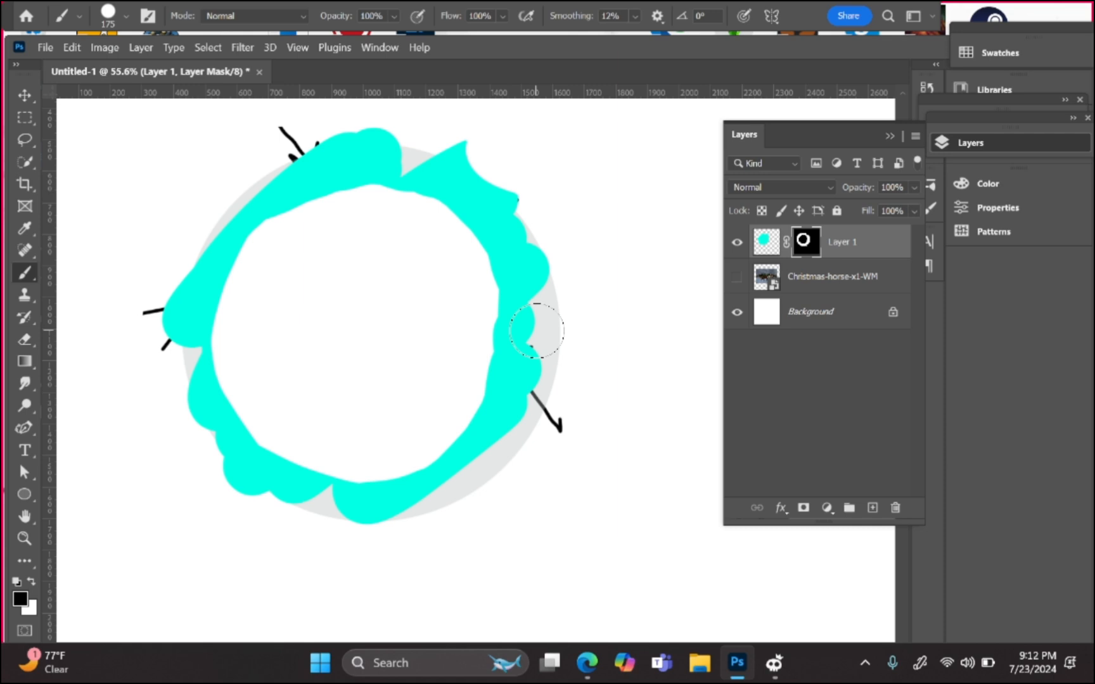
{"action": "mouse_move", "coordinate": [579, 391]}
{"action": "left_mouse_down"}
{"action": "mouse_move", "coordinate": [610, 359]}
{"action": "mouse_move", "coordinate": [553, 360]}
{"action": "mouse_move", "coordinate": [501, 479]}
{"action": "left_mouse_up"}
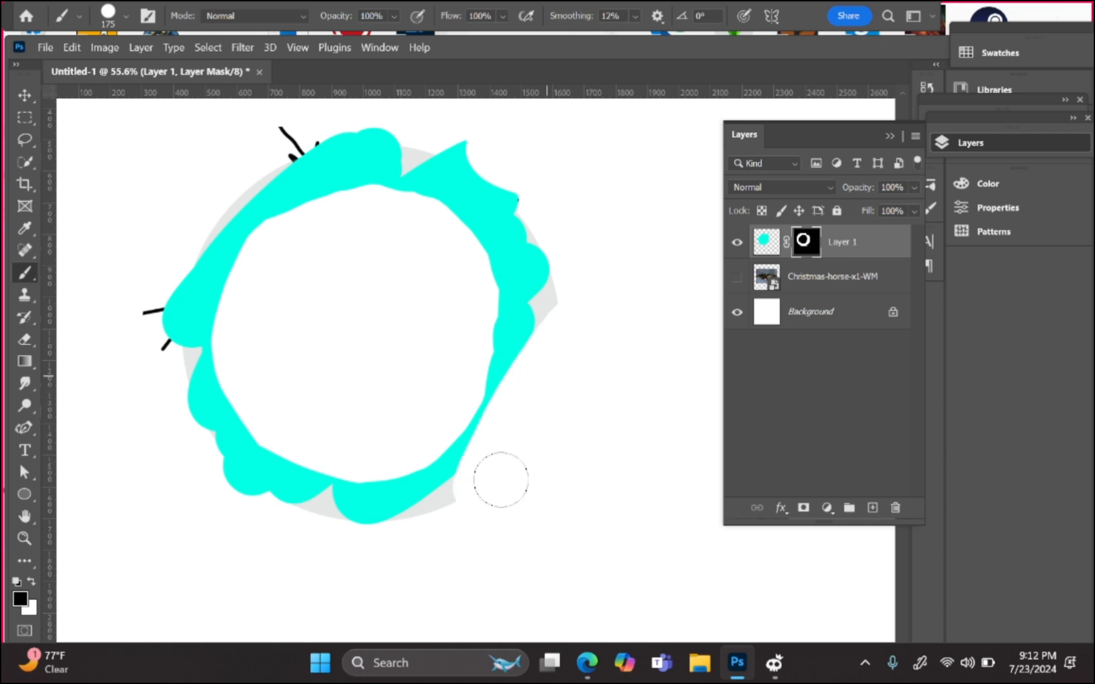
{"action": "key", "text": "ctrl+z"}
Step: Touch up the cyan ring on Layer 1's mask and pixels, then delete Layer 1 entirely
{"action": "key", "text": "x"}
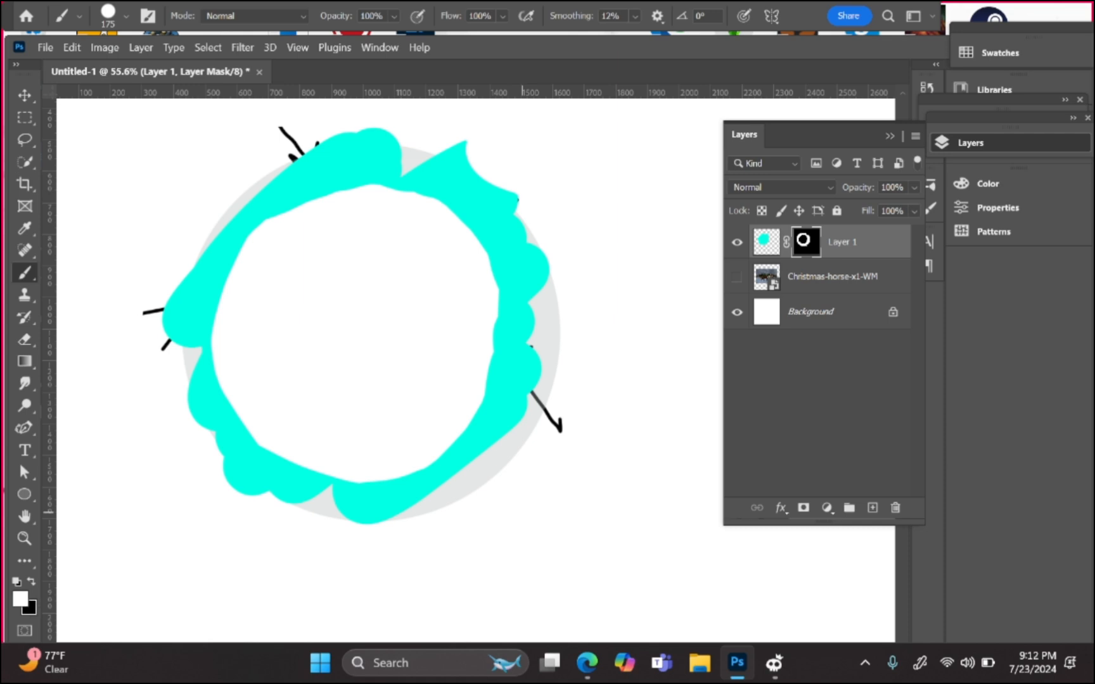
{"action": "mouse_move", "coordinate": [579, 418]}
{"action": "left_mouse_down"}
{"action": "mouse_move", "coordinate": [558, 585]}
{"action": "mouse_move", "coordinate": [520, 592]}
{"action": "left_mouse_up"}
{"action": "left_click", "coordinate": [765, 246]}
{"action": "mouse_move", "coordinate": [507, 388]}
{"action": "left_mouse_down"}
{"action": "mouse_move", "coordinate": [545, 430]}
{"action": "mouse_move", "coordinate": [477, 630]}
{"action": "mouse_move", "coordinate": [642, 538]}
{"action": "mouse_move", "coordinate": [552, 326]}
{"action": "mouse_move", "coordinate": [635, 277]}
{"action": "mouse_move", "coordinate": [462, 264]}
{"action": "mouse_move", "coordinate": [130, 290]}
{"action": "mouse_move", "coordinate": [296, 307]}
{"action": "mouse_move", "coordinate": [187, 431]}
{"action": "mouse_move", "coordinate": [195, 405]}
{"action": "left_mouse_up"}
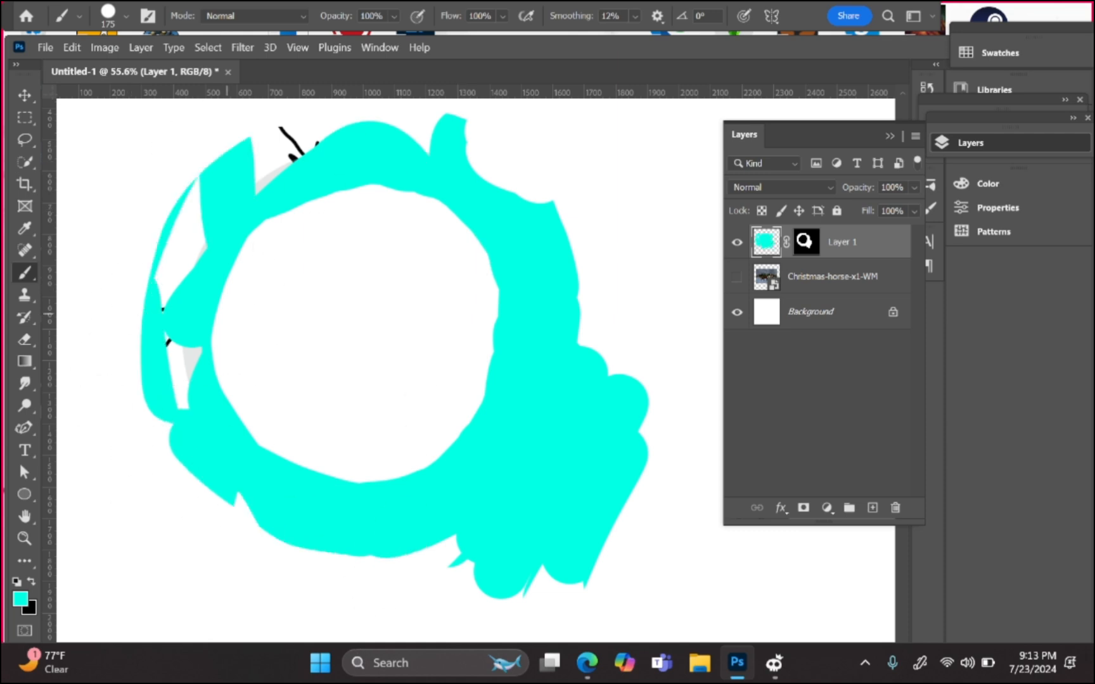
{"action": "left_click", "coordinate": [895, 508]}
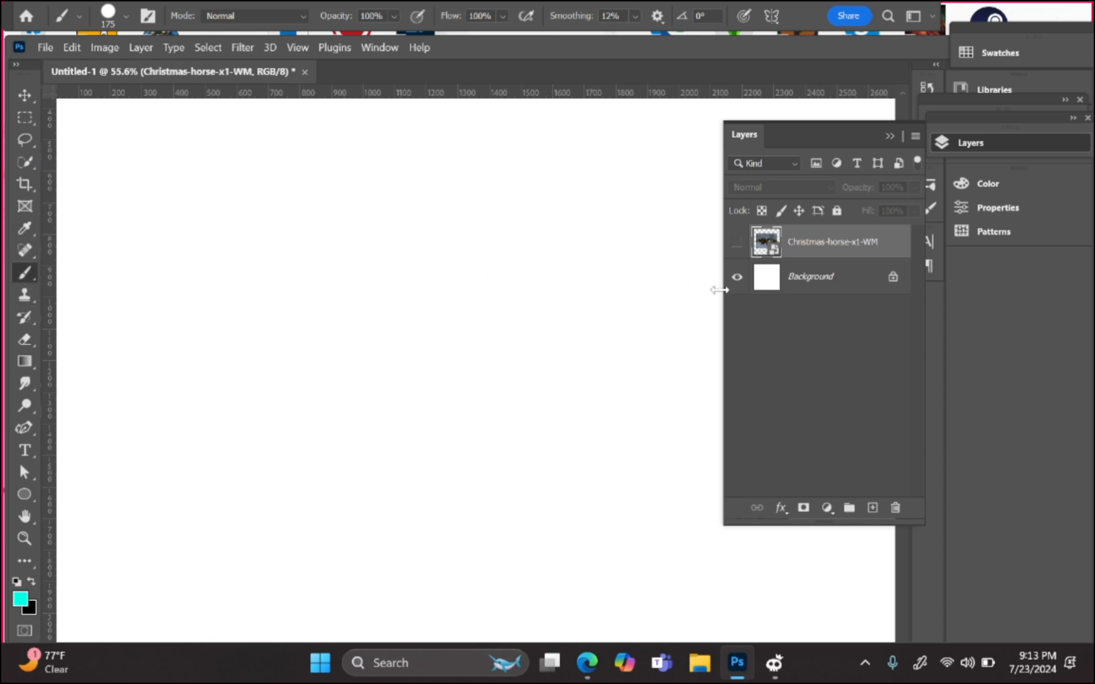
Step: Make the Christmas-horse layer visible again
{"action": "left_click", "coordinate": [736, 242]}
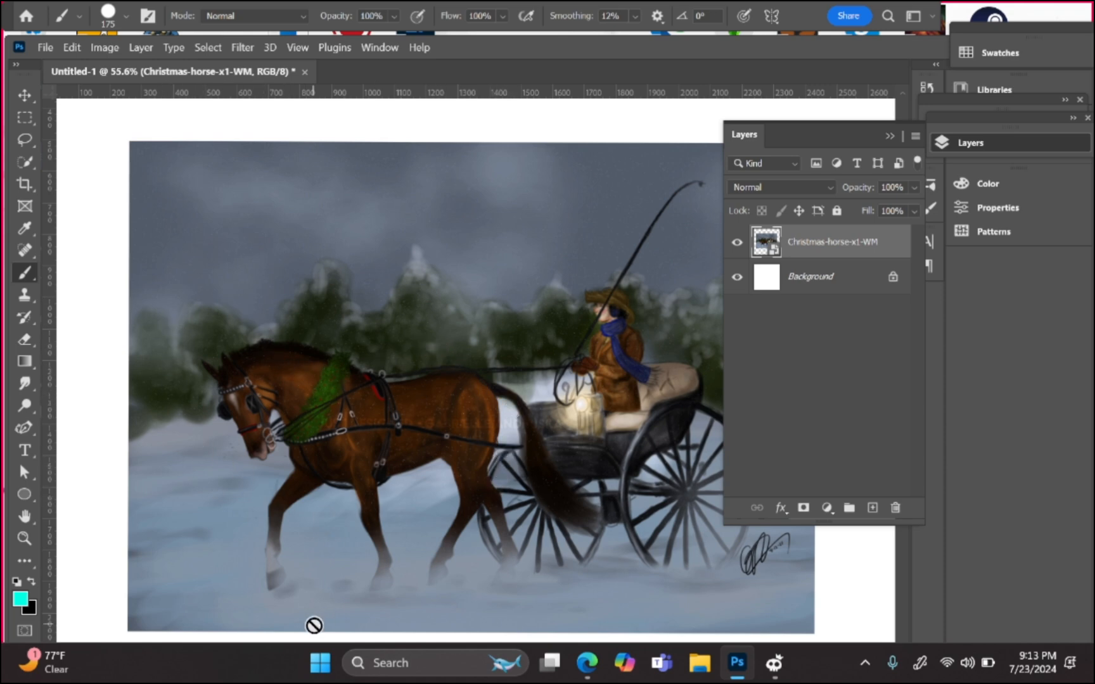
{"action": "scroll", "coordinate": [315, 626], "scroll_direction": "up", "scroll_amount": 10}
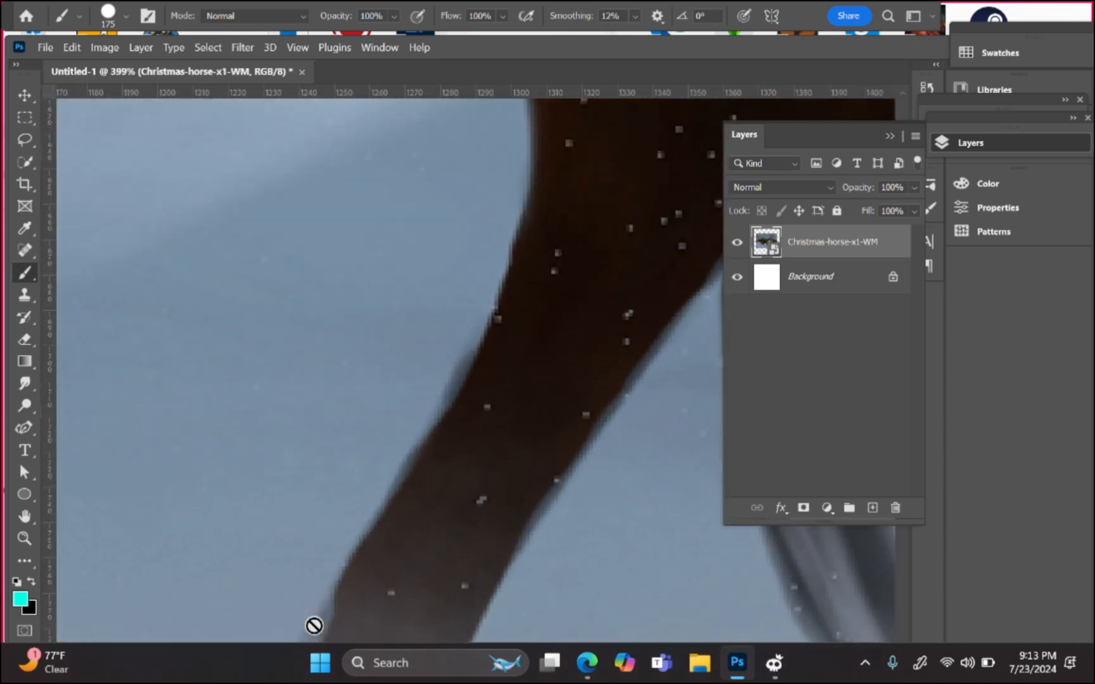
{"action": "scroll", "coordinate": [314, 626], "scroll_direction": "up", "scroll_amount": 2}
{"action": "scroll", "coordinate": [314, 626], "scroll_direction": "down", "scroll_amount": 5}
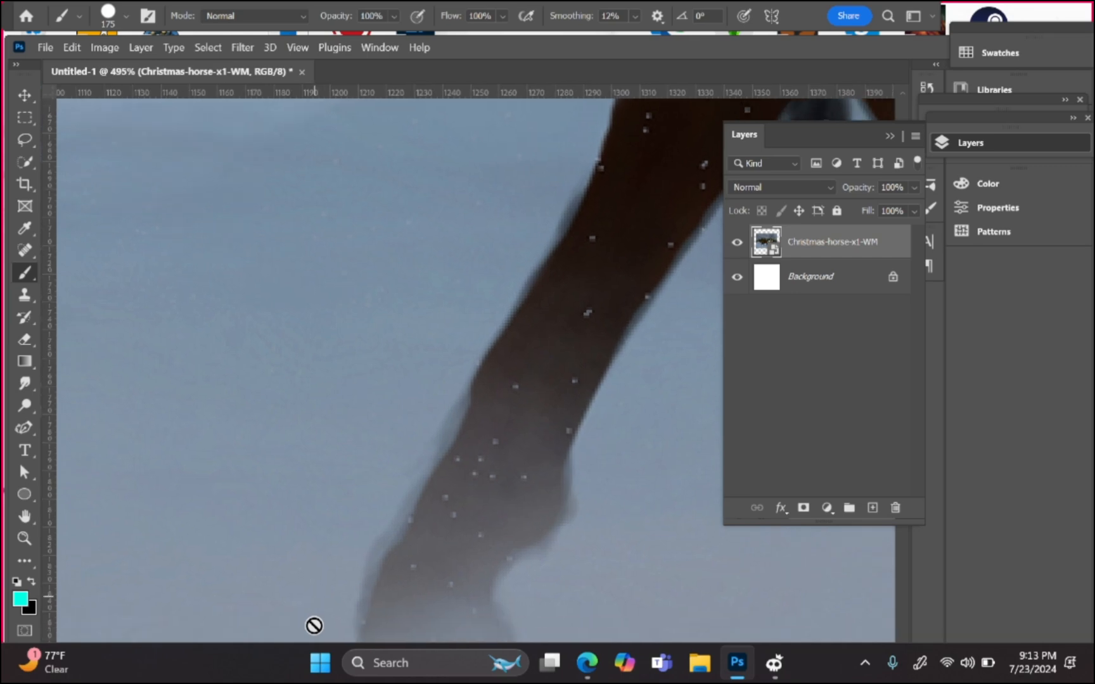
{"action": "scroll", "coordinate": [314, 626], "scroll_direction": "down", "scroll_amount": 3}
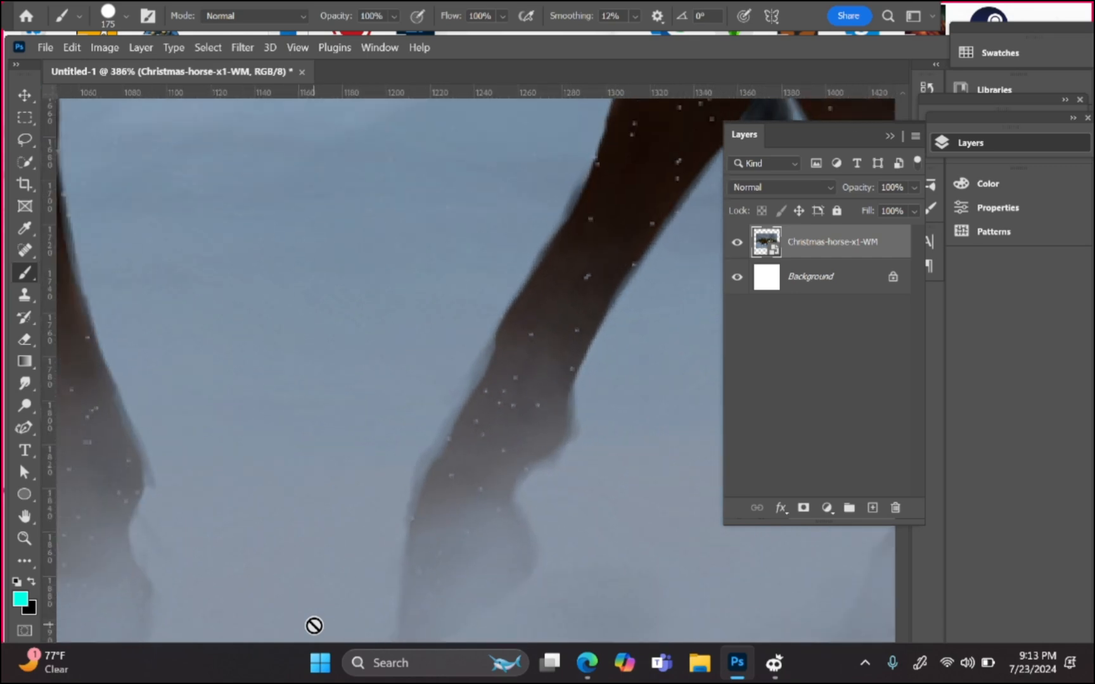
{"action": "scroll", "coordinate": [314, 626], "scroll_direction": "up", "scroll_amount": 4}
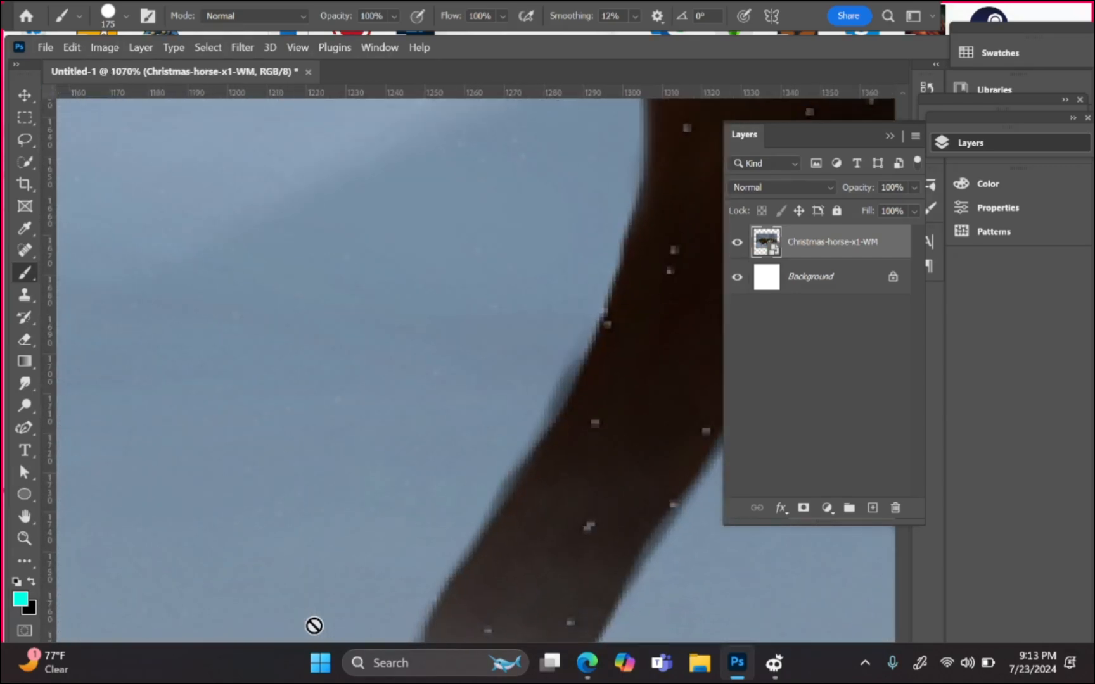
{"action": "scroll", "coordinate": [314, 626], "scroll_direction": "down", "scroll_amount": 2}
Step: Decline rasterizing the horse image and add a new empty Layer 1 above it
{"action": "left_click", "coordinate": [501, 425]}
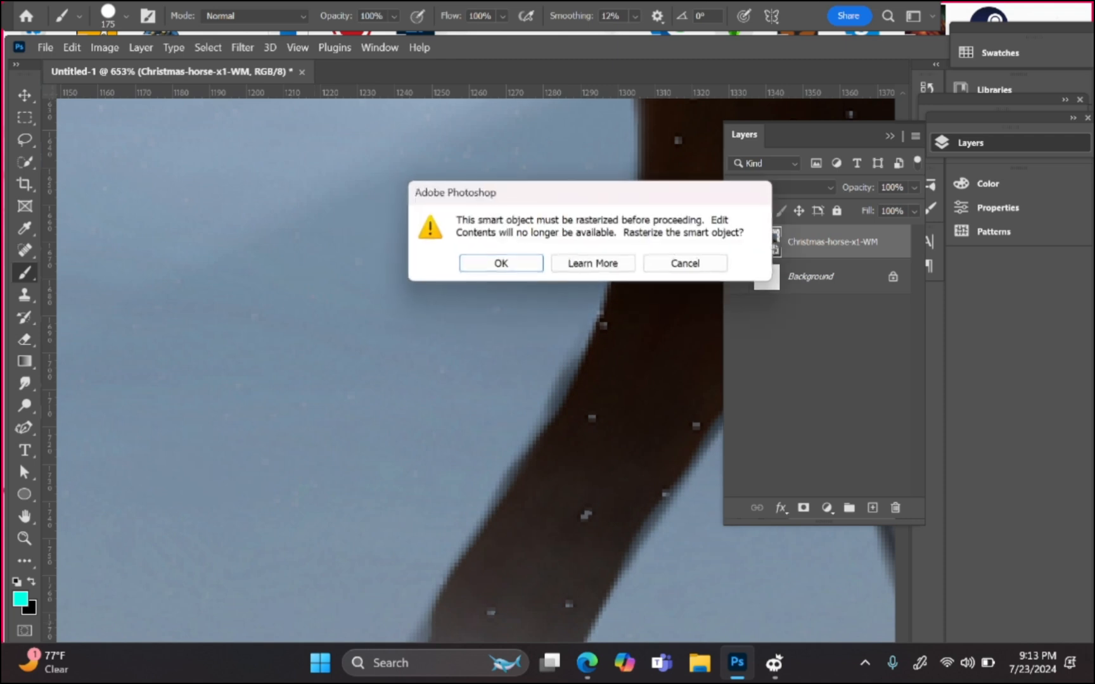
{"action": "left_click", "coordinate": [689, 260]}
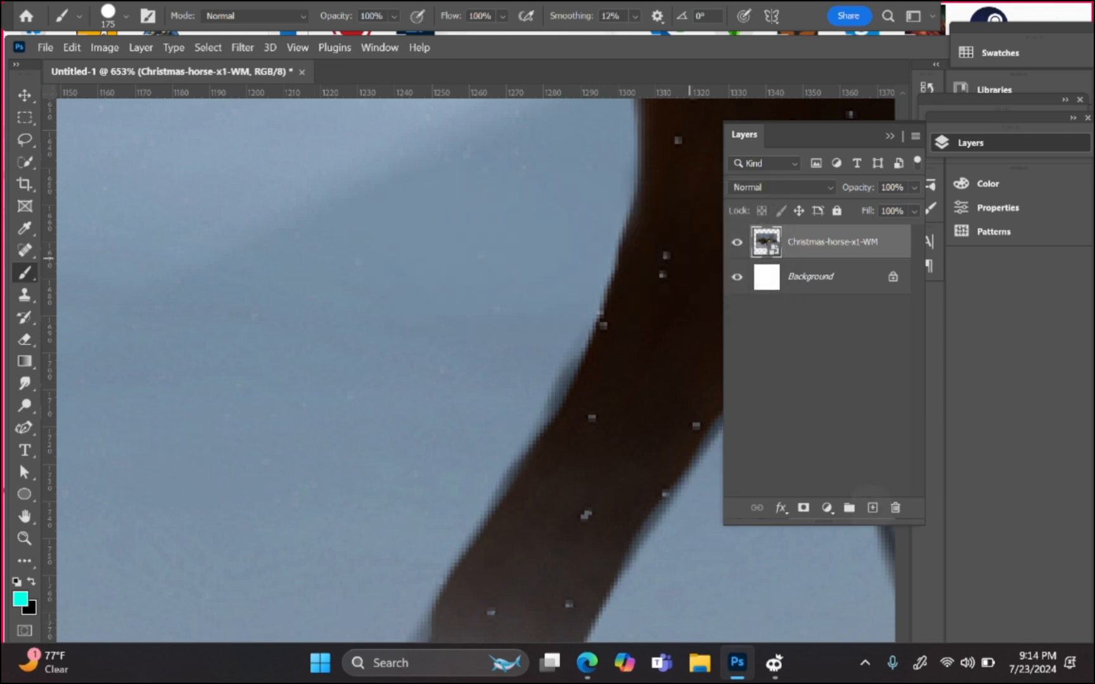
{"action": "left_click", "coordinate": [873, 508]}
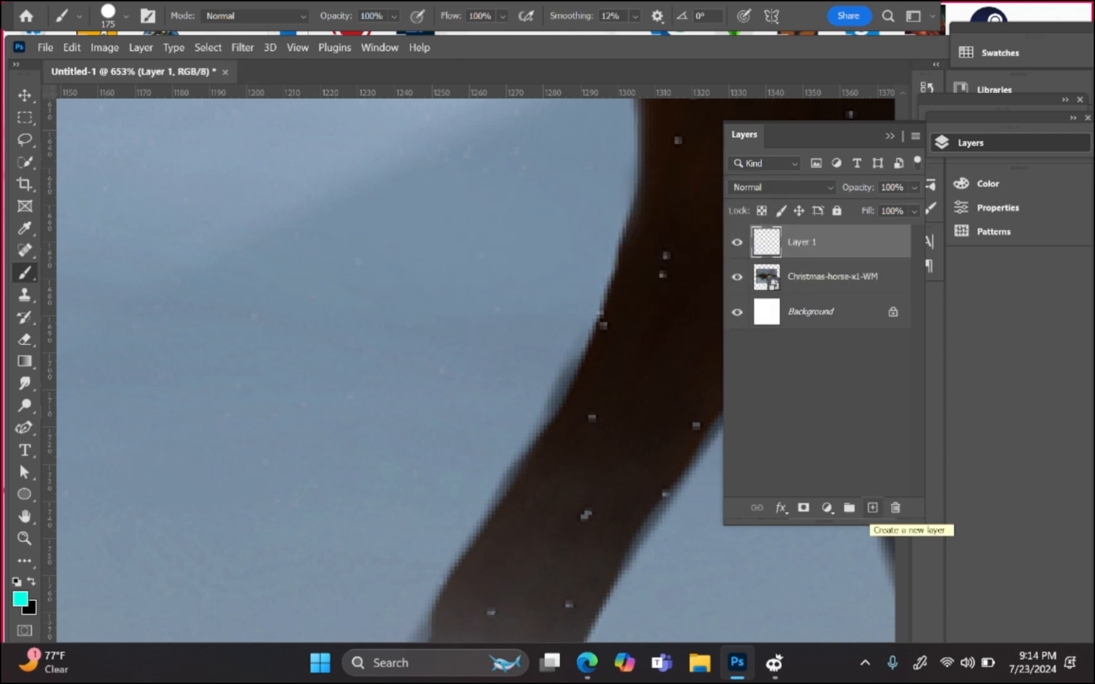
{"action": "key", "text": "bracketleft"}
{"action": "key", "text": "bracketleft"}
{"action": "key", "text": "bracketleft"}
{"action": "key", "text": "bracketleft"}
{"action": "key", "text": "bracketleft"}
{"action": "key", "text": "bracketleft"}
{"action": "key", "text": "bracketleft"}
{"action": "key", "text": "bracketleft"}
{"action": "key", "text": "bracketleft"}
{"action": "key", "text": "bracketleft"}
{"action": "key", "text": "bracketleft"}
{"action": "key", "text": "bracketleft"}
{"action": "key", "text": "bracketleft"}
{"action": "key", "text": "bracketleft"}
{"action": "key", "text": "bracketleft"}
{"action": "mouse_move", "coordinate": [410, 507]}
{"action": "left_mouse_down"}
{"action": "mouse_move", "coordinate": [627, 278]}
{"action": "mouse_move", "coordinate": [585, 276]}
{"action": "left_mouse_up"}
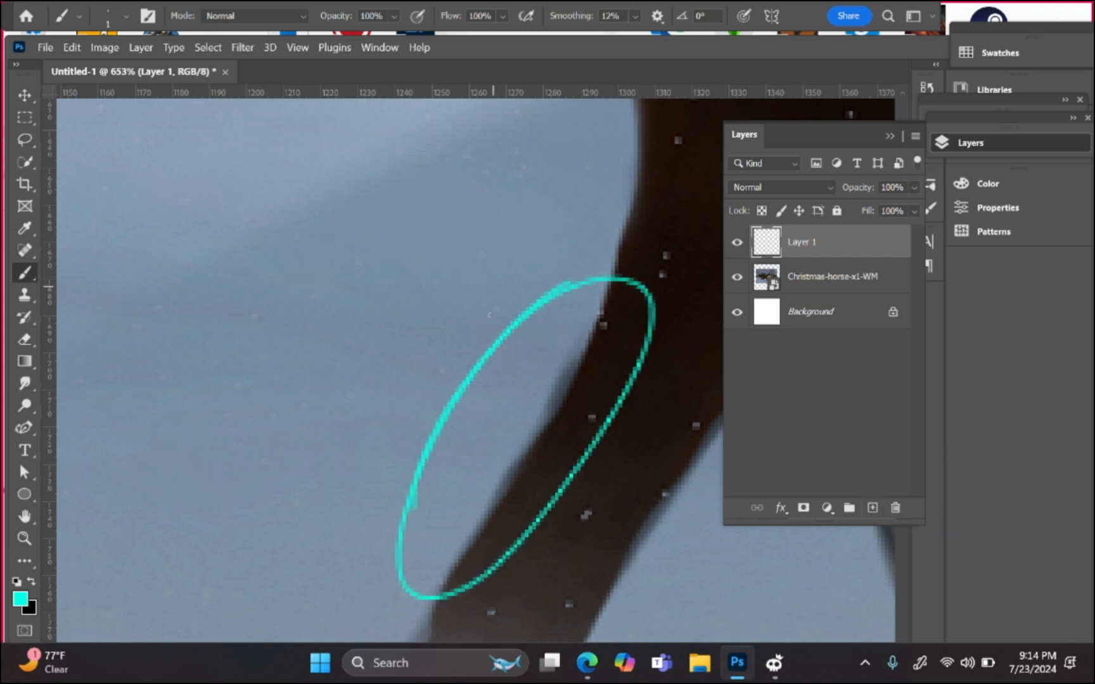
{"action": "mouse_move", "coordinate": [526, 309]}
{"action": "left_mouse_down"}
{"action": "mouse_move", "coordinate": [556, 367]}
{"action": "mouse_move", "coordinate": [545, 367]}
{"action": "mouse_move", "coordinate": [555, 339]}
{"action": "left_mouse_up"}
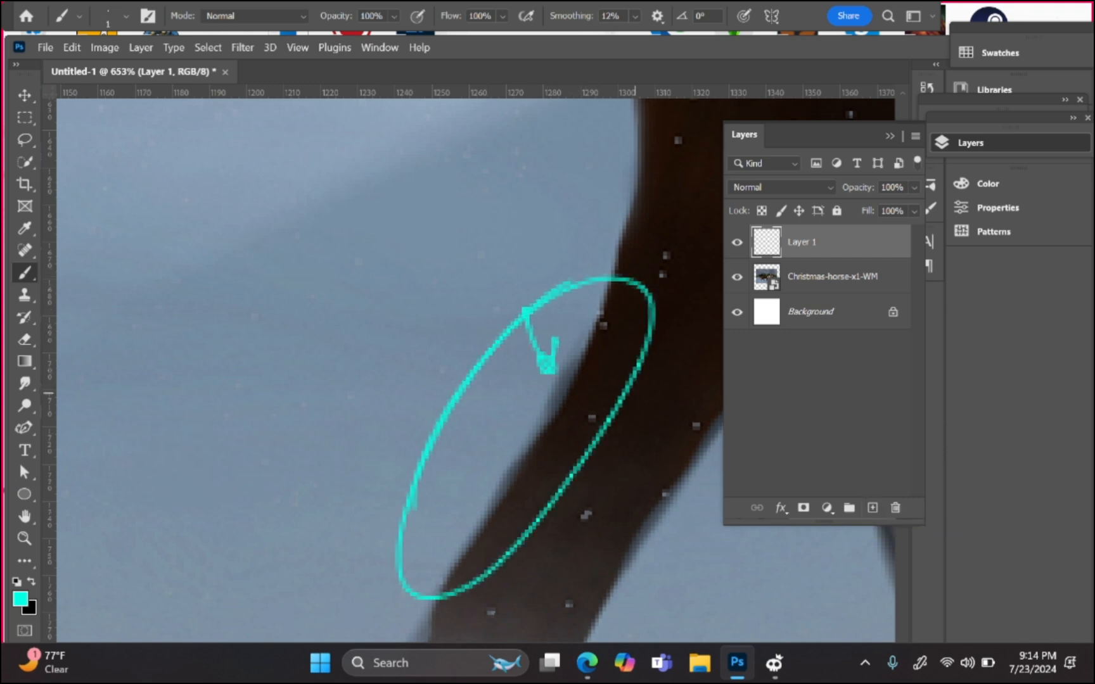
{"action": "key", "text": "ctrl+z"}
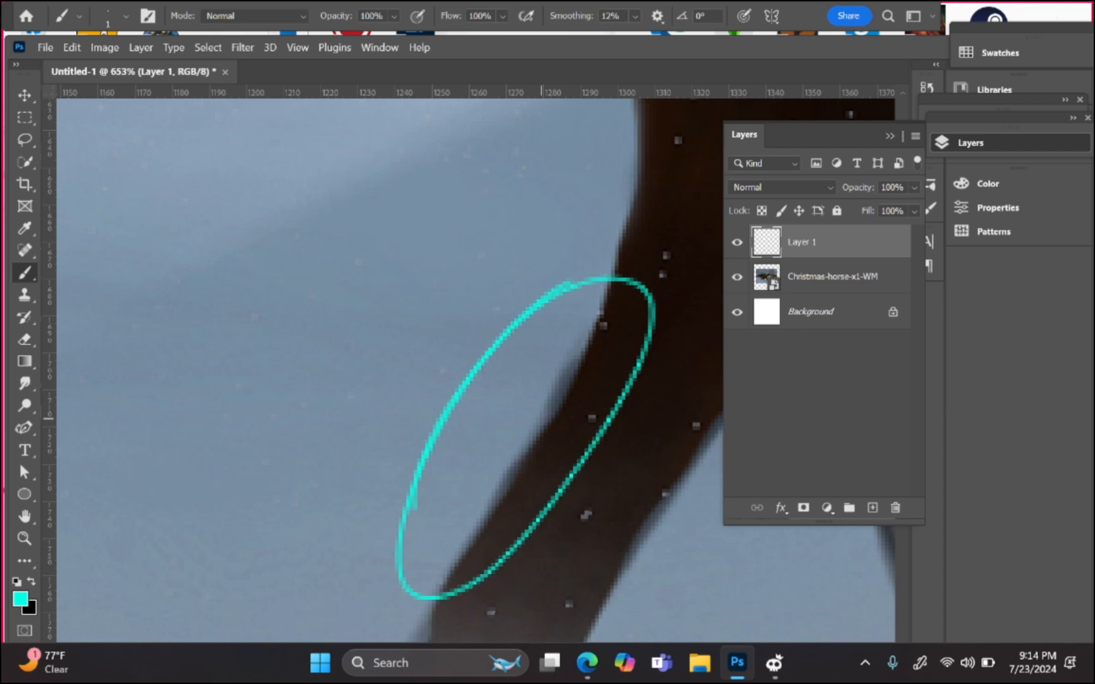
{"action": "key", "text": "ctrl+z"}
{"action": "scroll", "coordinate": [542, 418], "scroll_direction": "down", "scroll_amount": 6}
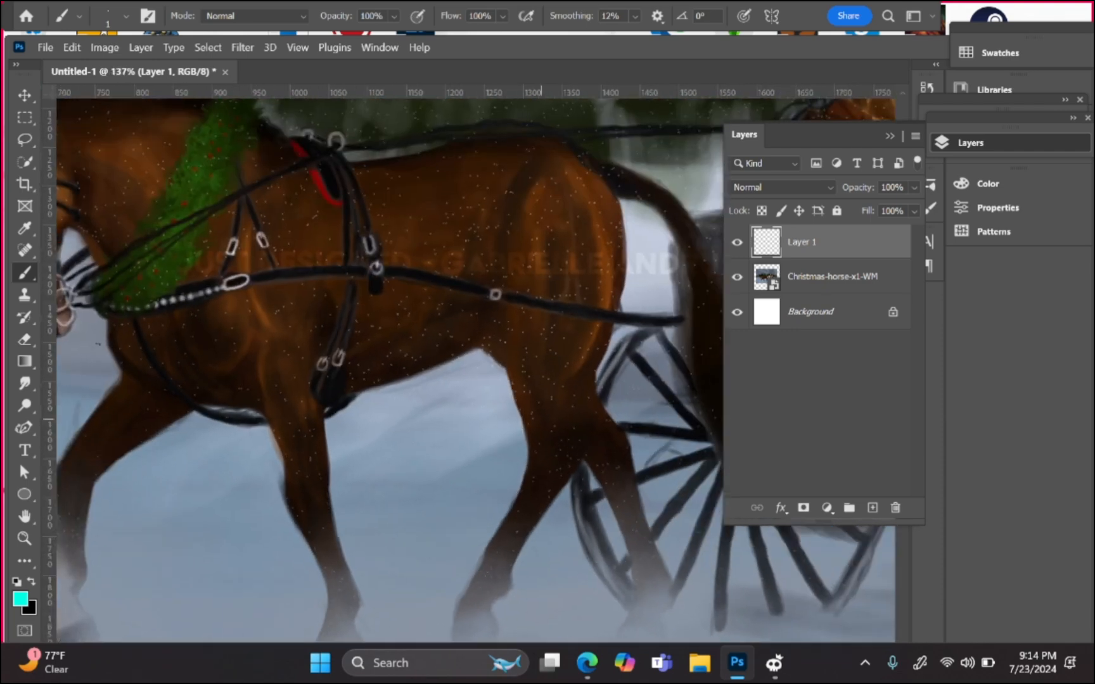
{"action": "mouse_move", "coordinate": [542, 419]}
{"action": "left_mouse_down"}
{"action": "mouse_move", "coordinate": [619, 479]}
{"action": "mouse_move", "coordinate": [727, 409]}
{"action": "left_mouse_up"}
{"action": "scroll", "coordinate": [566, 492], "scroll_direction": "up", "scroll_amount": 5}
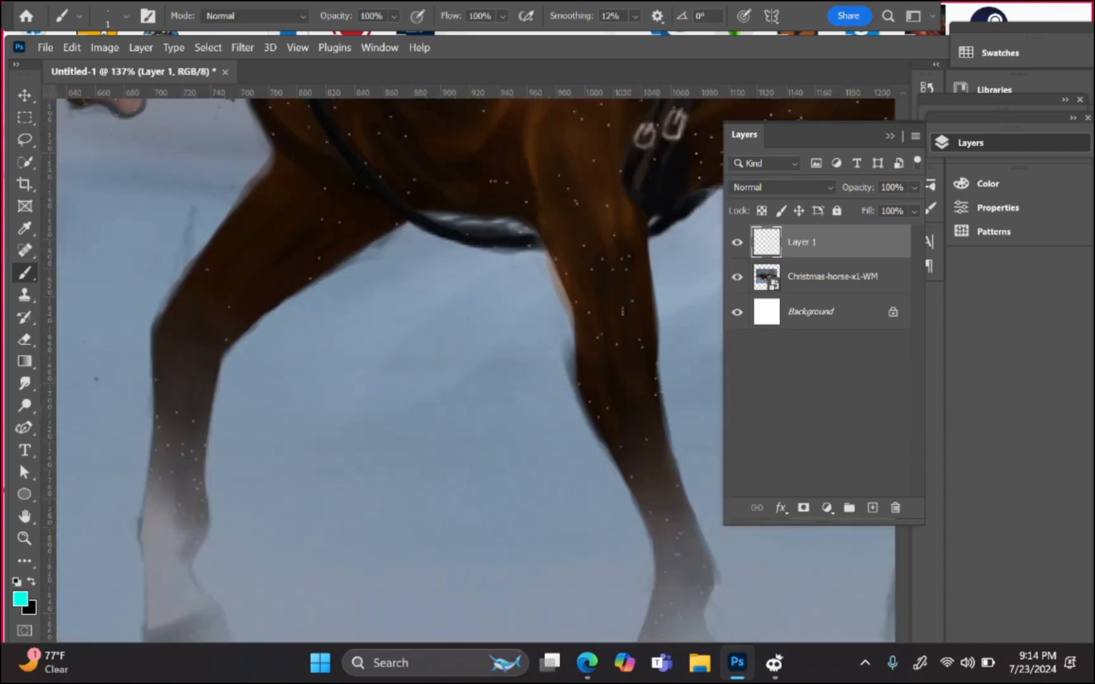
{"action": "left_click_drag", "start_coordinate": [522, 380], "coordinate": [592, 283]}
{"action": "mouse_move", "coordinate": [452, 528]}
{"action": "left_mouse_down"}
{"action": "mouse_move", "coordinate": [549, 384]}
{"action": "mouse_move", "coordinate": [553, 415]}
{"action": "left_mouse_up"}
{"action": "key", "text": "ctrl+z"}
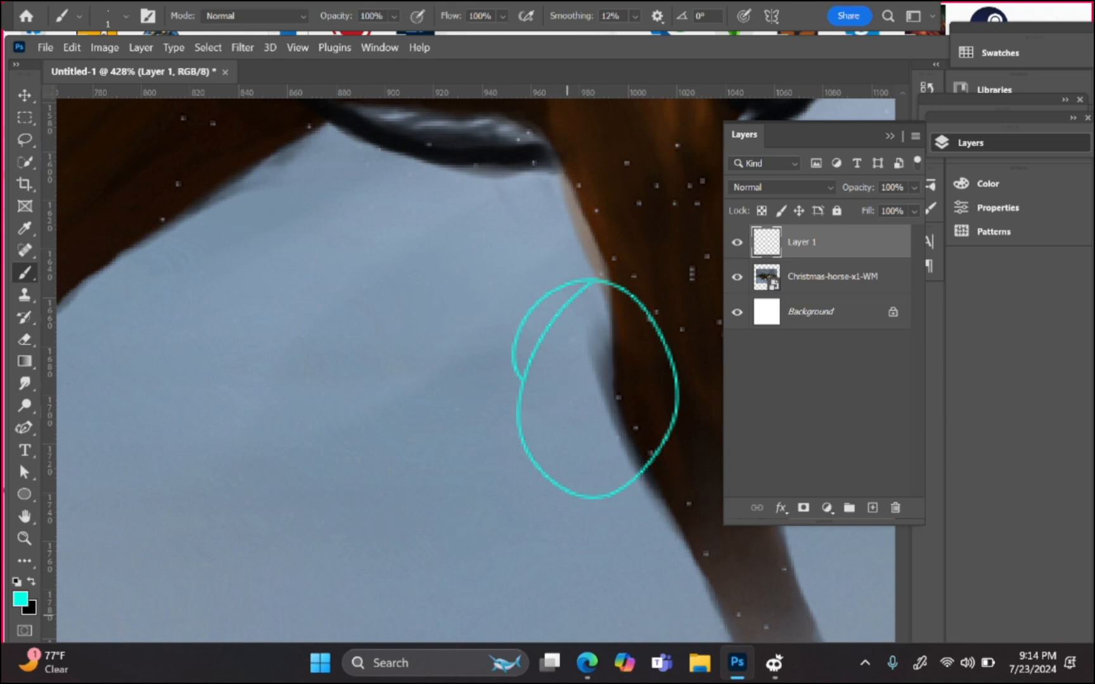
{"action": "key", "text": "ctrl+z"}
{"action": "scroll", "coordinate": [563, 385], "scroll_direction": "down", "scroll_amount": 8}
{"action": "left_click_drag", "start_coordinate": [489, 416], "coordinate": [630, 423]}
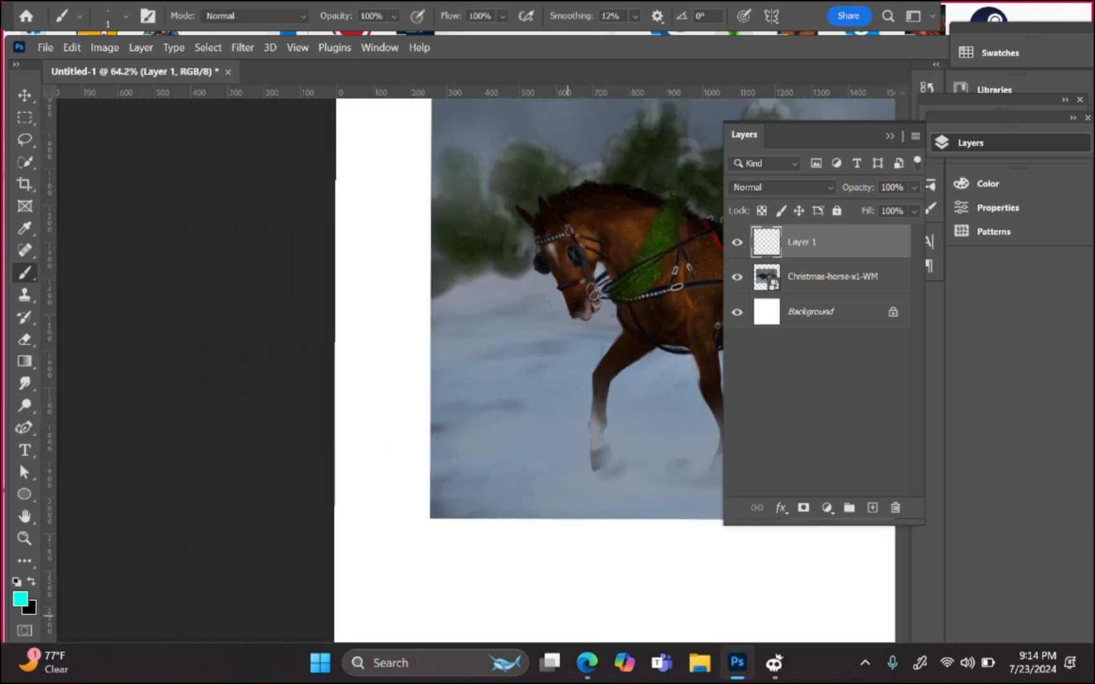
{"action": "scroll", "coordinate": [630, 423], "scroll_direction": "up", "scroll_amount": 8}
{"action": "left_click_drag", "start_coordinate": [489, 380], "coordinate": [559, 449]}
{"action": "left_click_drag", "start_coordinate": [424, 538], "coordinate": [561, 458]}
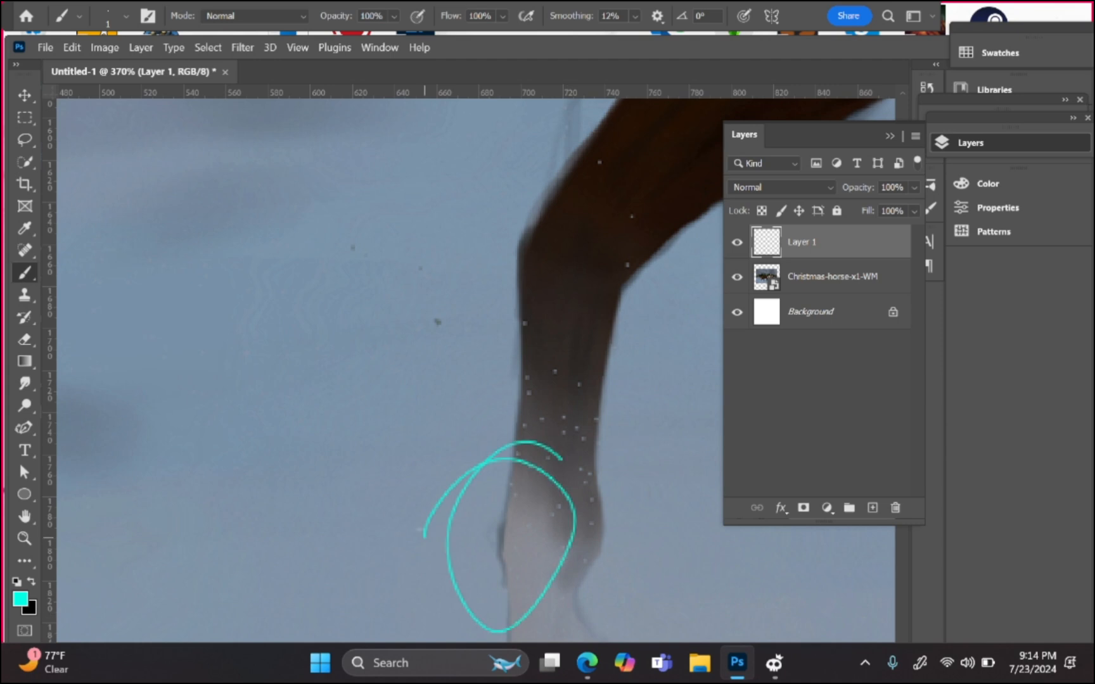
{"action": "mouse_move", "coordinate": [398, 507]}
{"action": "left_mouse_down"}
{"action": "mouse_move", "coordinate": [486, 510]}
{"action": "mouse_move", "coordinate": [503, 545]}
{"action": "left_mouse_up"}
{"action": "mouse_move", "coordinate": [481, 494]}
{"action": "left_mouse_down"}
{"action": "mouse_move", "coordinate": [498, 545]}
{"action": "mouse_move", "coordinate": [433, 569]}
{"action": "left_mouse_up"}
{"action": "key", "text": "ctrl+z"}
{"action": "key", "text": "ctrl+z"}
{"action": "key", "text": "ctrl+z"}
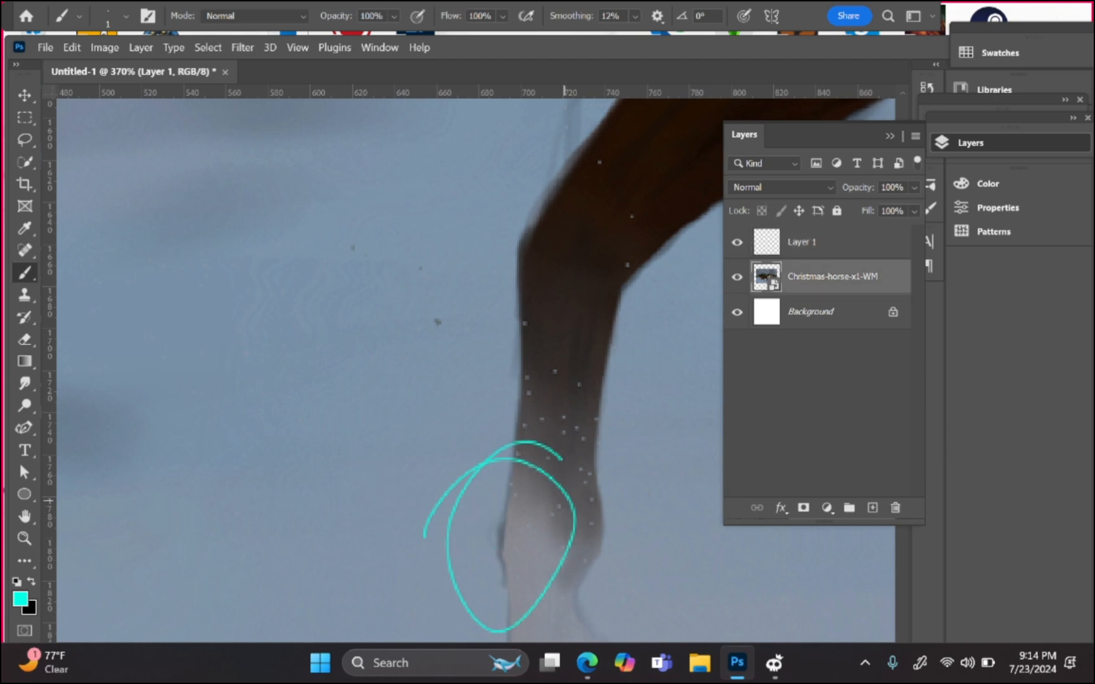
{"action": "scroll", "coordinate": [560, 402], "scroll_direction": "down", "scroll_amount": 8}
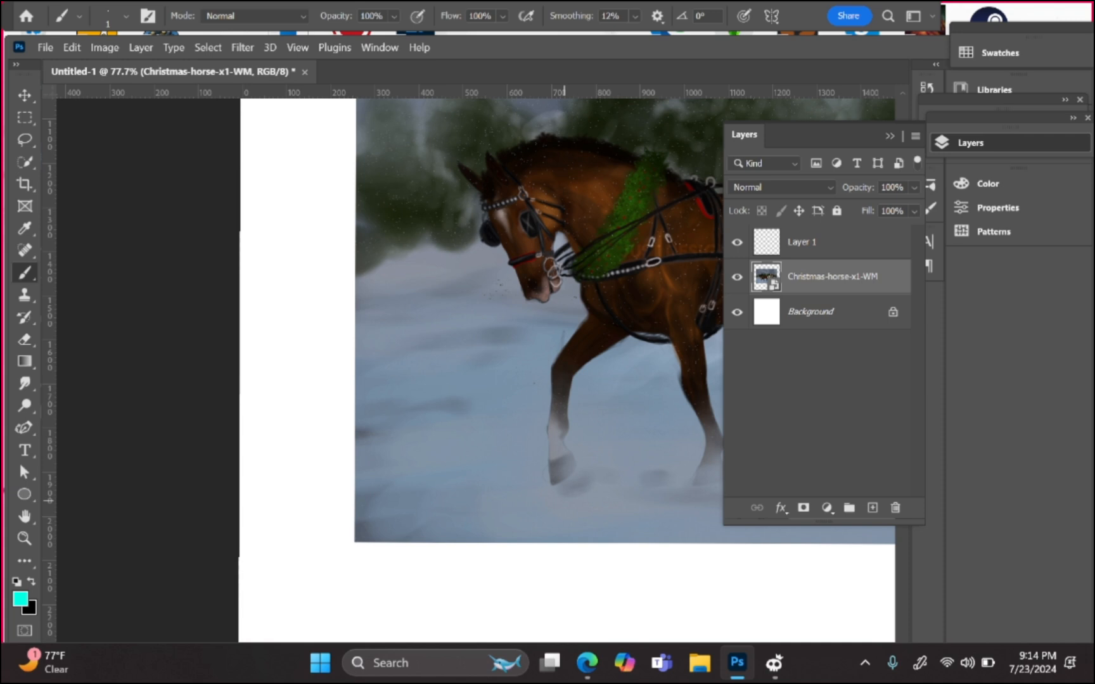
{"action": "left_click", "coordinate": [26, 517]}
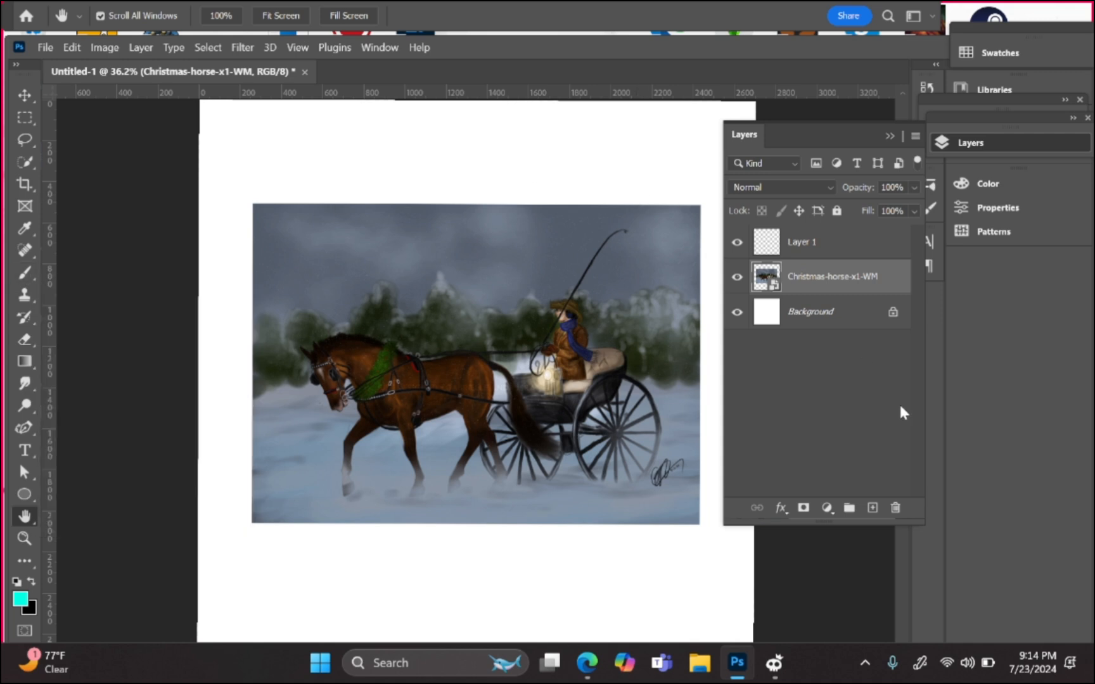
Step: Add an empty Layer 2, hide the Christmas-horse-x1-WM layer, and switch to the Brush tool
{"action": "left_click", "coordinate": [872, 506]}
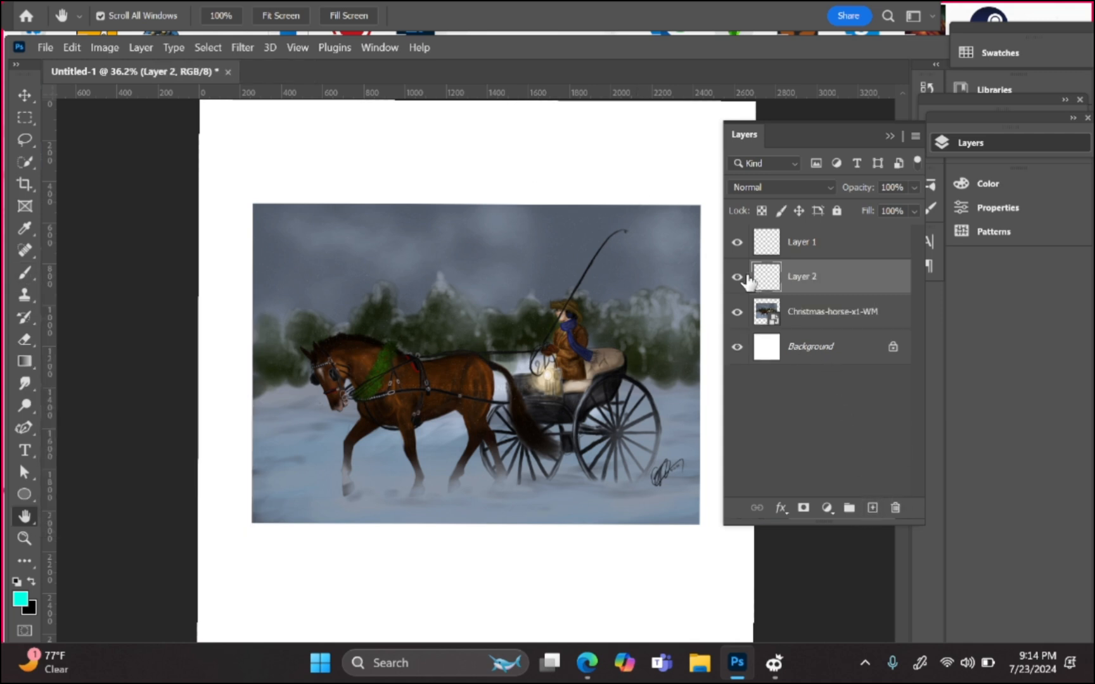
{"action": "left_click", "coordinate": [737, 311]}
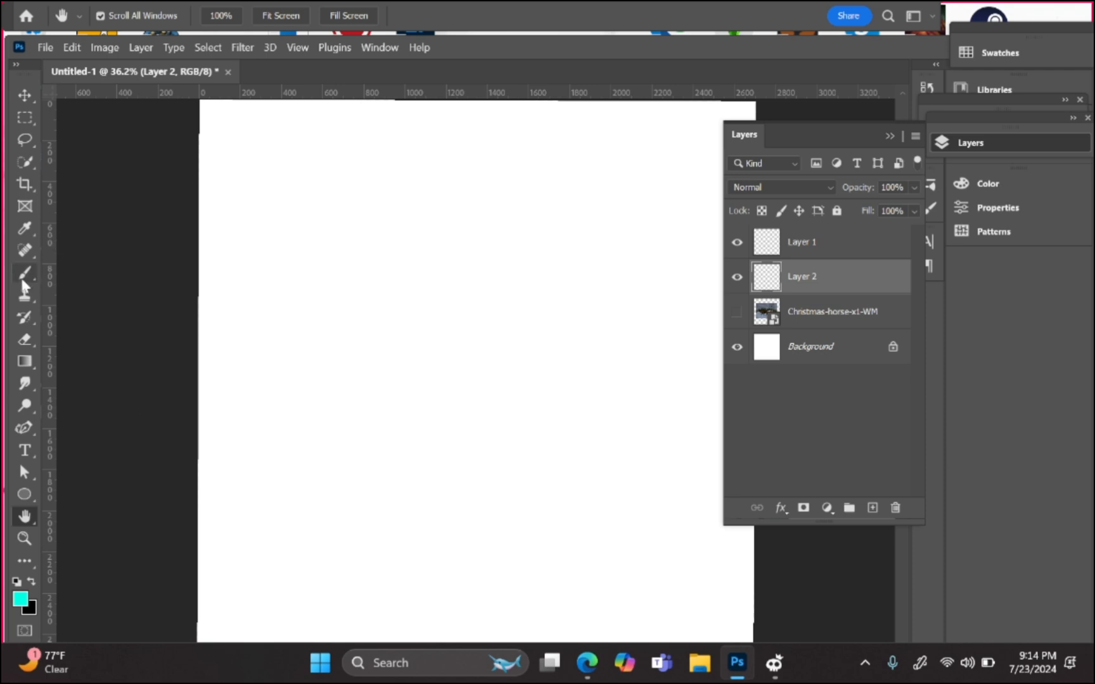
{"action": "key", "text": "b"}
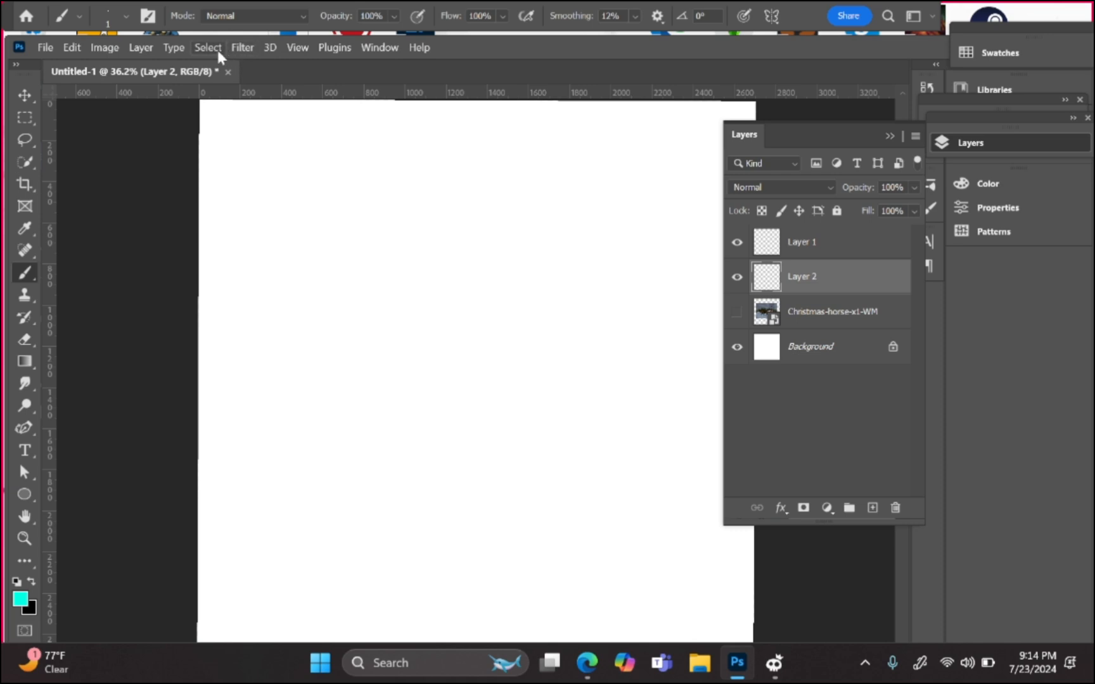
{"action": "left_click", "coordinate": [367, 50]}
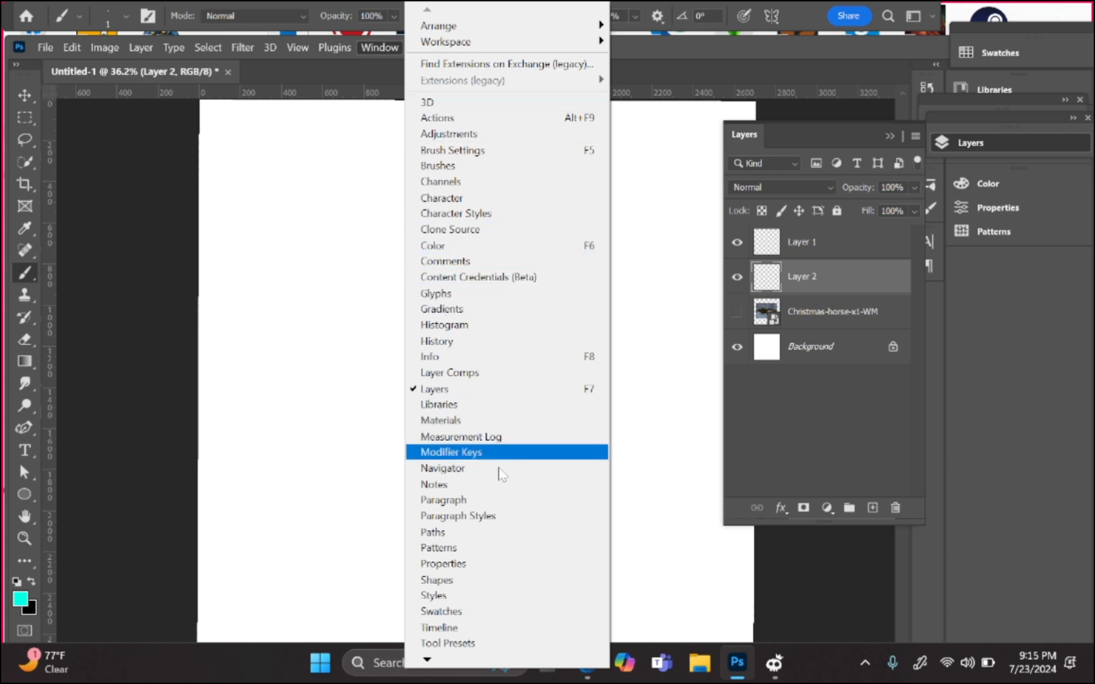
{"action": "left_click", "coordinate": [95, 240]}
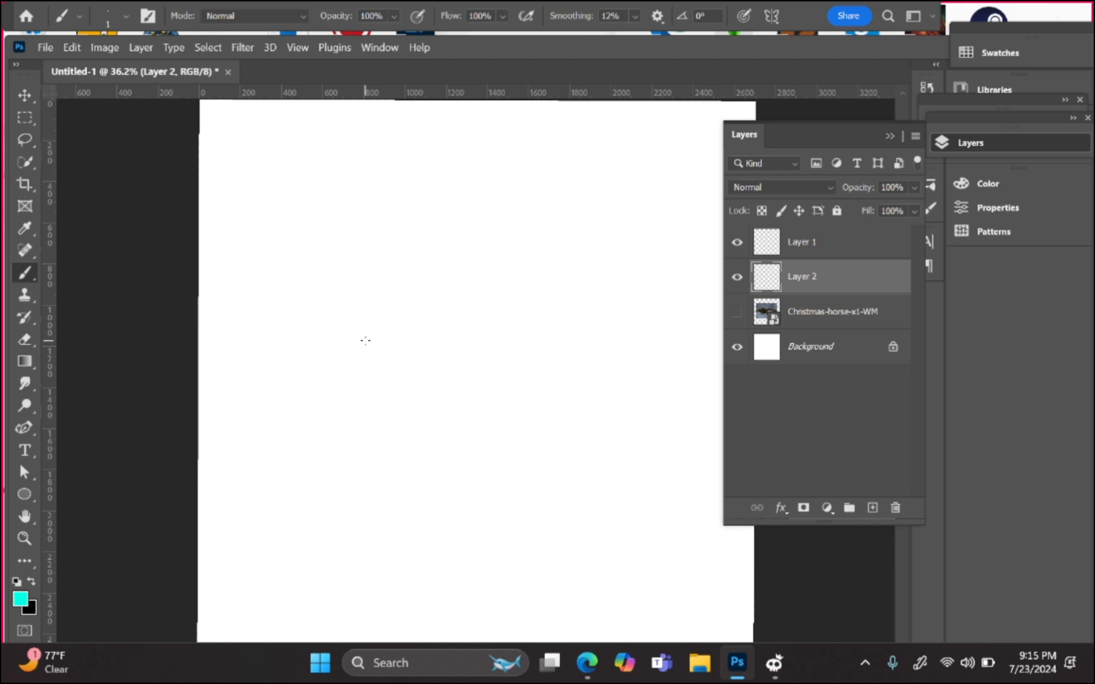
Step: Paint thin, thick and medium cyan vertical test strokes, resizing the brush with [ and ]
{"action": "left_click_drag", "start_coordinate": [308, 231], "coordinate": [308, 447]}
{"action": "key", "text": "bracketright"}
{"action": "key", "text": "bracketright"}
{"action": "key", "text": "bracketright"}
{"action": "key", "text": "bracketright"}
{"action": "key", "text": "bracketright"}
{"action": "key", "text": "bracketright"}
{"action": "key", "text": "bracketright"}
{"action": "key", "text": "bracketright"}
{"action": "key", "text": "bracketright"}
{"action": "key", "text": "bracketright"}
{"action": "key", "text": "bracketright"}
{"action": "key", "text": "bracketright"}
{"action": "key", "text": "bracketright"}
{"action": "key", "text": "bracketright"}
{"action": "left_click_drag", "start_coordinate": [468, 156], "coordinate": [463, 455]}
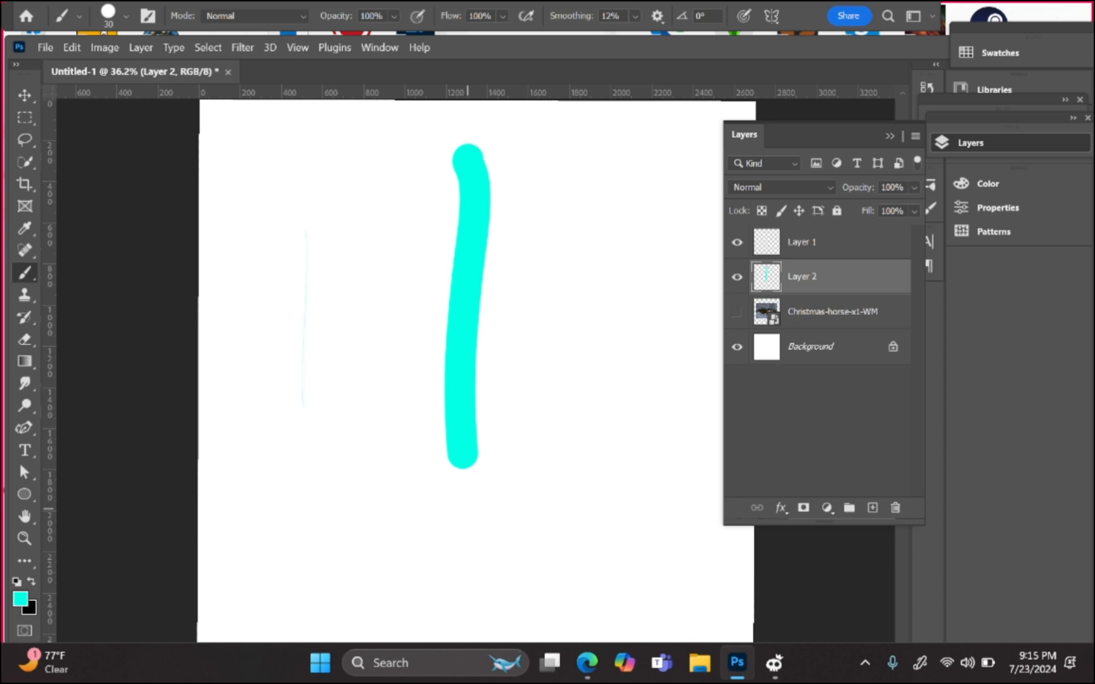
{"action": "key", "text": "bracketleft"}
{"action": "key", "text": "bracketleft"}
{"action": "key", "text": "bracketleft"}
{"action": "key", "text": "bracketleft"}
{"action": "key", "text": "bracketleft"}
{"action": "key", "text": "bracketleft"}
{"action": "key", "text": "bracketleft"}
{"action": "left_click_drag", "start_coordinate": [348, 150], "coordinate": [365, 464]}
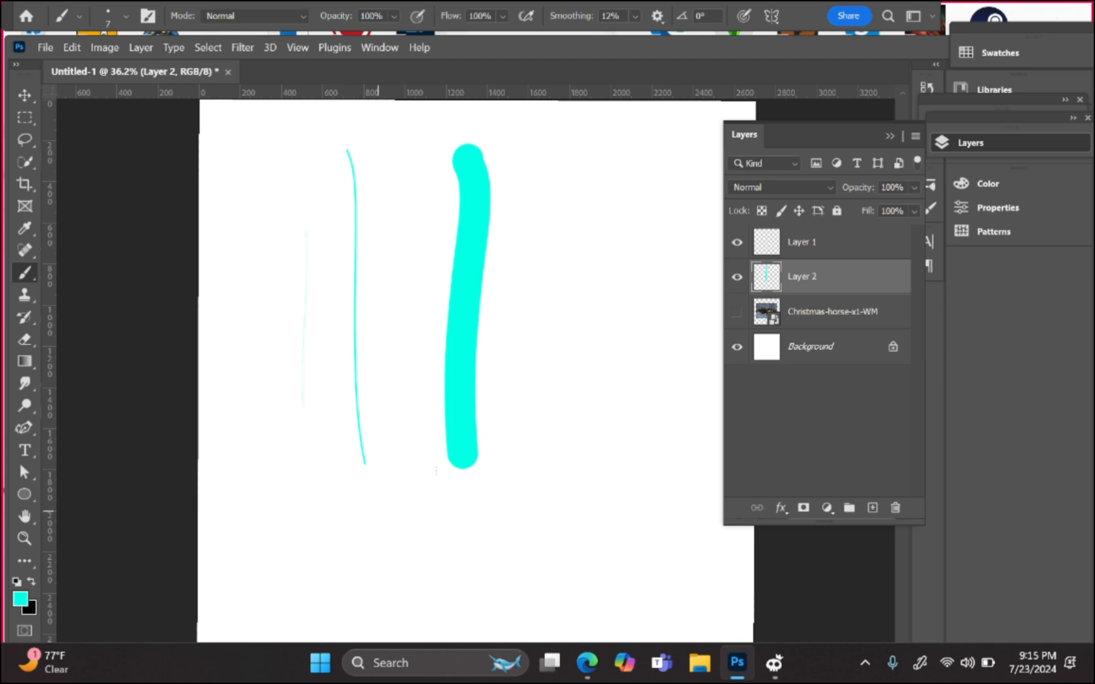
{"action": "left_click_drag", "start_coordinate": [407, 278], "coordinate": [400, 500]}
{"action": "key", "text": "bracketright"}
{"action": "key", "text": "bracketright"}
{"action": "key", "text": "bracketright"}
{"action": "key", "text": "bracketright"}
{"action": "key", "text": "bracketright"}
{"action": "key", "text": "bracketright"}
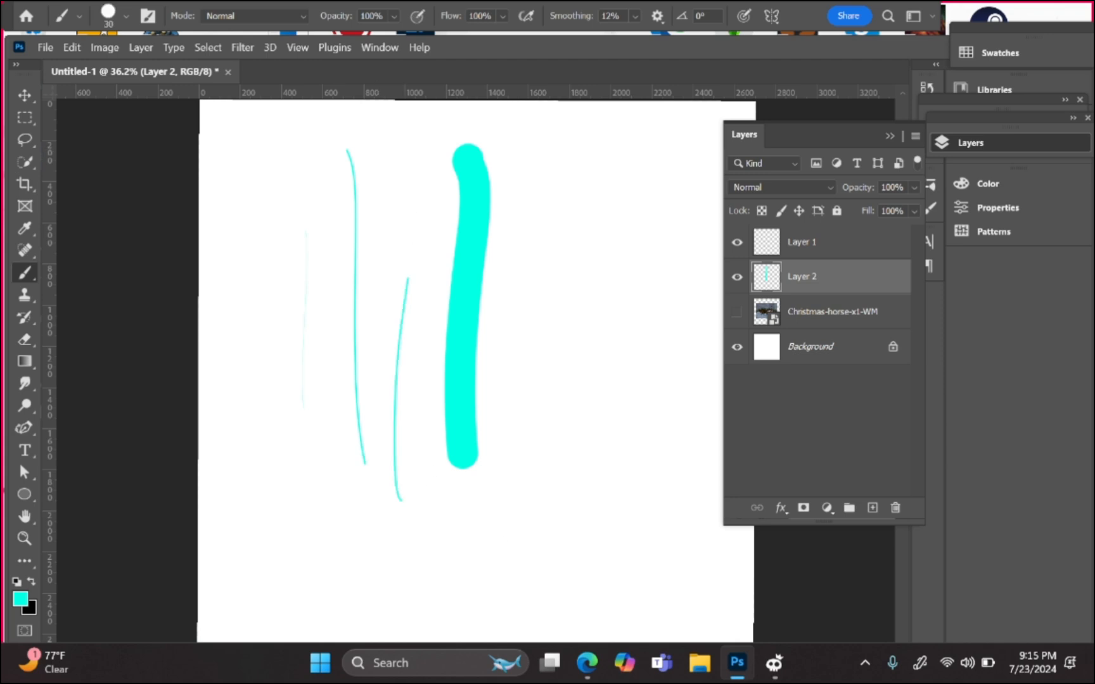
{"action": "left_click_drag", "start_coordinate": [546, 343], "coordinate": [548, 496]}
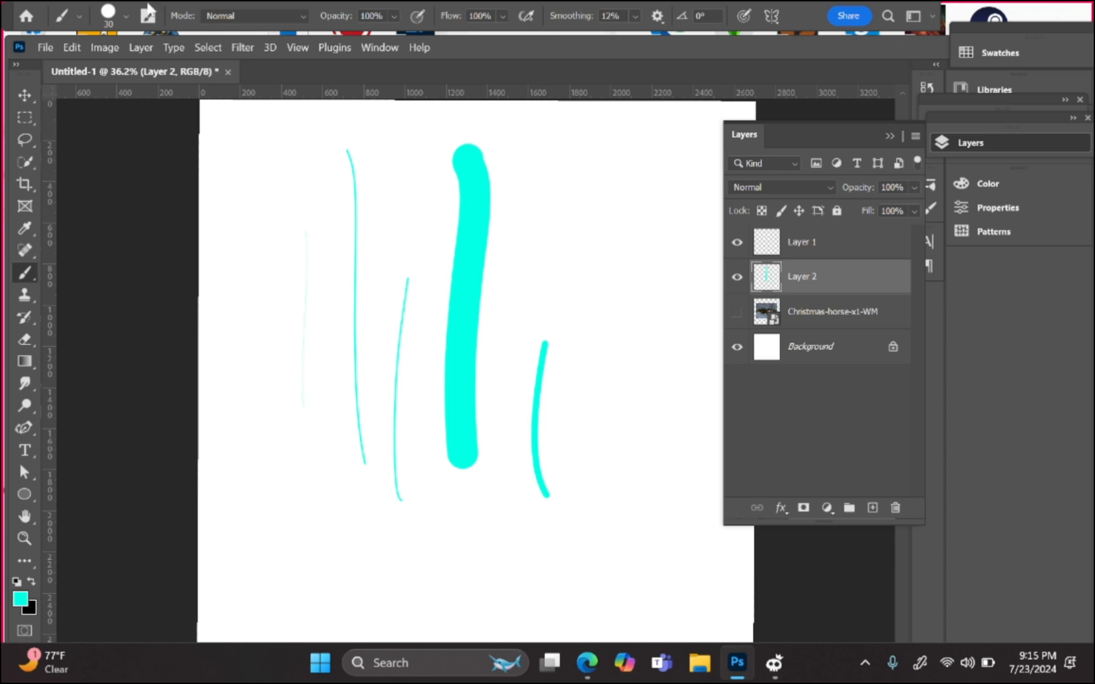
Step: Raise the brush size to 56 px and draw a cyan opening square bracket
{"action": "left_click", "coordinate": [126, 16]}
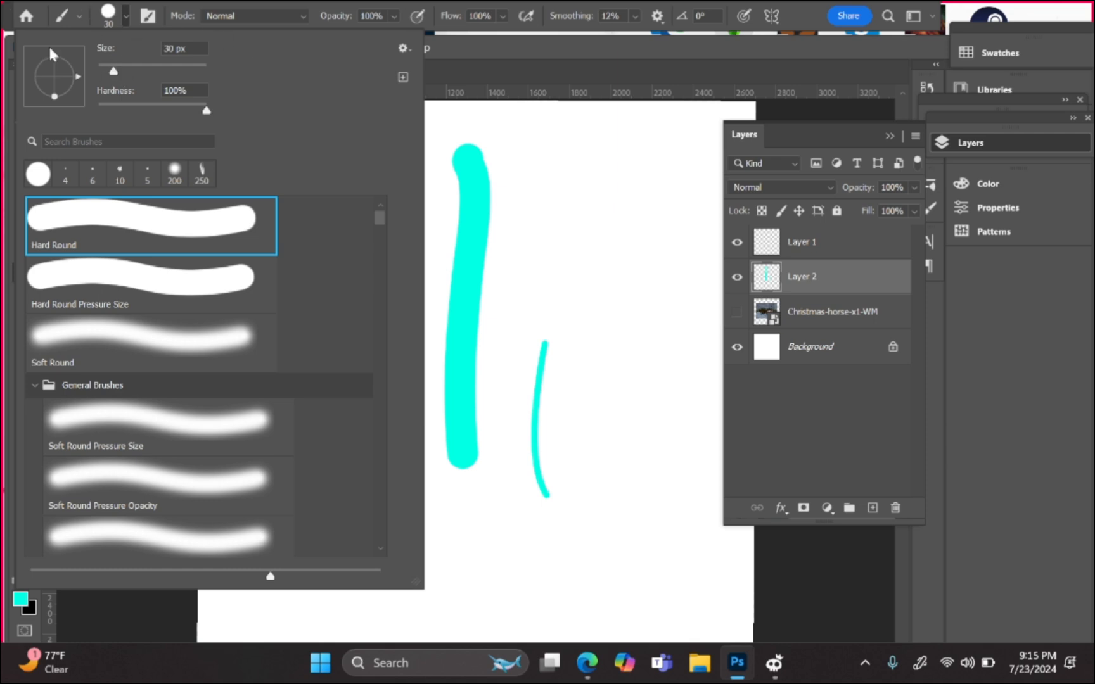
{"action": "mouse_move", "coordinate": [116, 73]}
{"action": "left_mouse_down"}
{"action": "mouse_move", "coordinate": [180, 71]}
{"action": "mouse_move", "coordinate": [111, 58]}
{"action": "left_mouse_up"}
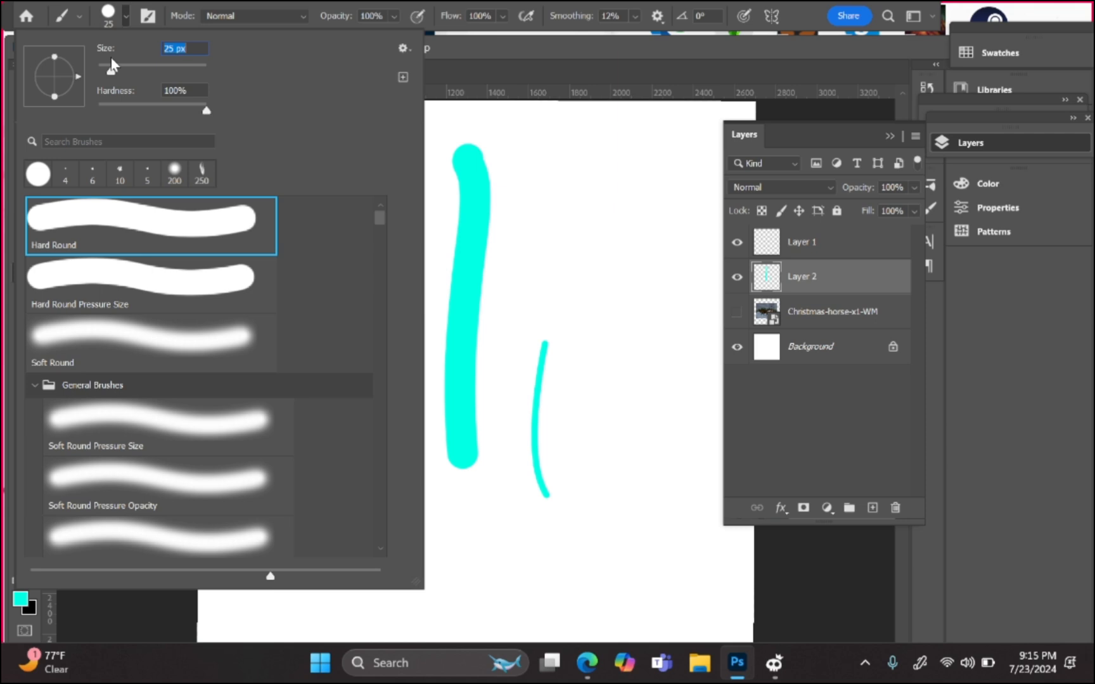
{"action": "left_click", "coordinate": [115, 5]}
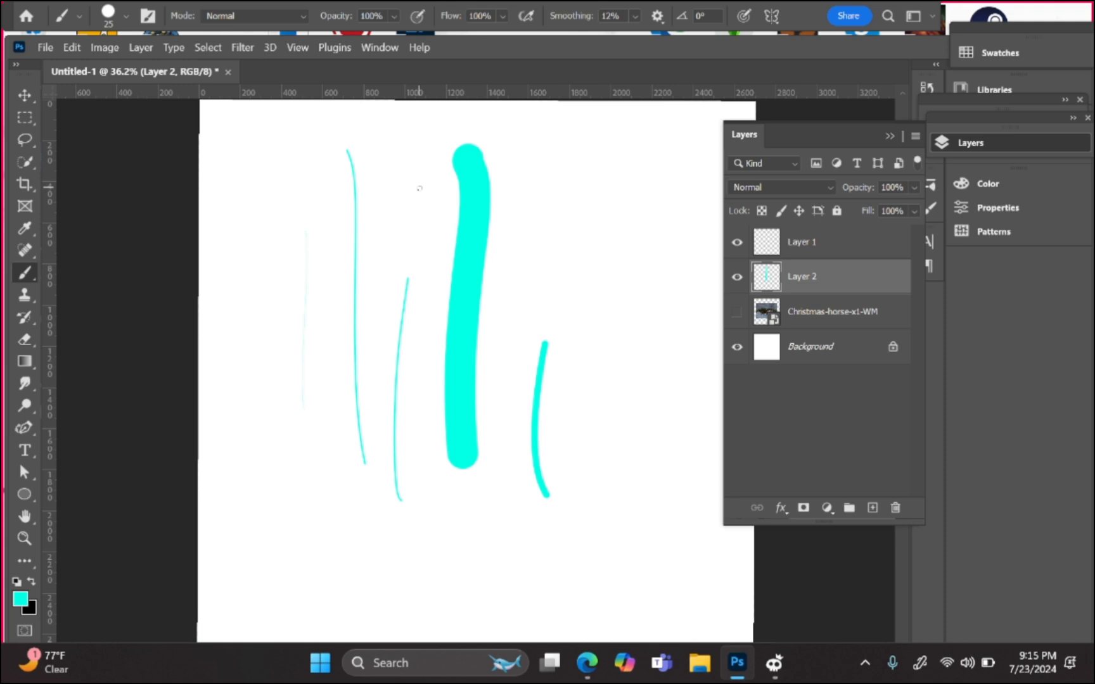
{"action": "mouse_move", "coordinate": [587, 184]}
{"action": "left_mouse_down"}
{"action": "mouse_move", "coordinate": [573, 183]}
{"action": "mouse_move", "coordinate": [568, 224]}
{"action": "mouse_move", "coordinate": [584, 223]}
{"action": "left_mouse_up"}
Step: Draw cyan square brackets and curly braces, undoing and redrawing some strokes
{"action": "mouse_move", "coordinate": [633, 181]}
{"action": "left_mouse_down"}
{"action": "mouse_move", "coordinate": [648, 218]}
{"action": "mouse_move", "coordinate": [628, 220]}
{"action": "left_mouse_up"}
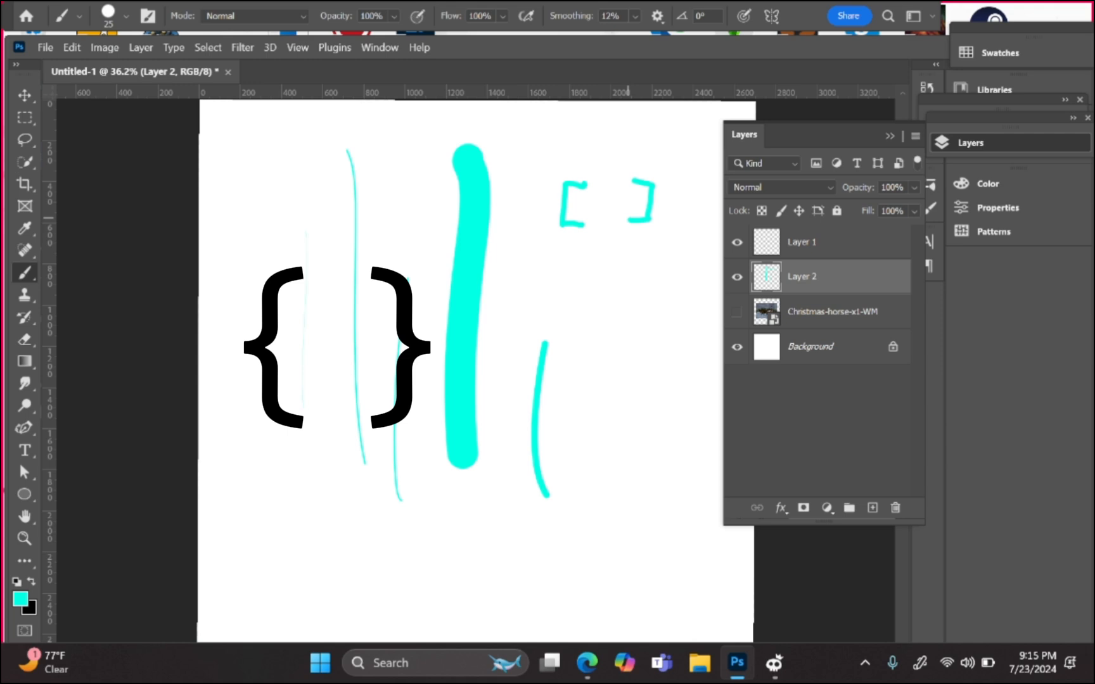
{"action": "mouse_move", "coordinate": [679, 177]}
{"action": "left_mouse_down"}
{"action": "mouse_move", "coordinate": [697, 188]}
{"action": "mouse_move", "coordinate": [696, 216]}
{"action": "mouse_move", "coordinate": [665, 263]}
{"action": "left_mouse_up"}
{"action": "key", "text": "ctrl+z"}
{"action": "mouse_move", "coordinate": [627, 260]}
{"action": "left_mouse_down"}
{"action": "mouse_move", "coordinate": [659, 290]}
{"action": "mouse_move", "coordinate": [647, 329]}
{"action": "mouse_move", "coordinate": [627, 337]}
{"action": "left_mouse_up"}
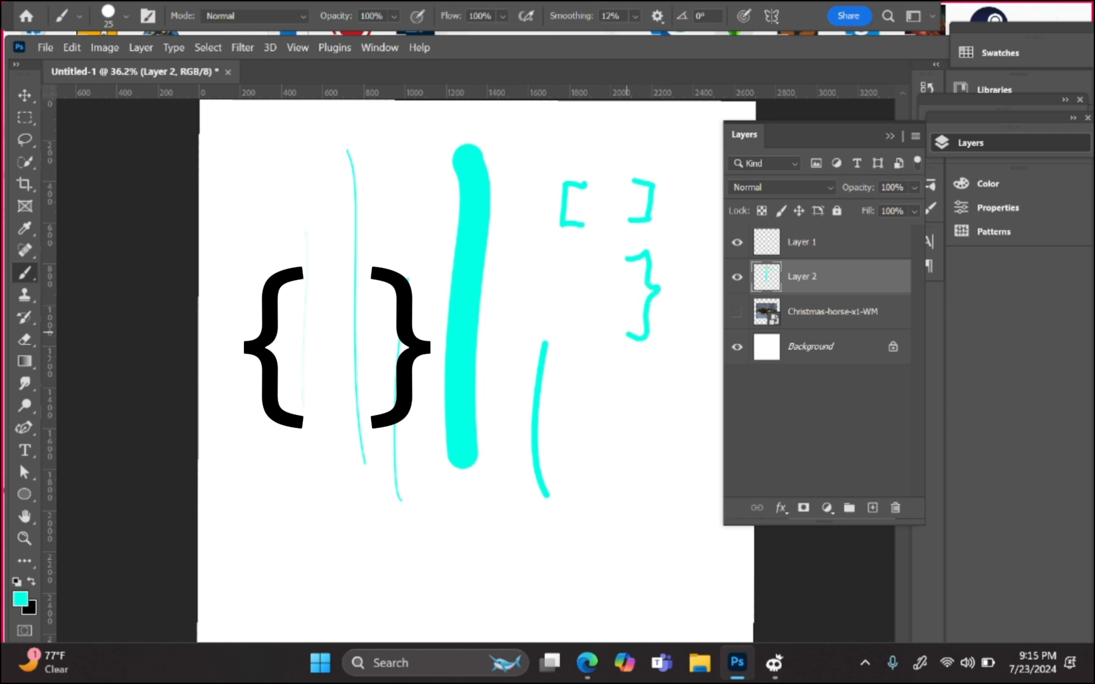
{"action": "mouse_move", "coordinate": [597, 262]}
{"action": "left_mouse_down"}
{"action": "mouse_move", "coordinate": [566, 307]}
{"action": "mouse_move", "coordinate": [577, 355]}
{"action": "left_mouse_up"}
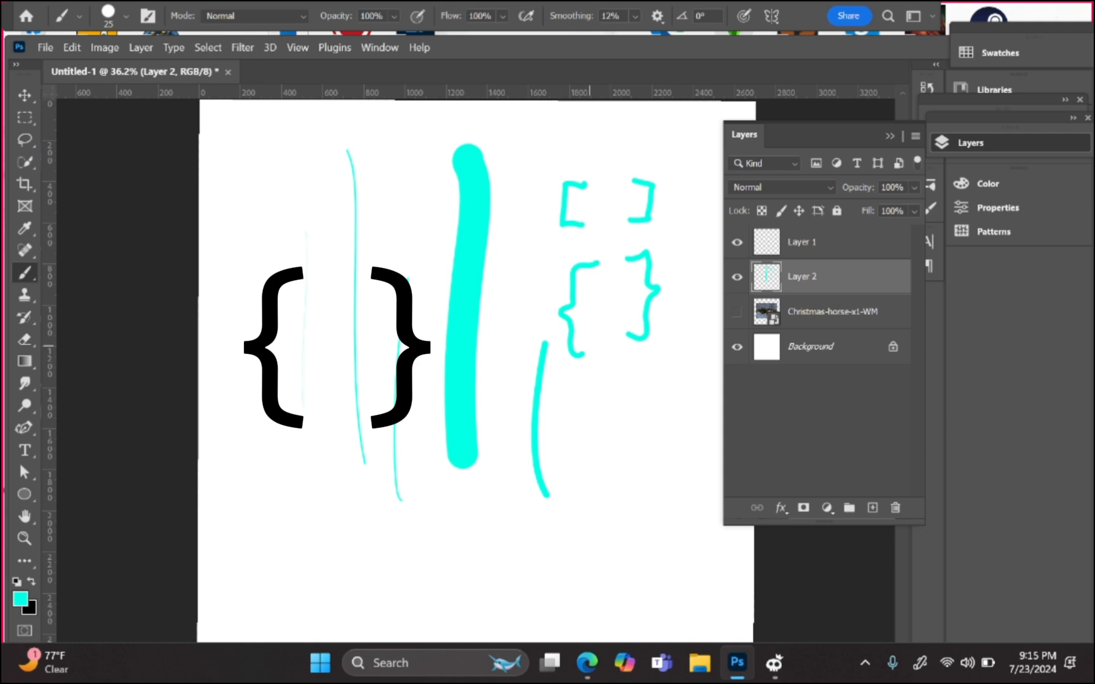
{"action": "key", "text": "ctrl+z"}
{"action": "key", "text": "ctrl+z"}
{"action": "key", "text": "ctrl+z"}
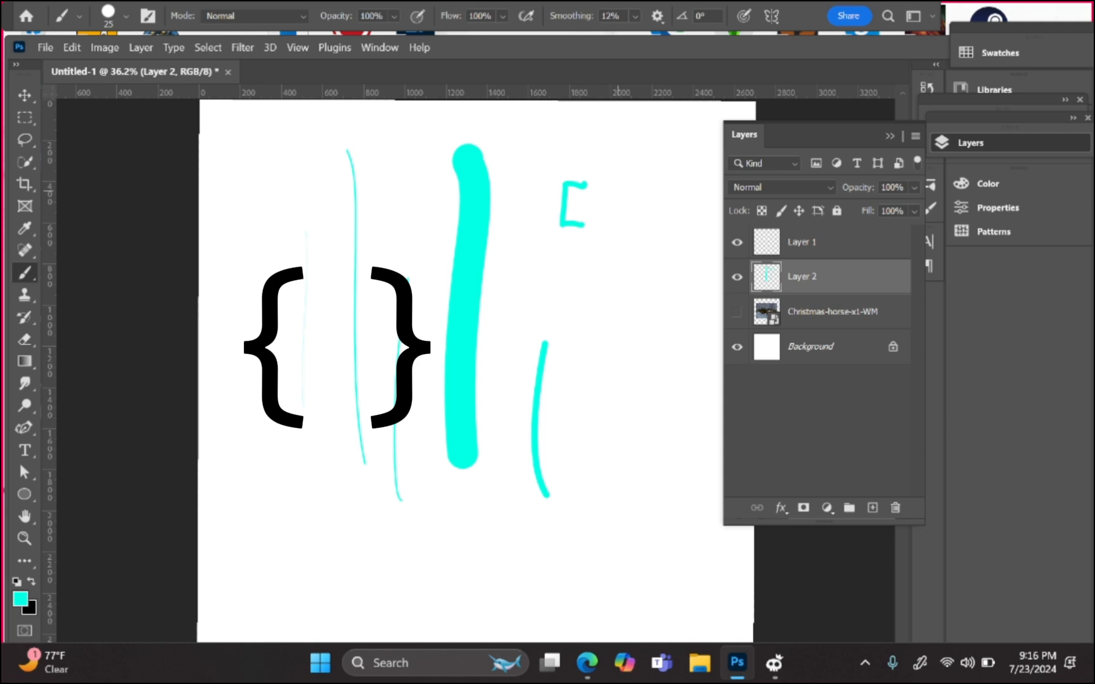
{"action": "mouse_move", "coordinate": [616, 185]}
{"action": "left_mouse_down"}
{"action": "mouse_move", "coordinate": [640, 239]}
{"action": "mouse_move", "coordinate": [613, 241]}
{"action": "left_mouse_up"}
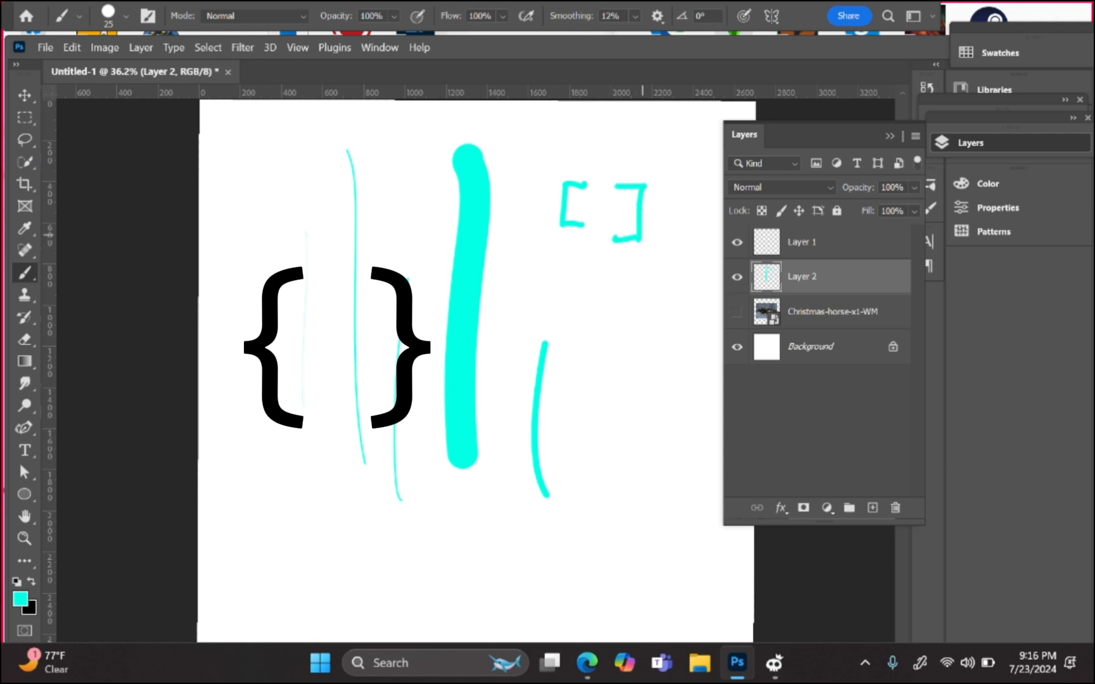
{"action": "left_click_drag", "start_coordinate": [642, 318], "coordinate": [642, 376]}
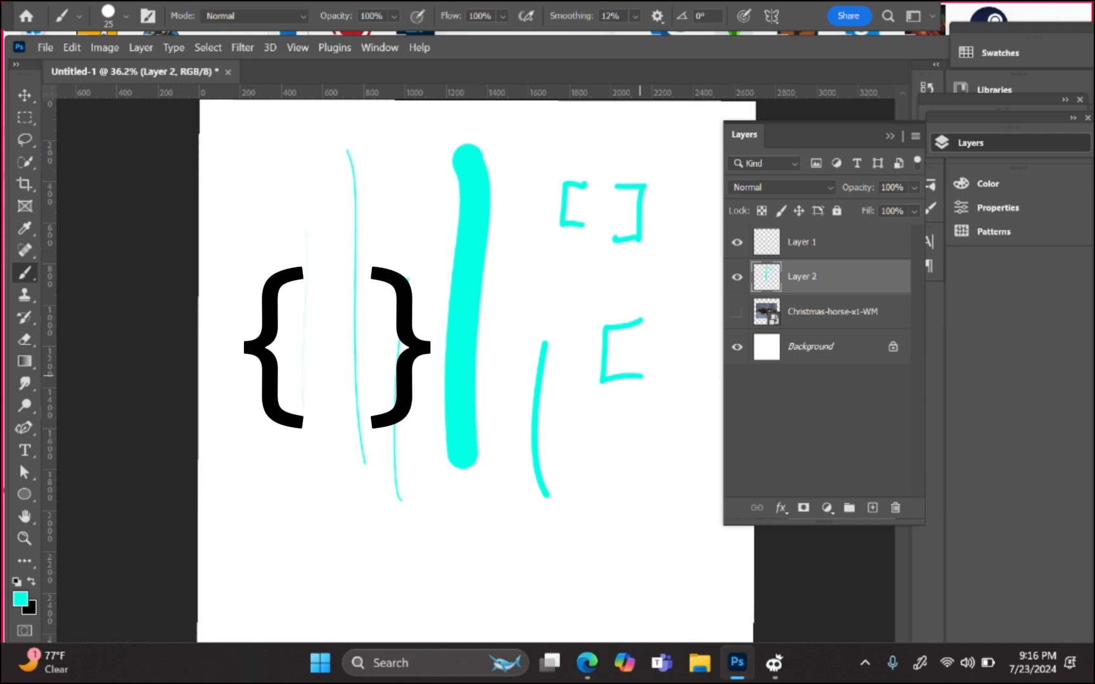
Step: Handwrite a small 'Downsize' label, then another bracket and 'upsize' with a larger brush
{"action": "key", "text": "bracketleft"}
{"action": "key", "text": "bracketleft"}
{"action": "key", "text": "bracketleft"}
{"action": "key", "text": "bracketleft"}
{"action": "key", "text": "bracketleft"}
{"action": "key", "text": "bracketleft"}
{"action": "key", "text": "bracketleft"}
{"action": "mouse_move", "coordinate": [597, 394]}
{"action": "left_mouse_down"}
{"action": "mouse_move", "coordinate": [599, 424]}
{"action": "mouse_move", "coordinate": [622, 404]}
{"action": "left_mouse_up"}
{"action": "mouse_move", "coordinate": [633, 401]}
{"action": "left_mouse_down"}
{"action": "mouse_move", "coordinate": [676, 406]}
{"action": "mouse_move", "coordinate": [689, 382]}
{"action": "mouse_move", "coordinate": [717, 396]}
{"action": "left_mouse_up"}
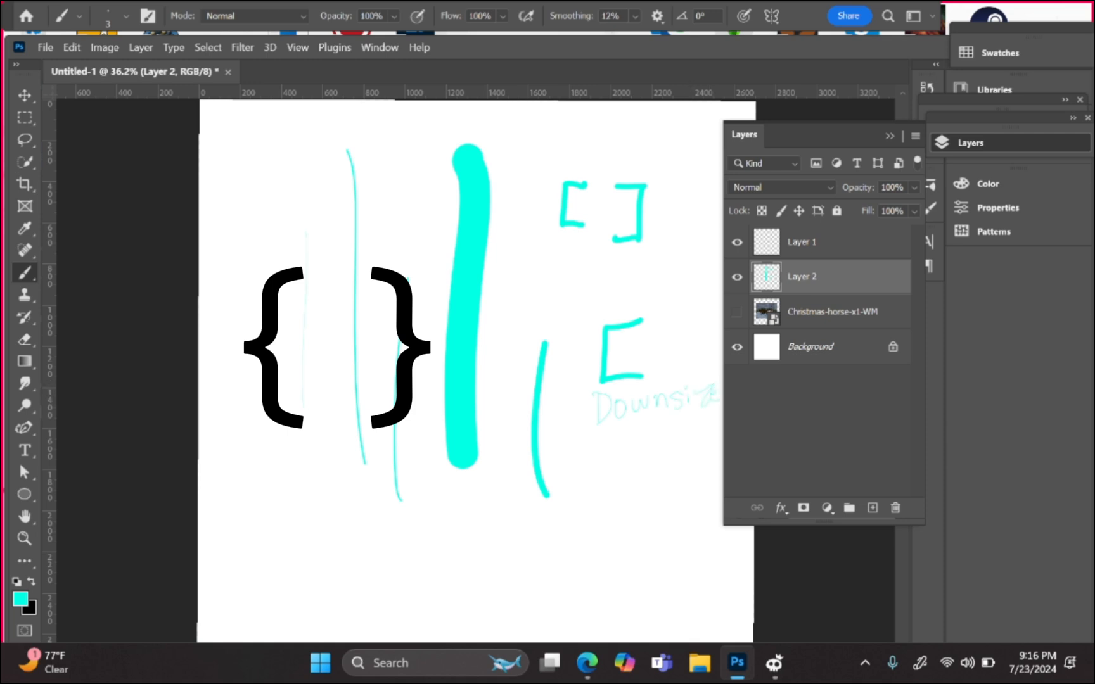
{"action": "key", "text": "bracketright"}
{"action": "key", "text": "bracketright"}
{"action": "key", "text": "bracketright"}
{"action": "mouse_move", "coordinate": [649, 441]}
{"action": "left_mouse_down"}
{"action": "mouse_move", "coordinate": [612, 456]}
{"action": "mouse_move", "coordinate": [608, 482]}
{"action": "mouse_move", "coordinate": [651, 477]}
{"action": "left_mouse_up"}
{"action": "mouse_move", "coordinate": [561, 514]}
{"action": "left_mouse_down"}
{"action": "mouse_move", "coordinate": [583, 535]}
{"action": "mouse_move", "coordinate": [583, 523]}
{"action": "mouse_move", "coordinate": [598, 530]}
{"action": "mouse_move", "coordinate": [621, 532]}
{"action": "left_mouse_up"}
{"action": "mouse_move", "coordinate": [629, 507]}
{"action": "left_mouse_down"}
{"action": "mouse_move", "coordinate": [649, 528]}
{"action": "mouse_move", "coordinate": [668, 505]}
{"action": "mouse_move", "coordinate": [684, 519]}
{"action": "left_mouse_up"}
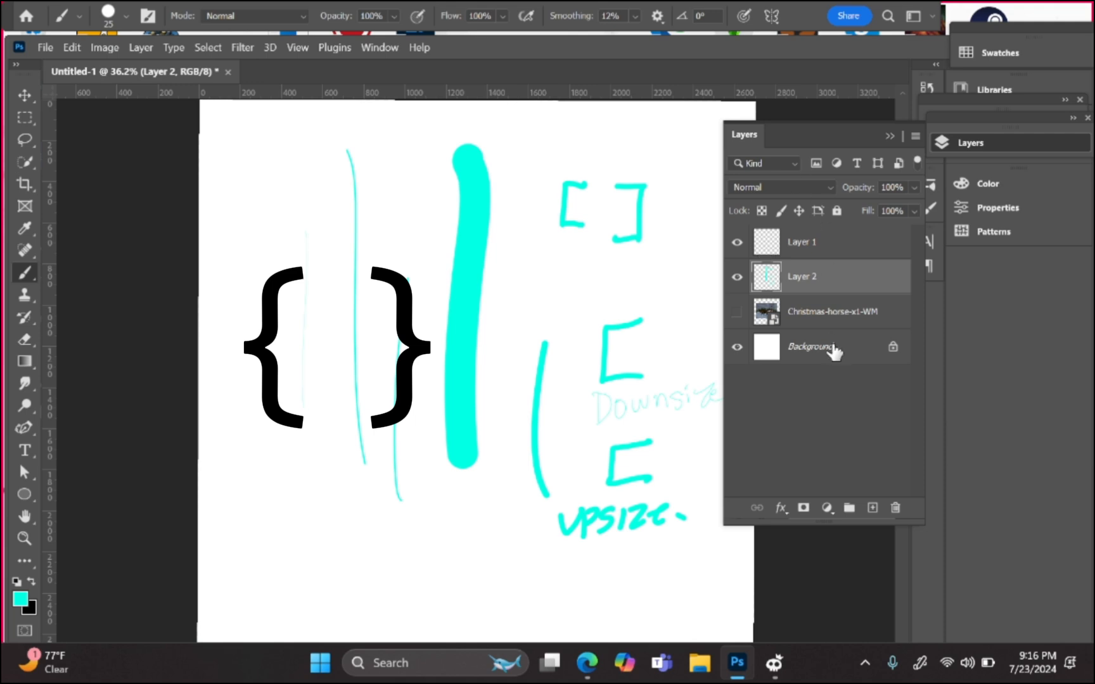
Step: Delete the scribble Layer 2, add a fresh empty layer, and set the brush size to 39 px
{"action": "left_click", "coordinate": [895, 508]}
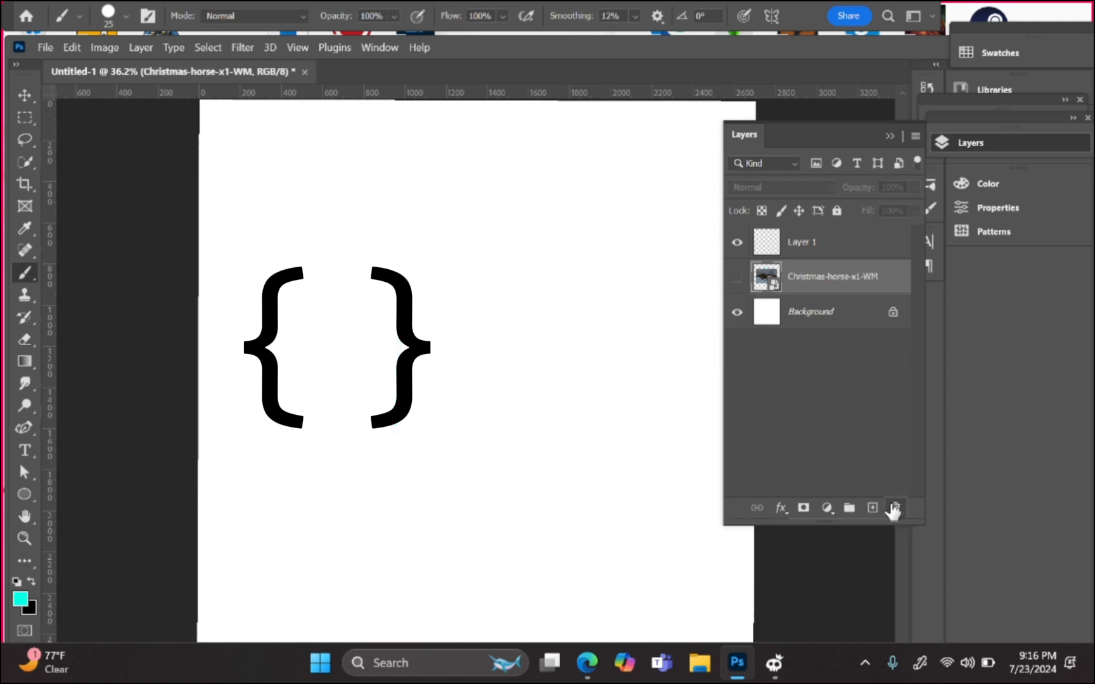
{"action": "left_click", "coordinate": [873, 508]}
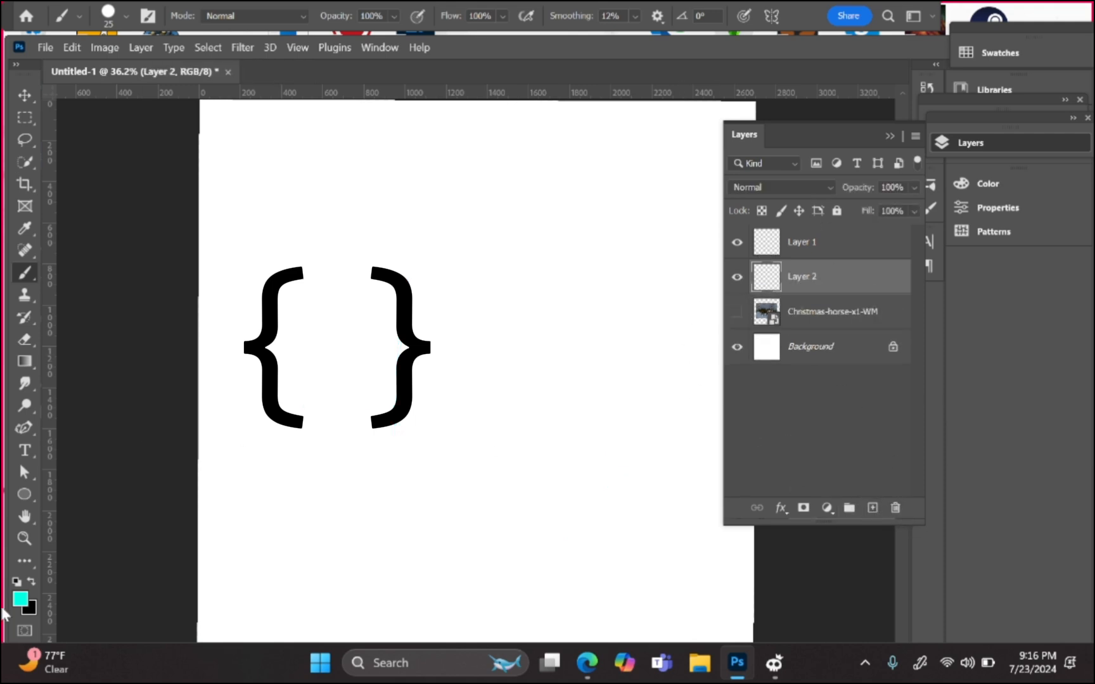
{"action": "left_click", "coordinate": [126, 16]}
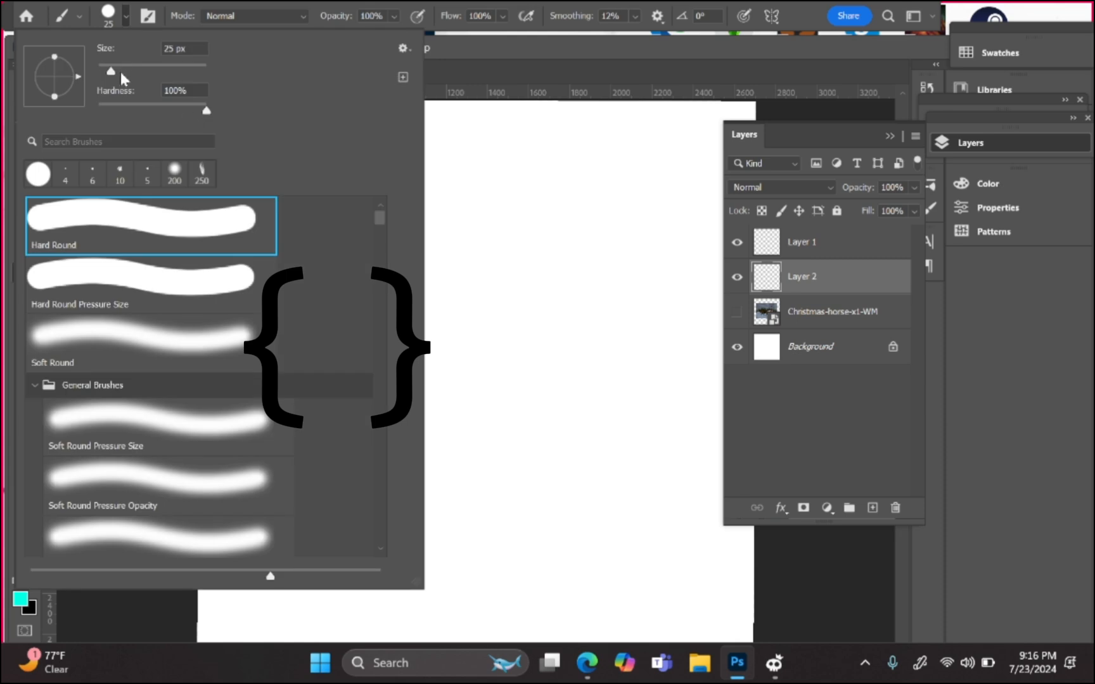
{"action": "mouse_move", "coordinate": [112, 73]}
{"action": "left_mouse_down"}
{"action": "mouse_move", "coordinate": [164, 74]}
{"action": "mouse_move", "coordinate": [117, 71]}
{"action": "left_mouse_up"}
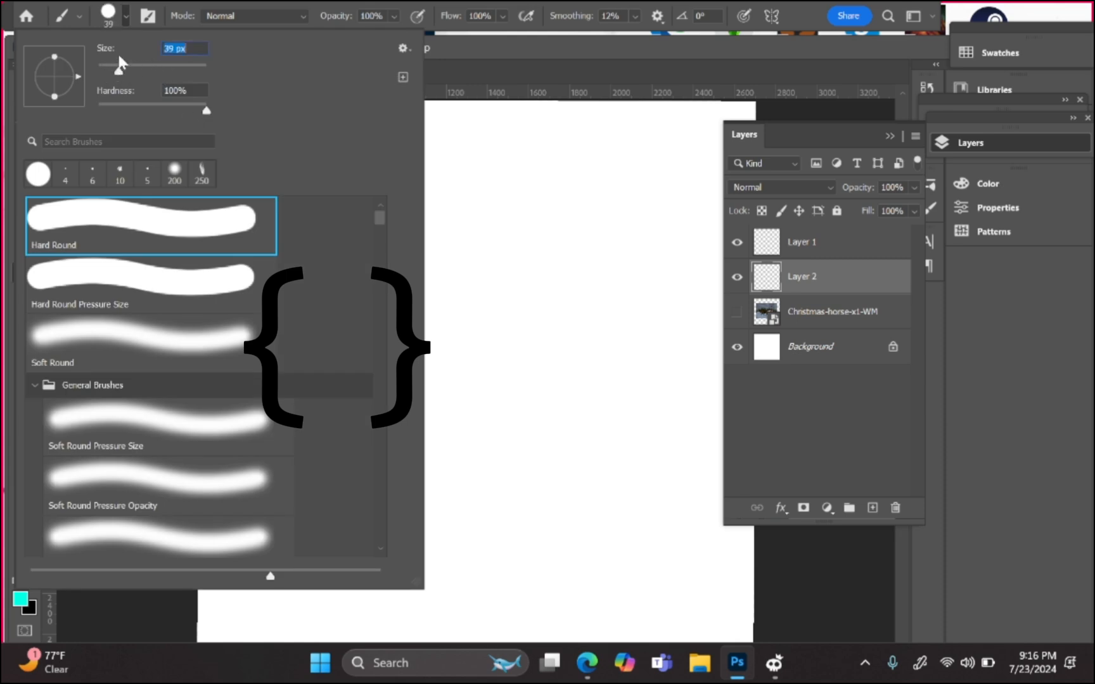
{"action": "left_click", "coordinate": [108, 17]}
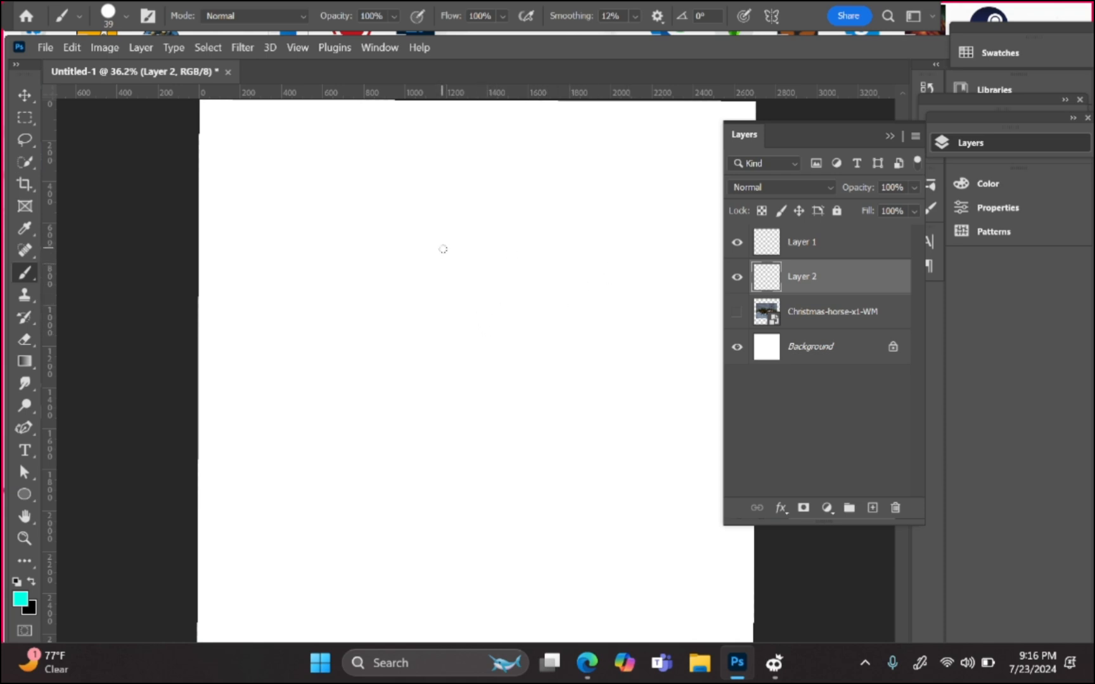
Step: Set the brush near 100 px and paint the cat's ears, eyes, nose and smiling mouth in cyan
{"action": "key", "text": "bracketright"}
{"action": "key", "text": "bracketright"}
{"action": "key", "text": "bracketright"}
{"action": "key", "text": "bracketright"}
{"action": "key", "text": "bracketright"}
{"action": "key", "text": "bracketright"}
{"action": "key", "text": "bracketright"}
{"action": "key", "text": "bracketright"}
{"action": "key", "text": "bracketright"}
{"action": "key", "text": "bracketright"}
{"action": "key", "text": "bracketright"}
{"action": "key", "text": "bracketright"}
{"action": "key", "text": "bracketright"}
{"action": "key", "text": "bracketright"}
{"action": "key", "text": "bracketright"}
{"action": "key", "text": "bracketright"}
{"action": "key", "text": "bracketleft"}
{"action": "key", "text": "bracketleft"}
{"action": "key", "text": "bracketleft"}
{"action": "key", "text": "bracketleft"}
{"action": "key", "text": "bracketleft"}
{"action": "key", "text": "bracketleft"}
{"action": "key", "text": "bracketleft"}
{"action": "key", "text": "bracketleft"}
{"action": "key", "text": "bracketleft"}
{"action": "key", "text": "bracketleft"}
{"action": "key", "text": "bracketleft"}
{"action": "key", "text": "bracketleft"}
{"action": "key", "text": "bracketleft"}
{"action": "key", "text": "bracketright"}
{"action": "key", "text": "bracketright"}
{"action": "key", "text": "bracketright"}
{"action": "key", "text": "bracketright"}
{"action": "key", "text": "bracketright"}
{"action": "key", "text": "bracketright"}
{"action": "key", "text": "bracketright"}
{"action": "key", "text": "bracketright"}
{"action": "key", "text": "bracketright"}
{"action": "key", "text": "bracketright"}
{"action": "key", "text": "bracketright"}
{"action": "key", "text": "bracketright"}
{"action": "key", "text": "bracketright"}
{"action": "key", "text": "bracketright"}
{"action": "key", "text": "bracketright"}
{"action": "key", "text": "bracketleft"}
{"action": "key", "text": "bracketleft"}
{"action": "key", "text": "bracketleft"}
{"action": "key", "text": "bracketleft"}
{"action": "key", "text": "bracketleft"}
{"action": "key", "text": "bracketleft"}
{"action": "key", "text": "bracketleft"}
{"action": "key", "text": "bracketleft"}
{"action": "key", "text": "bracketleft"}
{"action": "key", "text": "bracketleft"}
{"action": "key", "text": "bracketleft"}
{"action": "key", "text": "bracketleft"}
{"action": "key", "text": "bracketleft"}
{"action": "key", "text": "bracketleft"}
{"action": "mouse_move", "coordinate": [412, 301]}
{"action": "left_mouse_down"}
{"action": "mouse_move", "coordinate": [428, 269]}
{"action": "mouse_move", "coordinate": [442, 288]}
{"action": "mouse_move", "coordinate": [517, 280]}
{"action": "mouse_move", "coordinate": [545, 303]}
{"action": "left_mouse_up"}
{"action": "left_click_drag", "start_coordinate": [468, 340], "coordinate": [469, 360]}
{"action": "left_click_drag", "start_coordinate": [498, 309], "coordinate": [503, 322]}
{"action": "left_click_drag", "start_coordinate": [421, 313], "coordinate": [425, 331]}
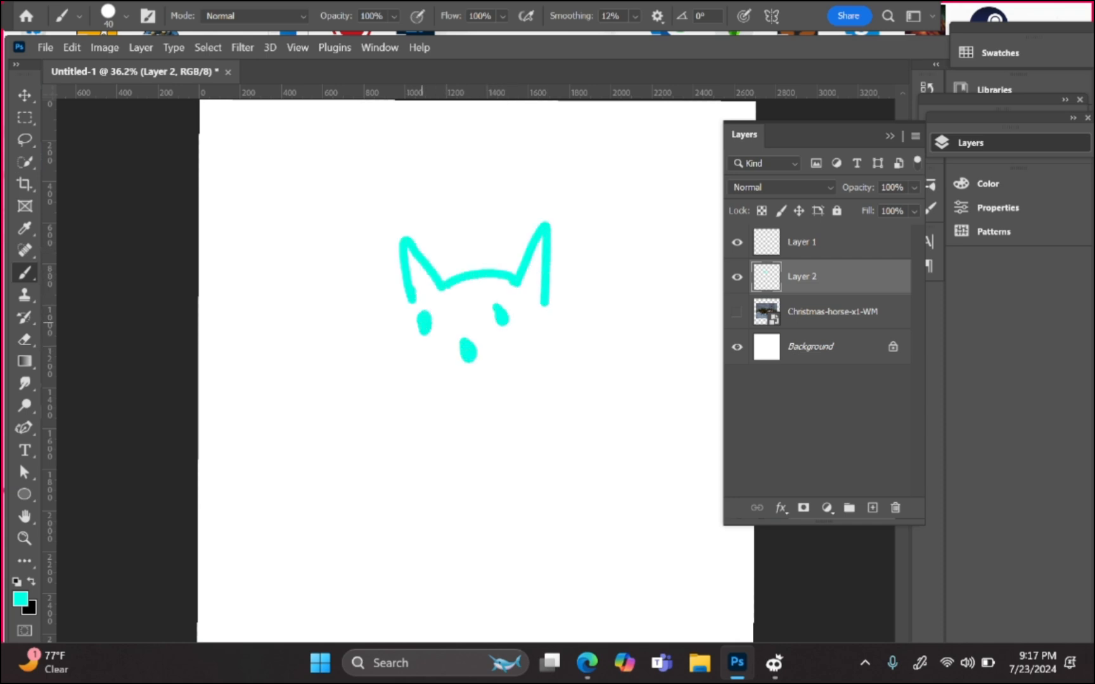
{"action": "left_click_drag", "start_coordinate": [423, 379], "coordinate": [511, 385]}
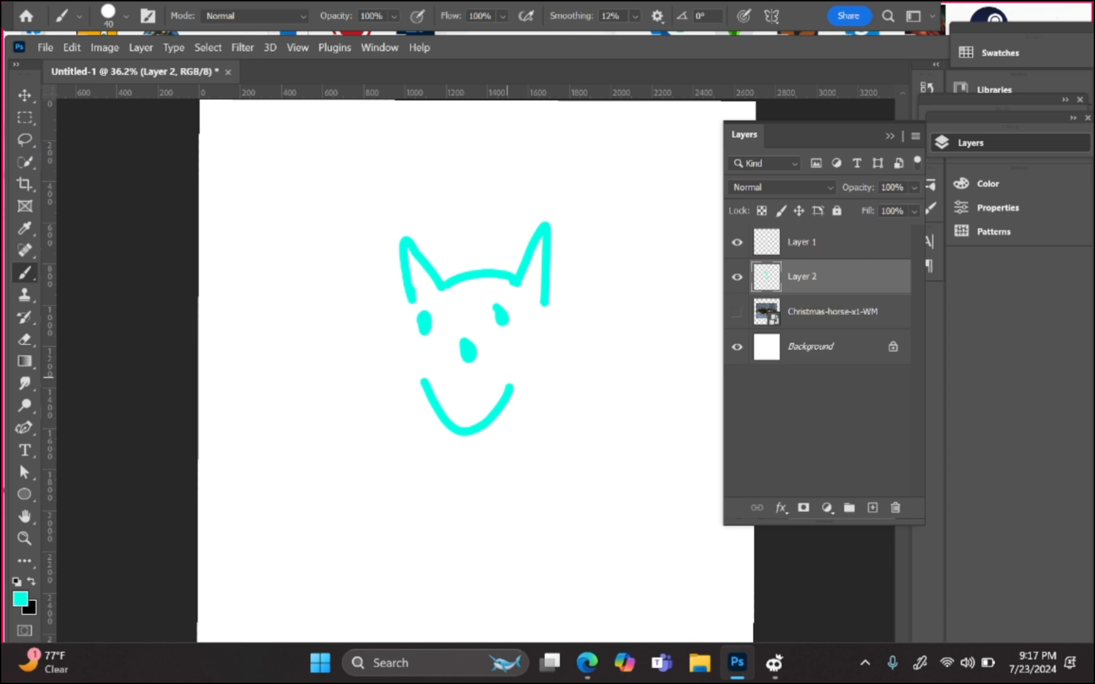
Step: Dismiss the brush error message and make Layer 2 the active painting layer again
{"action": "left_click", "coordinate": [743, 393]}
{"action": "left_click", "coordinate": [517, 460]}
{"action": "left_click", "coordinate": [621, 262]}
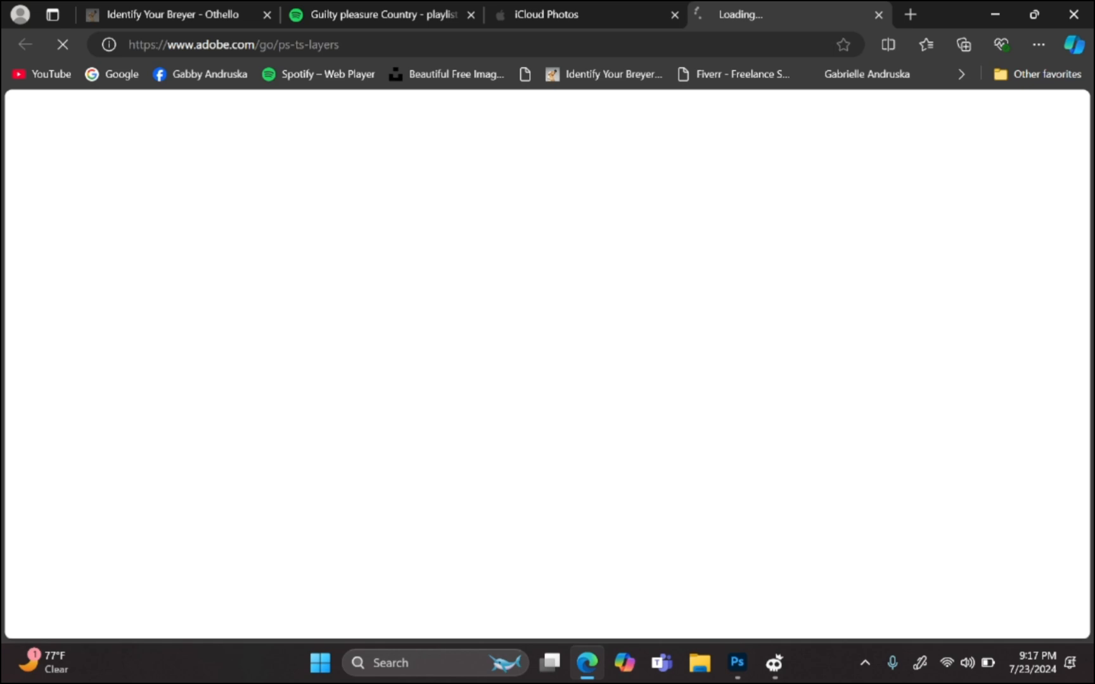
{"action": "left_click", "coordinate": [737, 663]}
{"action": "left_click", "coordinate": [828, 285]}
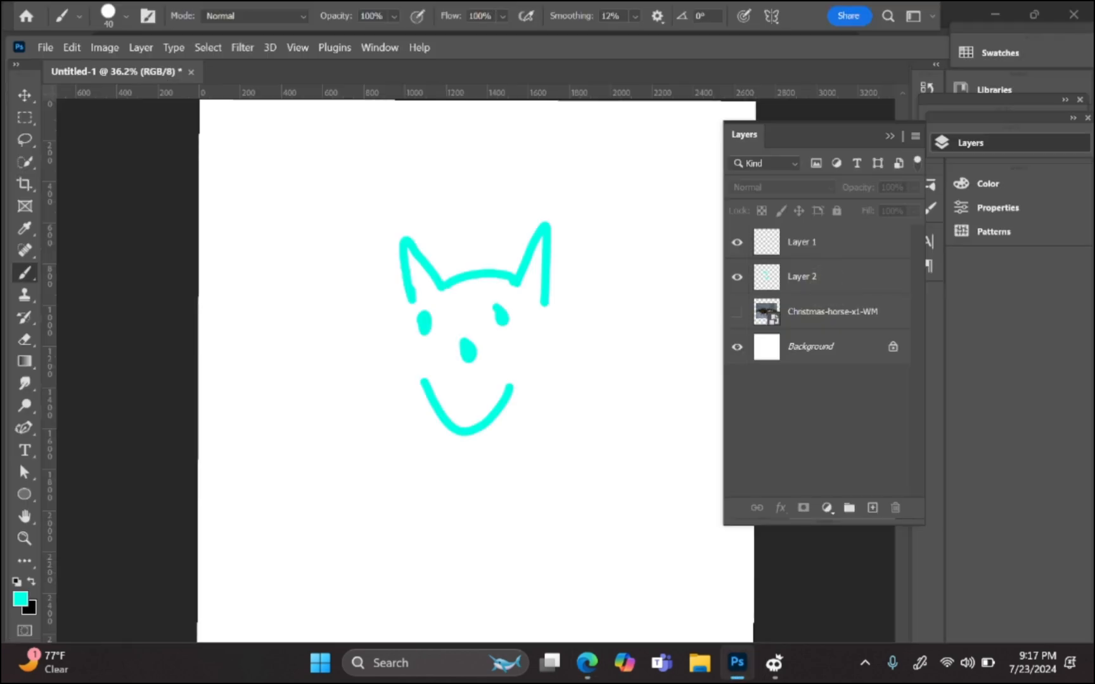
Step: Paint both sides of the cat's body and a square spiked crown with eye dots above the head
{"action": "left_click_drag", "start_coordinate": [548, 321], "coordinate": [532, 502]}
{"action": "mouse_move", "coordinate": [400, 315]}
{"action": "left_mouse_down"}
{"action": "mouse_move", "coordinate": [368, 472]}
{"action": "mouse_move", "coordinate": [396, 492]}
{"action": "left_mouse_up"}
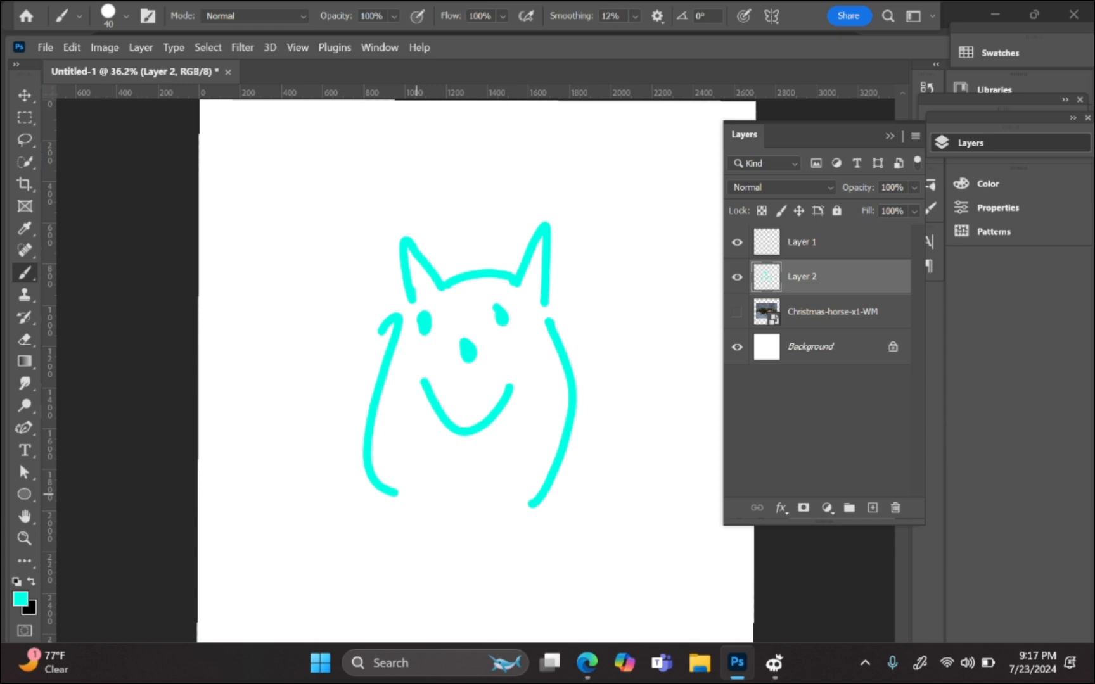
{"action": "mouse_move", "coordinate": [447, 247]}
{"action": "left_mouse_down"}
{"action": "mouse_move", "coordinate": [511, 185]}
{"action": "mouse_move", "coordinate": [450, 245]}
{"action": "left_mouse_up"}
{"action": "mouse_move", "coordinate": [450, 177]}
{"action": "left_mouse_down"}
{"action": "mouse_move", "coordinate": [472, 174]}
{"action": "mouse_move", "coordinate": [521, 128]}
{"action": "mouse_move", "coordinate": [491, 171]}
{"action": "left_mouse_up"}
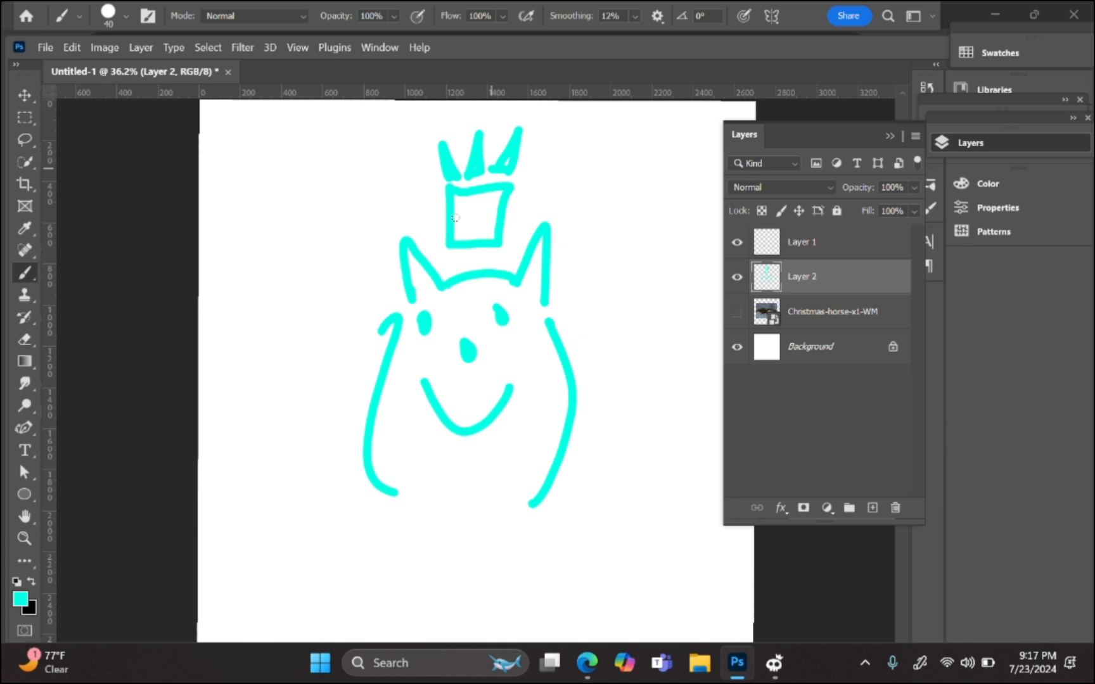
{"action": "left_click_drag", "start_coordinate": [461, 217], "coordinate": [462, 216]}
{"action": "left_click_drag", "start_coordinate": [480, 215], "coordinate": [492, 215]}
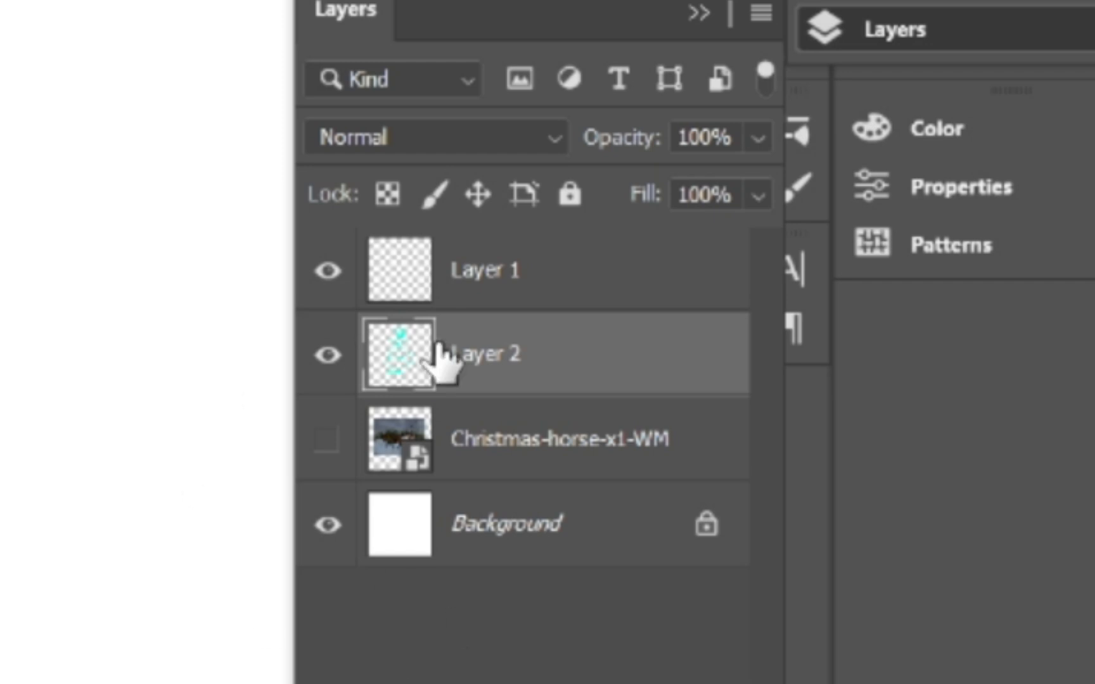
Step: Rename Layer 2 to 'Steve', fixing a mistyped letter before committing
{"action": "double_click", "coordinate": [484, 354]}
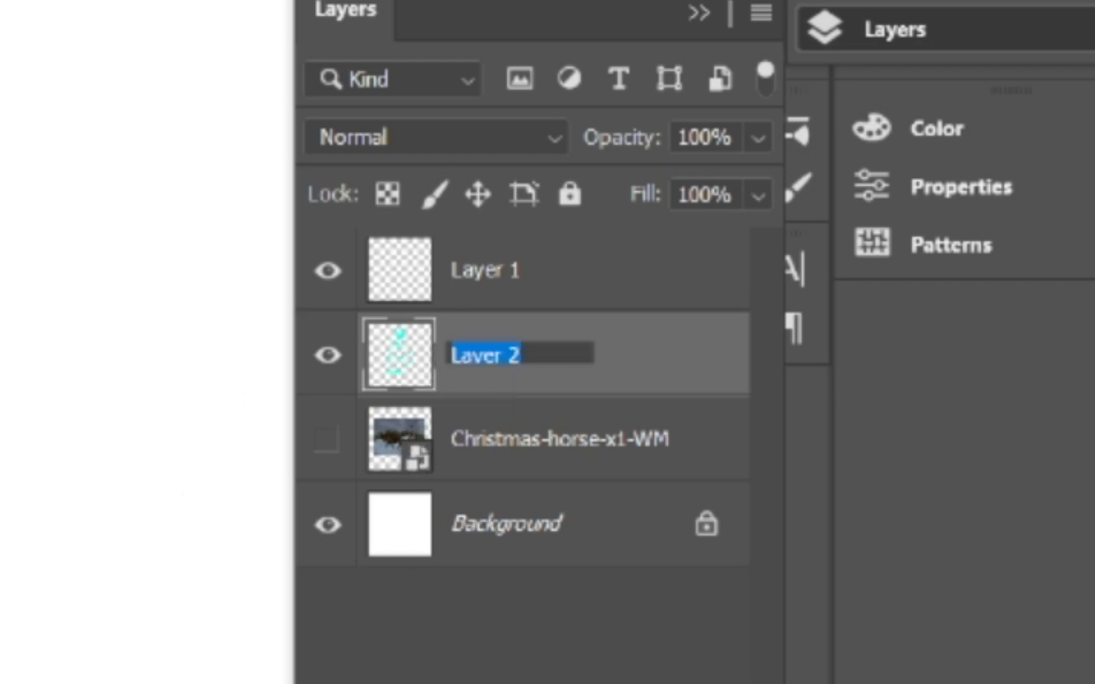
{"action": "left_click", "coordinate": [525, 443]}
{"action": "left_click", "coordinate": [493, 447]}
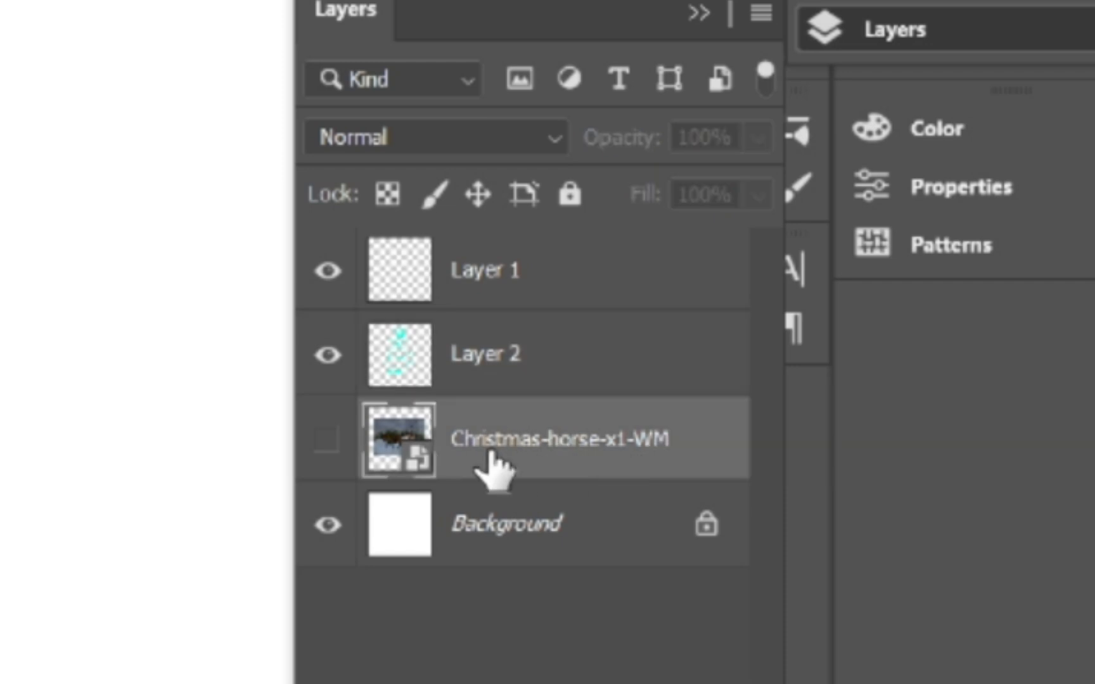
{"action": "double_click", "coordinate": [487, 361]}
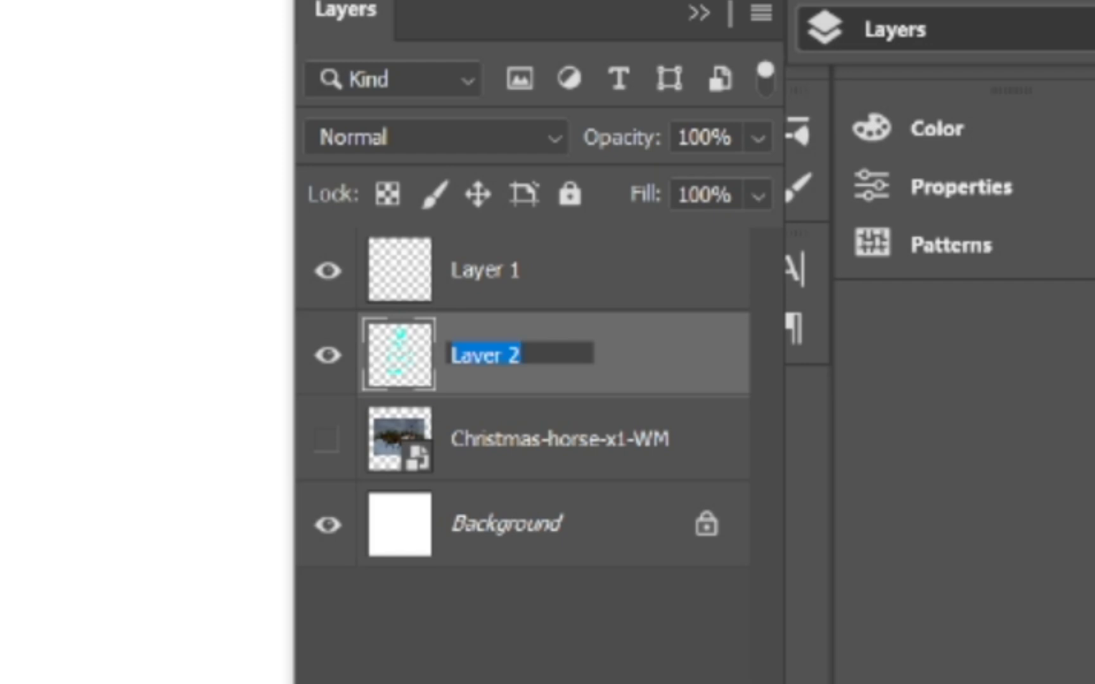
{"action": "type", "text": "Steb"}
{"action": "key", "text": "BackSpace"}
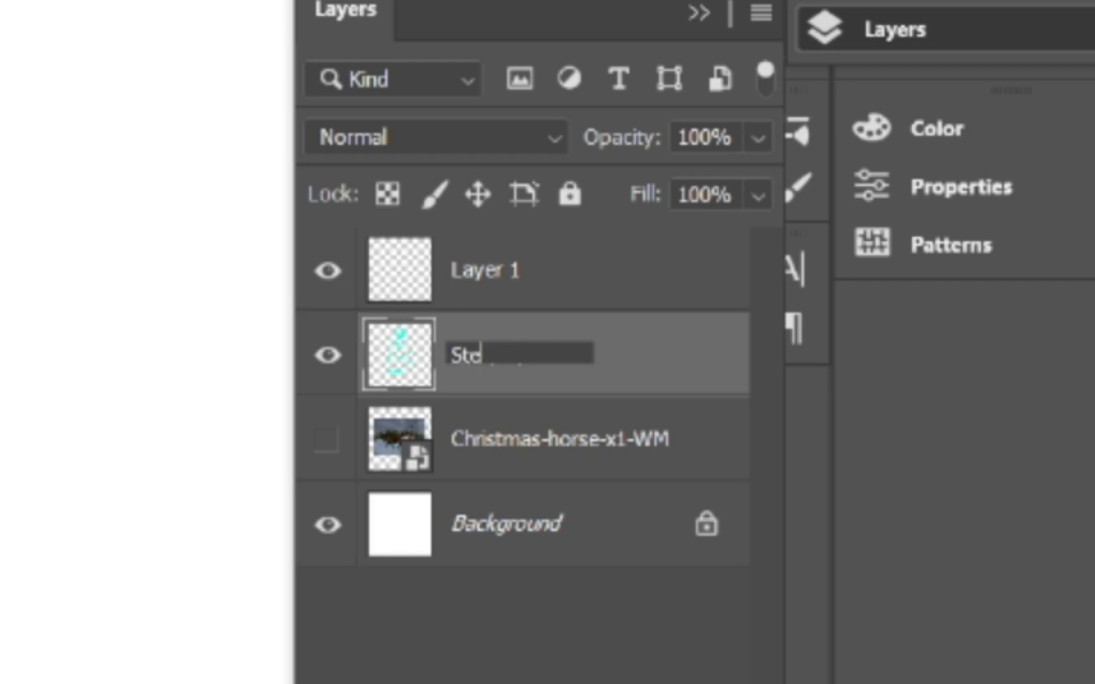
{"action": "type", "text": "ve"}
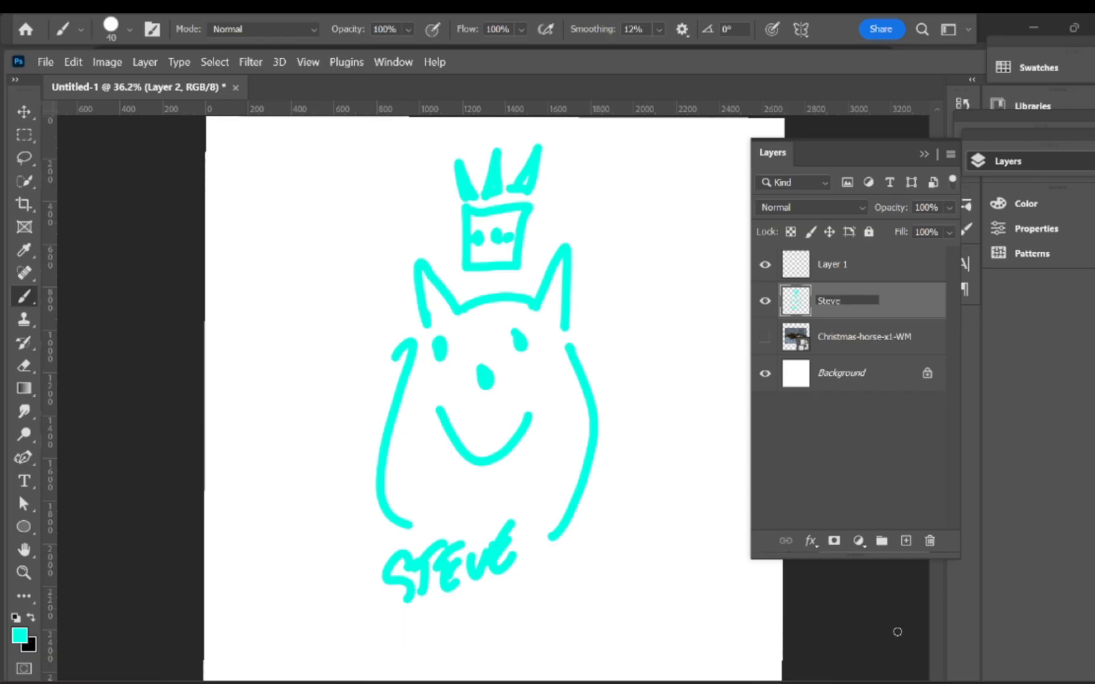
{"action": "left_click", "coordinate": [897, 632]}
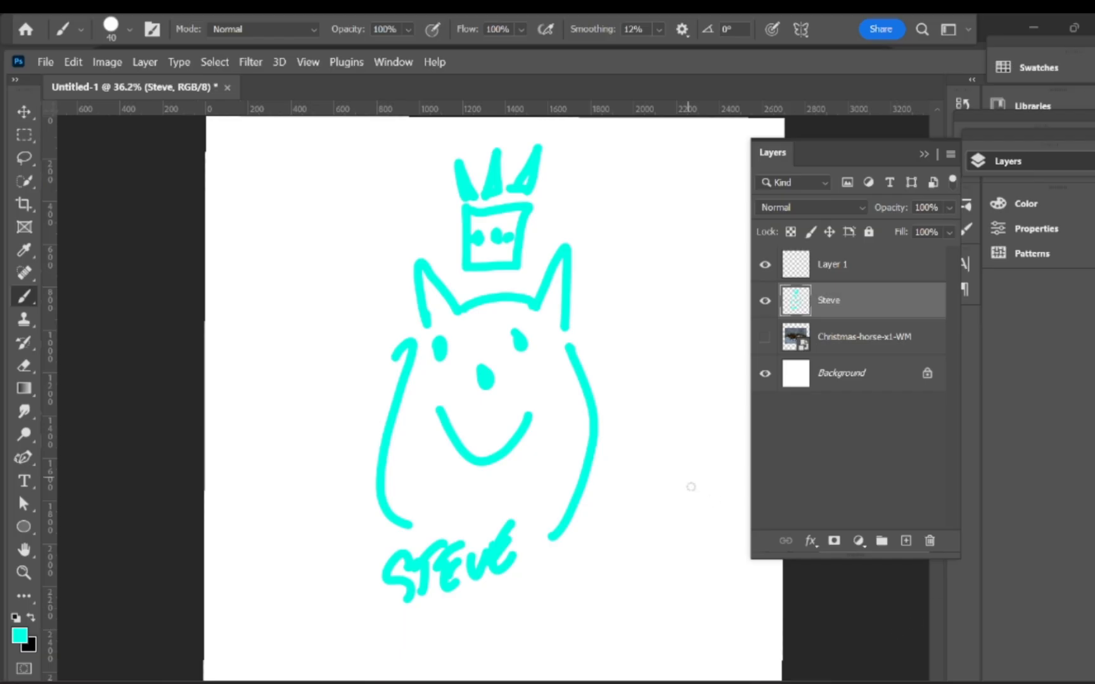
Step: On Layer 1, replace a cyan mustache attempt with a black wavy mustache across the cat's face
{"action": "left_click", "coordinate": [849, 265]}
{"action": "left_click", "coordinate": [851, 309]}
{"action": "left_click", "coordinate": [872, 278]}
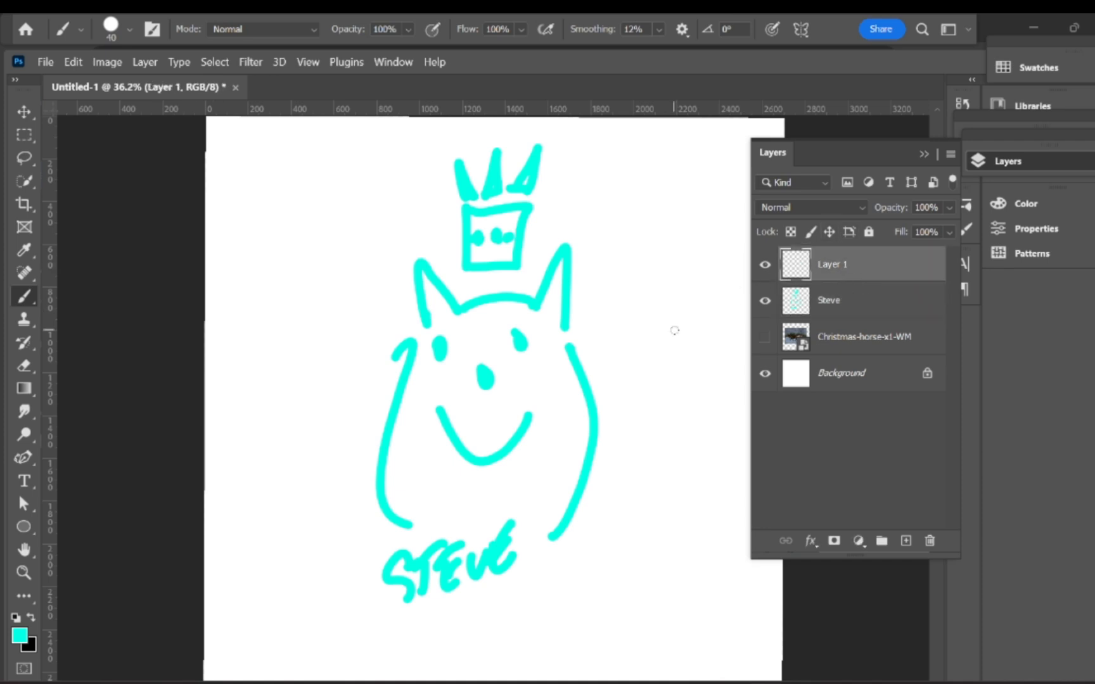
{"action": "mouse_move", "coordinate": [474, 411]}
{"action": "left_mouse_down"}
{"action": "mouse_move", "coordinate": [577, 398]}
{"action": "mouse_move", "coordinate": [376, 429]}
{"action": "left_mouse_up"}
{"action": "key", "text": "ctrl+z"}
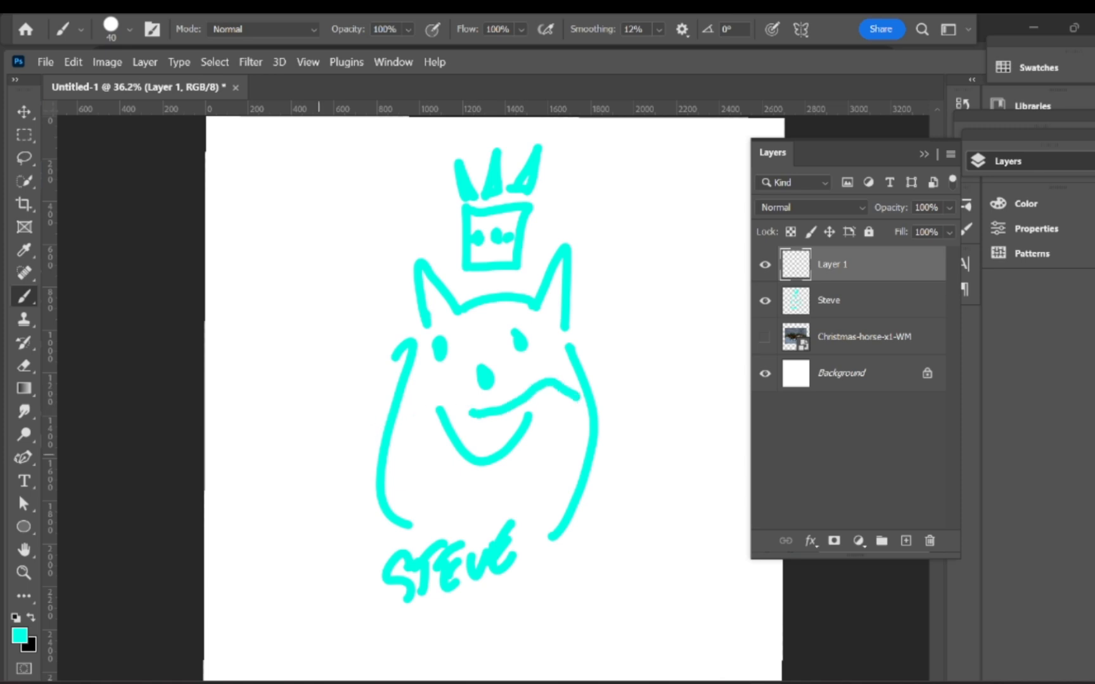
{"action": "key", "text": "ctrl+z"}
{"action": "key", "text": "x"}
{"action": "mouse_move", "coordinate": [489, 419]}
{"action": "left_mouse_down"}
{"action": "mouse_move", "coordinate": [569, 409]}
{"action": "mouse_move", "coordinate": [395, 389]}
{"action": "left_mouse_up"}
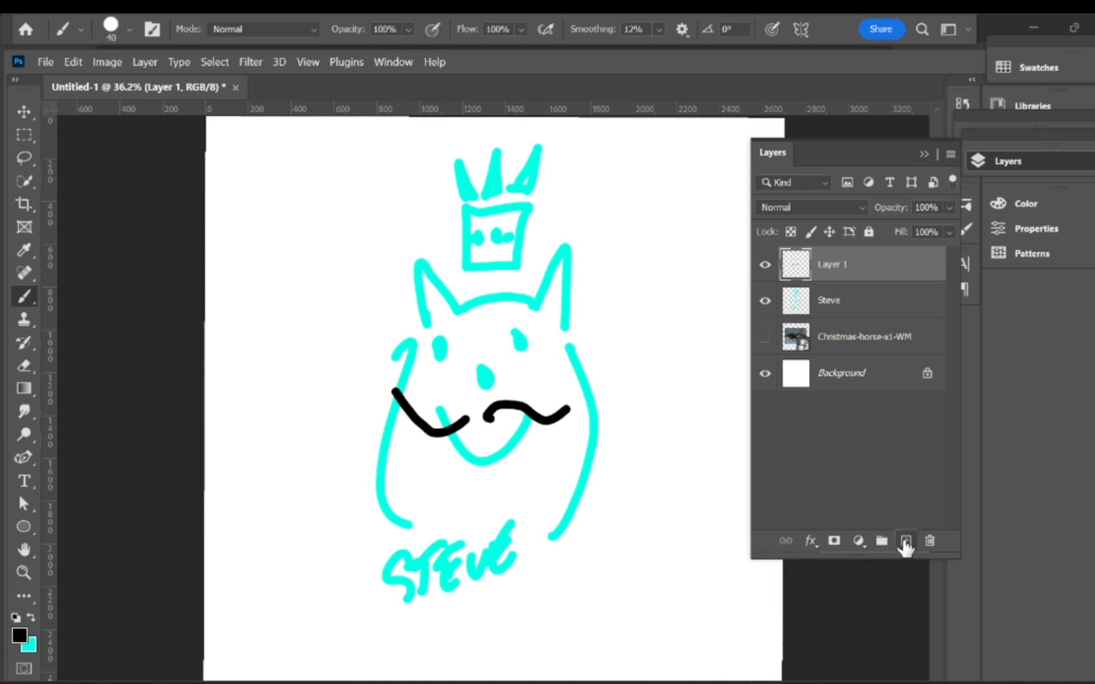
Step: Add several new empty layers to the Layers panel
{"action": "left_click", "coordinate": [905, 540]}
{"action": "left_click", "coordinate": [906, 540]}
{"action": "left_click", "coordinate": [906, 540]}
{"action": "left_click", "coordinate": [905, 541]}
{"action": "left_click", "coordinate": [905, 540]}
{"action": "left_click", "coordinate": [905, 540]}
{"action": "left_click", "coordinate": [905, 541]}
{"action": "left_click", "coordinate": [906, 541]}
{"action": "left_click", "coordinate": [905, 541]}
{"action": "double_click", "coordinate": [905, 541]}
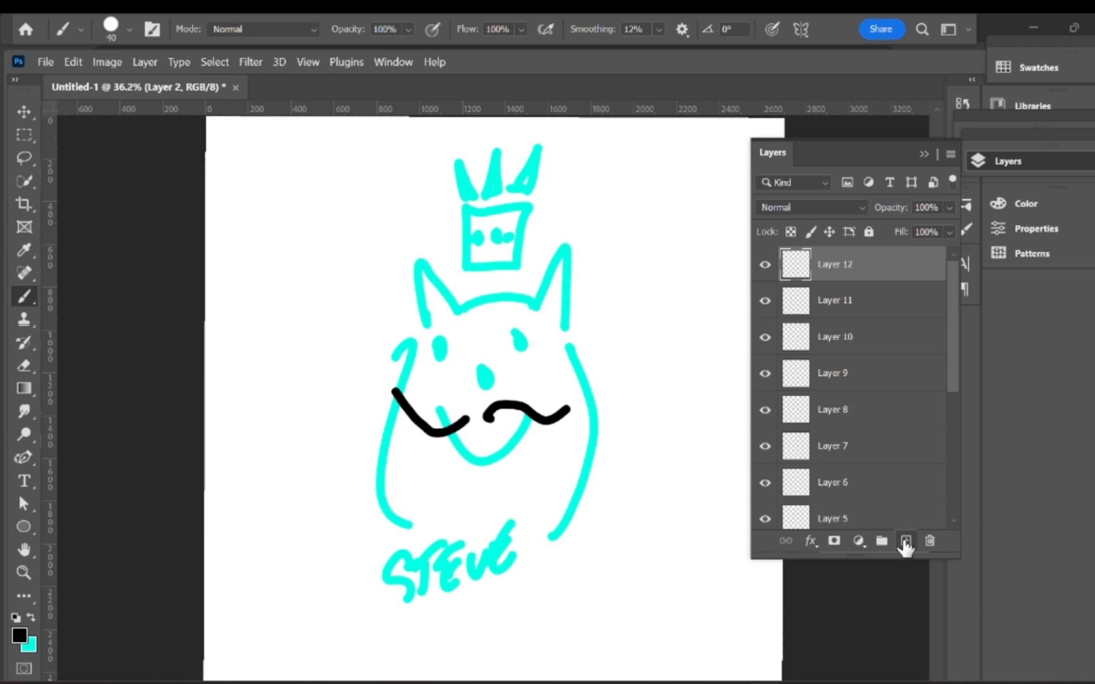
{"action": "left_click", "coordinate": [905, 541]}
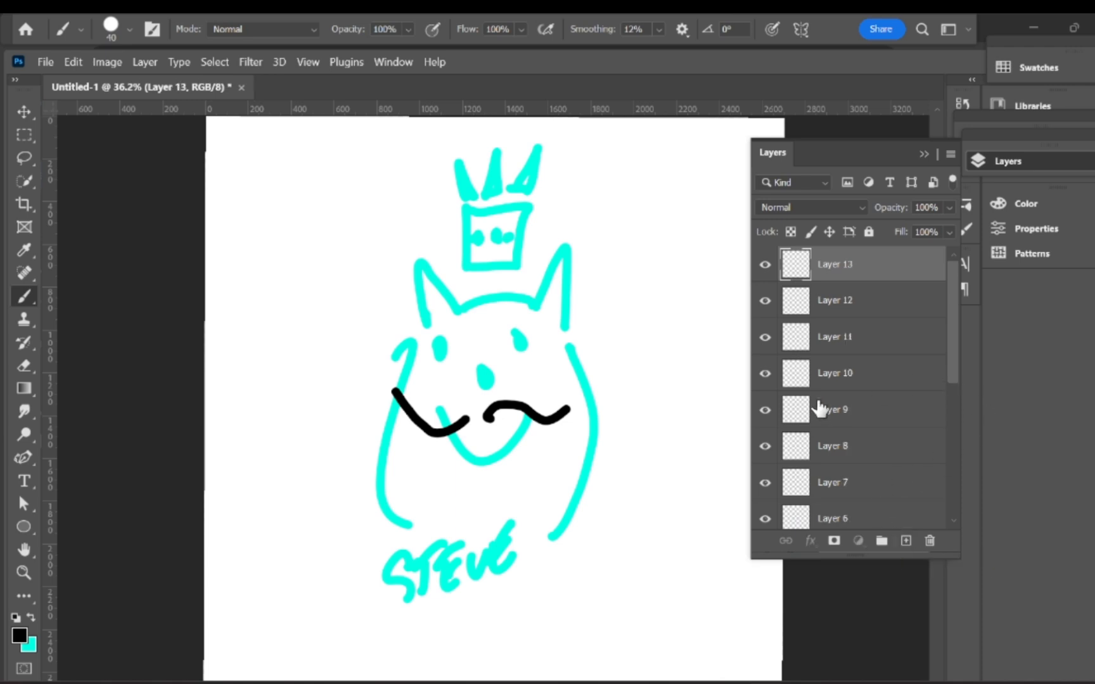
Step: Paint black test strokes on Layers 9, 12, 10 and 7 around the cat, crown and STEVE
{"action": "left_click", "coordinate": [827, 409]}
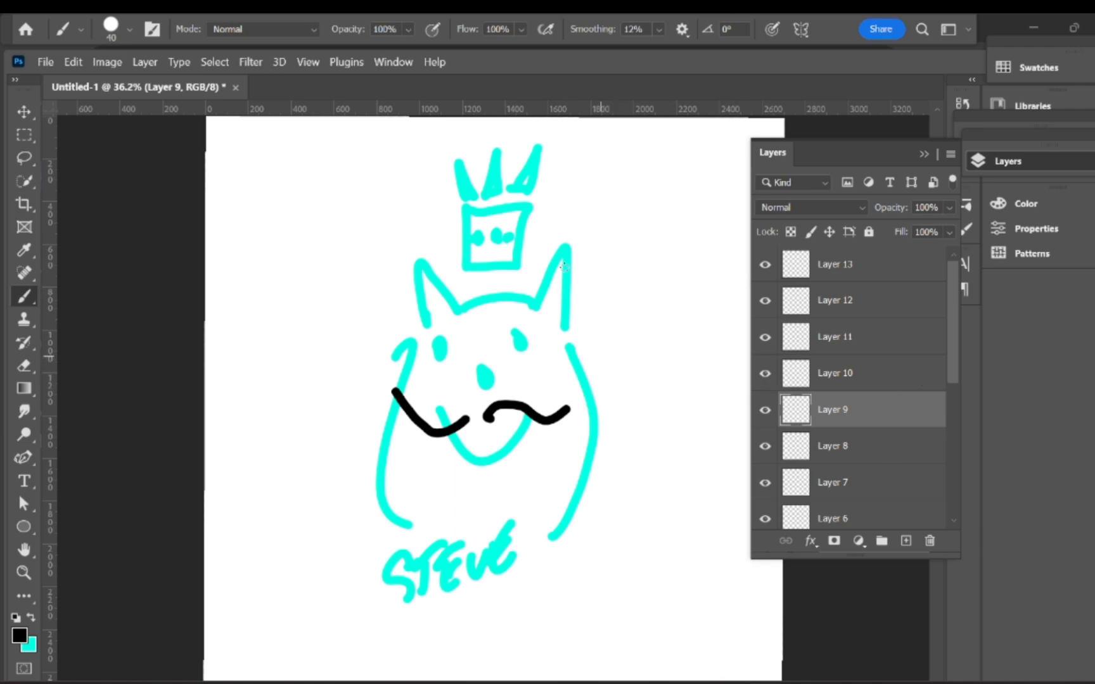
{"action": "left_click_drag", "start_coordinate": [564, 267], "coordinate": [681, 435]}
{"action": "left_click", "coordinate": [830, 299]}
{"action": "left_click_drag", "start_coordinate": [383, 216], "coordinate": [366, 434]}
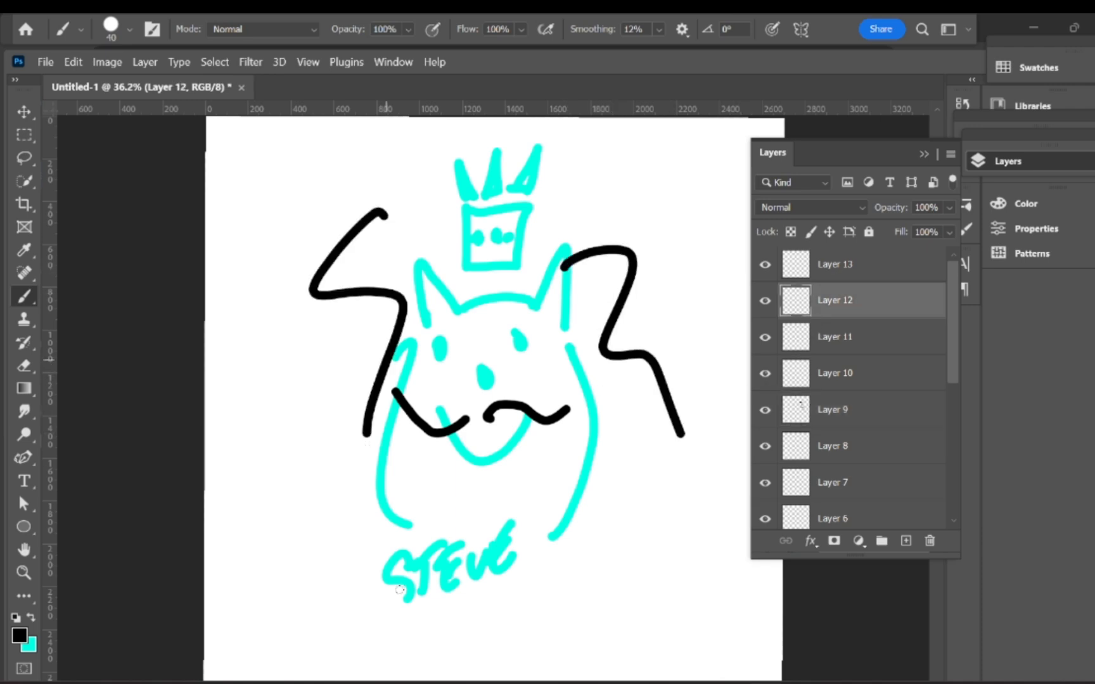
{"action": "left_click_drag", "start_coordinate": [399, 595], "coordinate": [528, 533]}
{"action": "left_click_drag", "start_coordinate": [624, 481], "coordinate": [646, 509]}
{"action": "left_click", "coordinate": [830, 372]}
{"action": "left_click_drag", "start_coordinate": [501, 215], "coordinate": [588, 232]}
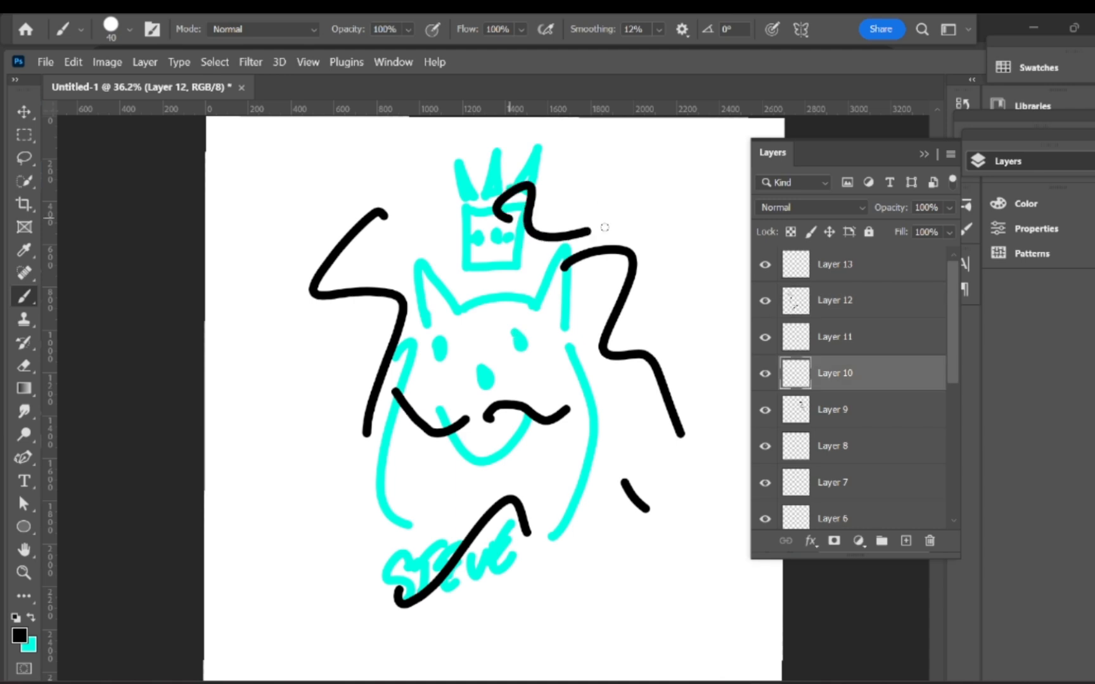
{"action": "left_click_drag", "start_coordinate": [586, 450], "coordinate": [666, 458]}
{"action": "left_click", "coordinate": [830, 482]}
{"action": "left_click_drag", "start_coordinate": [495, 480], "coordinate": [637, 529]}
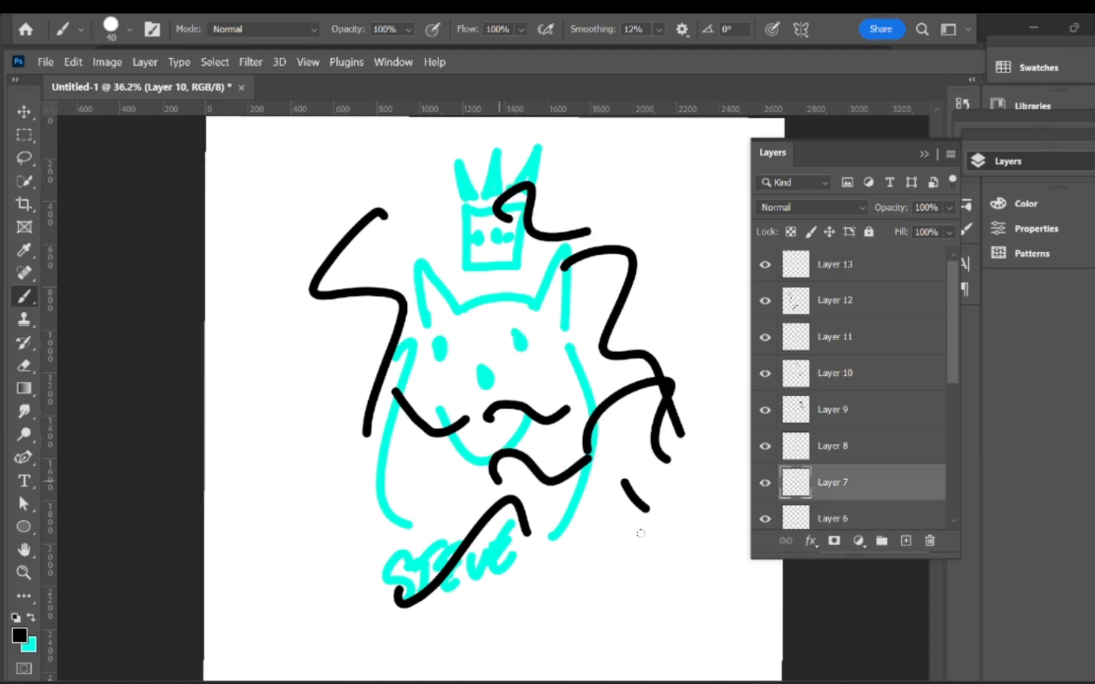
{"action": "left_click_drag", "start_coordinate": [279, 509], "coordinate": [460, 568]}
{"action": "left_click_drag", "start_coordinate": [544, 553], "coordinate": [573, 586]}
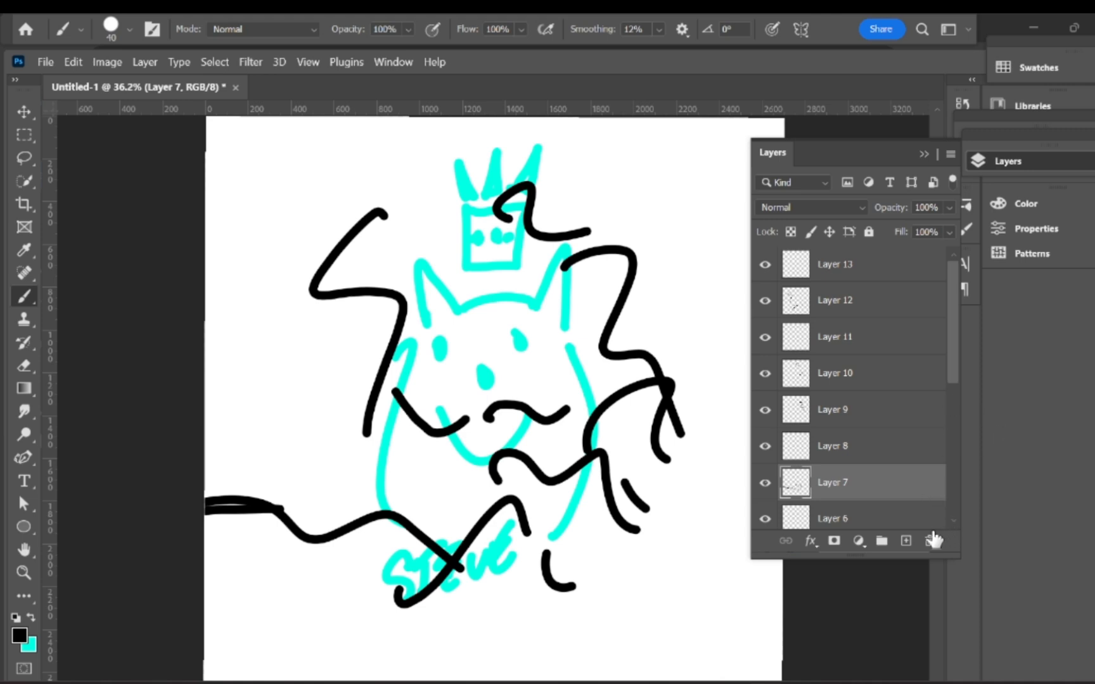
Step: Delete the scribble layers from Layer 13 down to Layer 3
{"action": "left_click", "coordinate": [933, 541]}
{"action": "left_click", "coordinate": [932, 540]}
{"action": "left_click", "coordinate": [880, 268]}
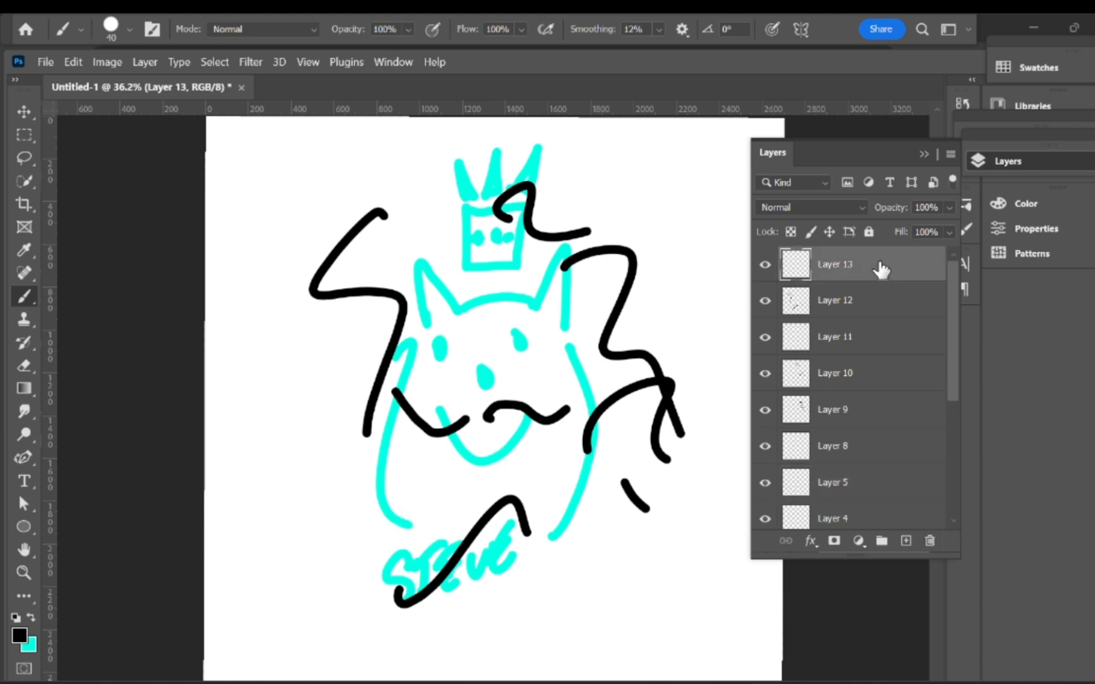
{"action": "left_click", "coordinate": [931, 541]}
{"action": "left_click", "coordinate": [931, 541]}
{"action": "left_click", "coordinate": [930, 541]}
{"action": "left_click", "coordinate": [932, 541]}
{"action": "left_click", "coordinate": [932, 542]}
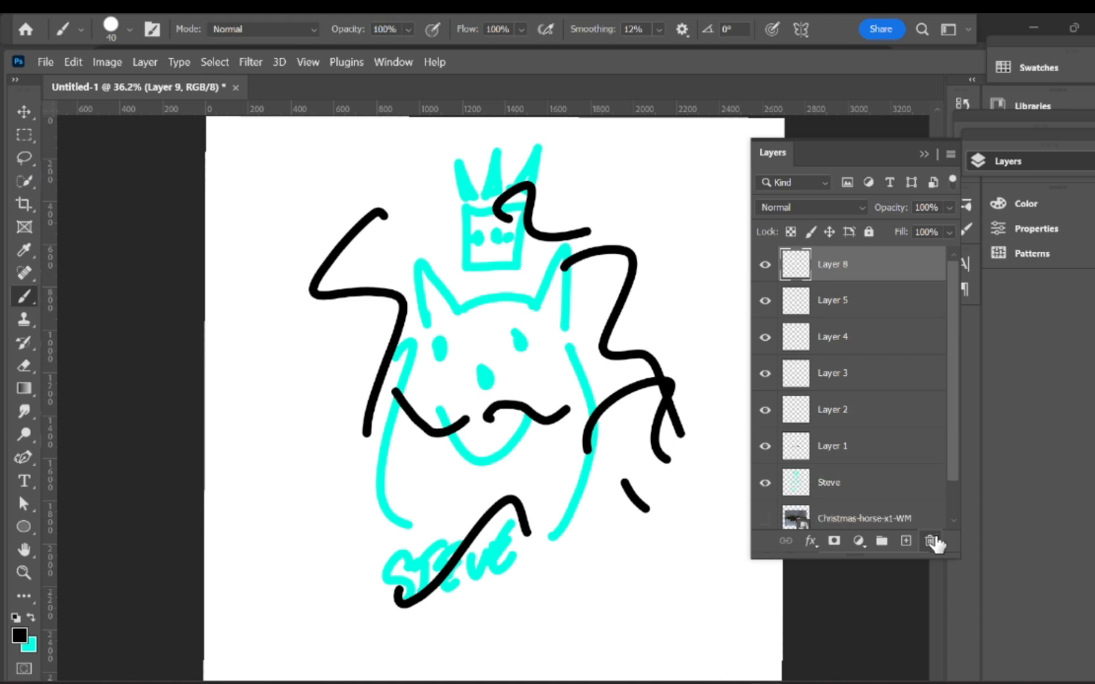
{"action": "left_click", "coordinate": [932, 542]}
{"action": "left_click", "coordinate": [932, 541]}
{"action": "left_click", "coordinate": [932, 542]}
{"action": "left_click", "coordinate": [934, 542]}
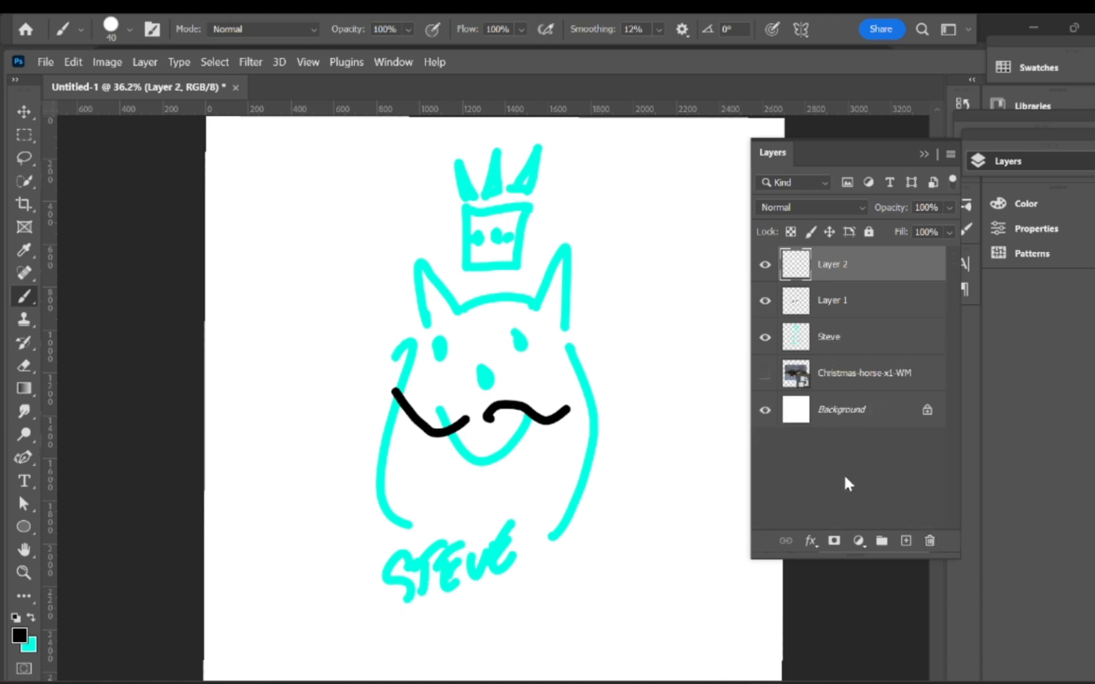
Step: Delete Layer 2 and rename Layer 1 to 'mustache'
{"action": "left_click", "coordinate": [930, 542]}
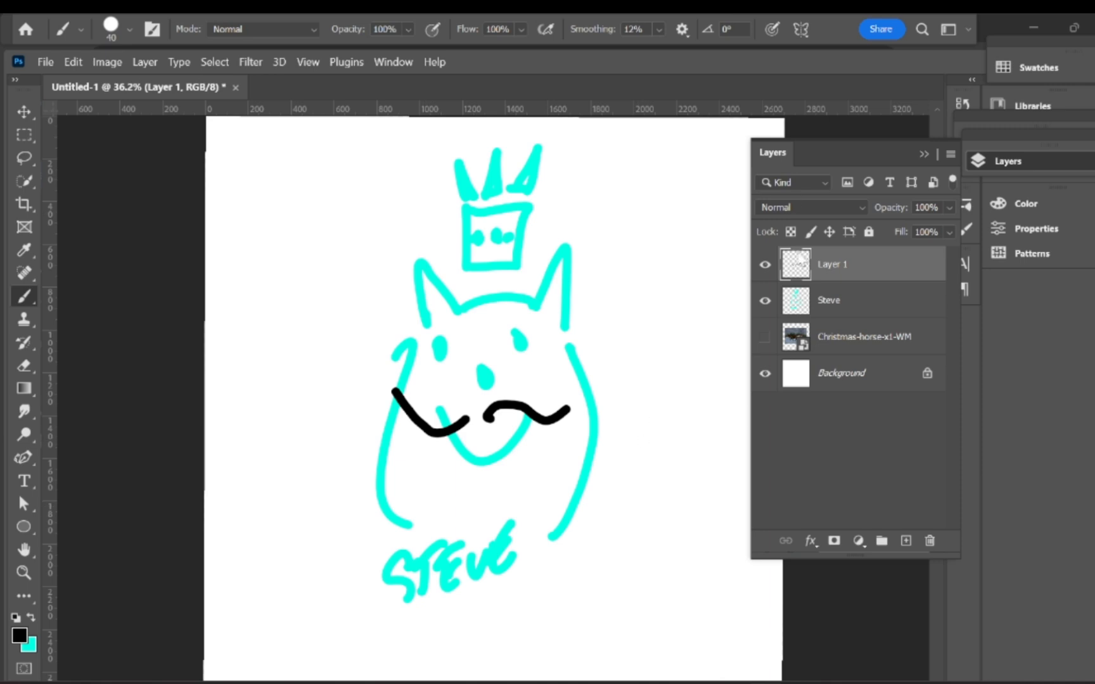
{"action": "double_click", "coordinate": [843, 266]}
{"action": "type", "text": "mustache"}
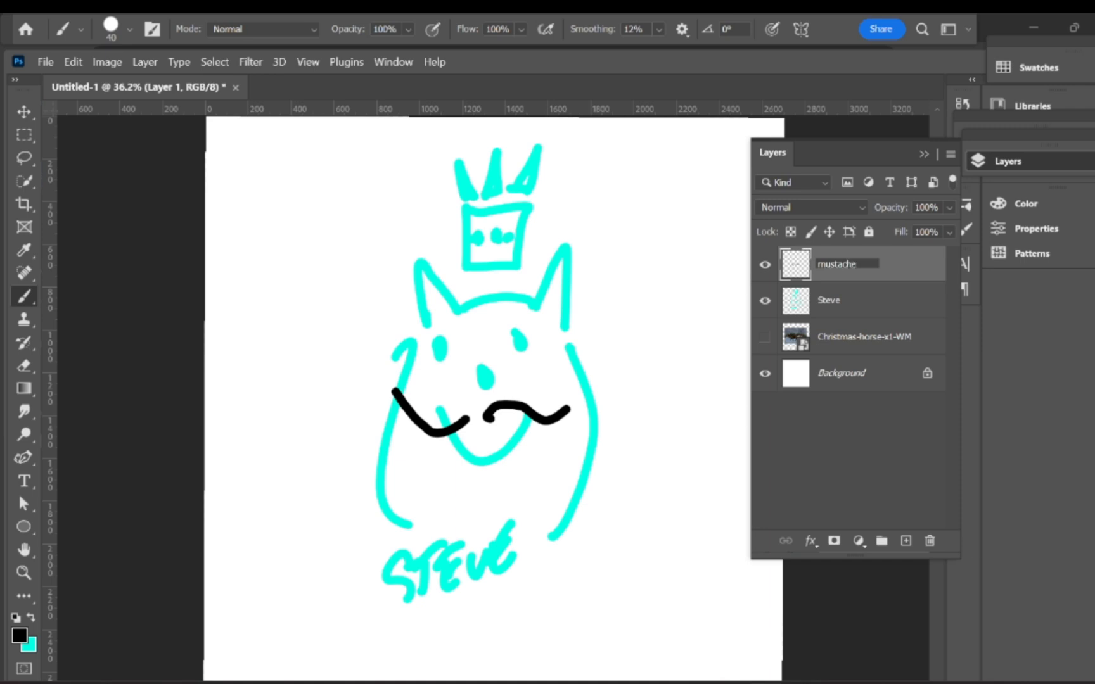
{"action": "key", "text": "Return"}
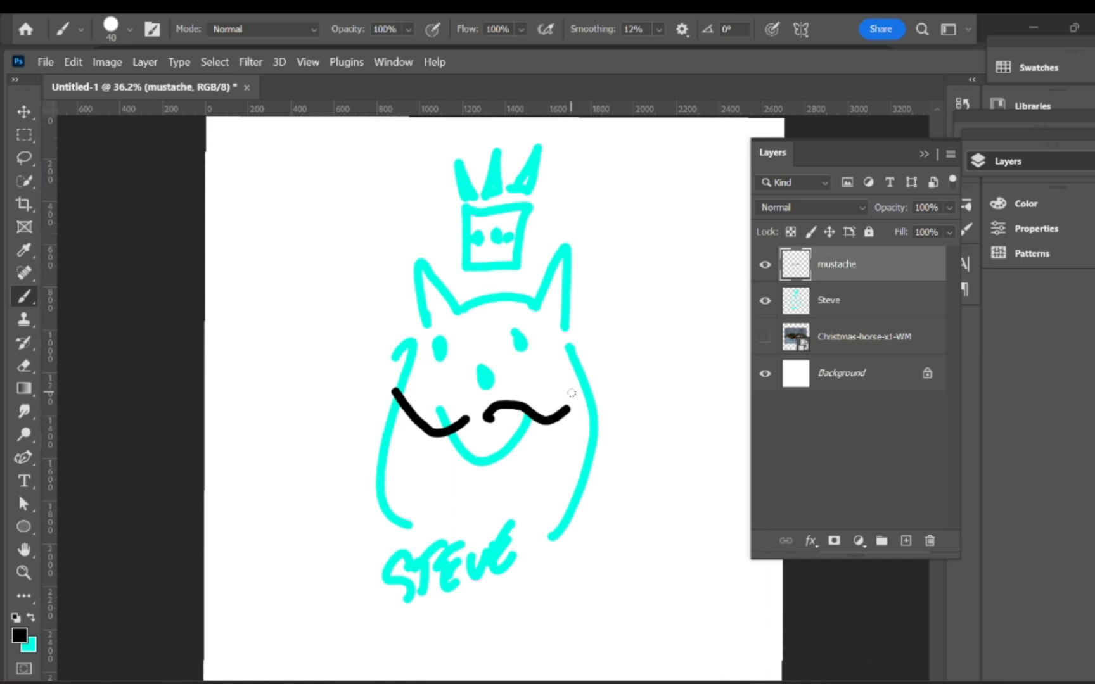
Step: On the Steve layer, handwrite 'Both' in black to the right of the crown
{"action": "left_click", "coordinate": [831, 299]}
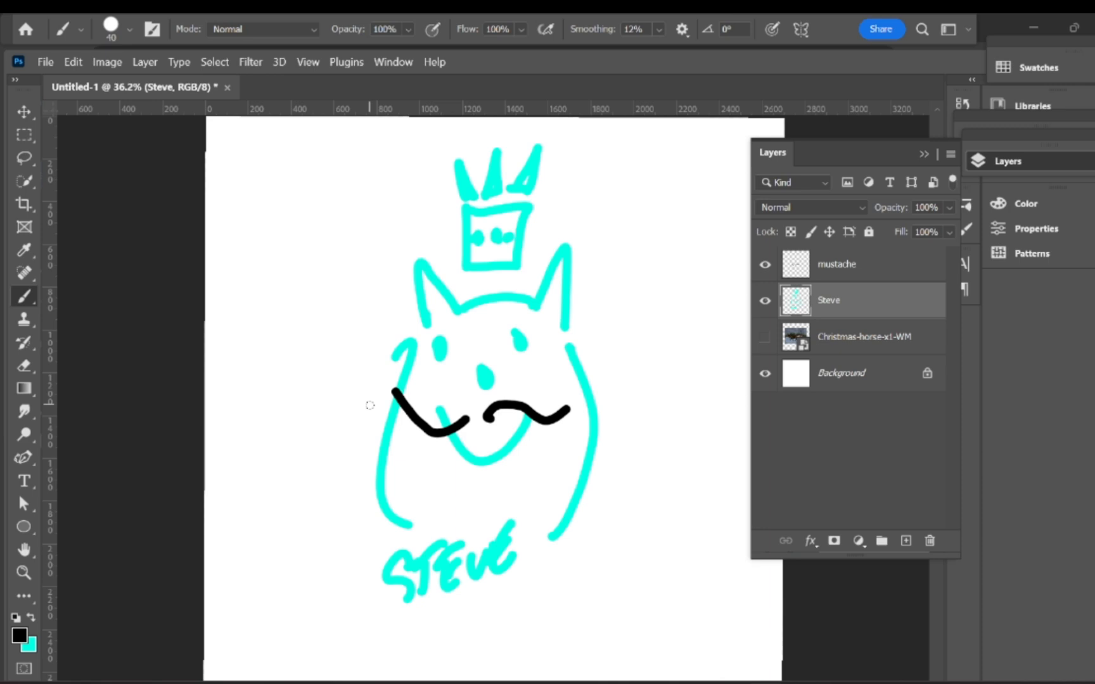
{"action": "left_click_drag", "start_coordinate": [615, 205], "coordinate": [616, 252]}
{"action": "mouse_move", "coordinate": [653, 222]}
{"action": "left_mouse_down"}
{"action": "mouse_move", "coordinate": [643, 236]}
{"action": "mouse_move", "coordinate": [654, 223]}
{"action": "left_mouse_up"}
{"action": "left_click", "coordinate": [673, 233]}
{"action": "mouse_move", "coordinate": [676, 203]}
{"action": "left_mouse_down"}
{"action": "mouse_move", "coordinate": [674, 225]}
{"action": "mouse_move", "coordinate": [673, 216]}
{"action": "left_mouse_up"}
{"action": "left_click_drag", "start_coordinate": [686, 197], "coordinate": [684, 233]}
{"action": "left_click_drag", "start_coordinate": [686, 222], "coordinate": [709, 233]}
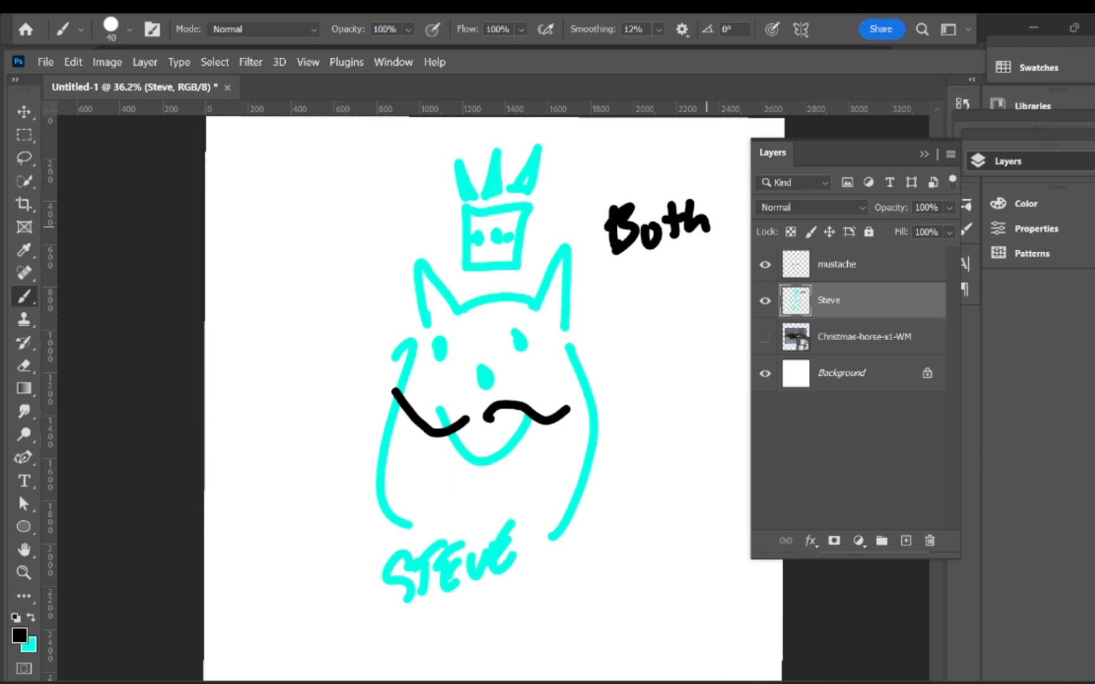
Step: Draw an arrow toward the crown, then undo it together with the 'Both' lettering
{"action": "left_click_drag", "start_coordinate": [619, 156], "coordinate": [576, 214]}
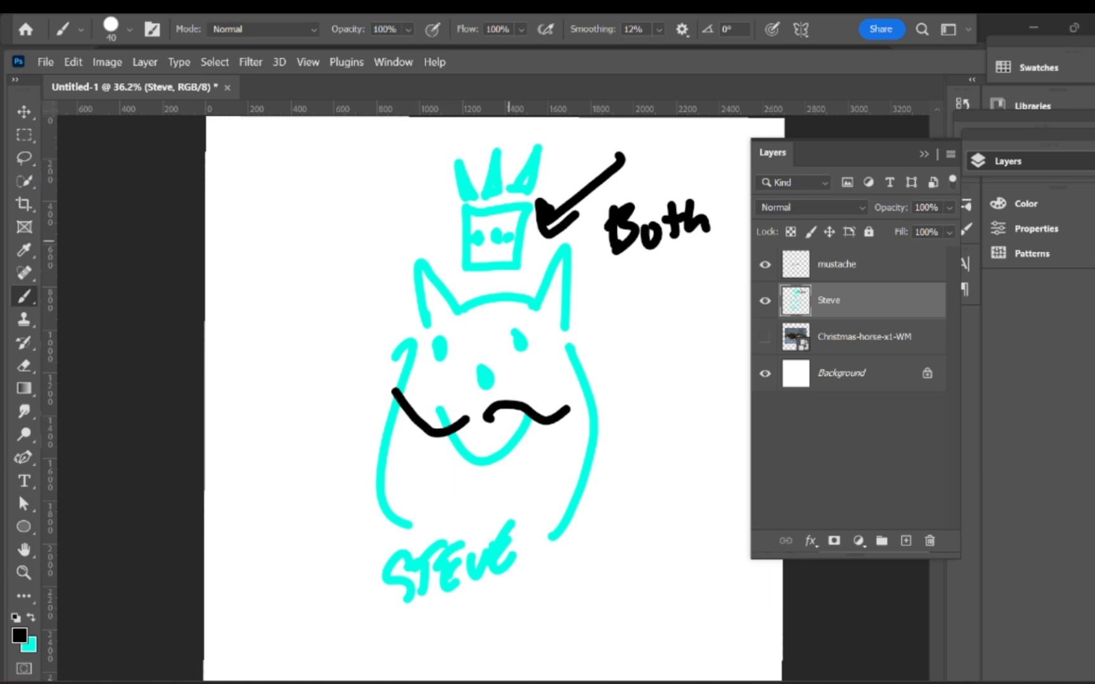
{"action": "key", "text": "ctrl+z"}
{"action": "key", "text": "ctrl+z"}
{"action": "key", "text": "ctrl+z"}
{"action": "key", "text": "ctrl+z"}
{"action": "key", "text": "ctrl+z"}
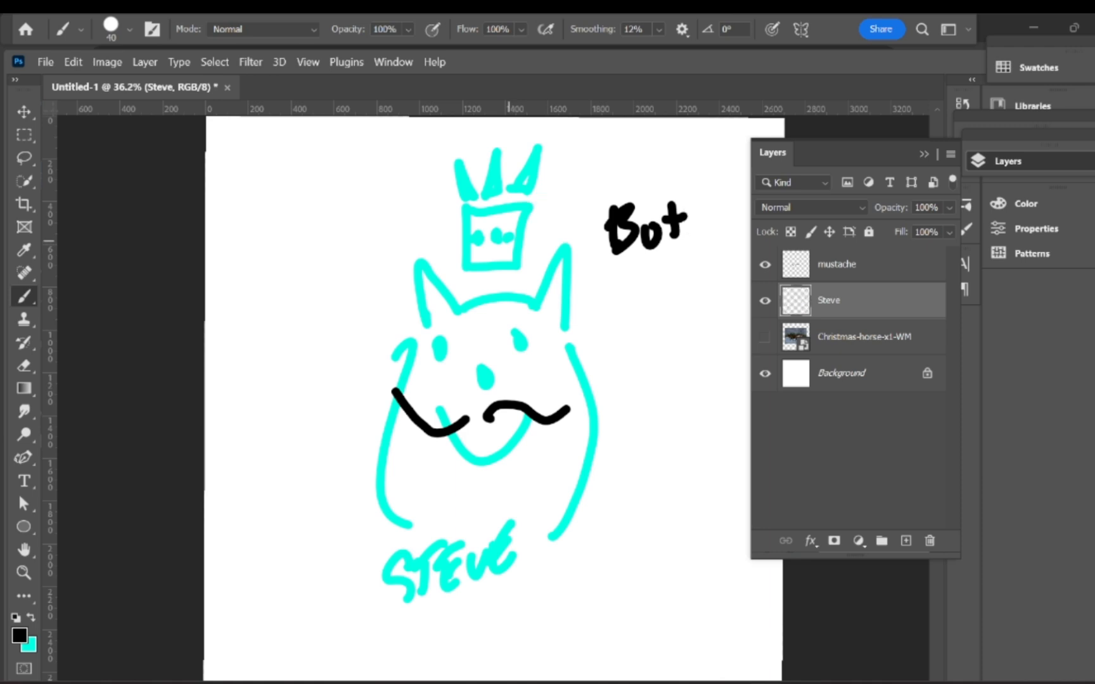
{"action": "key", "text": "ctrl+z"}
{"action": "key", "text": "ctrl+z"}
{"action": "key", "text": "ctrl+z"}
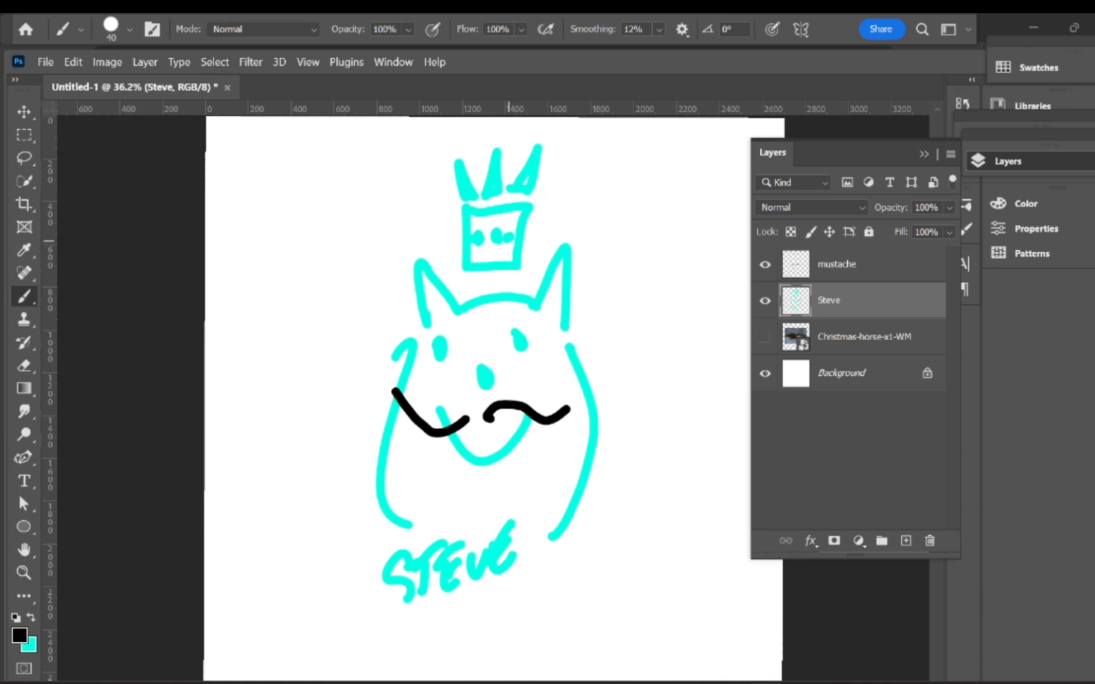
Step: Erase the cyan crown above the cat's head and add a new empty layer
{"action": "key", "text": "e"}
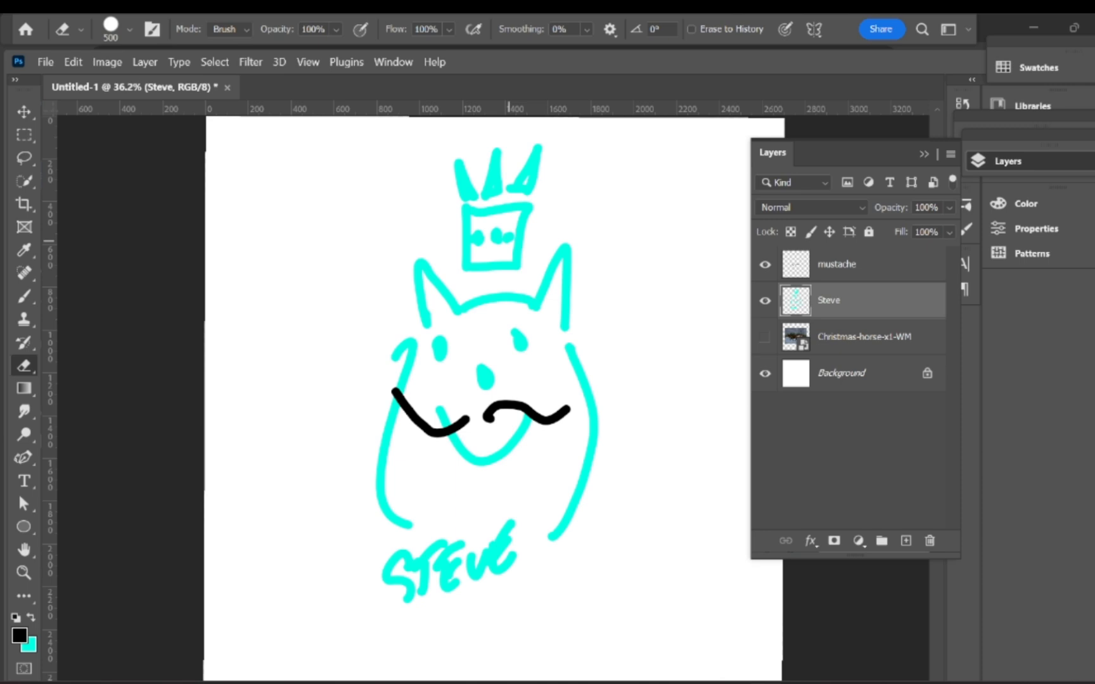
{"action": "mouse_move", "coordinate": [501, 196]}
{"action": "left_mouse_down"}
{"action": "mouse_move", "coordinate": [464, 190]}
{"action": "mouse_move", "coordinate": [485, 209]}
{"action": "left_mouse_up"}
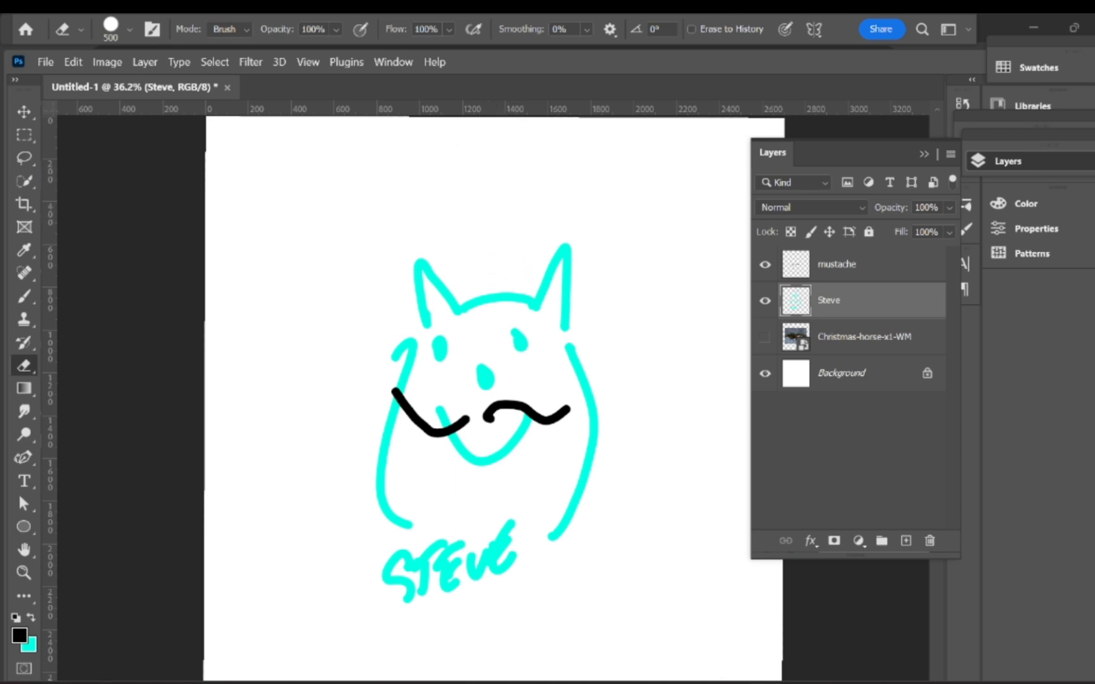
{"action": "key", "text": "b"}
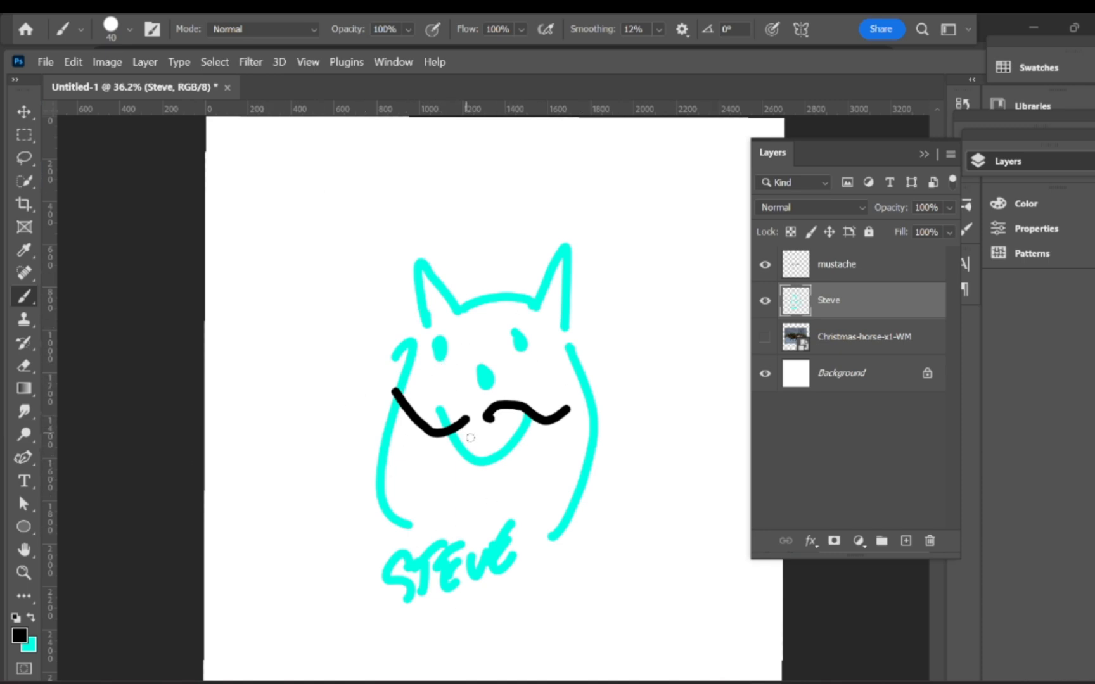
{"action": "left_click", "coordinate": [906, 541]}
Step: Move Layer 1 under Steve and paint a large f0ff00 yellow fill behind the cat at brush size 900
{"action": "left_click_drag", "start_coordinate": [855, 303], "coordinate": [859, 348]}
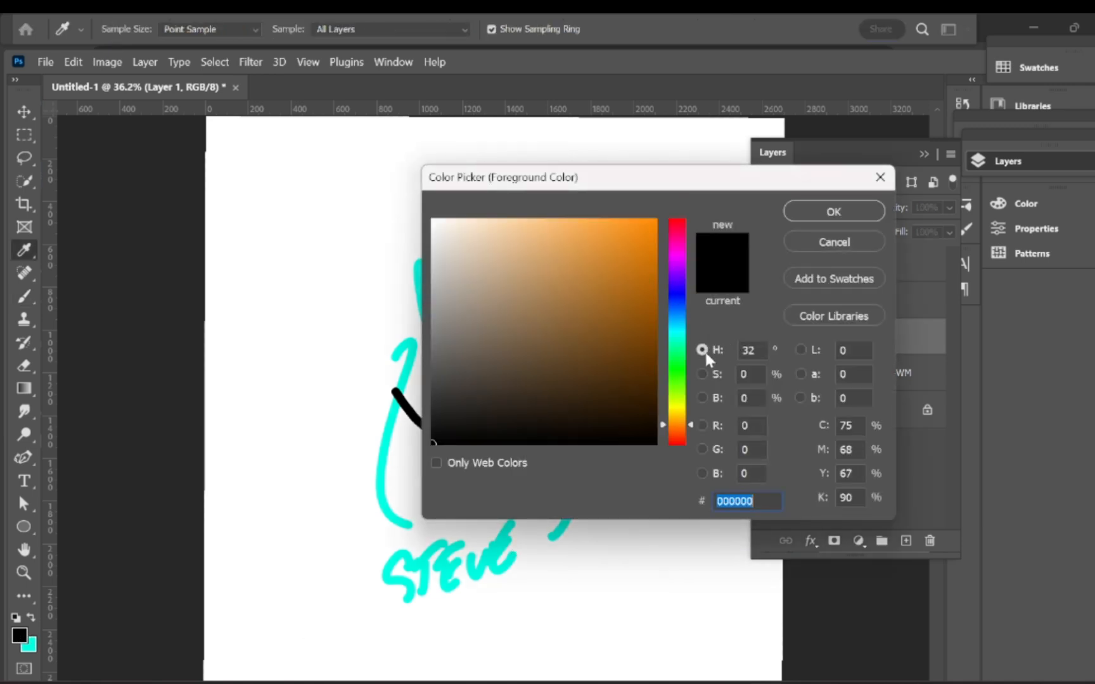
{"action": "left_click_drag", "start_coordinate": [647, 252], "coordinate": [684, 146]}
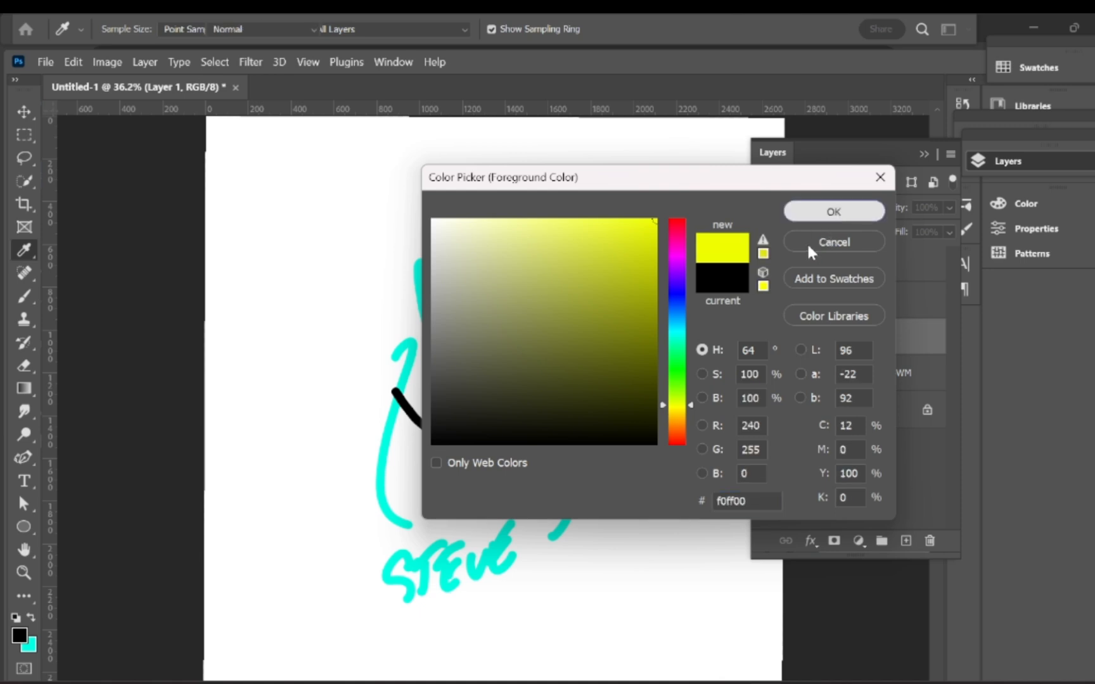
{"action": "key", "text": "Return"}
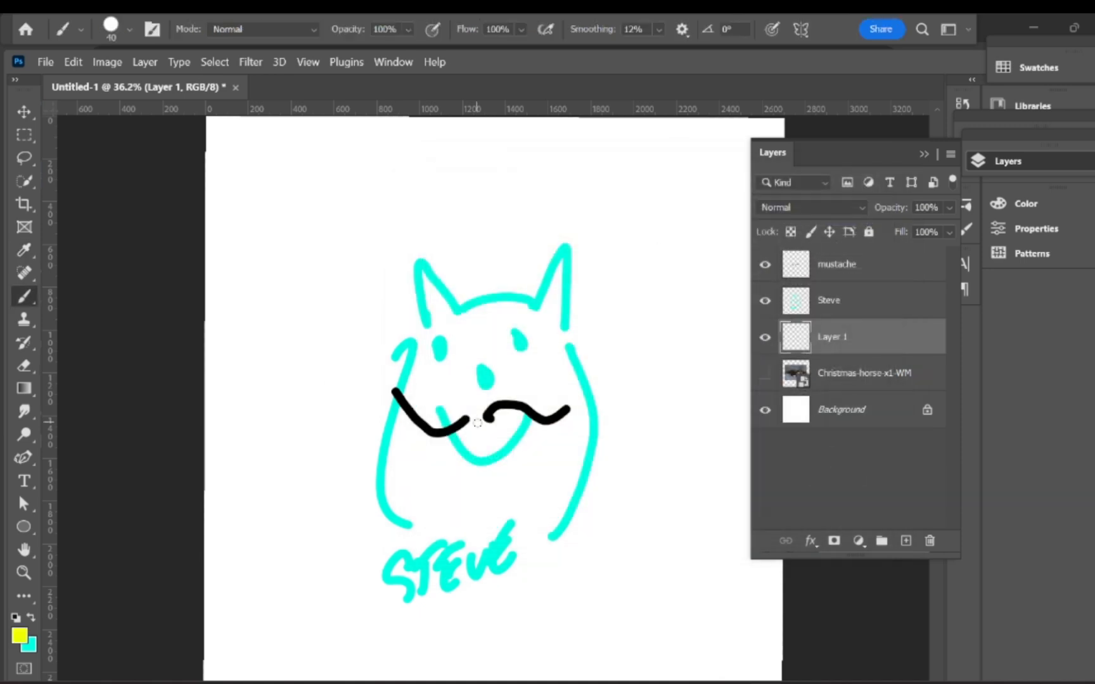
{"action": "key", "text": "bracketright"}
{"action": "key", "text": "bracketright"}
{"action": "key", "text": "bracketright"}
{"action": "key", "text": "bracketright"}
{"action": "key", "text": "bracketright"}
{"action": "key", "text": "bracketright"}
{"action": "key", "text": "bracketright"}
{"action": "key", "text": "bracketright"}
{"action": "key", "text": "bracketright"}
{"action": "key", "text": "bracketright"}
{"action": "key", "text": "bracketright"}
{"action": "key", "text": "bracketright"}
{"action": "key", "text": "bracketright"}
{"action": "key", "text": "bracketright"}
{"action": "key", "text": "bracketright"}
{"action": "key", "text": "bracketright"}
{"action": "key", "text": "bracketright"}
{"action": "key", "text": "bracketright"}
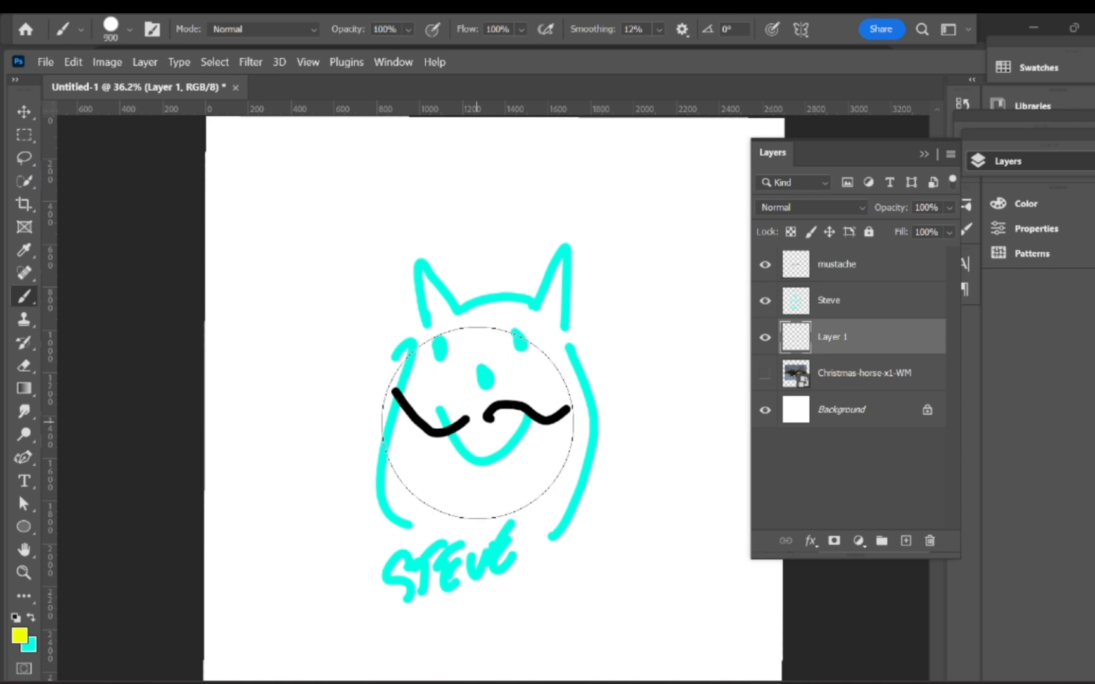
{"action": "mouse_move", "coordinate": [440, 403]}
{"action": "left_mouse_down"}
{"action": "mouse_move", "coordinate": [452, 379]}
{"action": "mouse_move", "coordinate": [488, 513]}
{"action": "mouse_move", "coordinate": [493, 335]}
{"action": "mouse_move", "coordinate": [403, 465]}
{"action": "mouse_move", "coordinate": [558, 482]}
{"action": "left_mouse_up"}
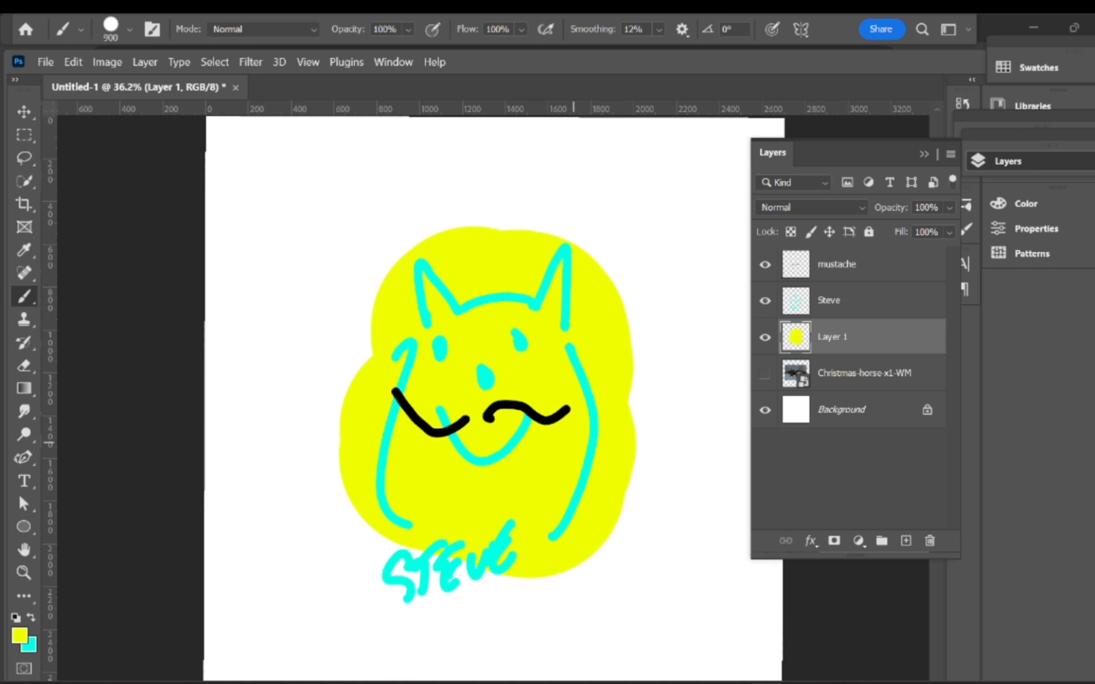
Step: Add a mask to Layer 1 and erase the yellow along the cat's left side with a smaller eraser
{"action": "left_click", "coordinate": [834, 540]}
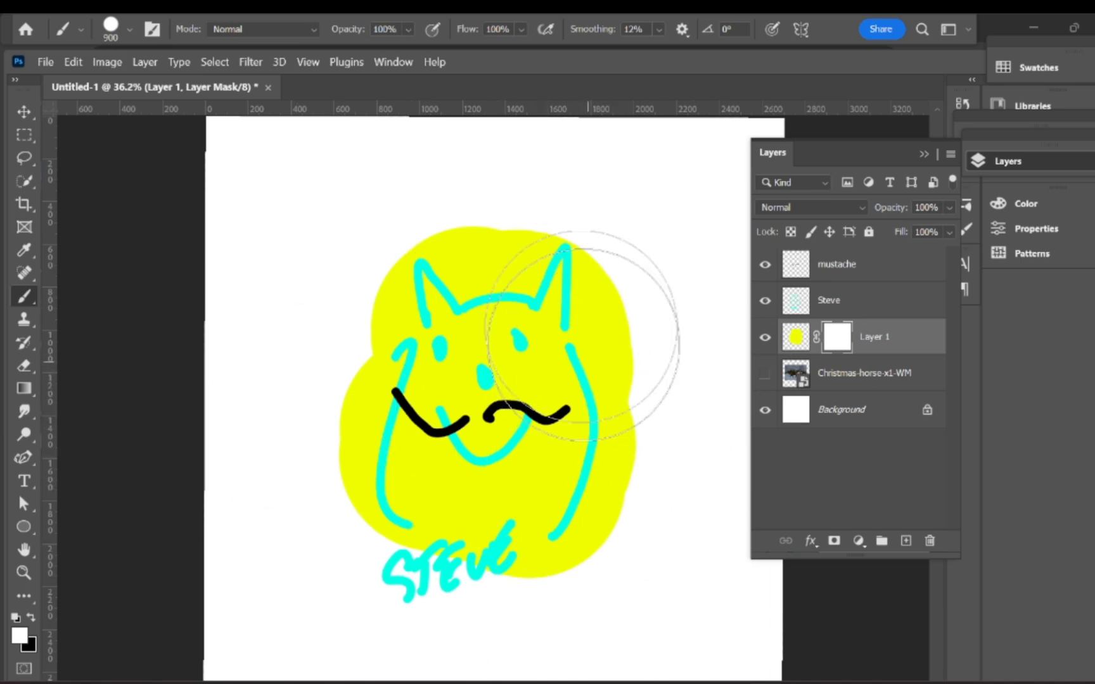
{"action": "left_click", "coordinate": [24, 365]}
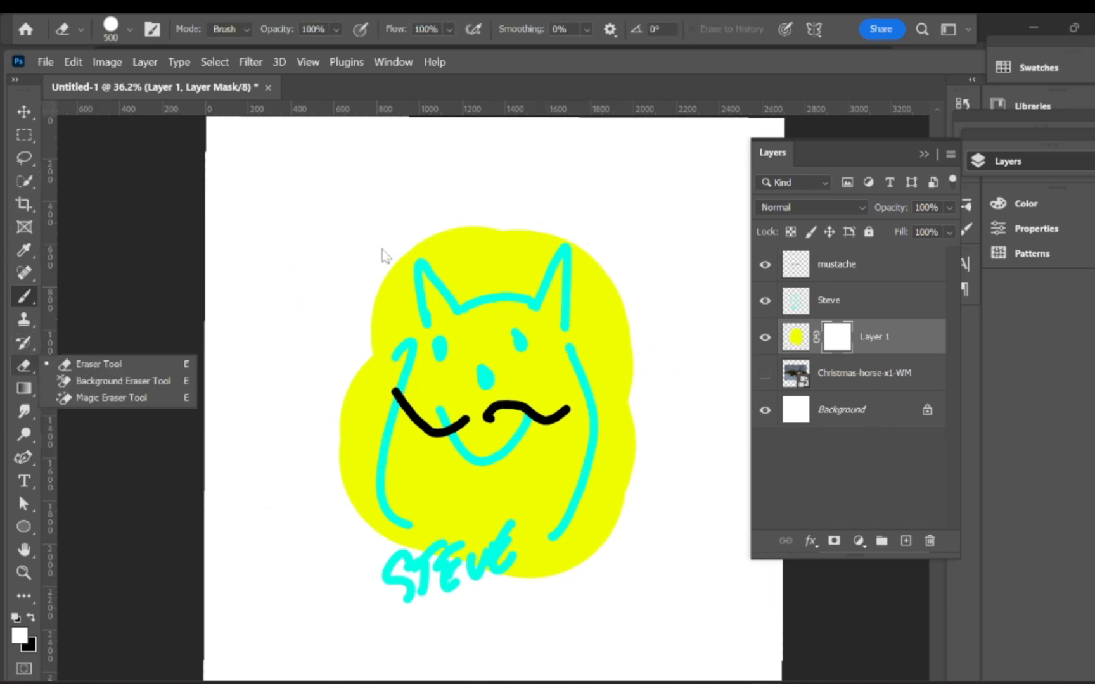
{"action": "key", "text": "bracketleft"}
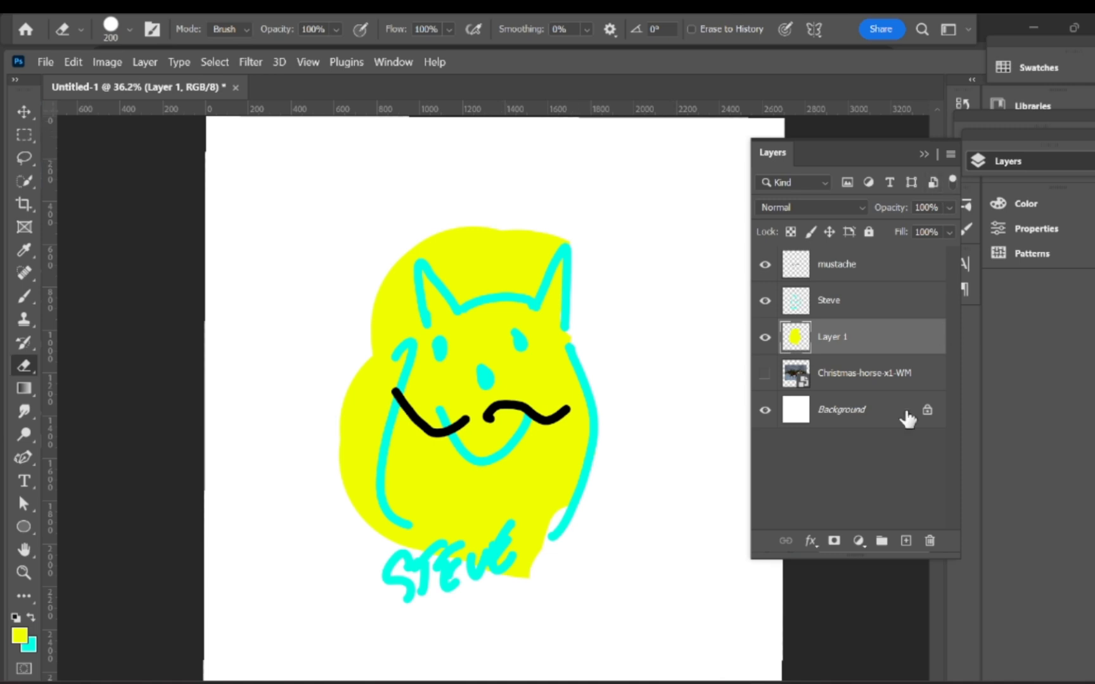
{"action": "left_click", "coordinate": [833, 541]}
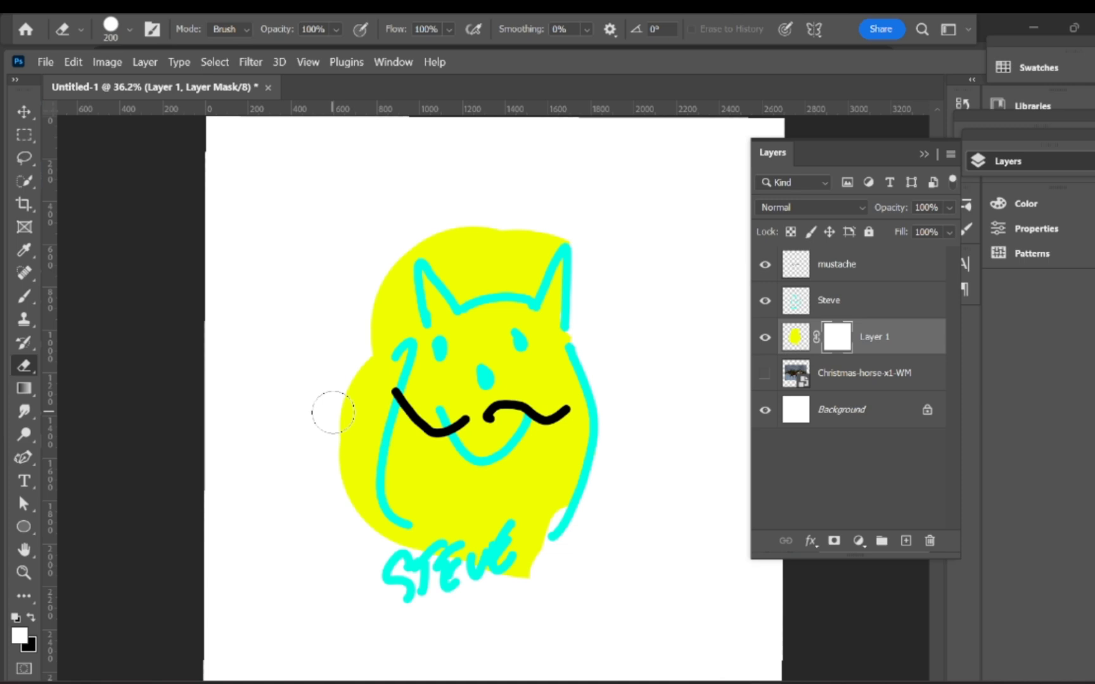
{"action": "key", "text": "x"}
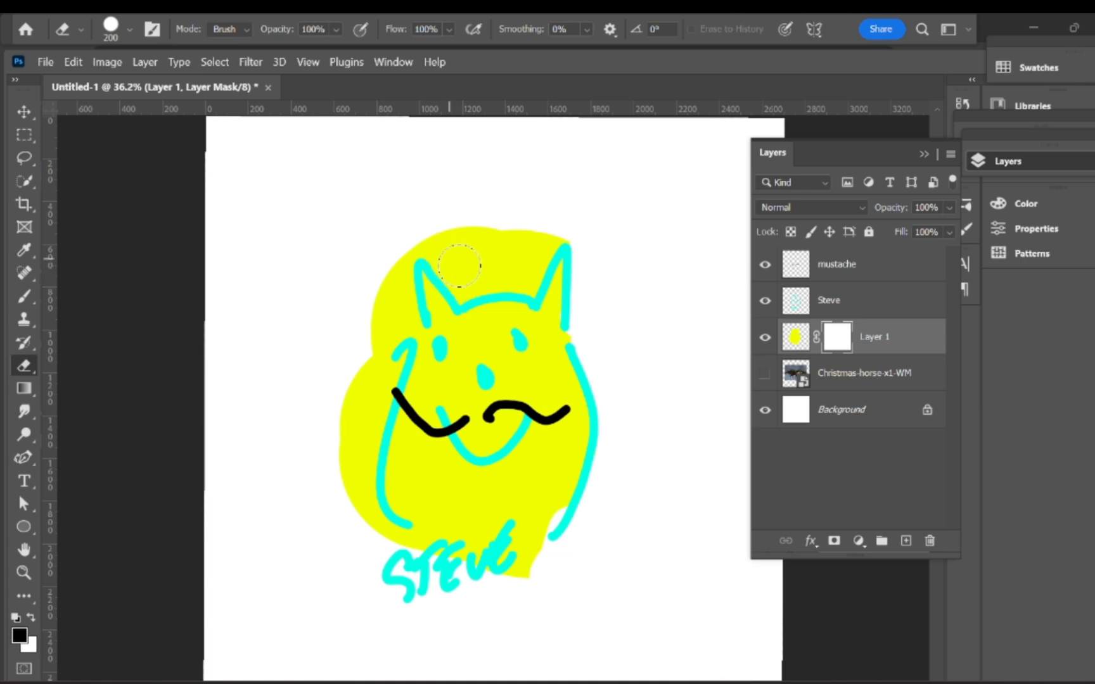
{"action": "key", "text": "x"}
{"action": "mouse_move", "coordinate": [453, 257]}
{"action": "left_mouse_down"}
{"action": "mouse_move", "coordinate": [412, 247]}
{"action": "mouse_move", "coordinate": [395, 286]}
{"action": "mouse_move", "coordinate": [361, 478]}
{"action": "mouse_move", "coordinate": [386, 540]}
{"action": "mouse_move", "coordinate": [413, 569]}
{"action": "mouse_move", "coordinate": [356, 493]}
{"action": "mouse_move", "coordinate": [343, 419]}
{"action": "mouse_move", "coordinate": [363, 286]}
{"action": "mouse_move", "coordinate": [396, 261]}
{"action": "mouse_move", "coordinate": [363, 411]}
{"action": "mouse_move", "coordinate": [477, 252]}
{"action": "mouse_move", "coordinate": [471, 264]}
{"action": "mouse_move", "coordinate": [502, 258]}
{"action": "mouse_move", "coordinate": [481, 231]}
{"action": "mouse_move", "coordinate": [457, 270]}
{"action": "mouse_move", "coordinate": [443, 236]}
{"action": "left_mouse_up"}
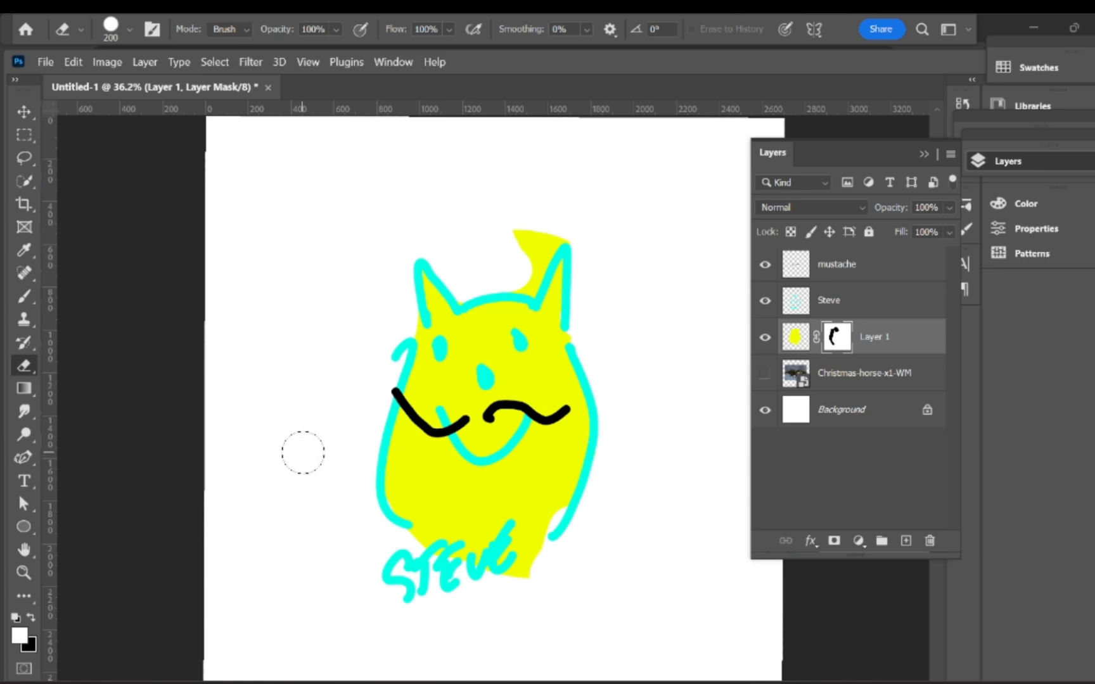
Step: Target Layer 1's pixels and paint trial yellow strokes around the cat, undoing the stray ones
{"action": "key", "text": "b"}
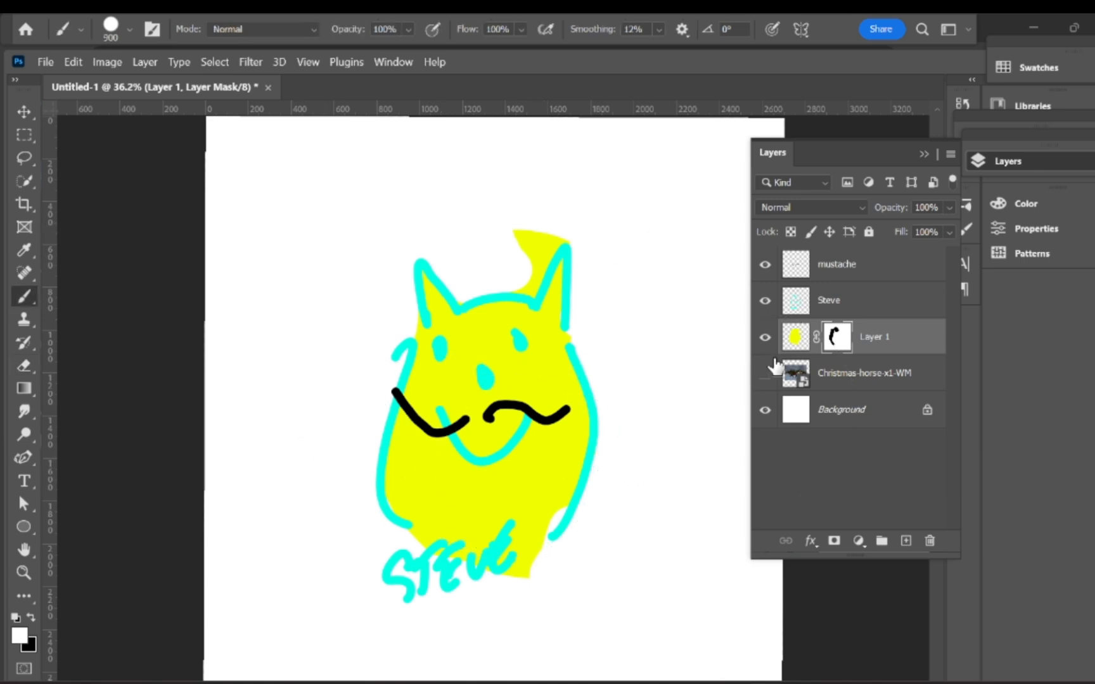
{"action": "left_click", "coordinate": [795, 340]}
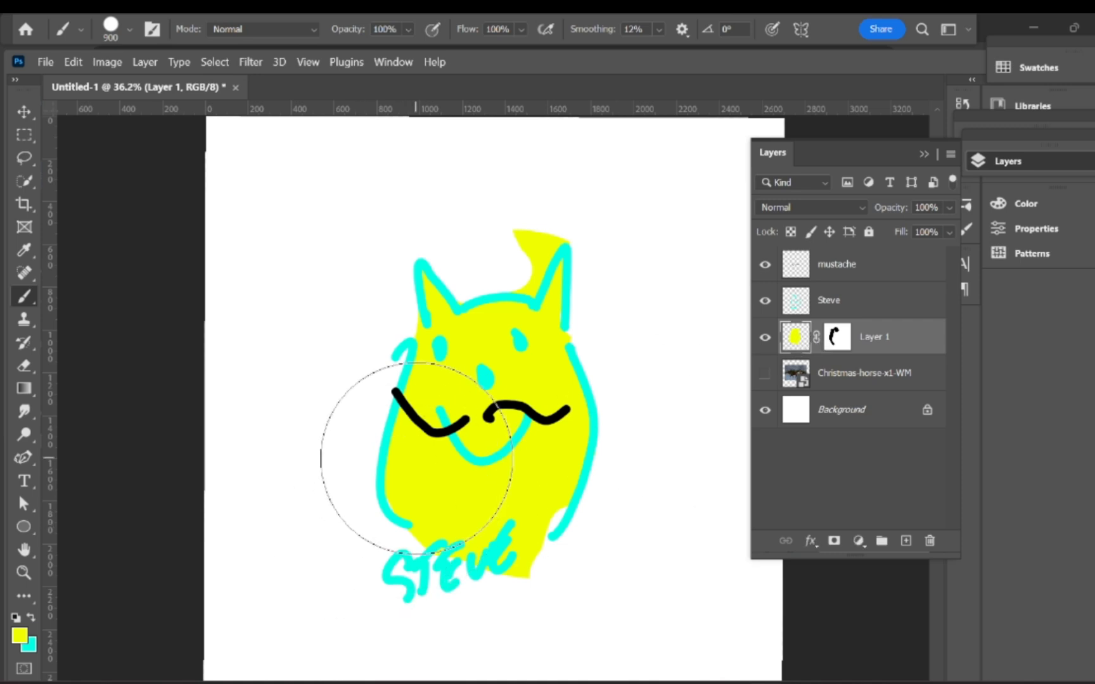
{"action": "mouse_move", "coordinate": [403, 452]}
{"action": "left_mouse_down"}
{"action": "mouse_move", "coordinate": [428, 367]}
{"action": "mouse_move", "coordinate": [421, 469]}
{"action": "mouse_move", "coordinate": [416, 398]}
{"action": "mouse_move", "coordinate": [405, 469]}
{"action": "left_mouse_up"}
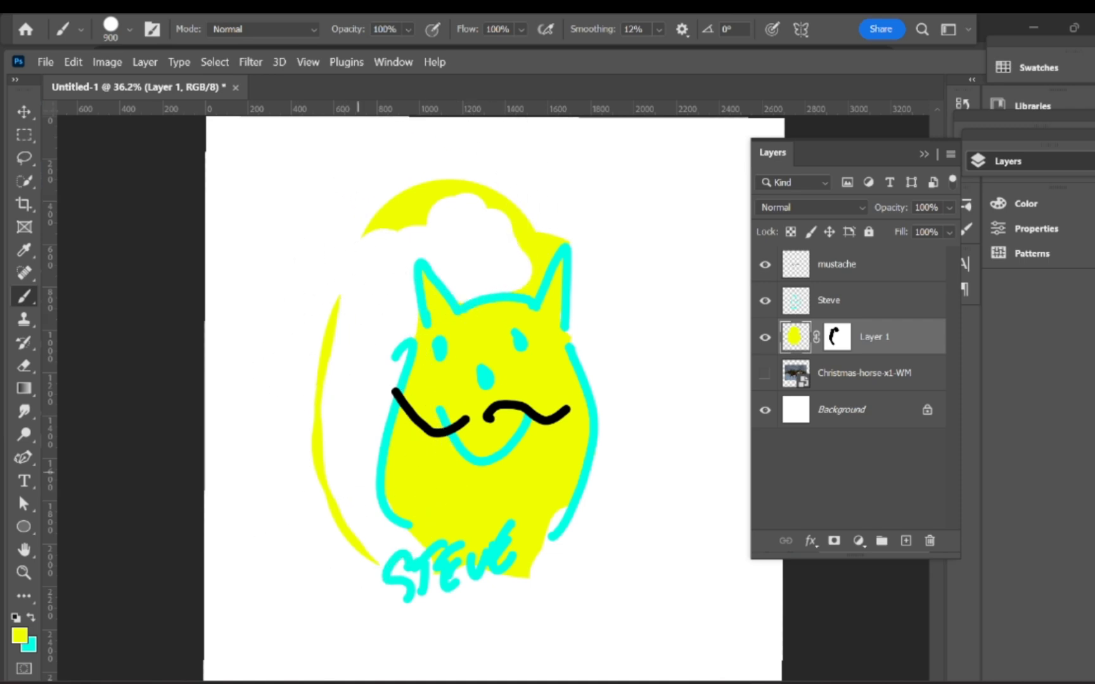
{"action": "key", "text": "ctrl+z"}
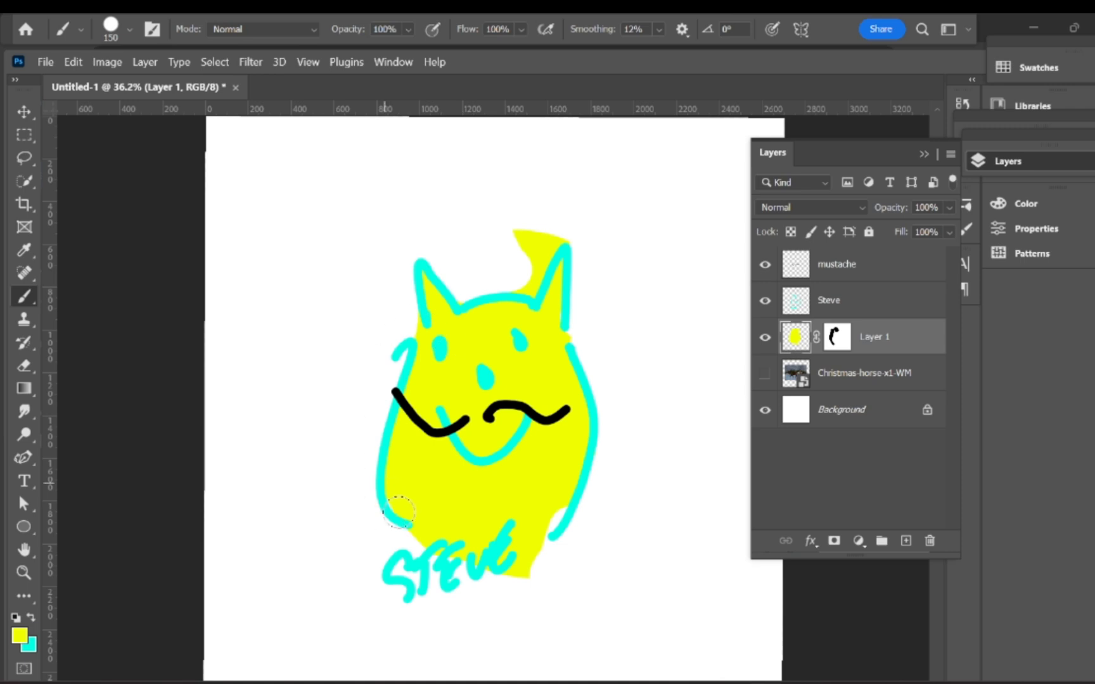
{"action": "left_click_drag", "start_coordinate": [429, 547], "coordinate": [410, 607]}
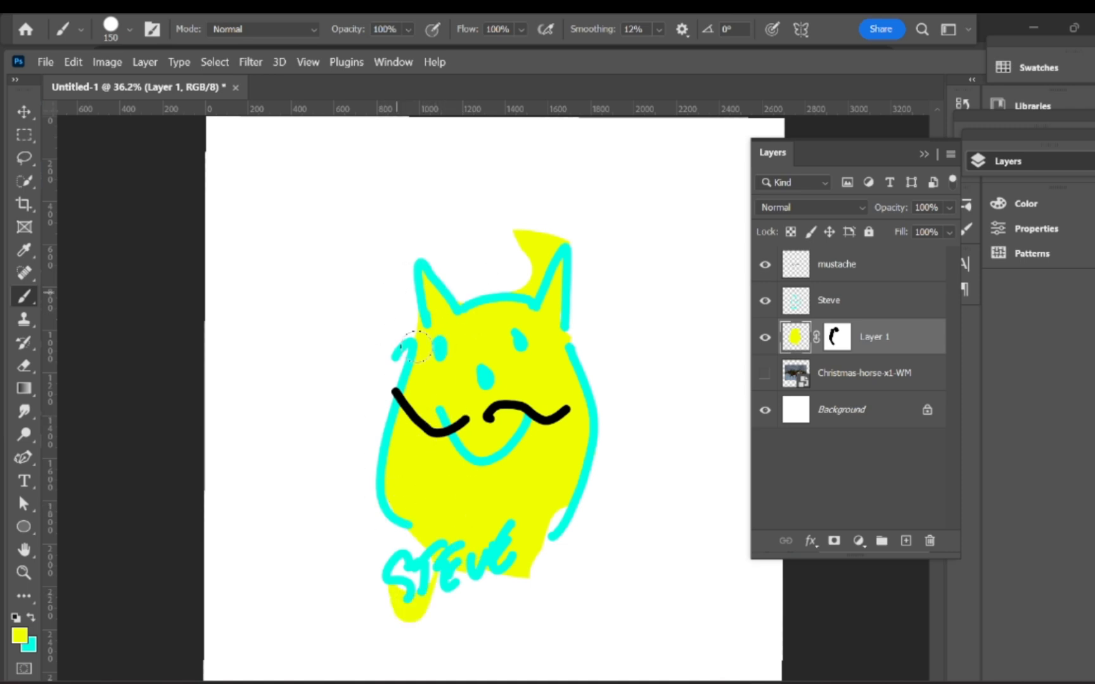
{"action": "left_click_drag", "start_coordinate": [325, 330], "coordinate": [277, 447]}
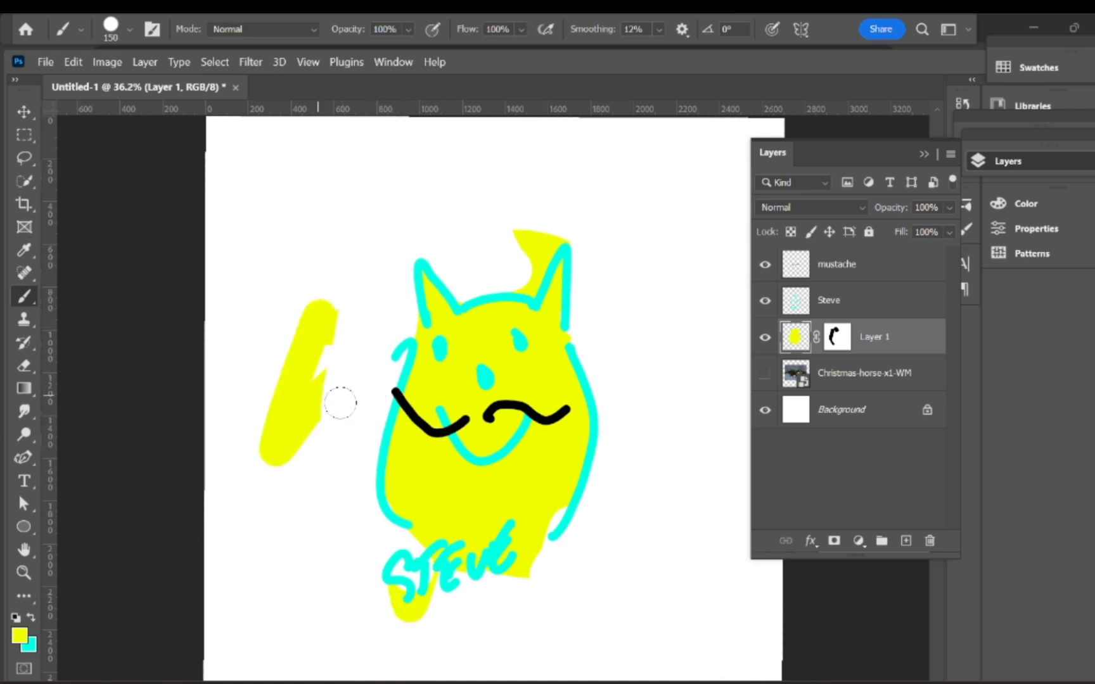
{"action": "mouse_move", "coordinate": [340, 403]}
{"action": "left_mouse_down"}
{"action": "mouse_move", "coordinate": [432, 458]}
{"action": "mouse_move", "coordinate": [401, 470]}
{"action": "mouse_move", "coordinate": [420, 458]}
{"action": "mouse_move", "coordinate": [323, 275]}
{"action": "mouse_move", "coordinate": [457, 190]}
{"action": "mouse_move", "coordinate": [436, 168]}
{"action": "mouse_move", "coordinate": [455, 235]}
{"action": "mouse_move", "coordinate": [477, 189]}
{"action": "mouse_move", "coordinate": [362, 228]}
{"action": "mouse_move", "coordinate": [402, 188]}
{"action": "mouse_move", "coordinate": [347, 295]}
{"action": "mouse_move", "coordinate": [351, 390]}
{"action": "mouse_move", "coordinate": [339, 425]}
{"action": "mouse_move", "coordinate": [393, 526]}
{"action": "left_mouse_up"}
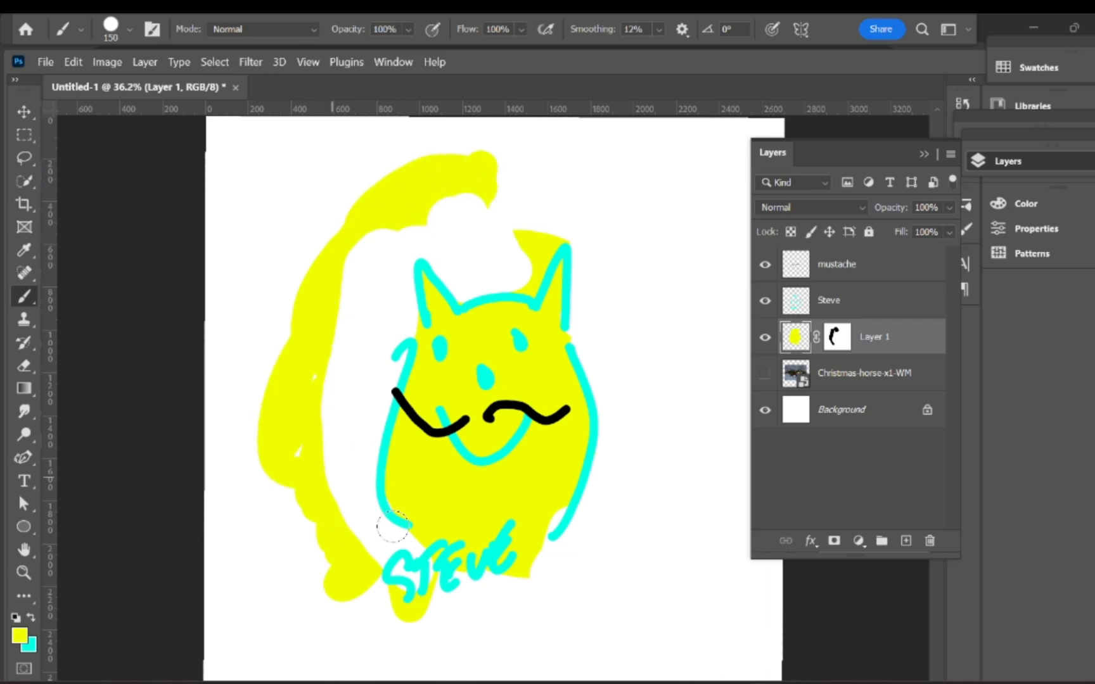
{"action": "key", "text": "ctrl+z"}
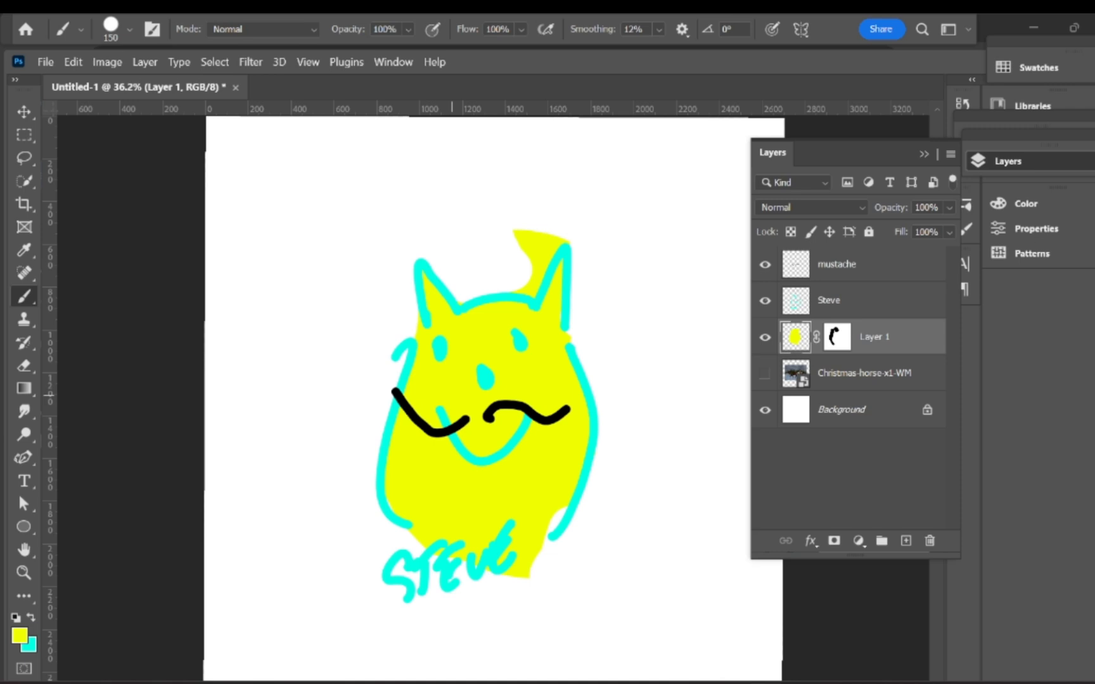
Step: Remove Layer 1's mask and paint one large round yellow blob behind the whole cat
{"action": "mouse_move", "coordinate": [574, 335]}
{"action": "left_mouse_down"}
{"action": "mouse_move", "coordinate": [606, 386]}
{"action": "mouse_move", "coordinate": [684, 330]}
{"action": "mouse_move", "coordinate": [624, 501]}
{"action": "mouse_move", "coordinate": [721, 579]}
{"action": "mouse_move", "coordinate": [625, 510]}
{"action": "mouse_move", "coordinate": [518, 556]}
{"action": "left_mouse_up"}
{"action": "mouse_move", "coordinate": [664, 527]}
{"action": "left_mouse_down"}
{"action": "mouse_move", "coordinate": [632, 437]}
{"action": "mouse_move", "coordinate": [728, 435]}
{"action": "left_mouse_up"}
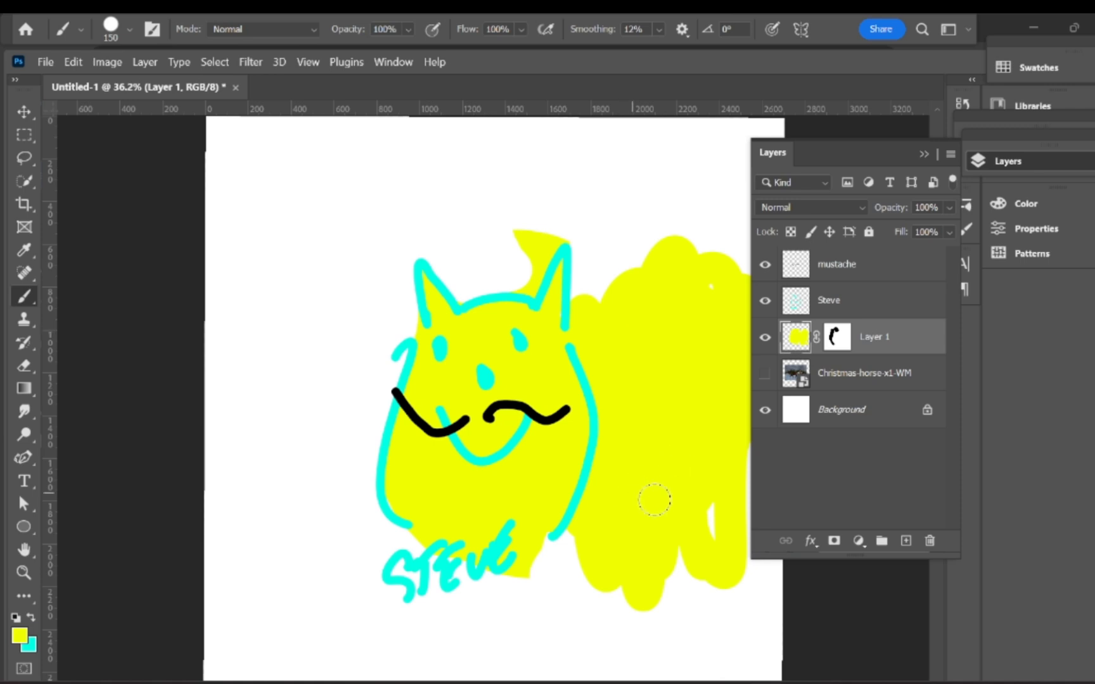
{"action": "key", "text": "ctrl+z"}
{"action": "key", "text": "ctrl+z"}
{"action": "key", "text": "ctrl+z"}
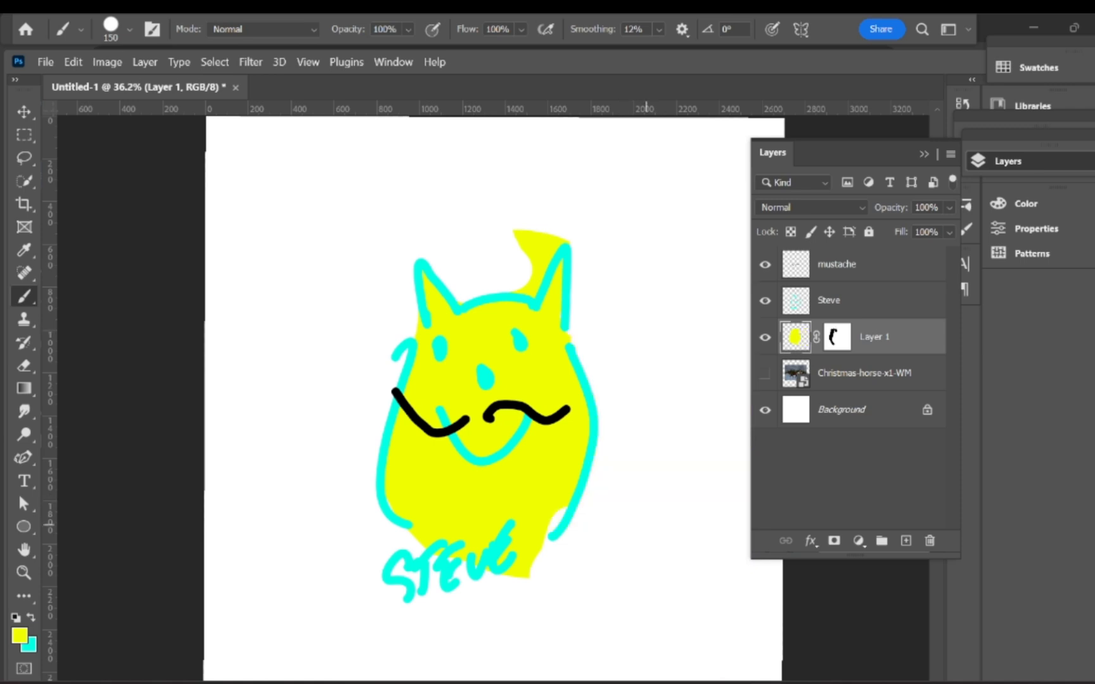
{"action": "key", "text": "ctrl+z"}
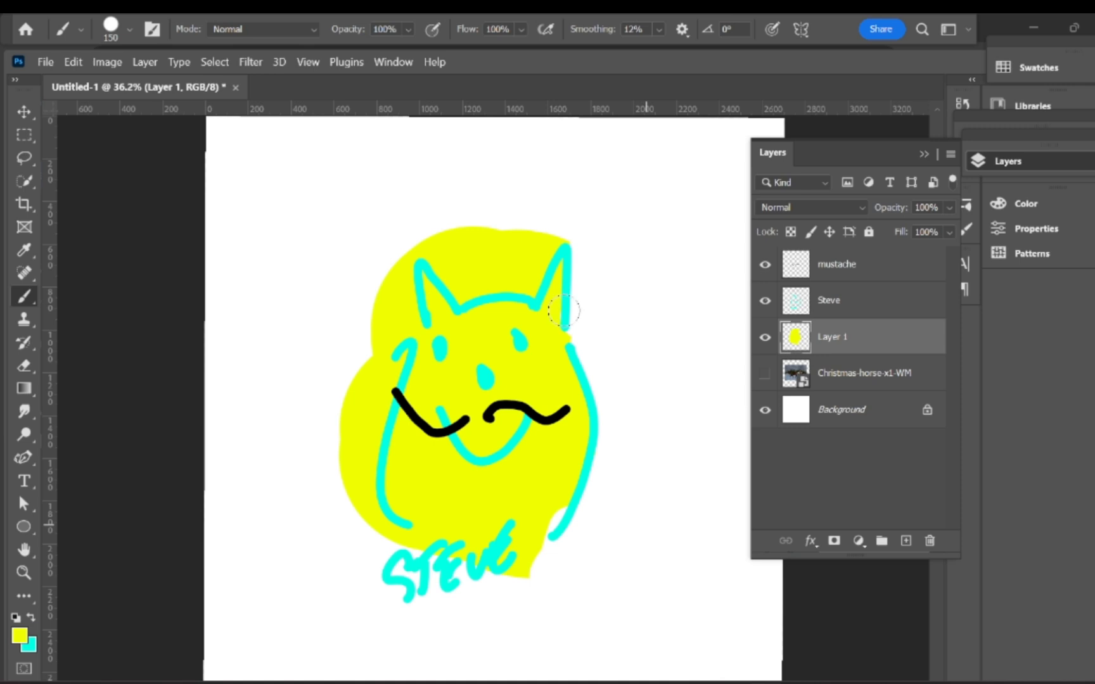
{"action": "left_click_drag", "start_coordinate": [586, 277], "coordinate": [604, 384]}
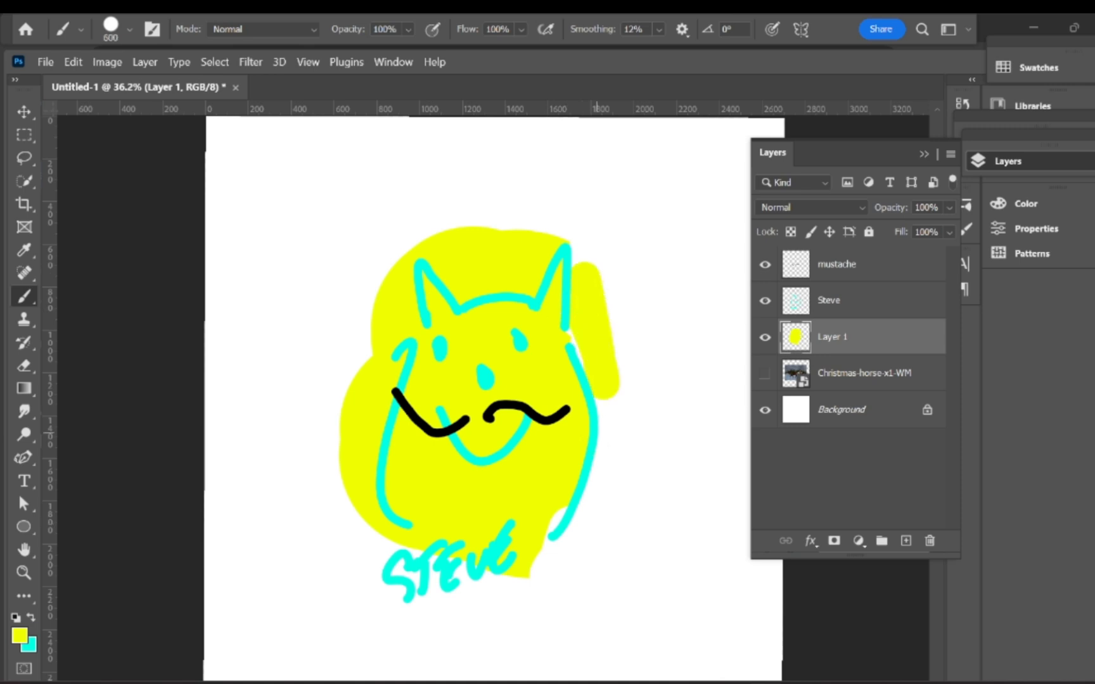
{"action": "mouse_move", "coordinate": [589, 253]}
{"action": "left_mouse_down"}
{"action": "mouse_move", "coordinate": [562, 317]}
{"action": "mouse_move", "coordinate": [452, 342]}
{"action": "mouse_move", "coordinate": [391, 391]}
{"action": "mouse_move", "coordinate": [545, 451]}
{"action": "left_mouse_up"}
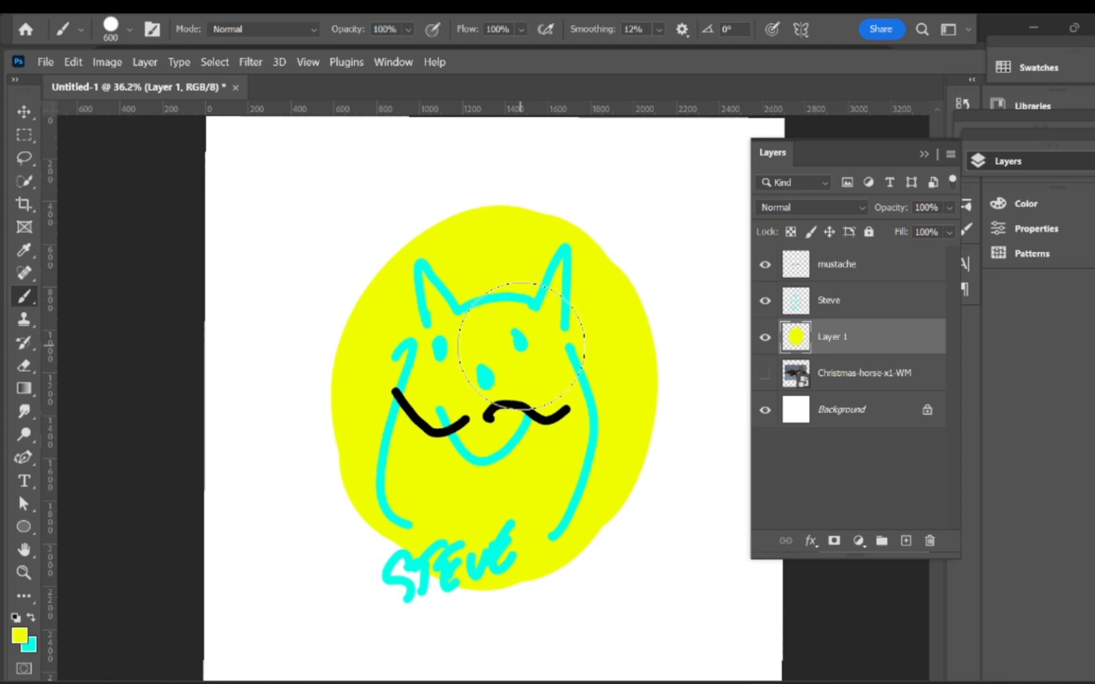
Step: Add an inverted black mask to Layer 1 and paint white at brush size 175 over the cat's cheek, head and ear
{"action": "left_click", "coordinate": [834, 540]}
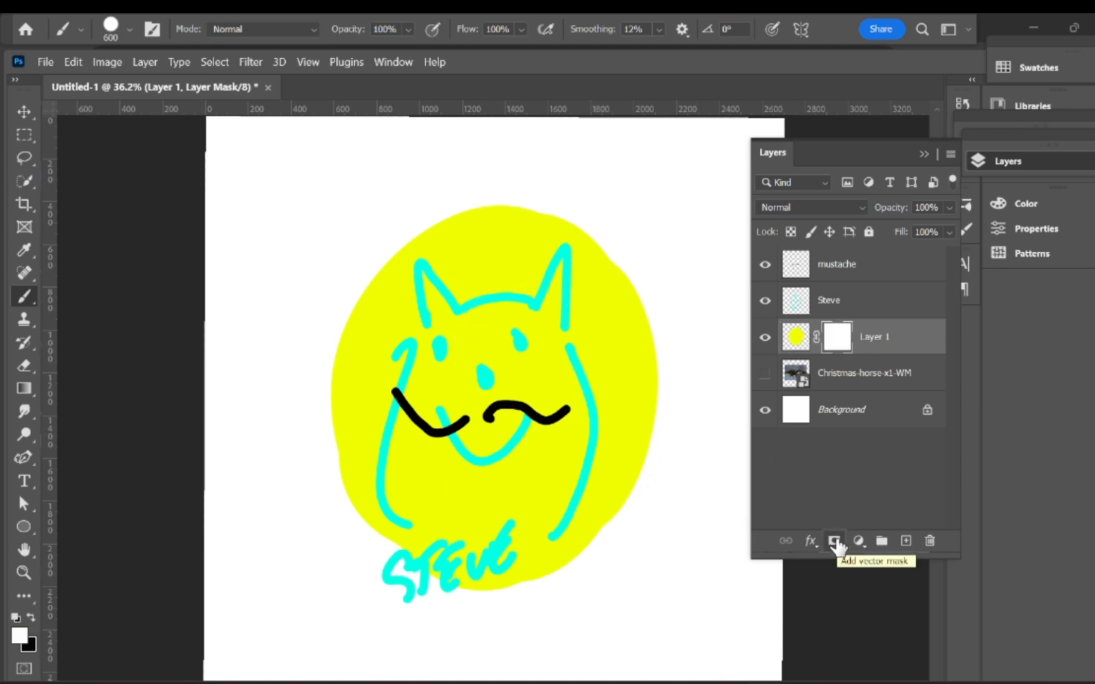
{"action": "key", "text": "ctrl+i"}
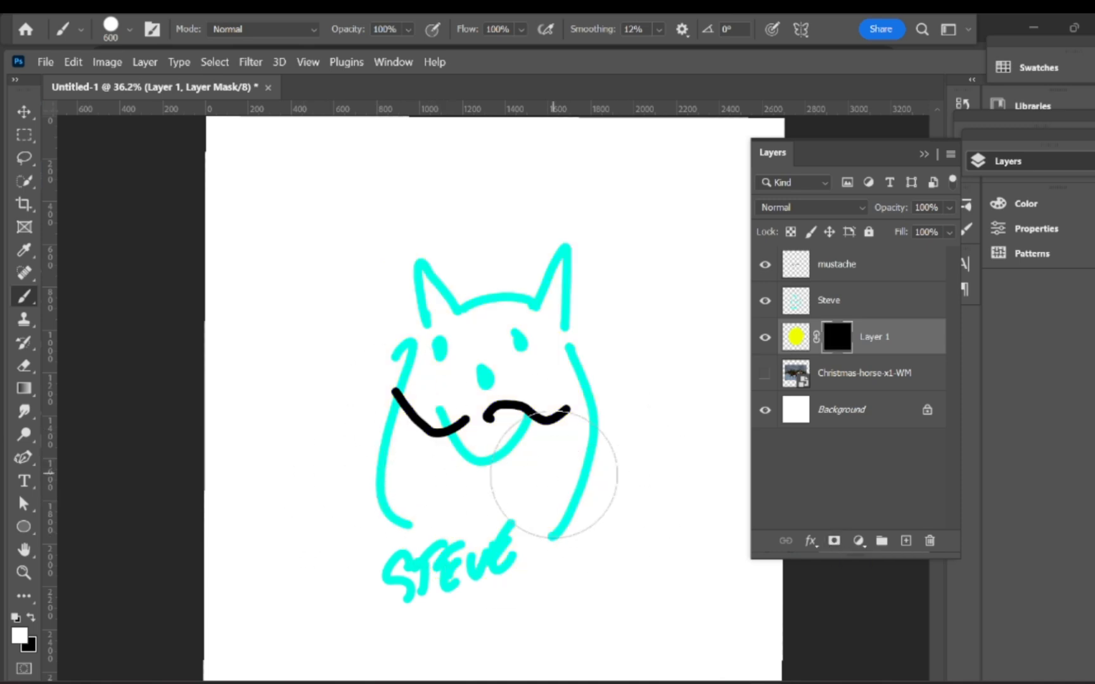
{"action": "key", "text": "bracketleft"}
{"action": "key", "text": "bracketleft"}
{"action": "key", "text": "bracketleft"}
{"action": "key", "text": "bracketleft"}
{"action": "key", "text": "bracketleft"}
{"action": "key", "text": "bracketleft"}
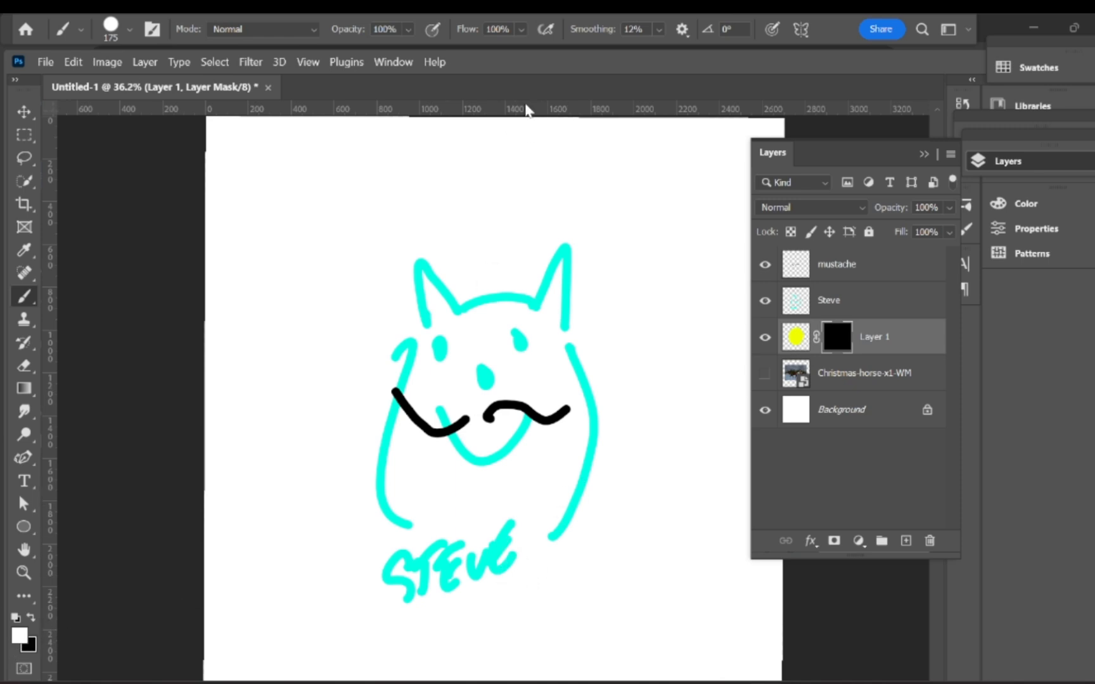
{"action": "mouse_move", "coordinate": [466, 368]}
{"action": "left_mouse_down"}
{"action": "mouse_move", "coordinate": [424, 396]}
{"action": "mouse_move", "coordinate": [415, 470]}
{"action": "mouse_move", "coordinate": [394, 465]}
{"action": "mouse_move", "coordinate": [428, 519]}
{"action": "mouse_move", "coordinate": [491, 496]}
{"action": "mouse_move", "coordinate": [531, 453]}
{"action": "mouse_move", "coordinate": [540, 475]}
{"action": "mouse_move", "coordinate": [560, 457]}
{"action": "mouse_move", "coordinate": [555, 382]}
{"action": "mouse_move", "coordinate": [508, 319]}
{"action": "mouse_move", "coordinate": [462, 345]}
{"action": "mouse_move", "coordinate": [426, 279]}
{"action": "mouse_move", "coordinate": [437, 331]}
{"action": "left_mouse_up"}
{"action": "mouse_move", "coordinate": [488, 326]}
{"action": "left_mouse_down"}
{"action": "mouse_move", "coordinate": [547, 315]}
{"action": "mouse_move", "coordinate": [549, 352]}
{"action": "mouse_move", "coordinate": [539, 330]}
{"action": "mouse_move", "coordinate": [559, 279]}
{"action": "mouse_move", "coordinate": [550, 309]}
{"action": "mouse_move", "coordinate": [578, 433]}
{"action": "mouse_move", "coordinate": [574, 477]}
{"action": "mouse_move", "coordinate": [555, 470]}
{"action": "mouse_move", "coordinate": [465, 508]}
{"action": "mouse_move", "coordinate": [532, 499]}
{"action": "left_mouse_up"}
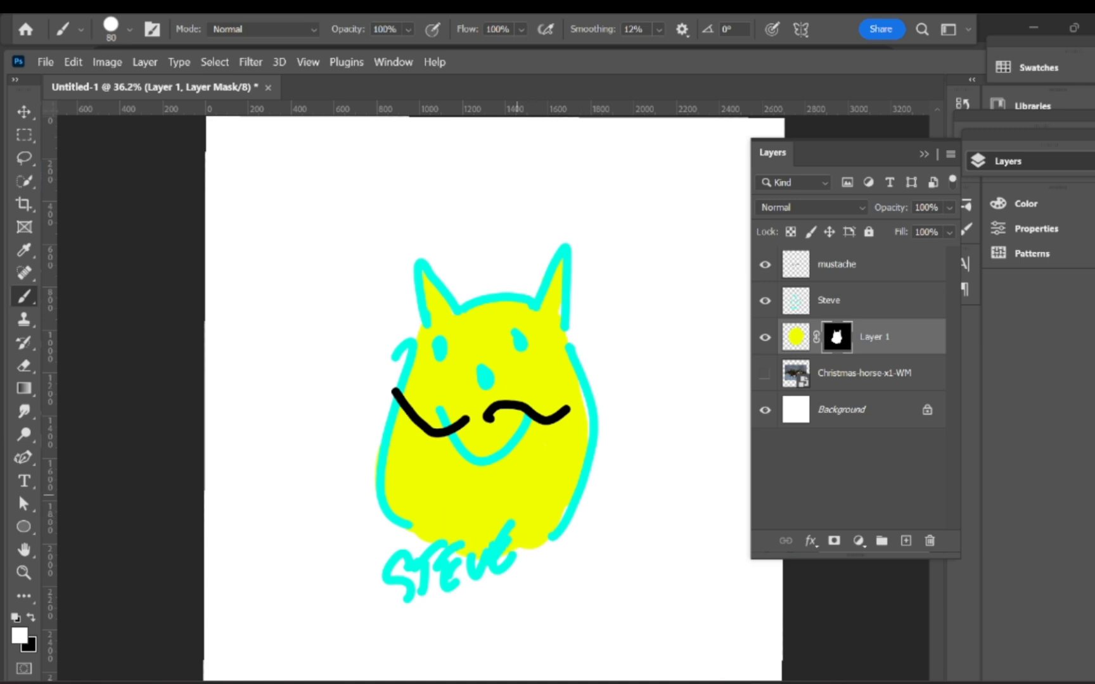
Step: Repaint Layer 1's masked fill hot pink ff008a with a single 2100-size brush dab
{"action": "left_click", "coordinate": [795, 342]}
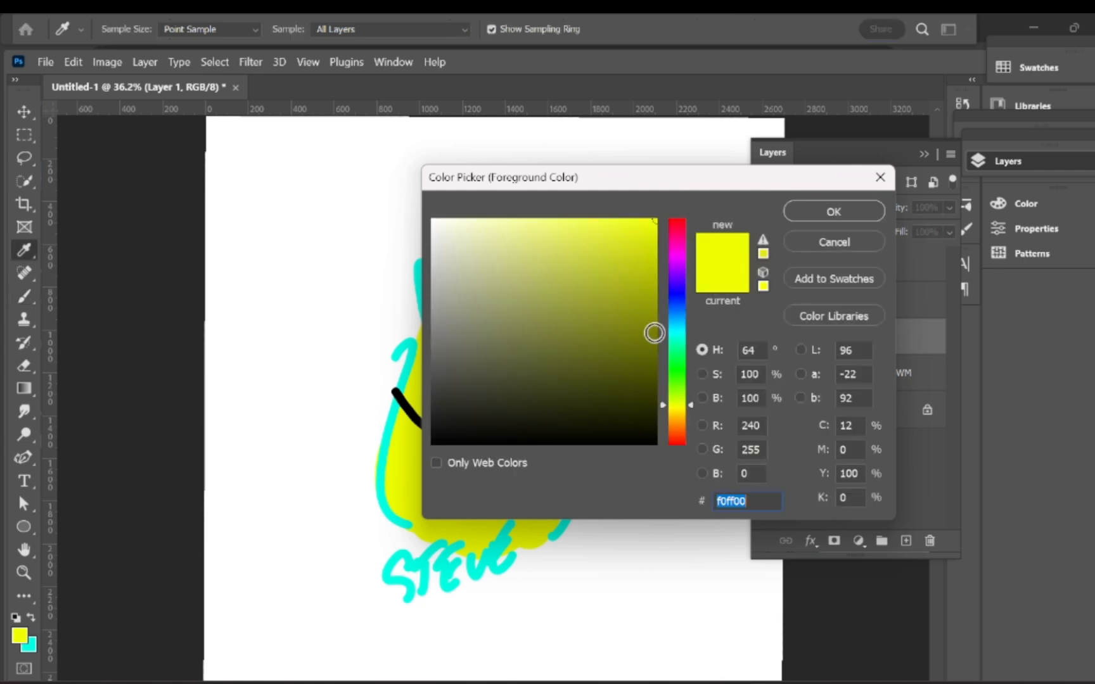
{"action": "left_click_drag", "start_coordinate": [677, 412], "coordinate": [690, 239]}
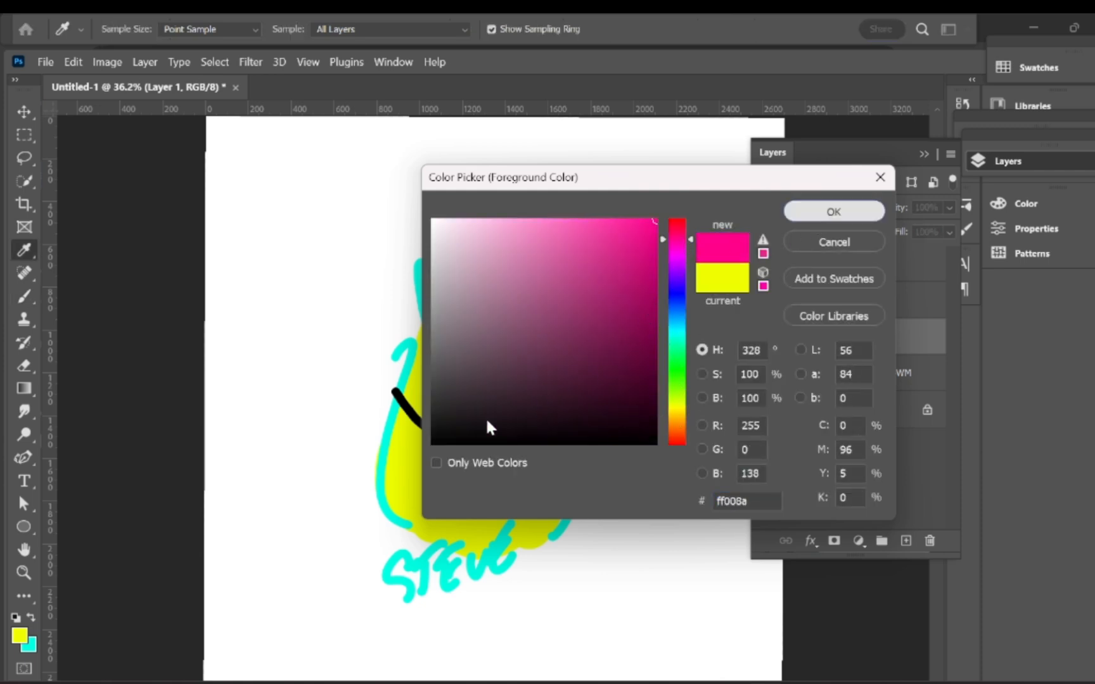
{"action": "key", "text": "Return"}
{"action": "key", "text": "b"}
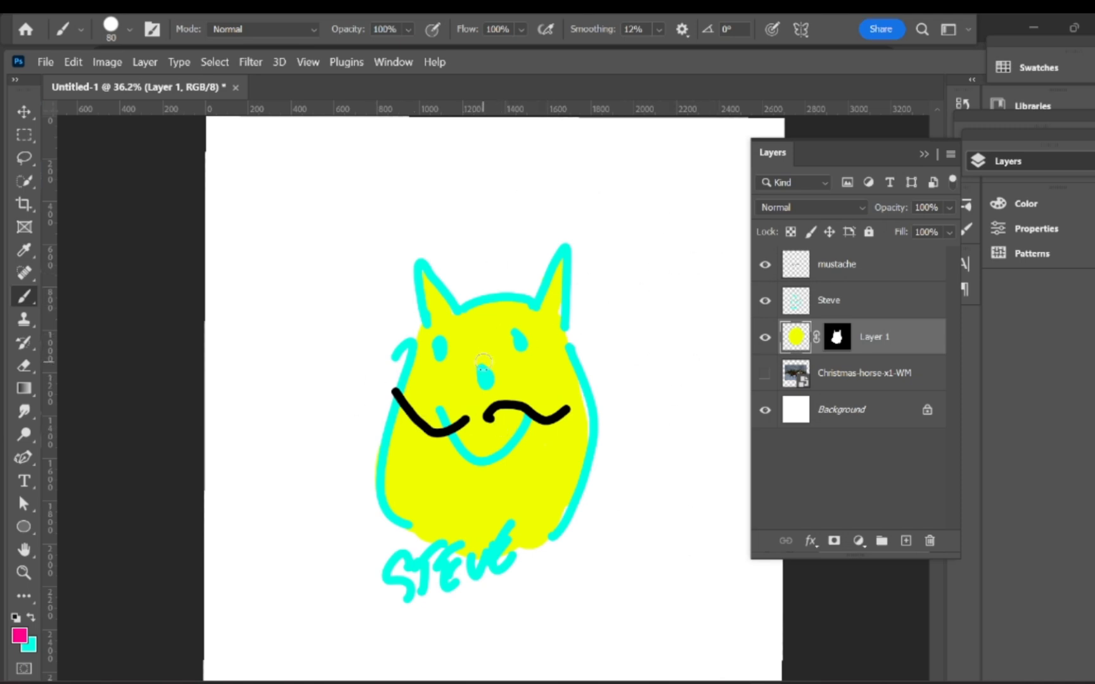
{"action": "key", "text": "bracketright"}
{"action": "key", "text": "bracketright"}
{"action": "key", "text": "bracketright"}
{"action": "key", "text": "bracketright"}
{"action": "key", "text": "bracketright"}
{"action": "key", "text": "bracketright"}
{"action": "key", "text": "bracketright"}
{"action": "key", "text": "bracketright"}
{"action": "key", "text": "bracketright"}
{"action": "key", "text": "bracketright"}
{"action": "key", "text": "bracketright"}
{"action": "key", "text": "bracketright"}
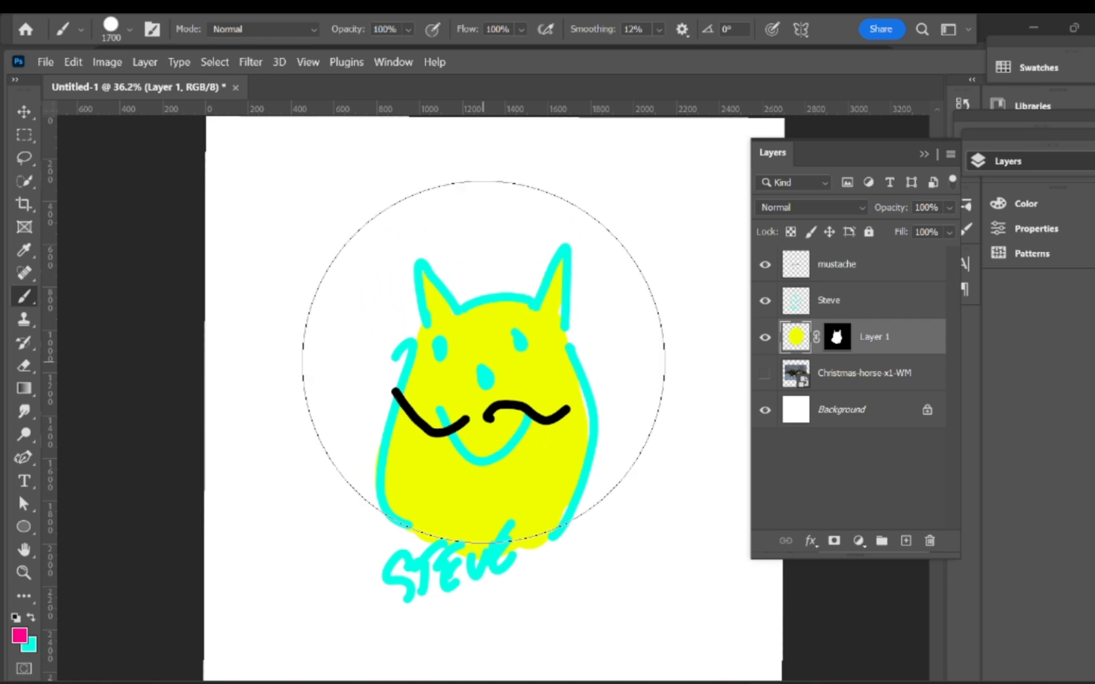
{"action": "left_click", "coordinate": [450, 383]}
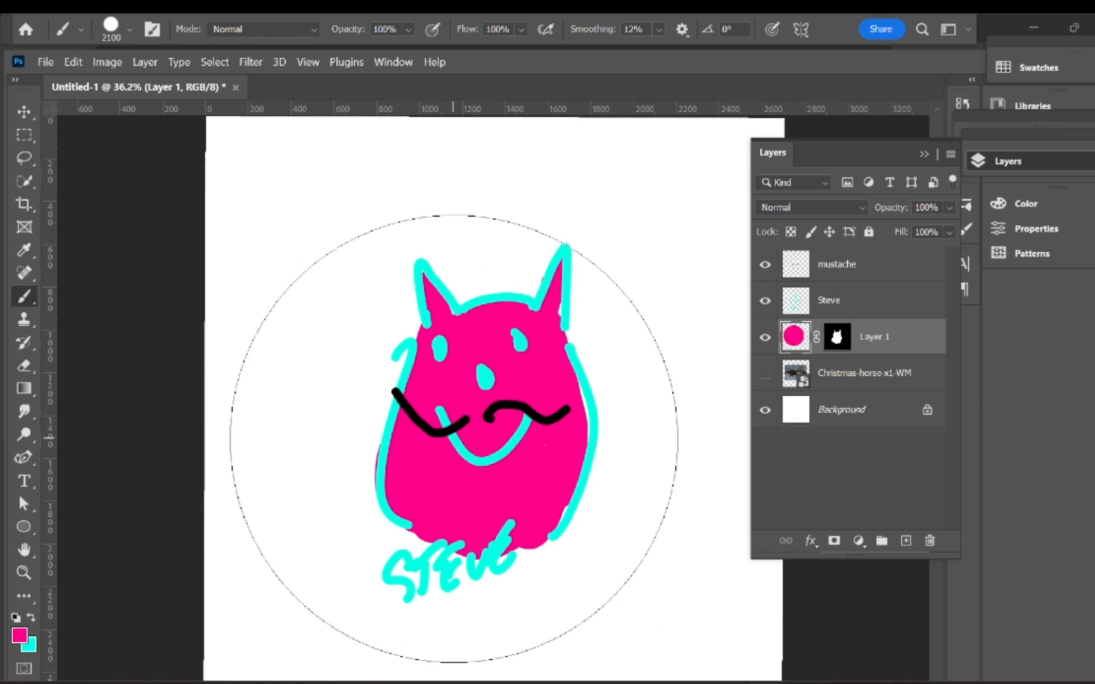
{"action": "key", "text": "ctrl+z"}
{"action": "key", "text": "ctrl+z"}
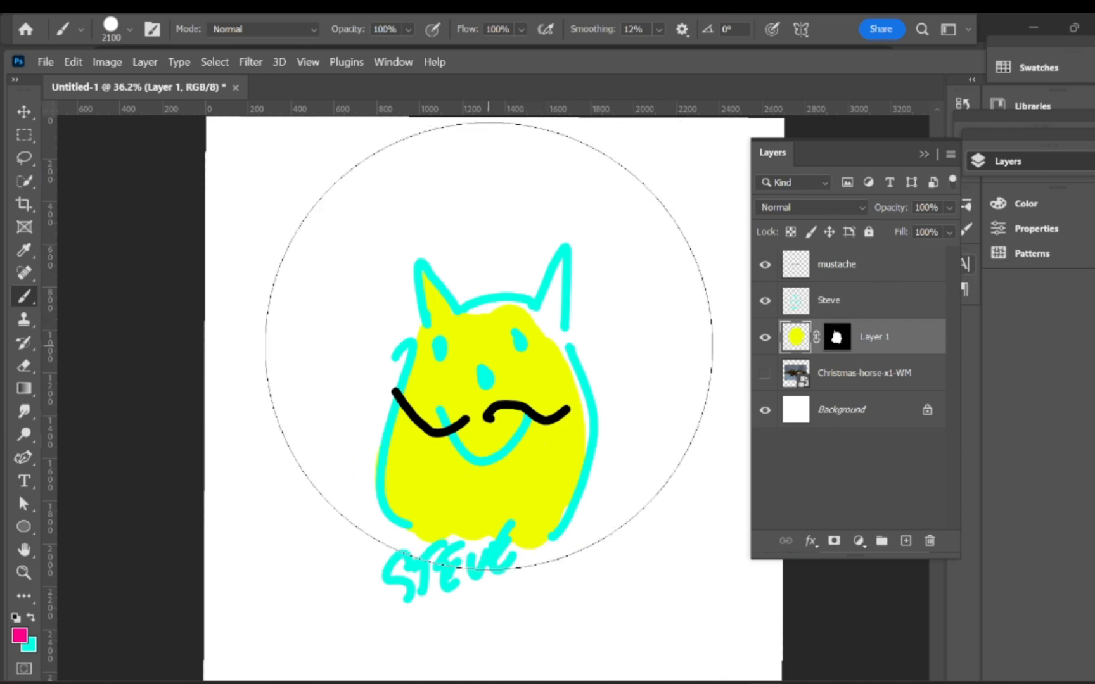
{"action": "left_click", "coordinate": [488, 346]}
{"action": "key", "text": "bracketleft"}
{"action": "key", "text": "bracketleft"}
{"action": "key", "text": "bracketleft"}
{"action": "key", "text": "bracketleft"}
{"action": "key", "text": "bracketleft"}
{"action": "key", "text": "bracketleft"}
{"action": "key", "text": "bracketleft"}
{"action": "key", "text": "bracketleft"}
{"action": "key", "text": "bracketleft"}
{"action": "key", "text": "bracketleft"}
{"action": "key", "text": "bracketleft"}
{"action": "key", "text": "bracketleft"}
{"action": "key", "text": "bracketleft"}
{"action": "key", "text": "bracketleft"}
{"action": "key", "text": "bracketleft"}
{"action": "key", "text": "bracketleft"}
{"action": "key", "text": "bracketleft"}
{"action": "key", "text": "bracketleft"}
{"action": "key", "text": "bracketleft"}
{"action": "key", "text": "bracketleft"}
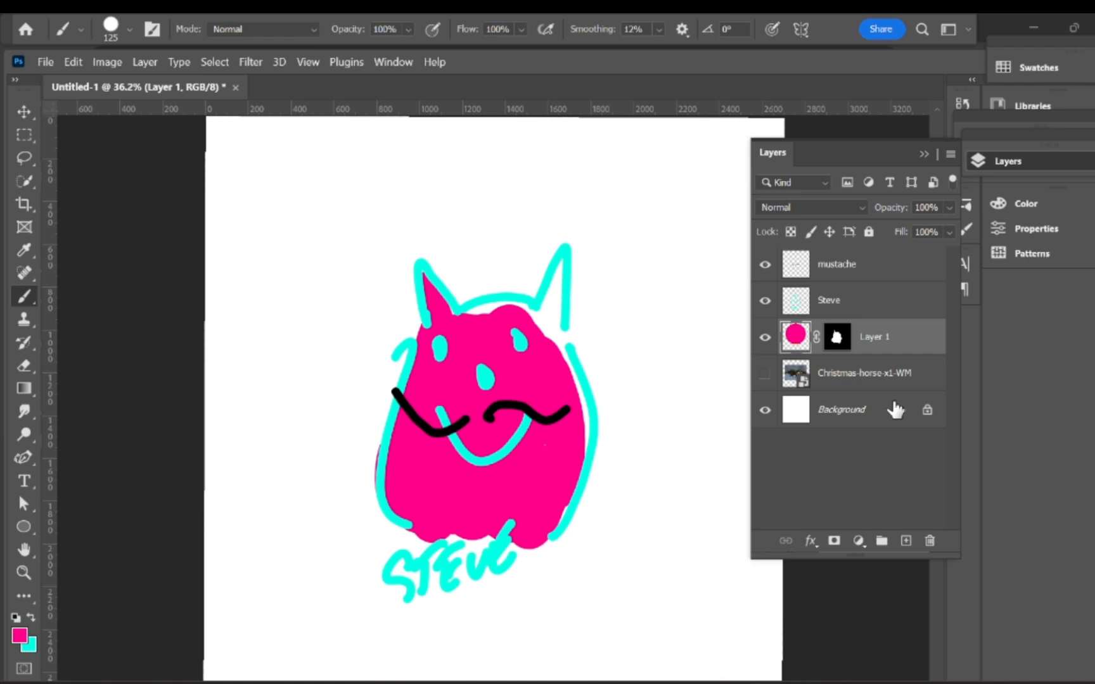
Step: Select the mustache layer and delete it with the trash button
{"action": "left_click", "coordinate": [831, 266]}
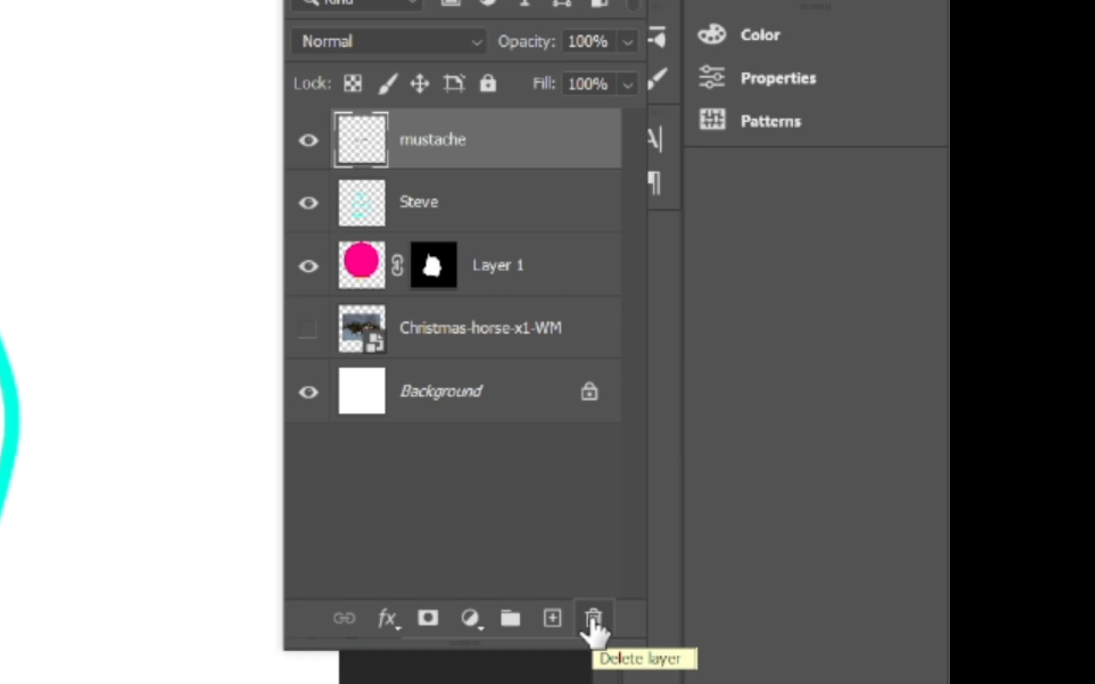
{"action": "left_click", "coordinate": [593, 621]}
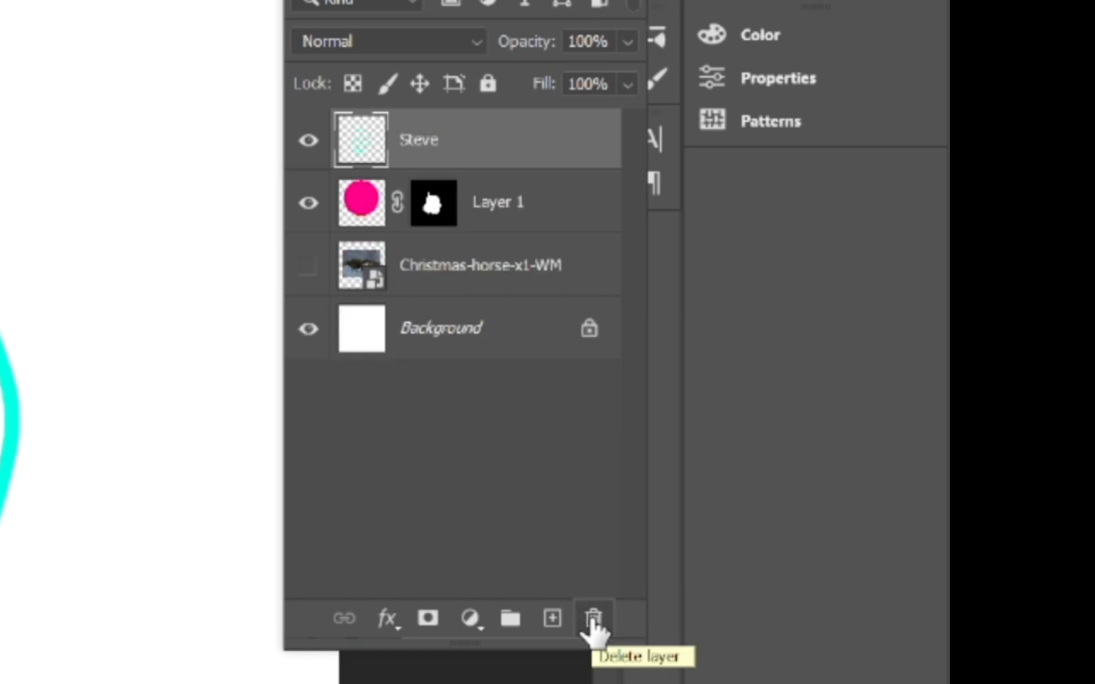
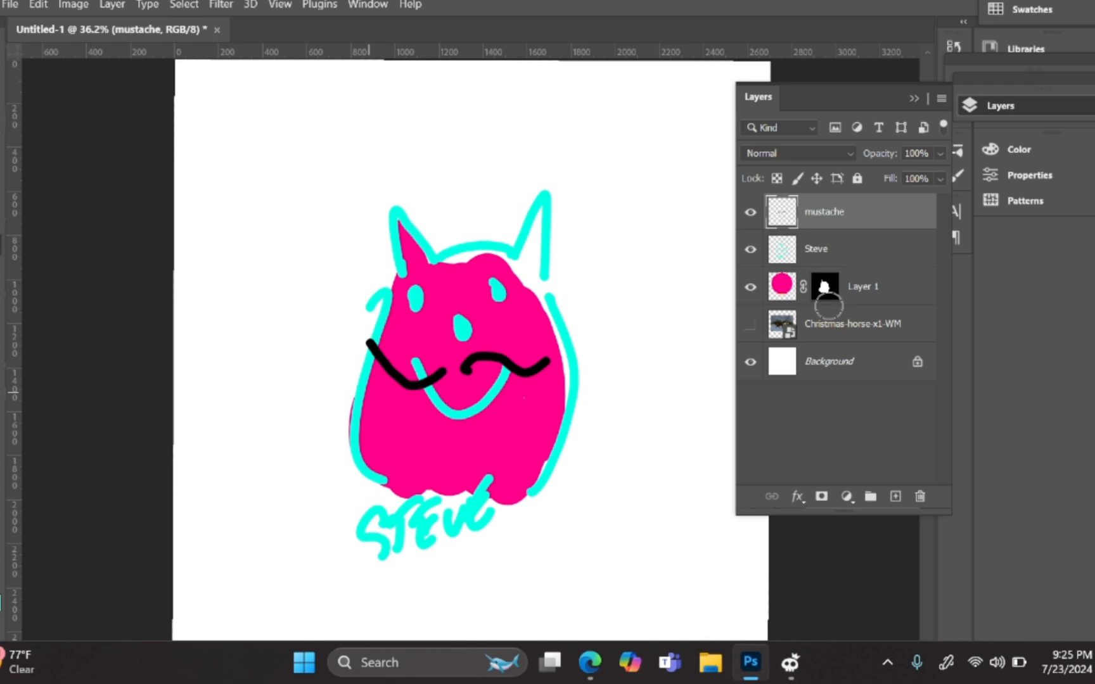
Step: Switch to the Type tool to add the steve and Lorem Ipsum text layers
{"action": "key", "text": "t"}
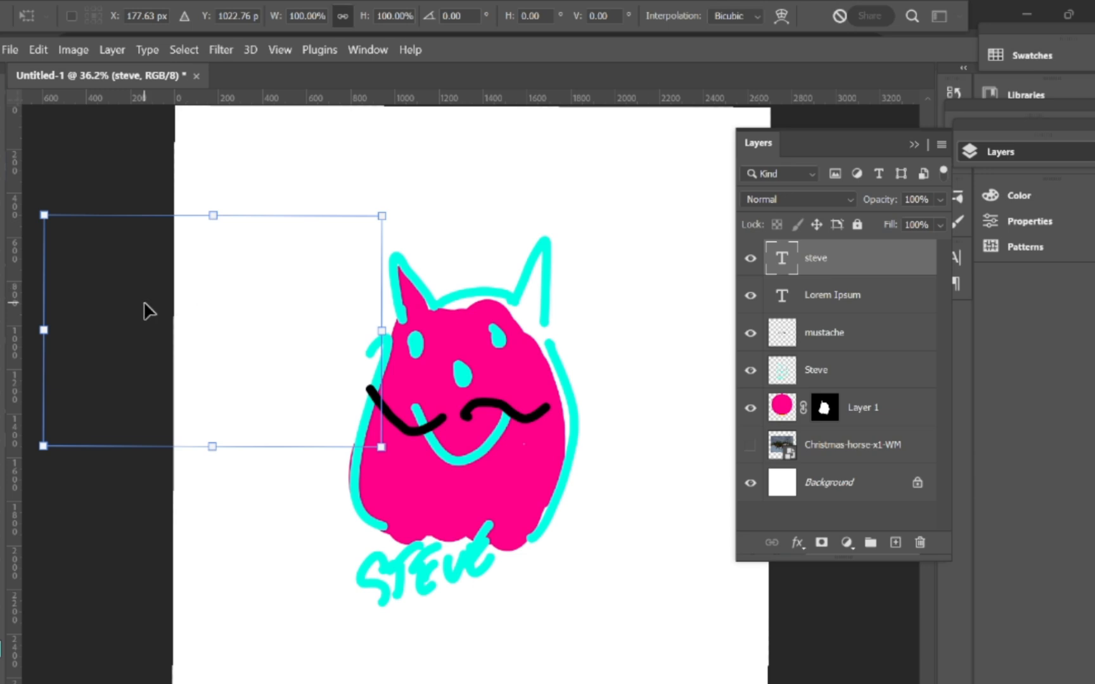
Step: Place the steve text at the top-left of the canvas above the cat
{"action": "left_click_drag", "start_coordinate": [146, 310], "coordinate": [366, 276]}
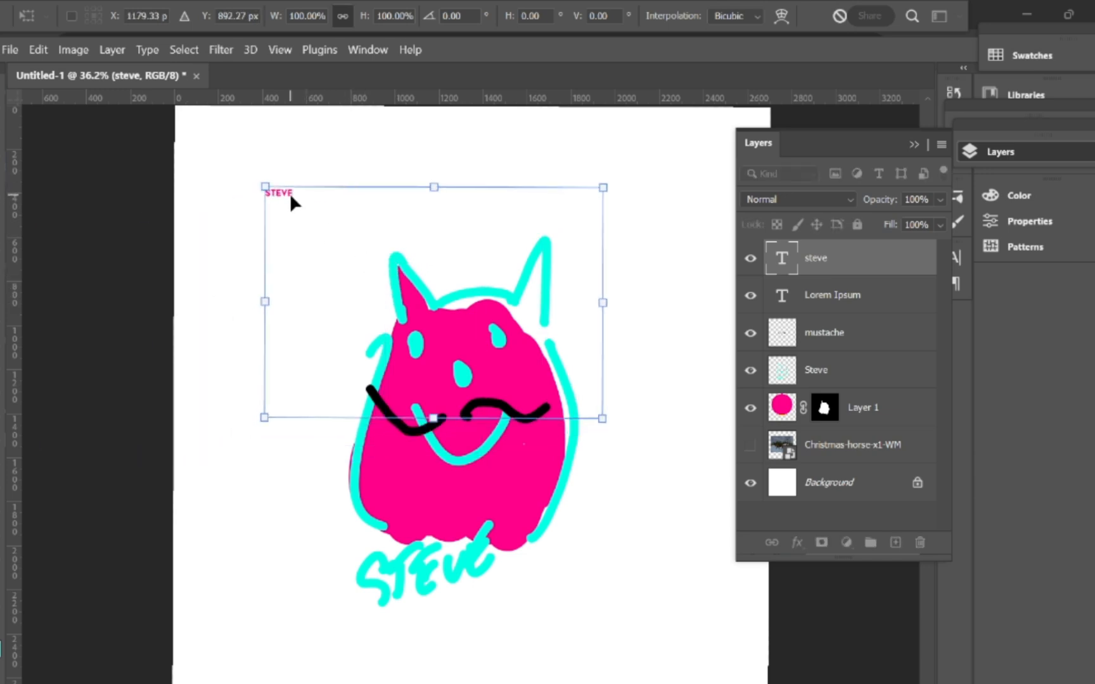
{"action": "key", "text": "Return"}
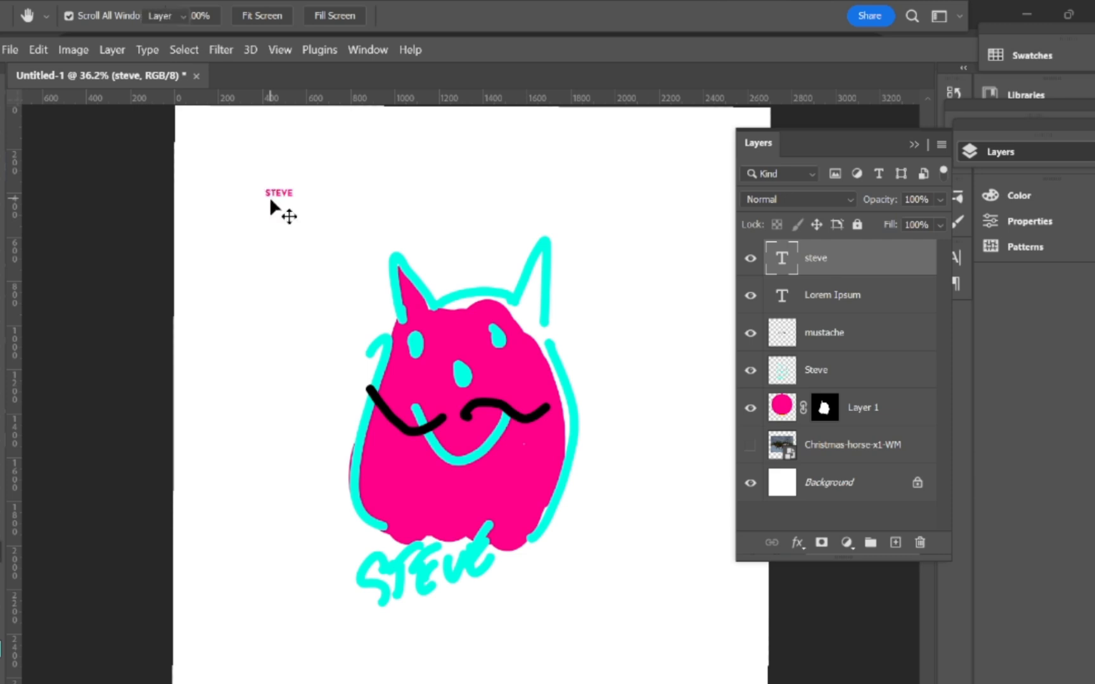
{"action": "left_click", "coordinate": [279, 192]}
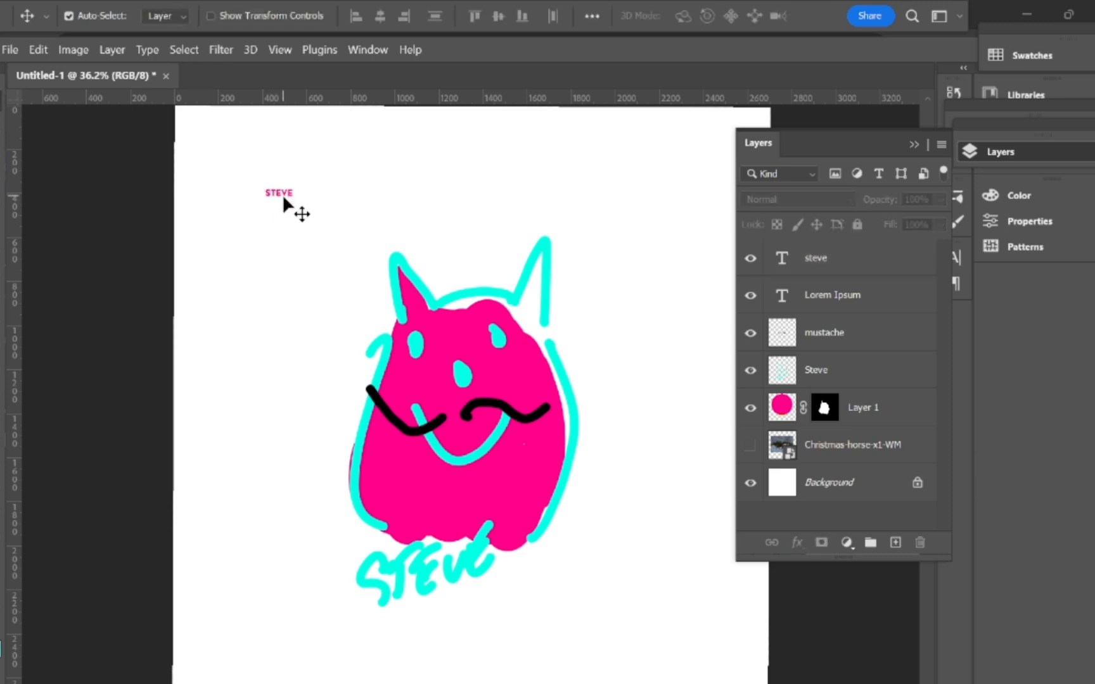
Step: Set the STEVE text to 60 pt and tighten its text box around the word
{"action": "double_click", "coordinate": [282, 190]}
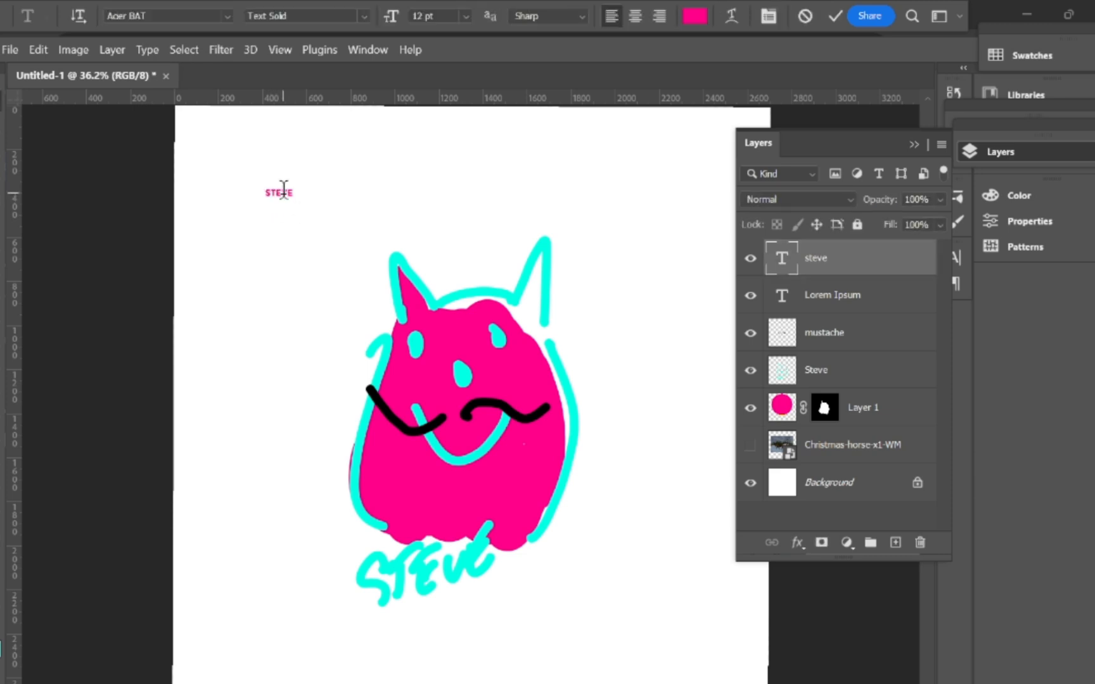
{"action": "left_click", "coordinate": [465, 16]}
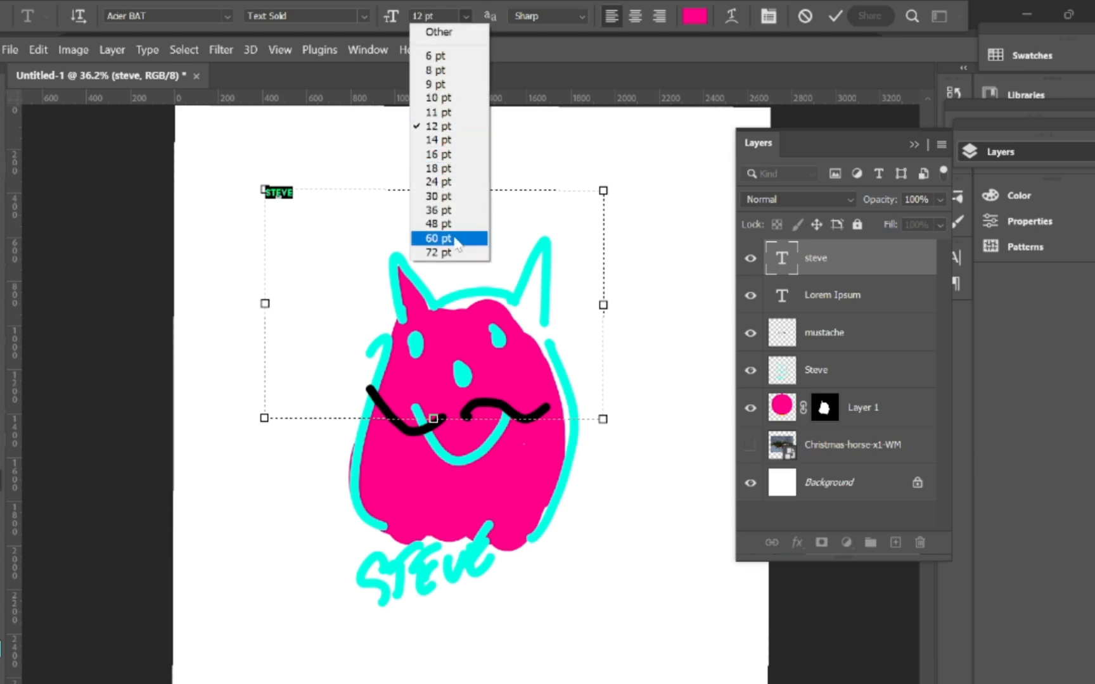
{"action": "left_click", "coordinate": [454, 236]}
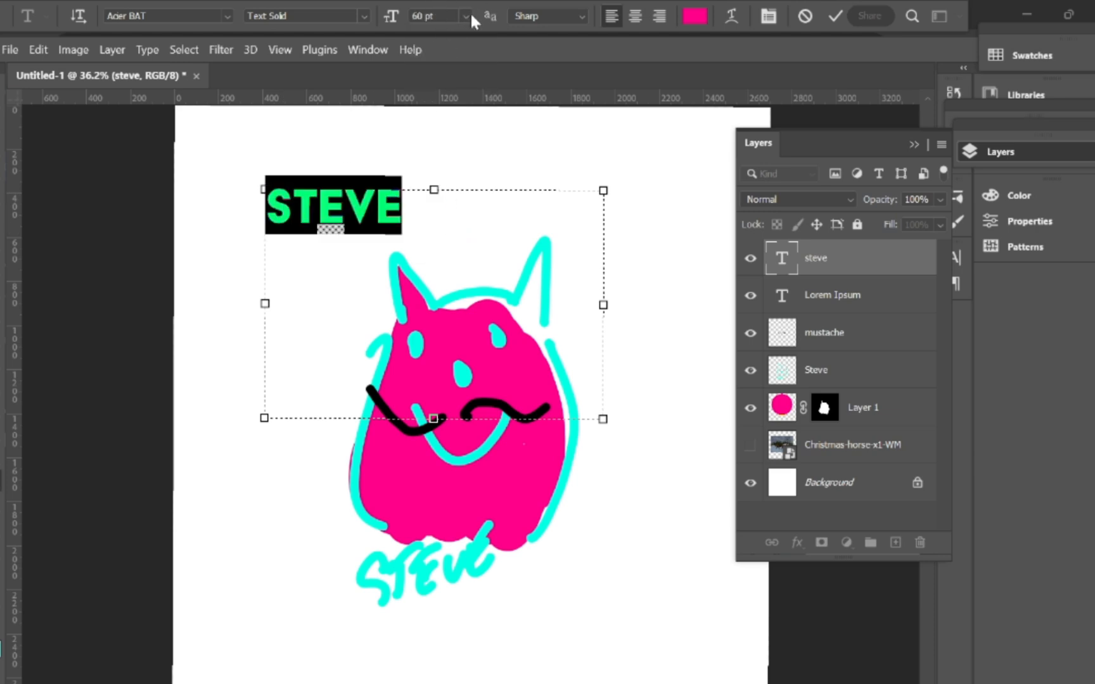
{"action": "left_click_drag", "start_coordinate": [603, 305], "coordinate": [429, 259]}
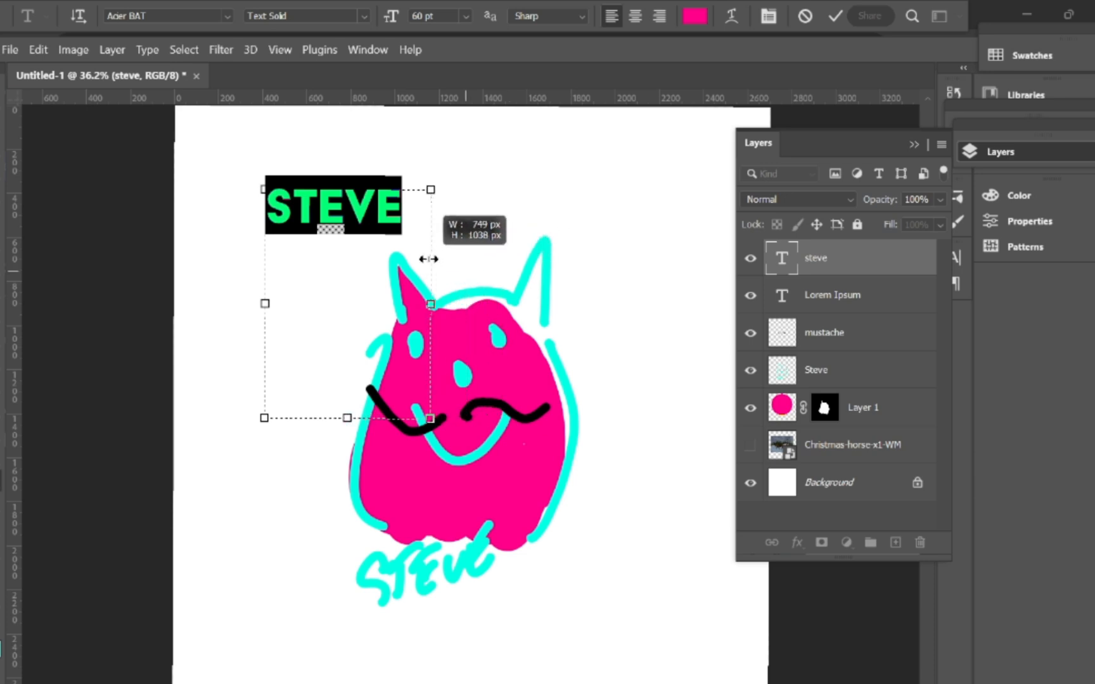
{"action": "left_click_drag", "start_coordinate": [347, 417], "coordinate": [347, 242]}
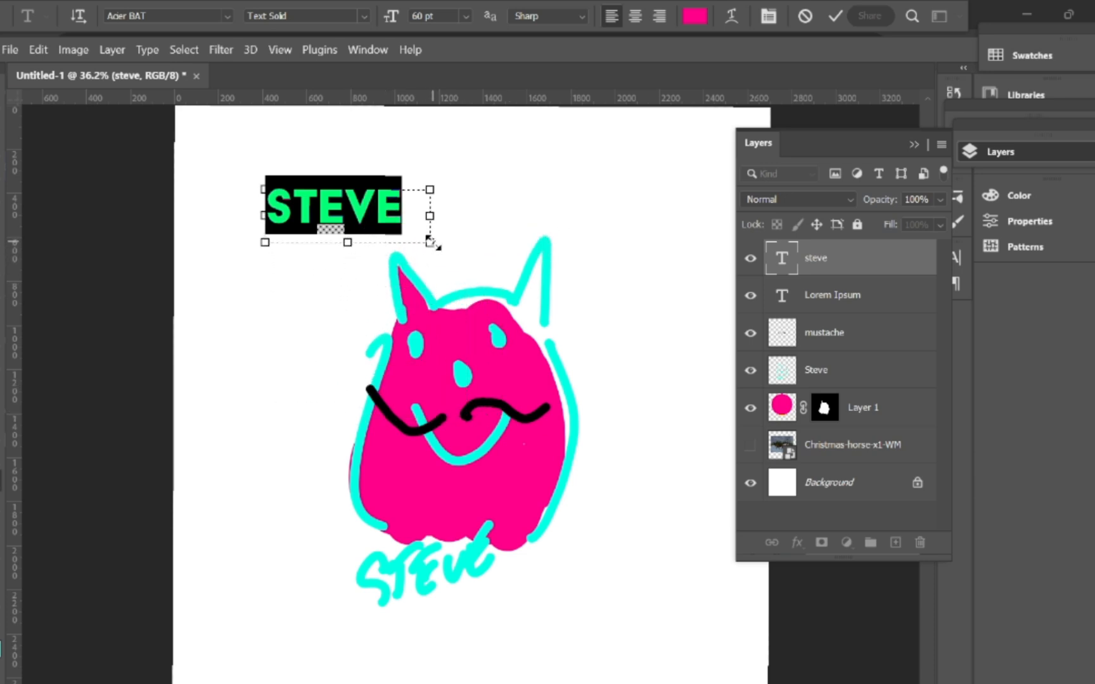
{"action": "mouse_move", "coordinate": [429, 242]}
{"action": "left_mouse_down"}
{"action": "mouse_move", "coordinate": [451, 239]}
{"action": "mouse_move", "coordinate": [411, 240]}
{"action": "left_mouse_up"}
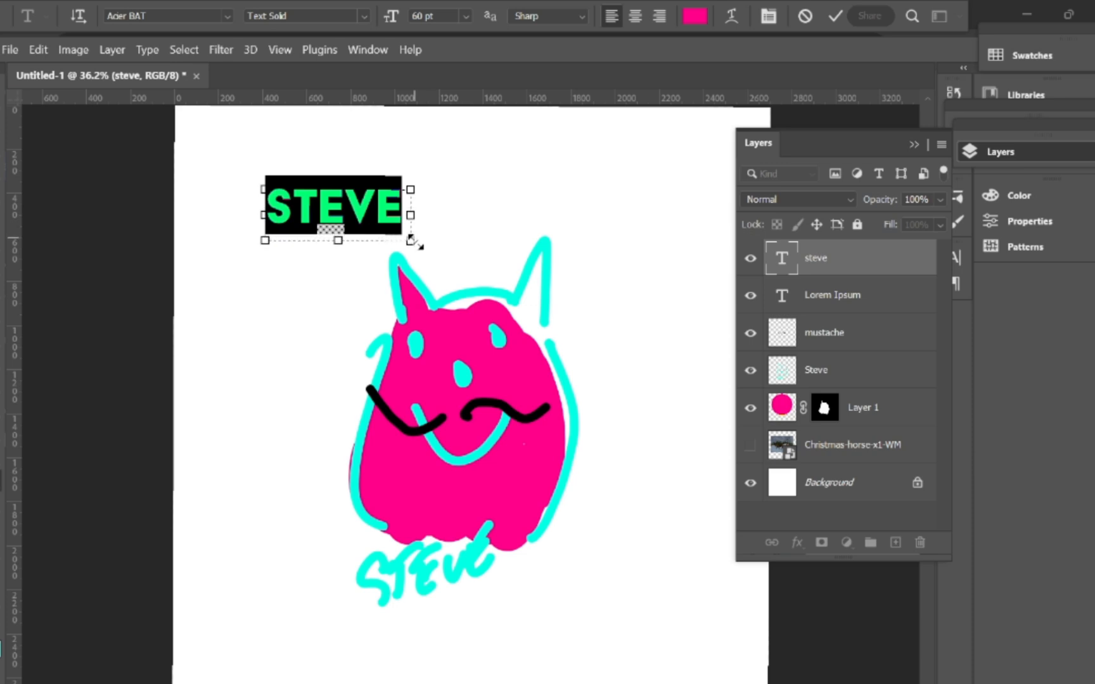
{"action": "left_click", "coordinate": [1, 553]}
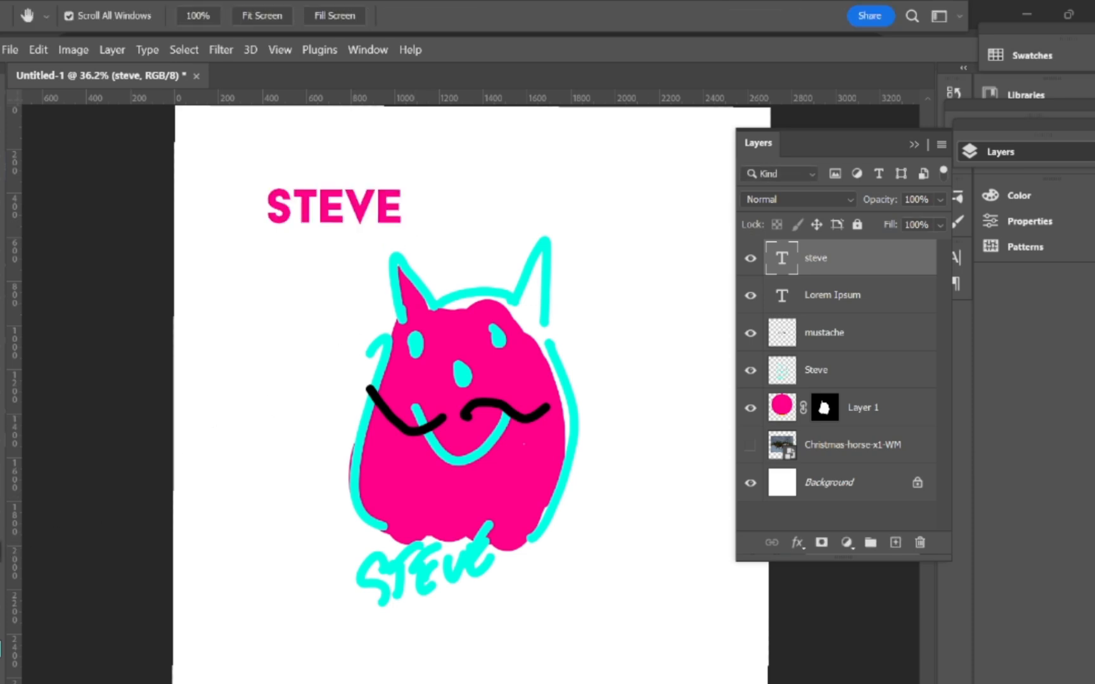
Step: Scale the STEVE title up to about 272% and move it up to the canvas top
{"action": "key", "text": "v"}
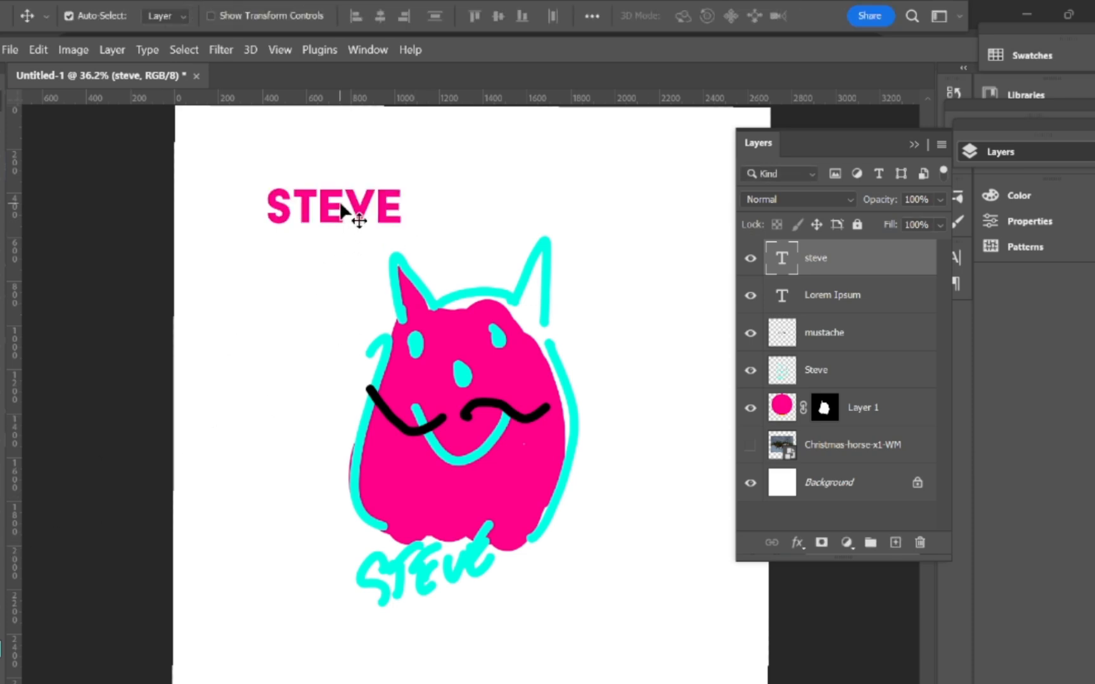
{"action": "key", "text": "ctrl+t"}
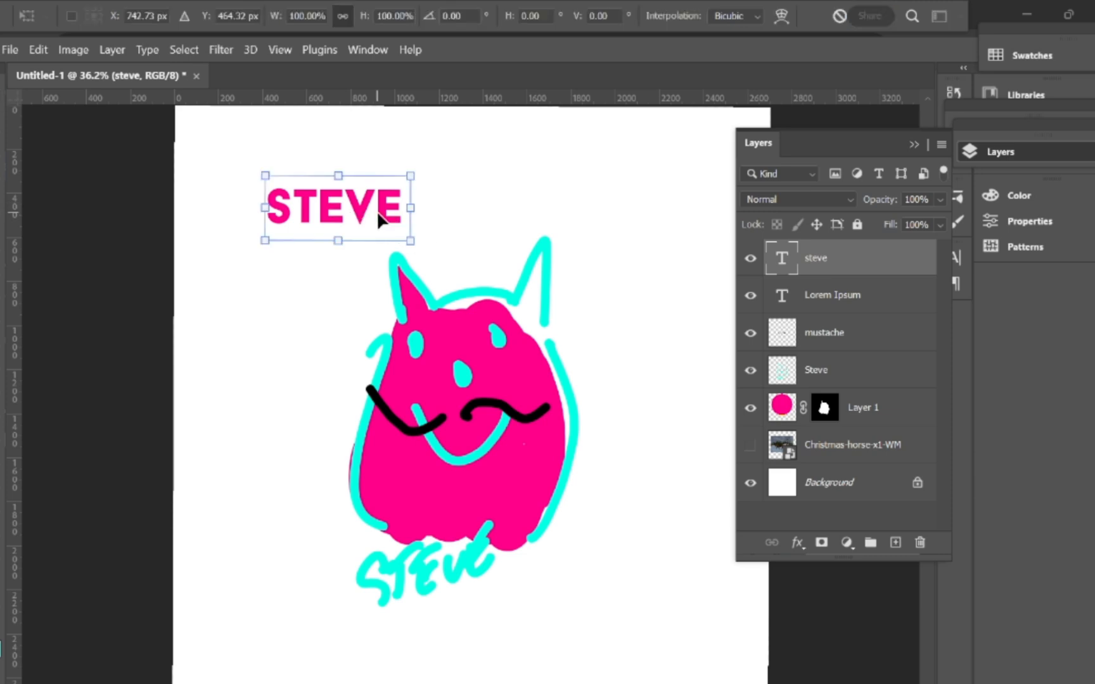
{"action": "left_click_drag", "start_coordinate": [408, 241], "coordinate": [668, 336]}
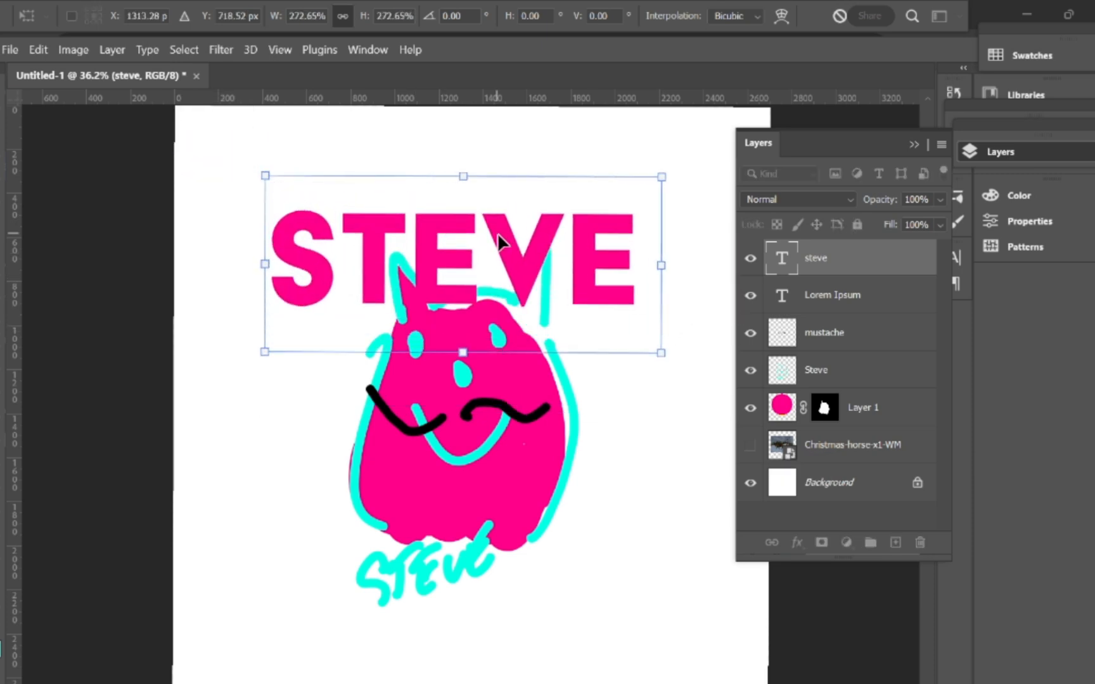
{"action": "left_click_drag", "start_coordinate": [497, 233], "coordinate": [527, 162]}
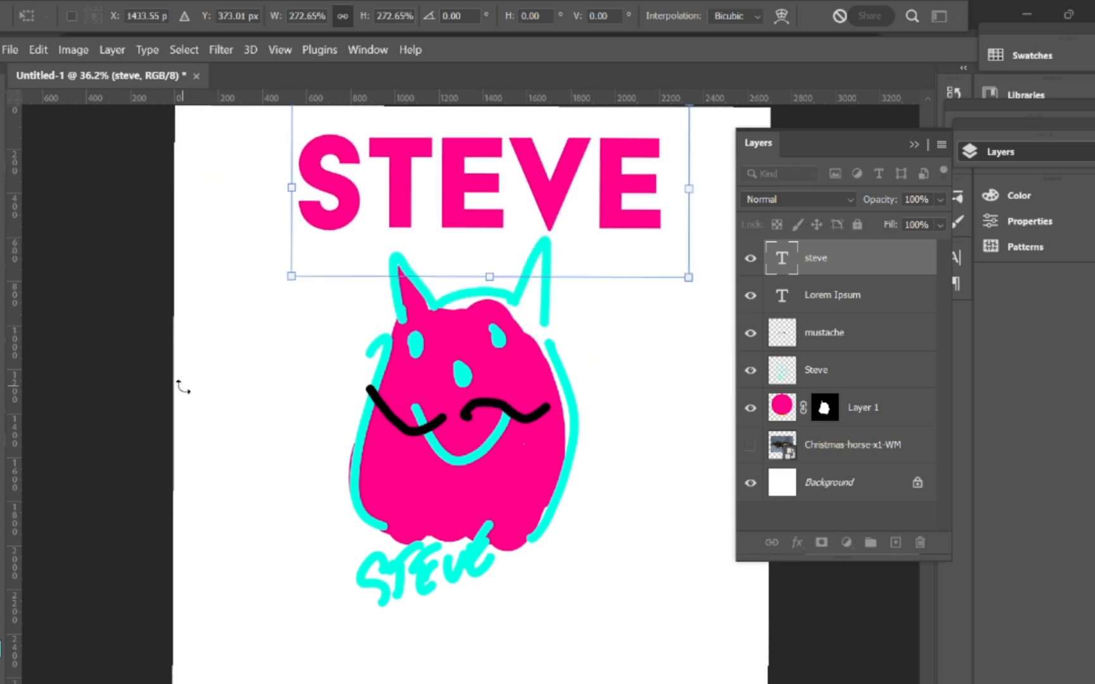
{"action": "left_click", "coordinate": [3, 552]}
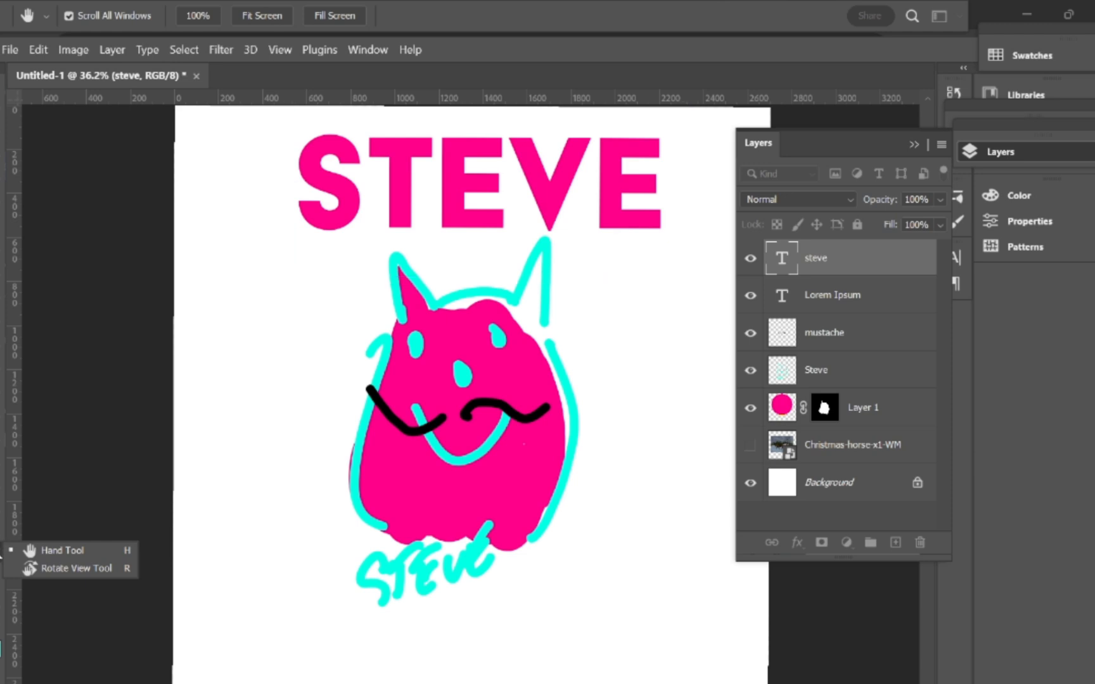
{"action": "left_click", "coordinate": [3, 551]}
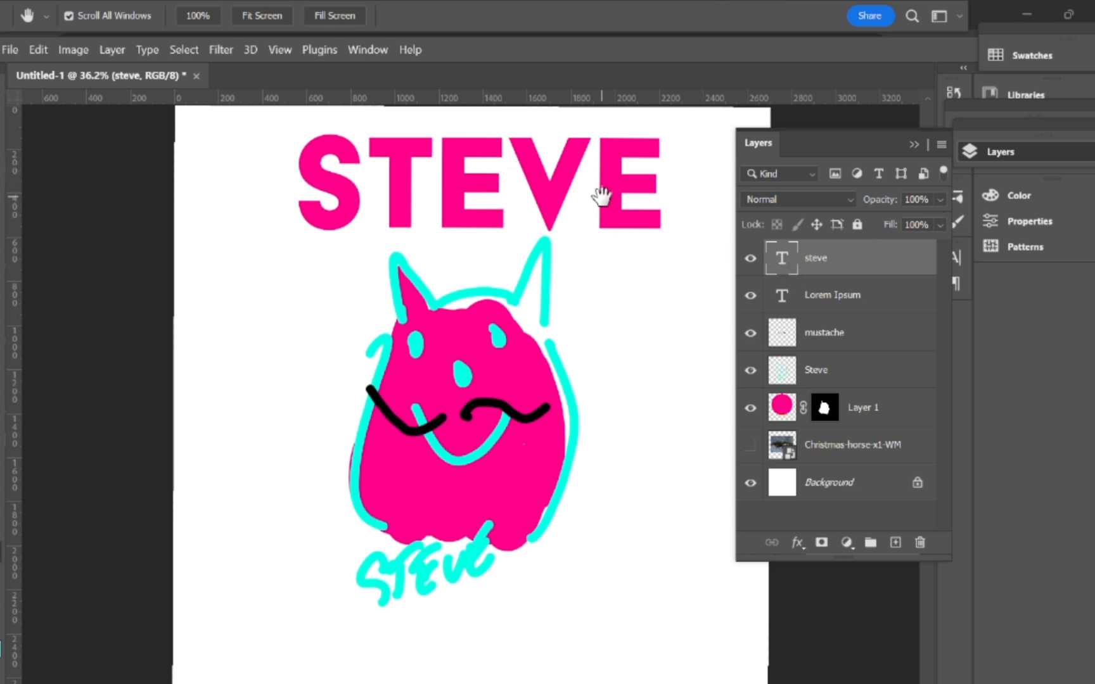
Step: Switch the steve title's font to the Lamar Pen script
{"action": "key", "text": "v"}
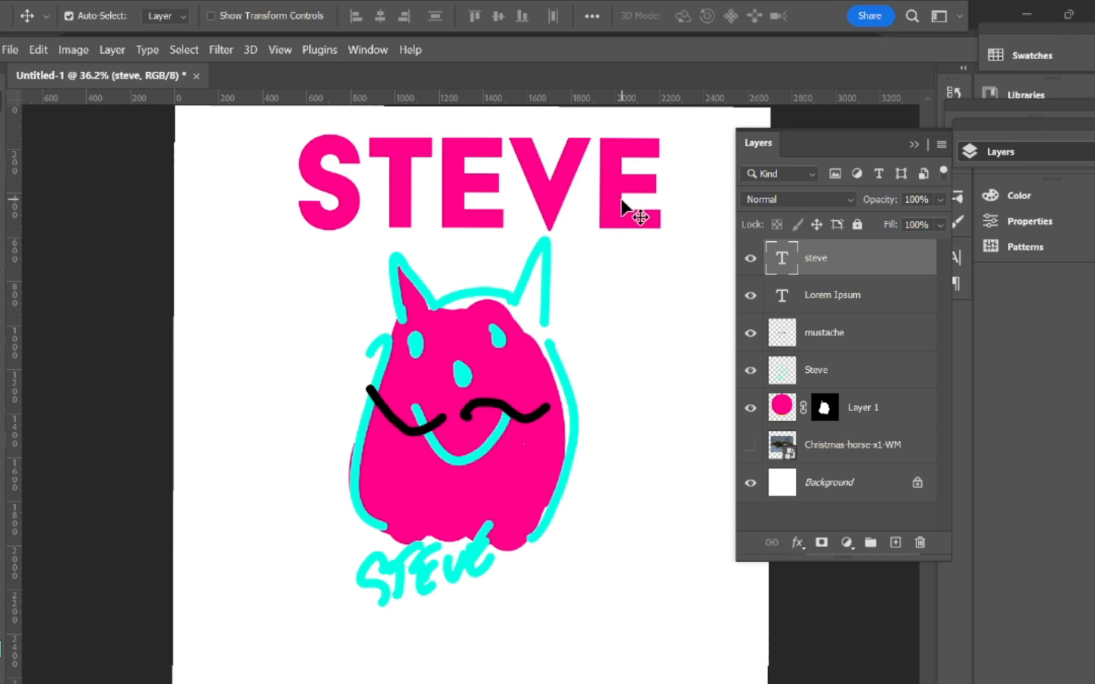
{"action": "double_click", "coordinate": [622, 196]}
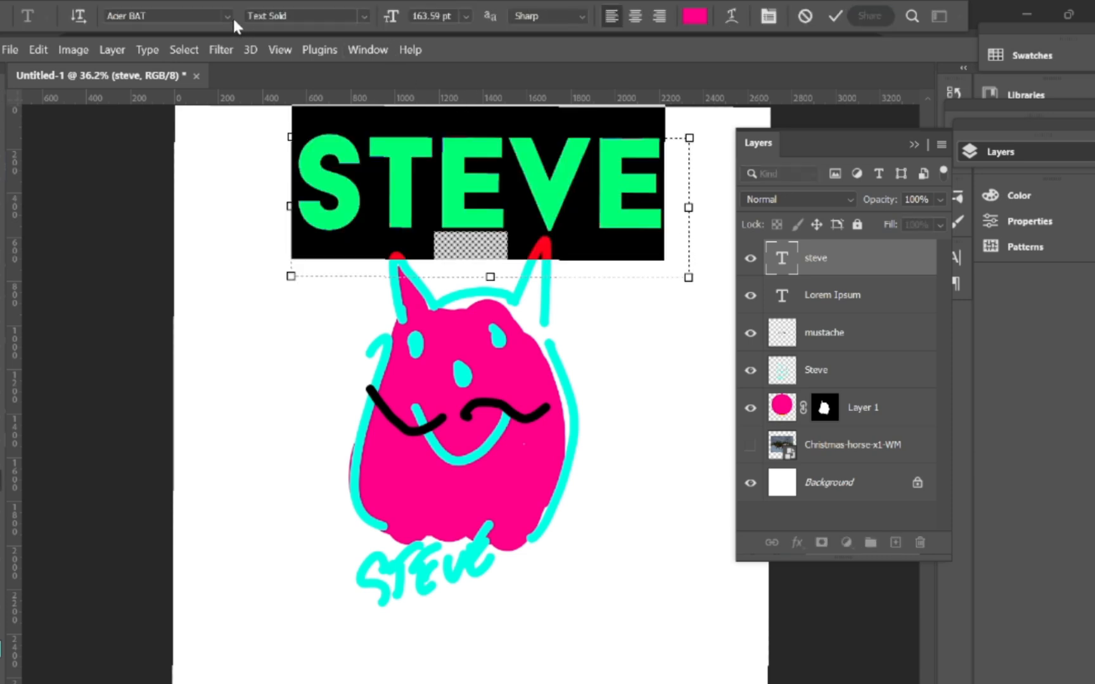
{"action": "left_click", "coordinate": [230, 17]}
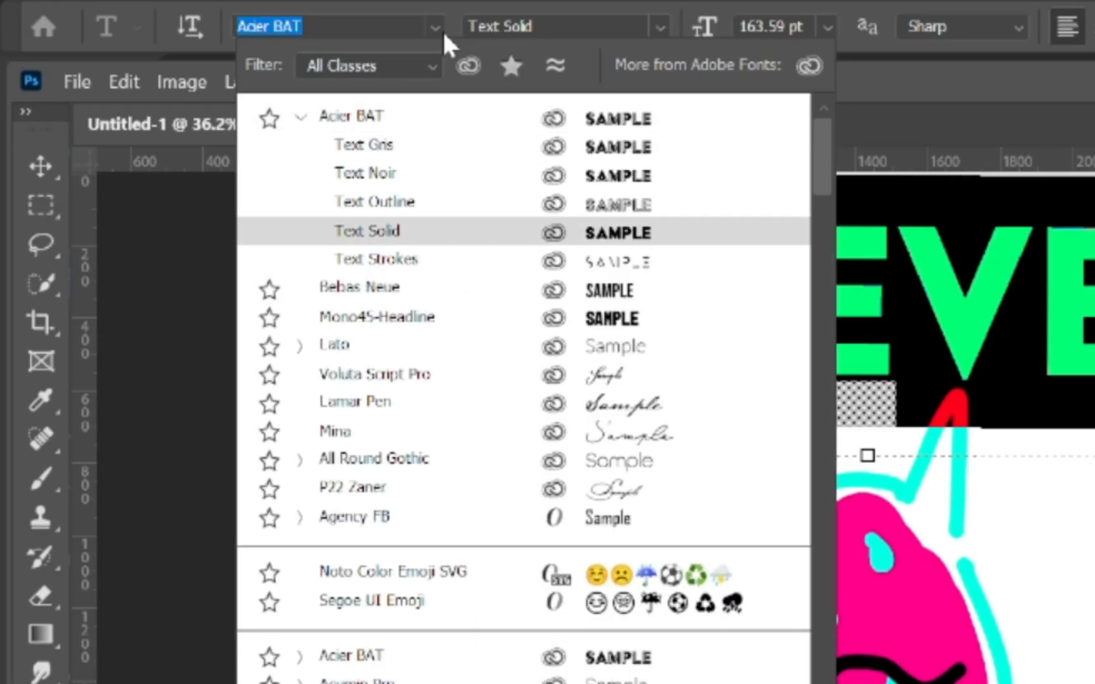
{"action": "key", "text": "Down"}
{"action": "key", "text": "Down"}
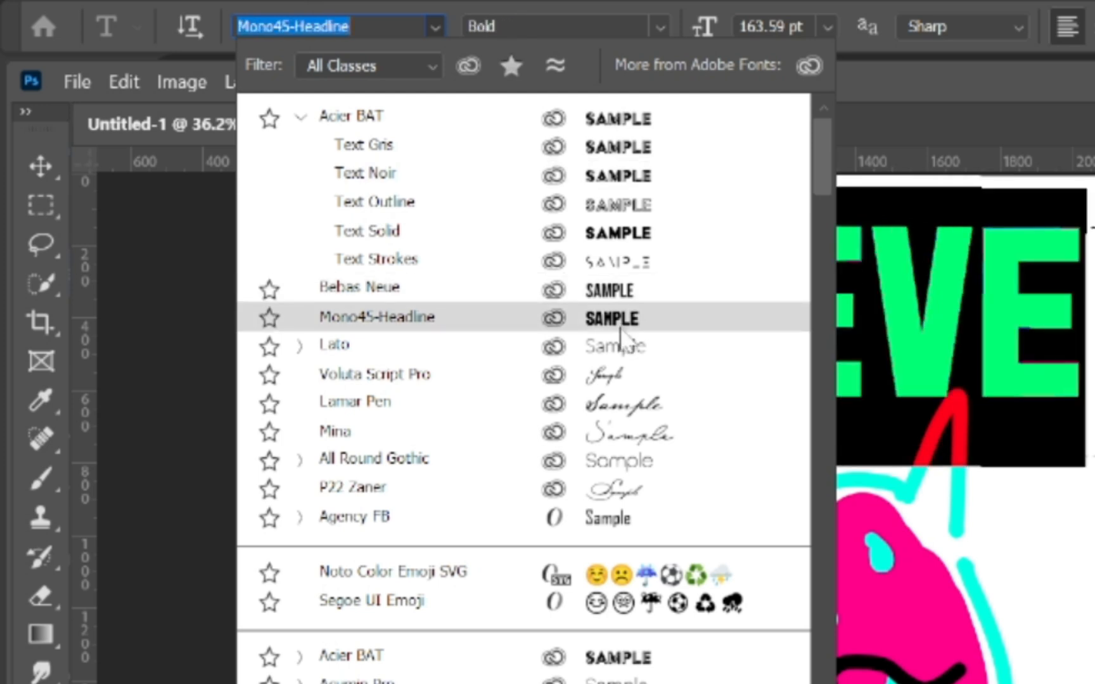
{"action": "left_click", "coordinate": [652, 417]}
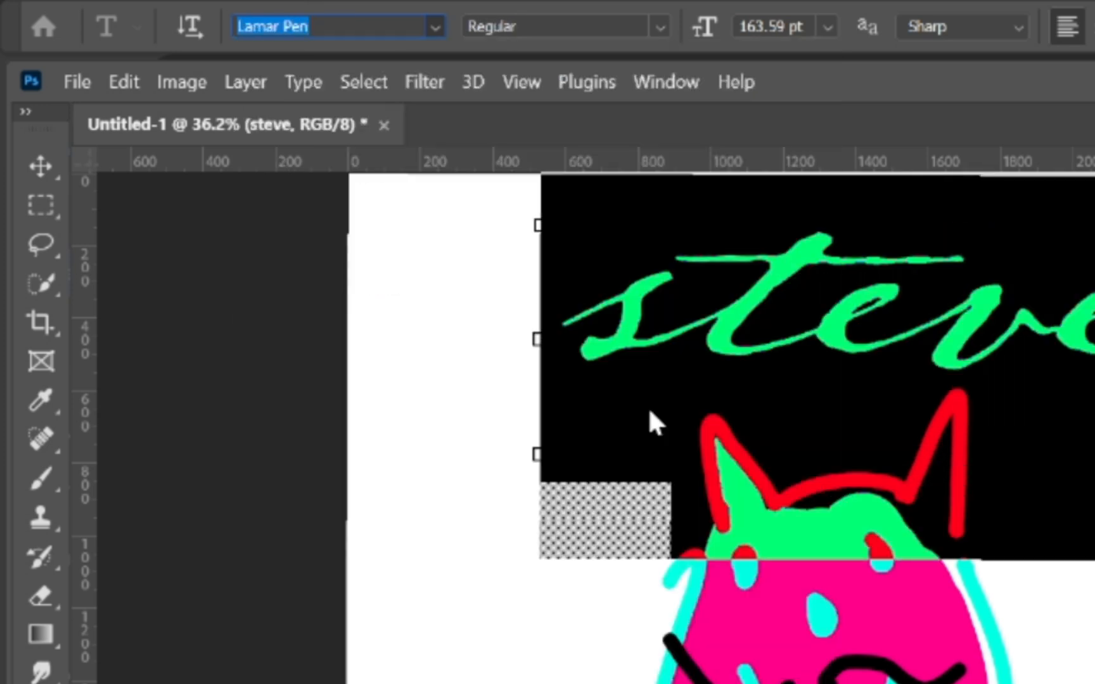
{"action": "left_click", "coordinate": [211, 580]}
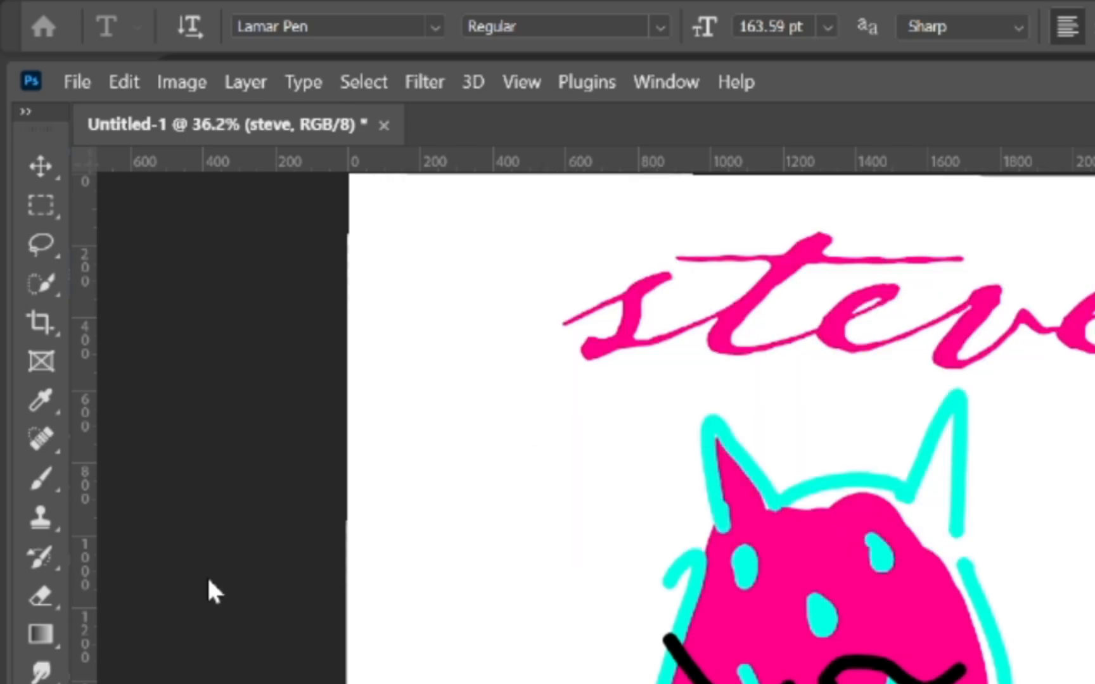
{"action": "key", "text": "v"}
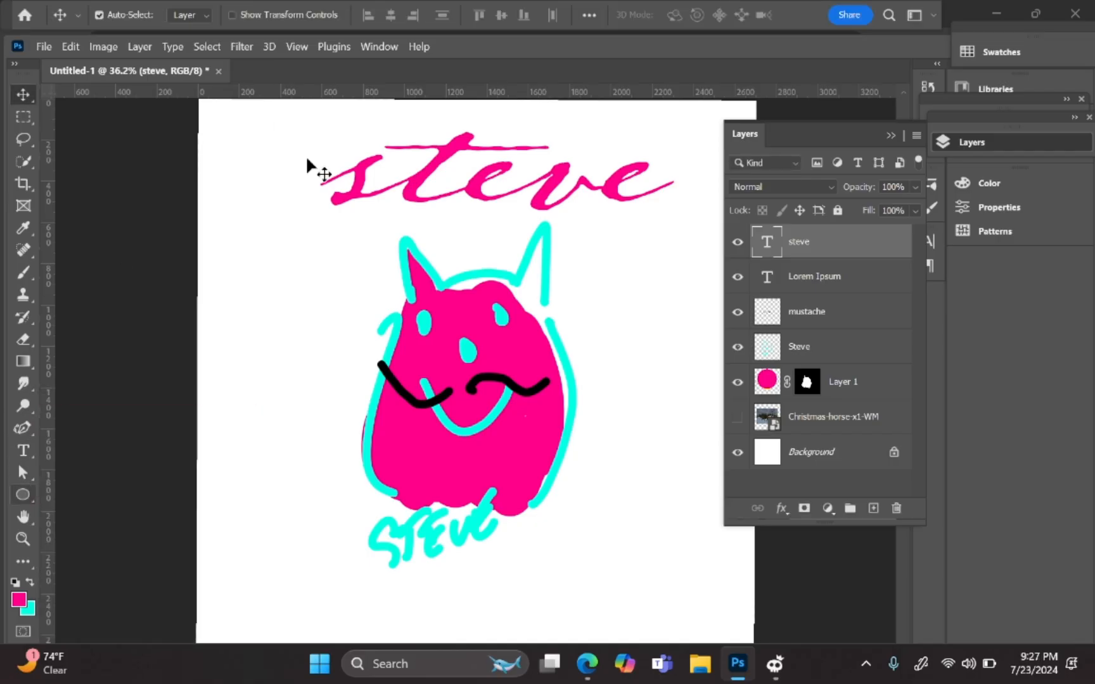
Step: Change the title font to All Round Gothic and shift it above the cat
{"action": "double_click", "coordinate": [503, 183]}
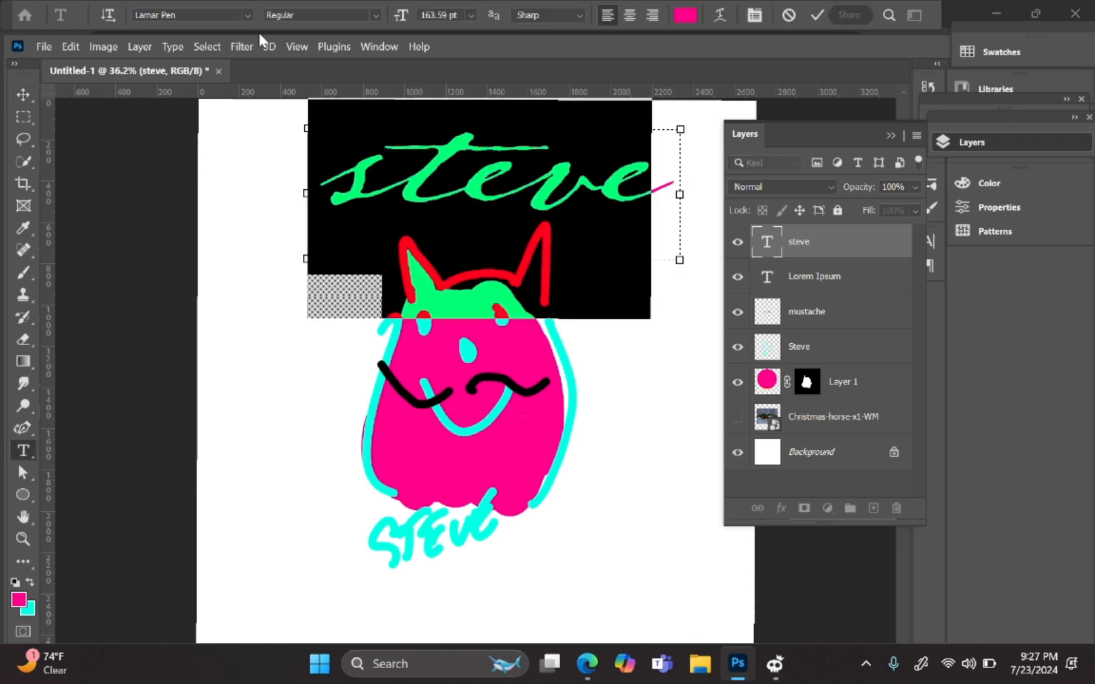
{"action": "left_click", "coordinate": [247, 15]}
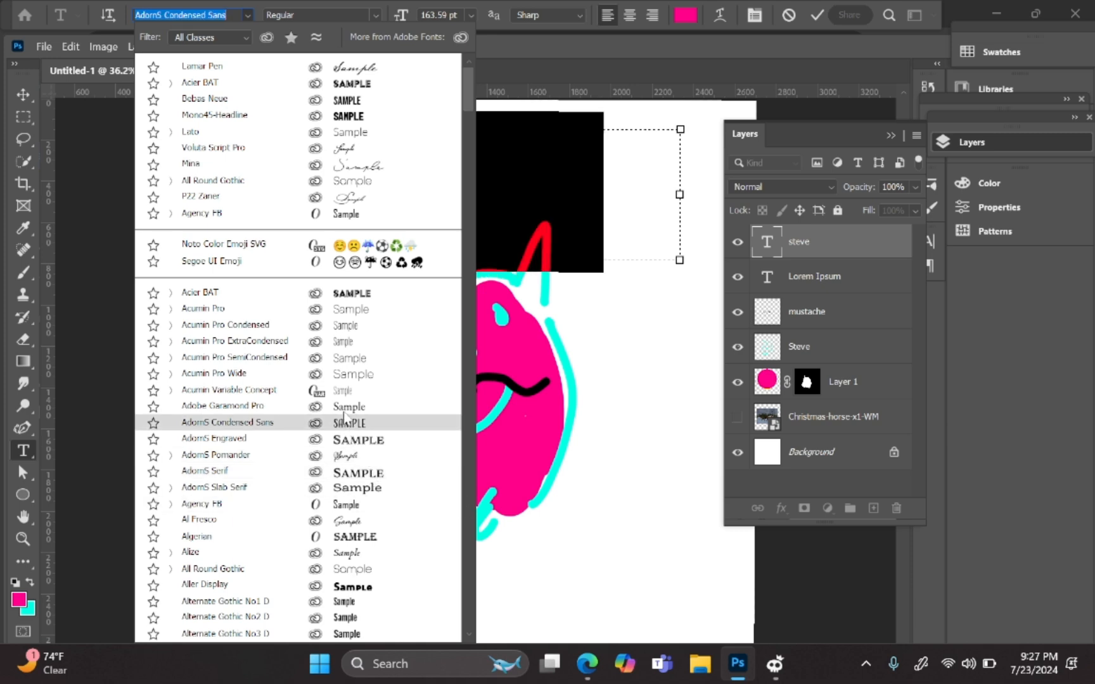
{"action": "left_click", "coordinate": [289, 570]}
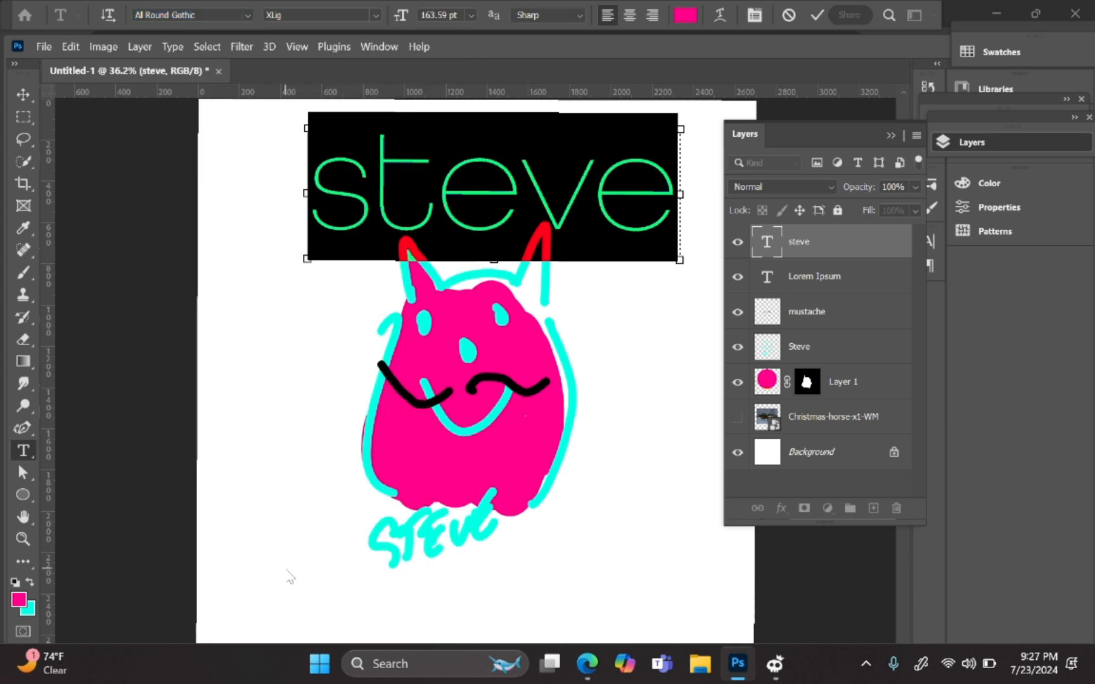
{"action": "left_click", "coordinate": [811, 9]}
{"action": "key", "text": "v"}
{"action": "mouse_move", "coordinate": [531, 209]}
{"action": "left_mouse_down"}
{"action": "mouse_move", "coordinate": [516, 208]}
{"action": "mouse_move", "coordinate": [515, 191]}
{"action": "mouse_move", "coordinate": [530, 186]}
{"action": "left_mouse_up"}
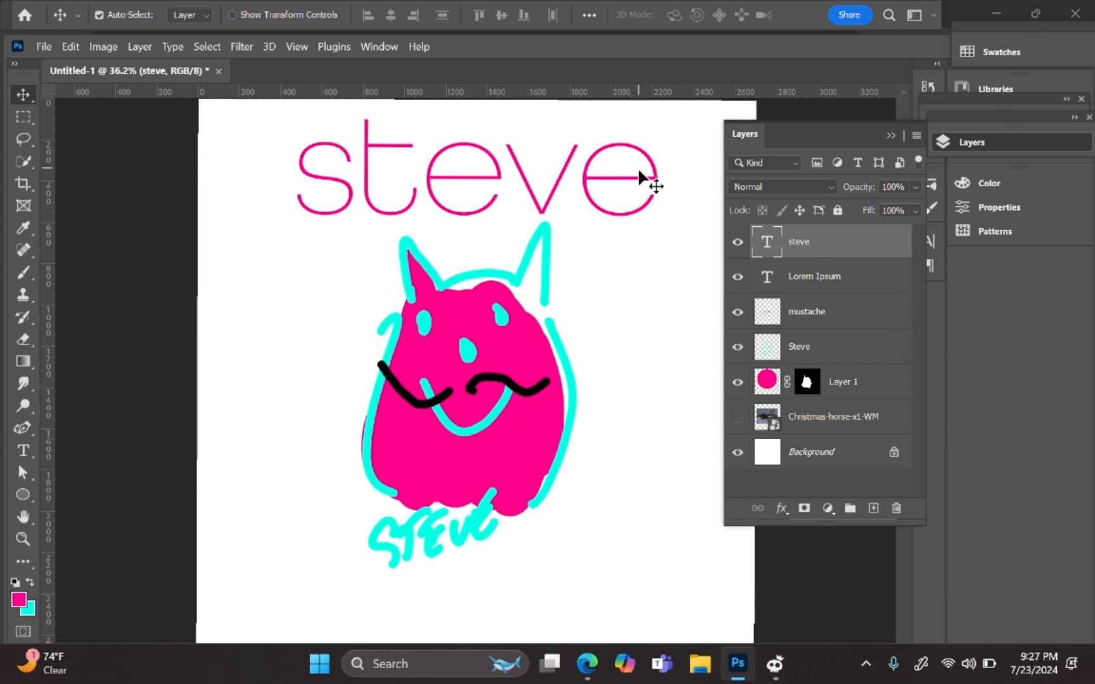
Step: Replace the word steve with samantha in the title
{"action": "double_click", "coordinate": [619, 162]}
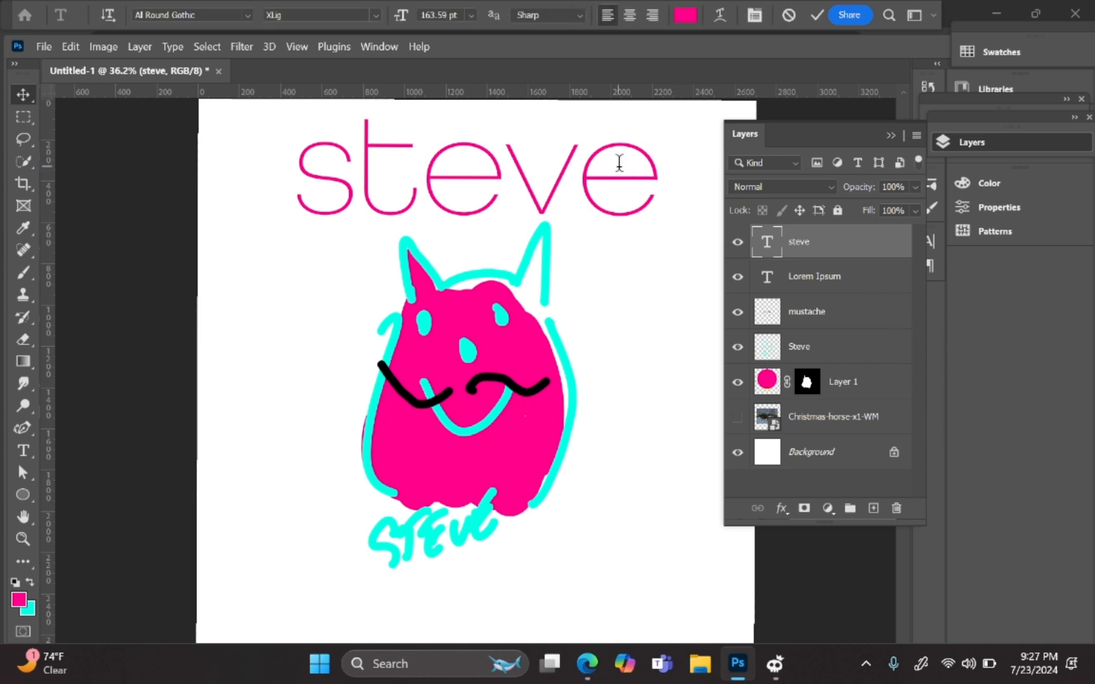
{"action": "double_click", "coordinate": [550, 166]}
{"action": "left_click", "coordinate": [550, 168]}
{"action": "double_click", "coordinate": [549, 170]}
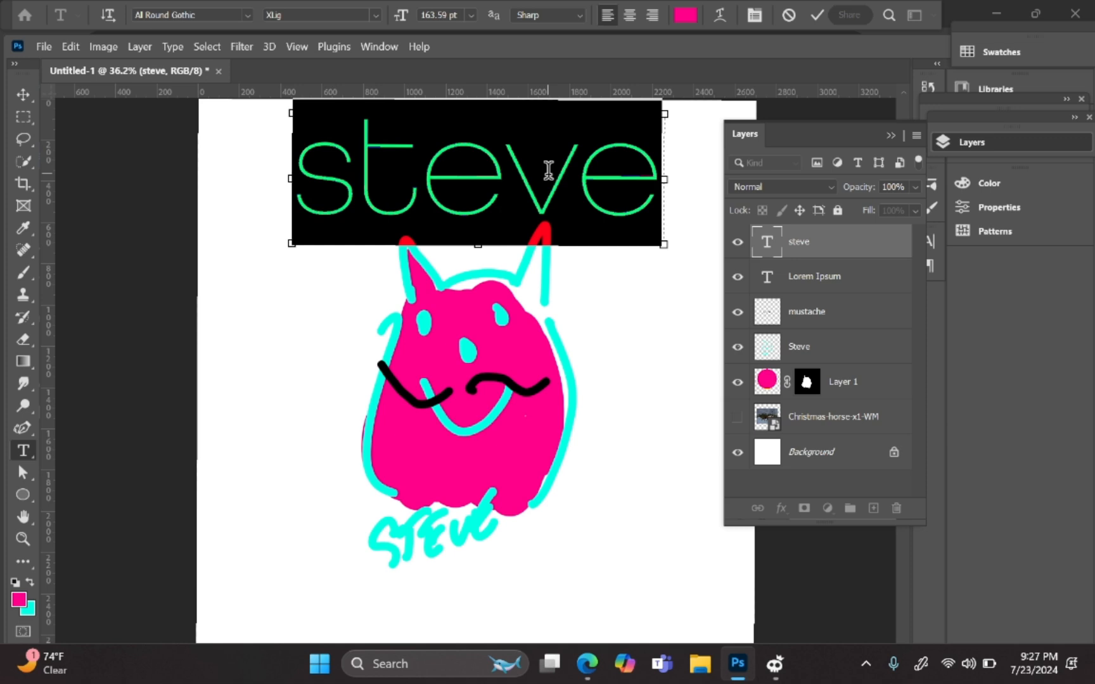
{"action": "type", "text": "sama"}
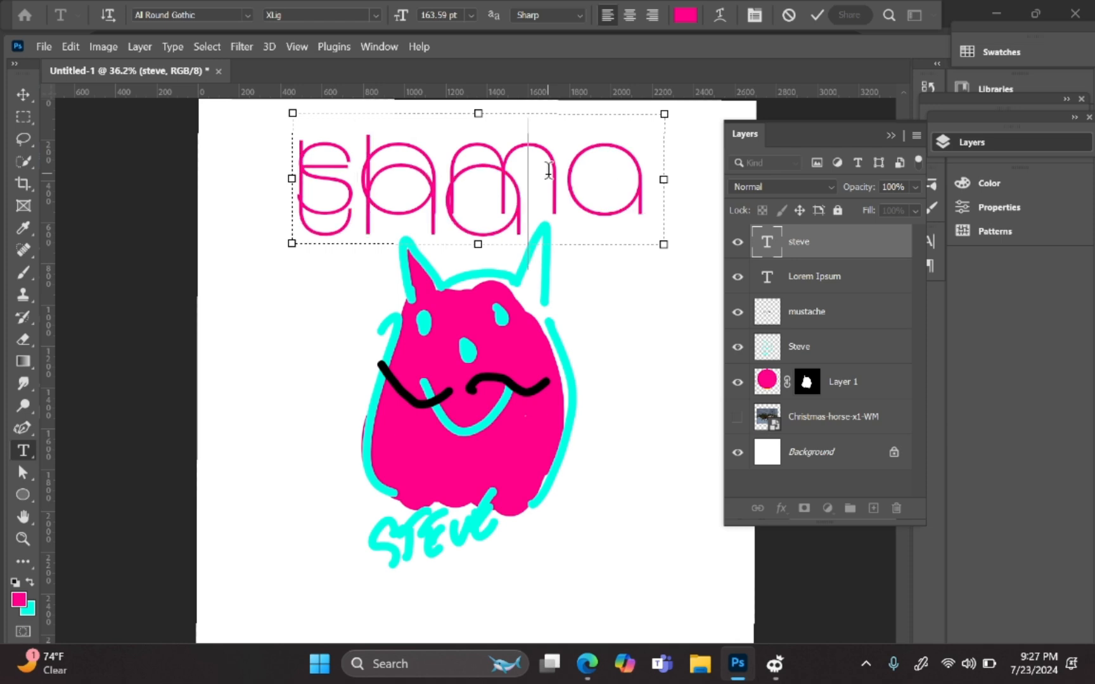
{"action": "key", "text": "BackSpace"}
{"action": "key", "text": "BackSpace"}
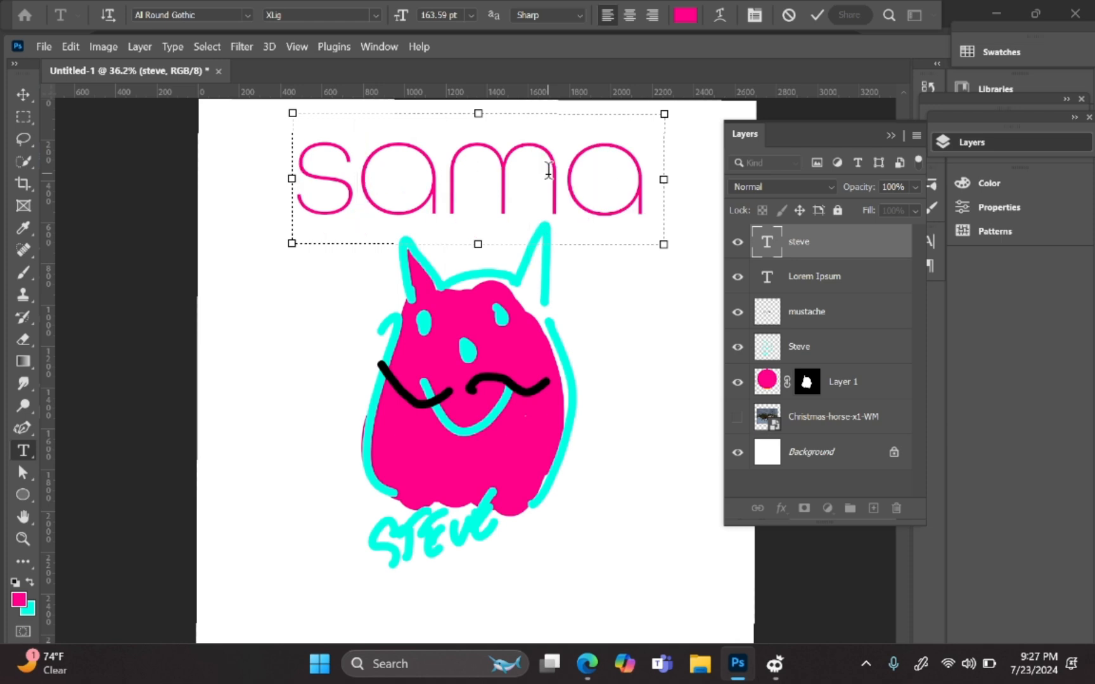
{"action": "type", "text": "anuha"}
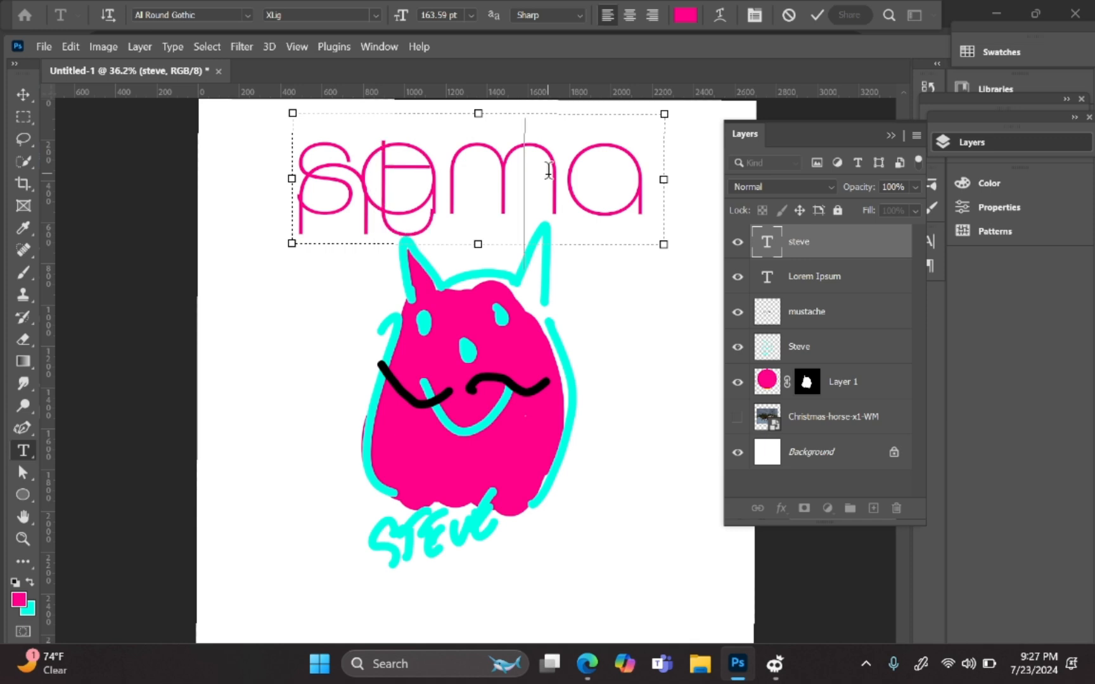
{"action": "left_click", "coordinate": [814, 12]}
Step: Move the samantha title left and down and widen its text box
{"action": "key", "text": "v"}
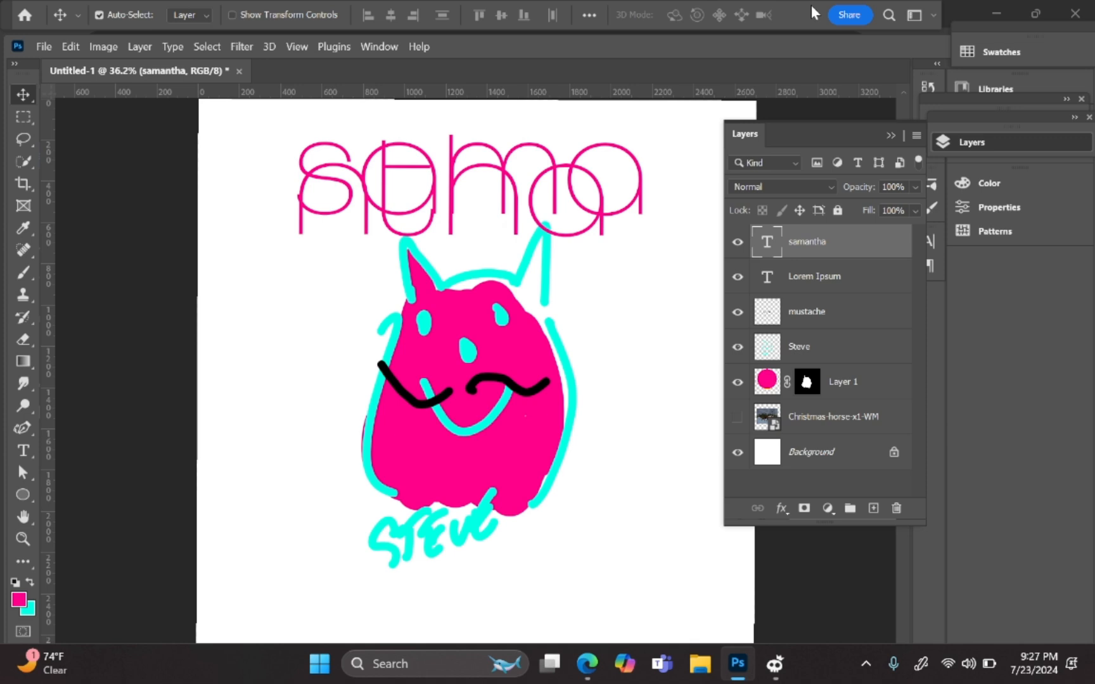
{"action": "left_click_drag", "start_coordinate": [554, 167], "coordinate": [488, 184]}
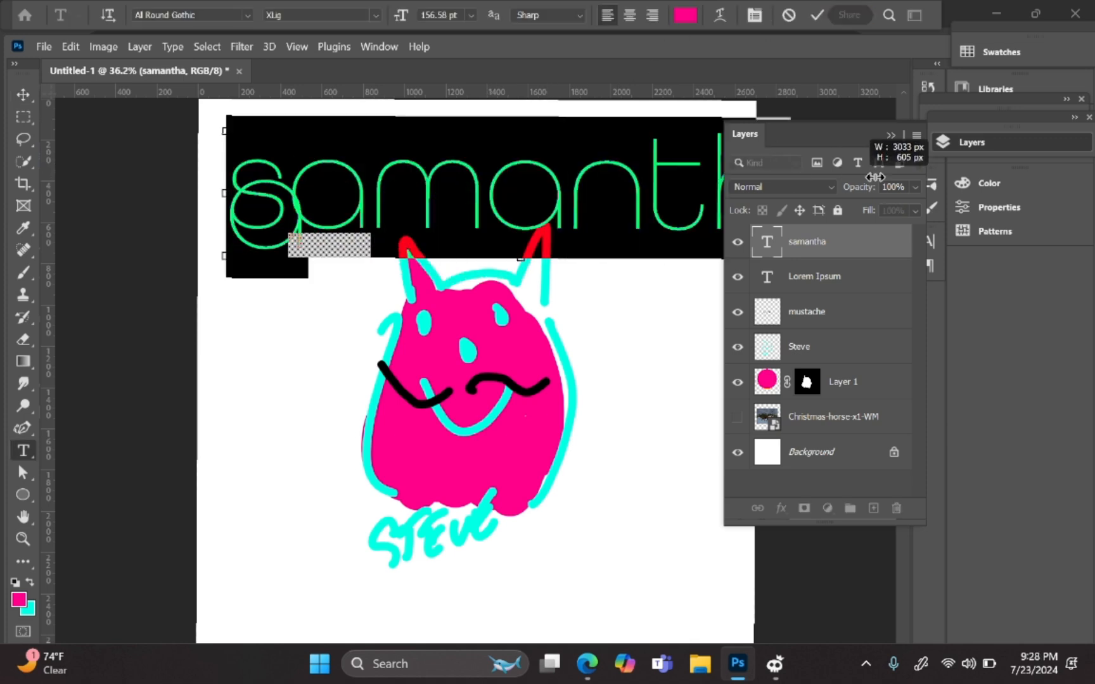
{"action": "left_click_drag", "start_coordinate": [858, 177], "coordinate": [842, 211]}
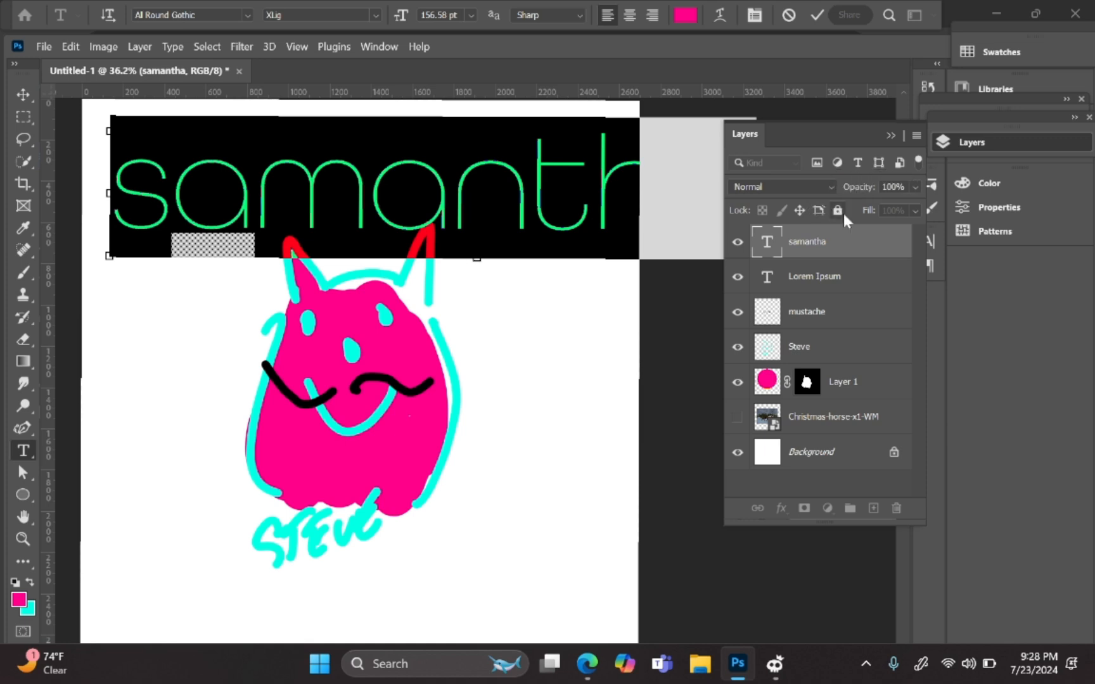
{"action": "left_click", "coordinate": [818, 16]}
Step: Shift the samantha title left and scale it down to about 71.7%
{"action": "key", "text": "v"}
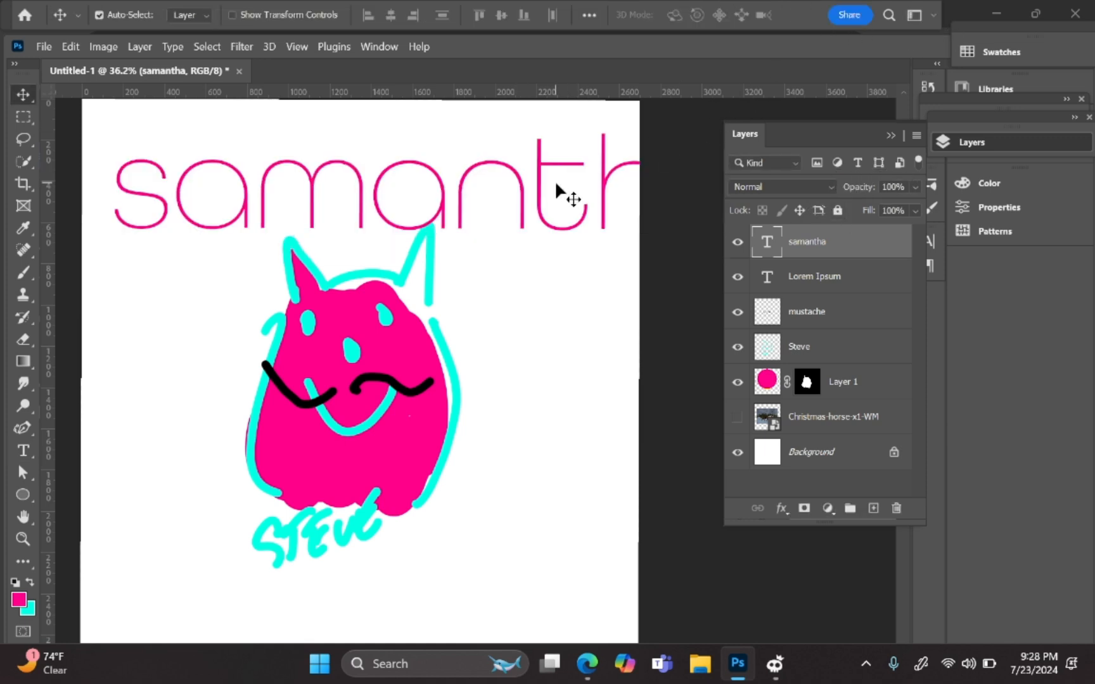
{"action": "left_click_drag", "start_coordinate": [556, 184], "coordinate": [509, 176]}
{"action": "key", "text": "ctrl+t"}
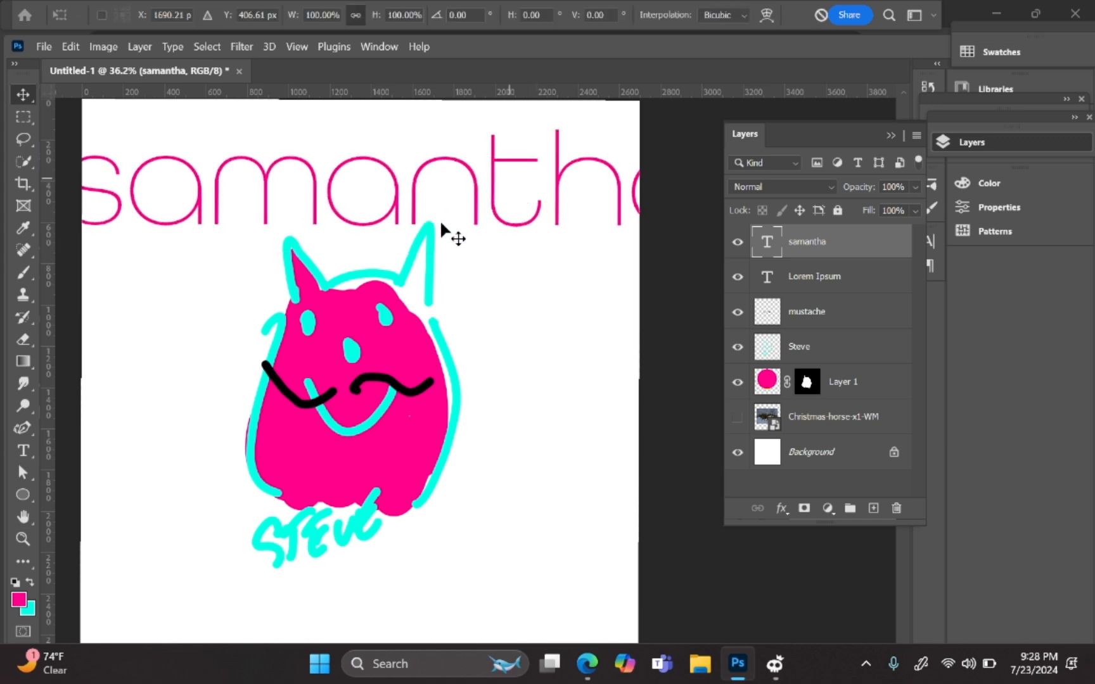
{"action": "left_click_drag", "start_coordinate": [455, 222], "coordinate": [391, 215]}
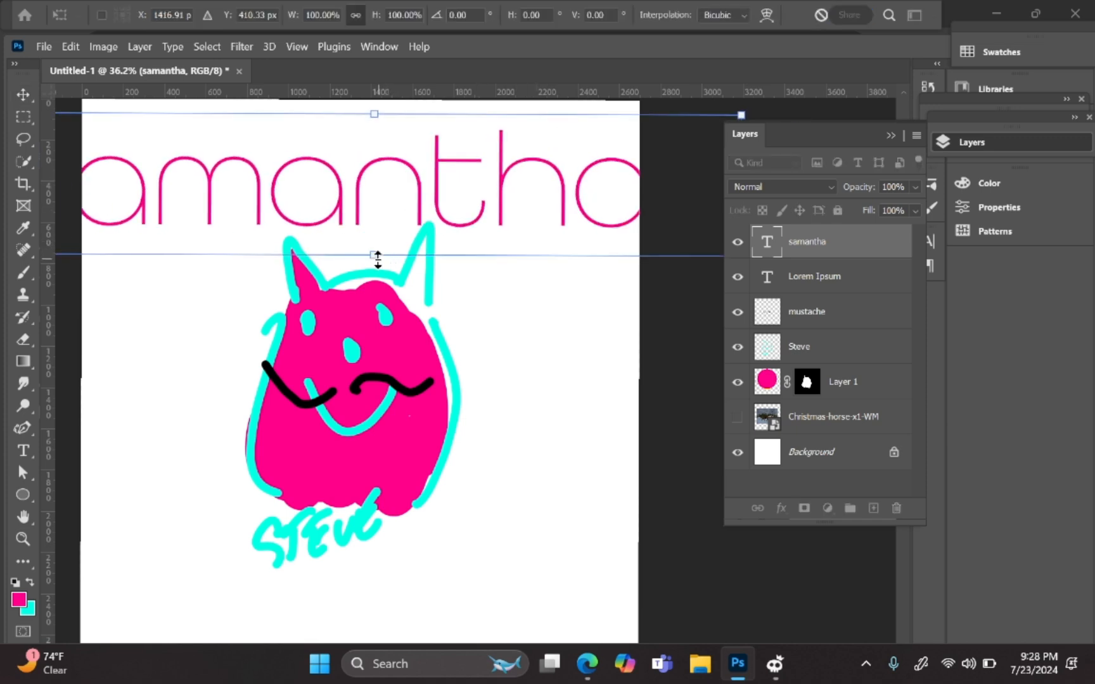
{"action": "left_click_drag", "start_coordinate": [378, 258], "coordinate": [421, 212]}
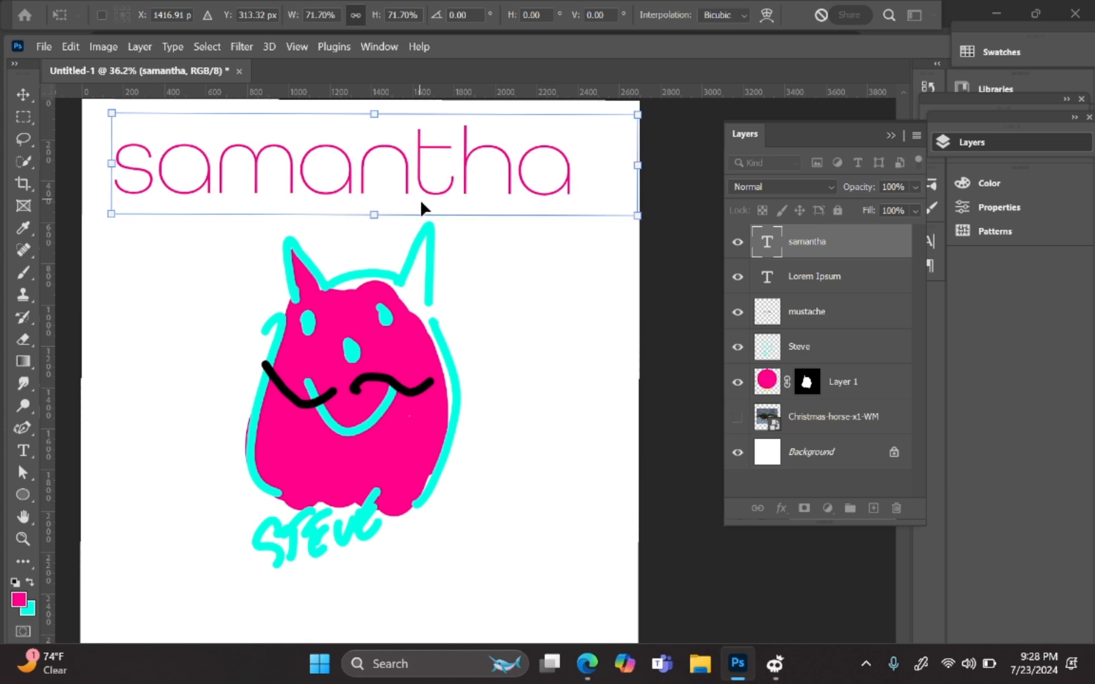
{"action": "left_click", "coordinate": [23, 521]}
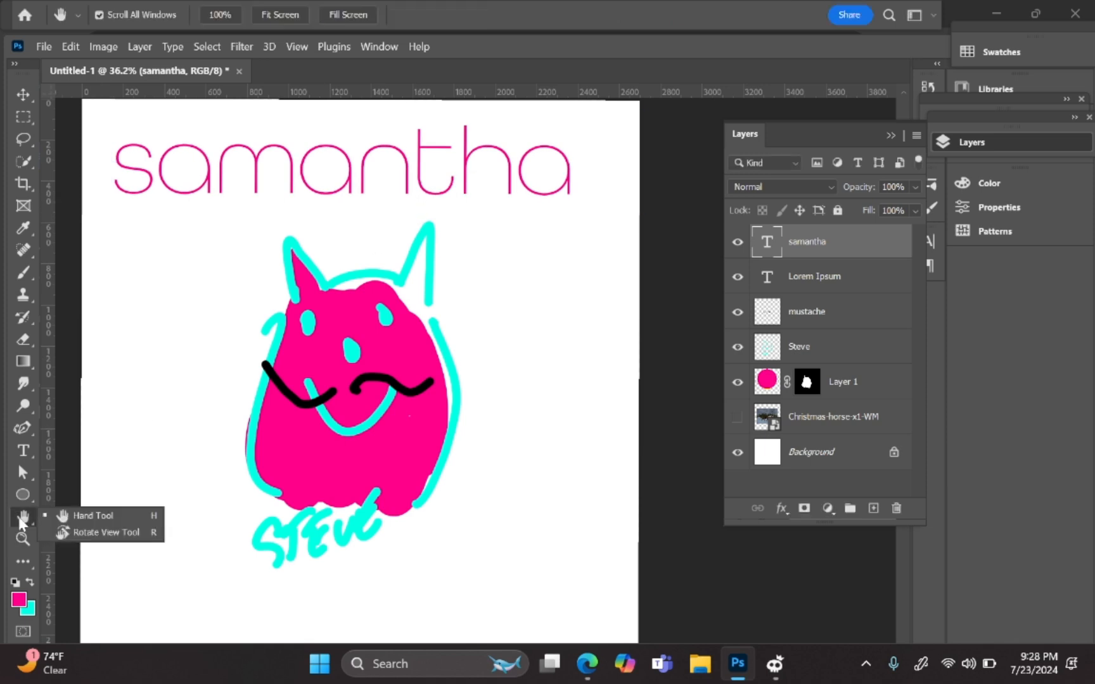
Step: Delete the Lorem Ipsum text layer below the samantha title
{"action": "scroll", "coordinate": [32, 520], "scroll_direction": "up", "scroll_amount": 5}
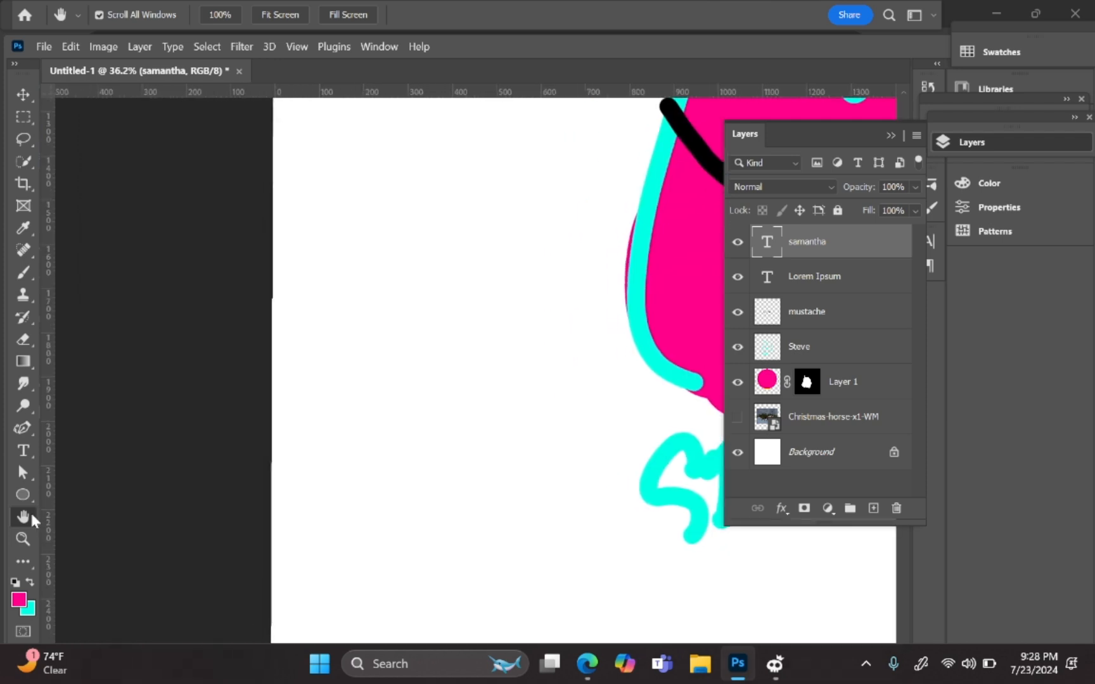
{"action": "scroll", "coordinate": [31, 521], "scroll_direction": "right", "scroll_amount": 3}
{"action": "scroll", "coordinate": [32, 521], "scroll_direction": "down", "scroll_amount": 5}
{"action": "scroll", "coordinate": [31, 521], "scroll_direction": "down", "scroll_amount": 4}
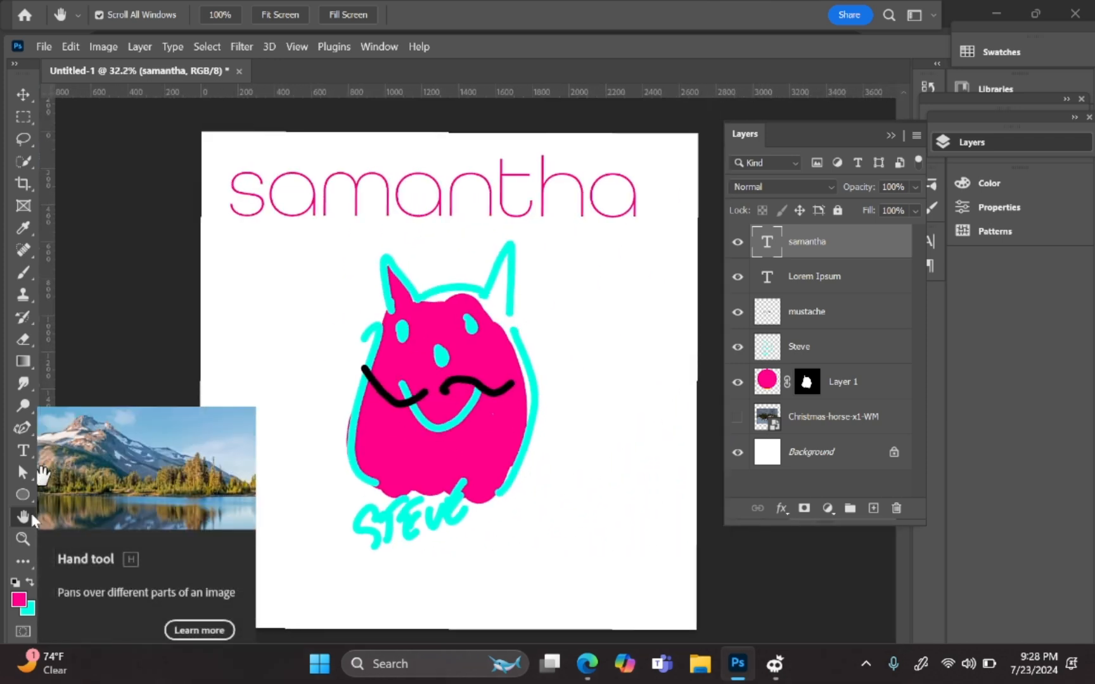
{"action": "scroll", "coordinate": [32, 521], "scroll_direction": "up", "scroll_amount": 3}
{"action": "scroll", "coordinate": [32, 521], "scroll_direction": "up", "scroll_amount": 3}
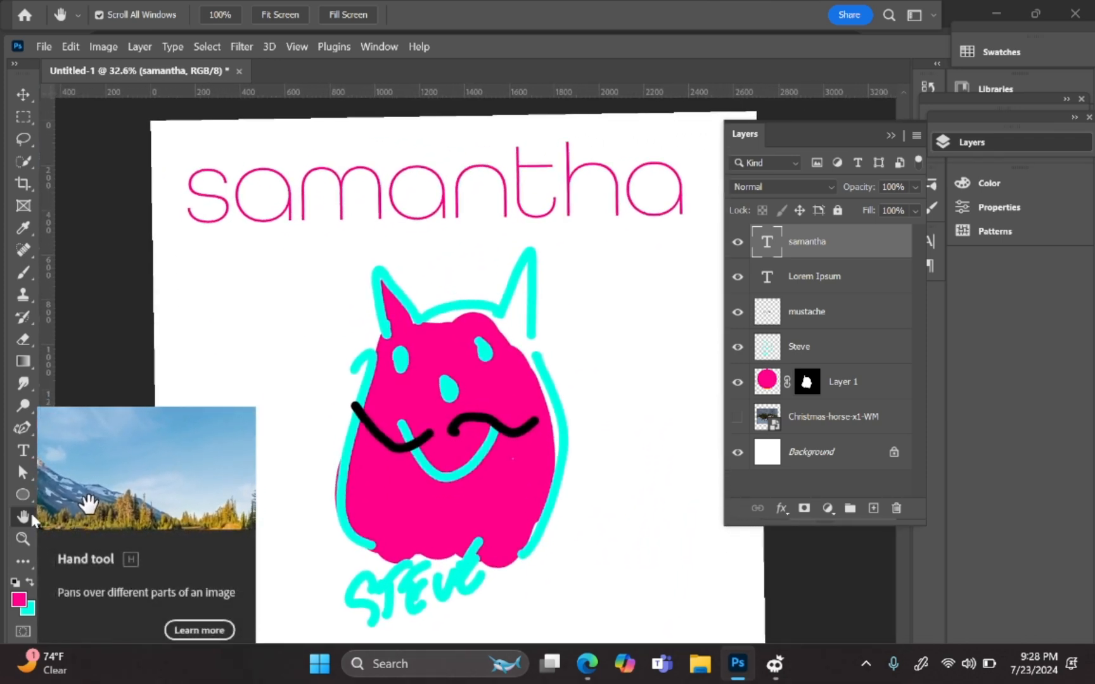
{"action": "scroll", "coordinate": [32, 521], "scroll_direction": "down", "scroll_amount": 2}
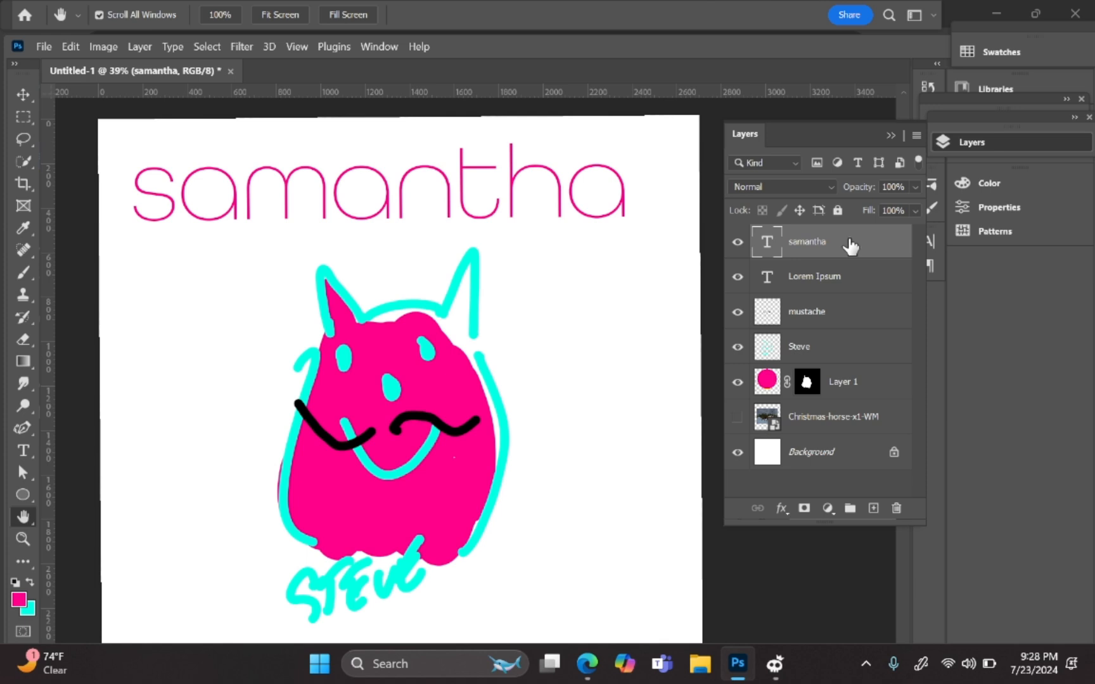
{"action": "key", "text": "alt+bracketleft"}
{"action": "key", "text": "Delete"}
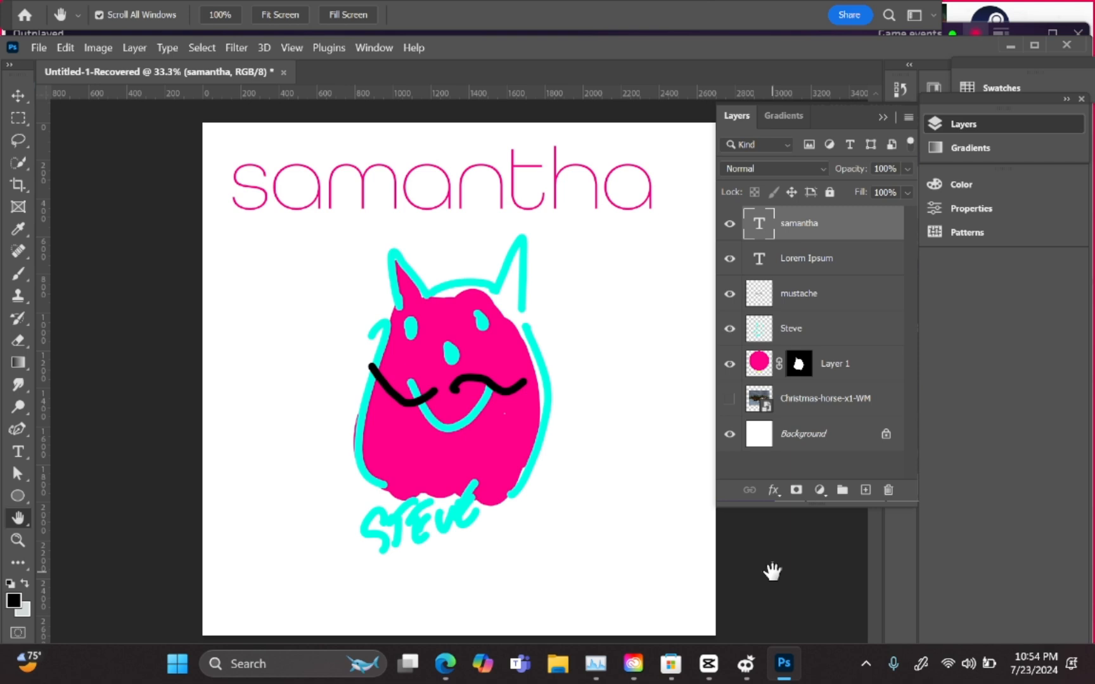
{"action": "key", "text": "ctrl+s"}
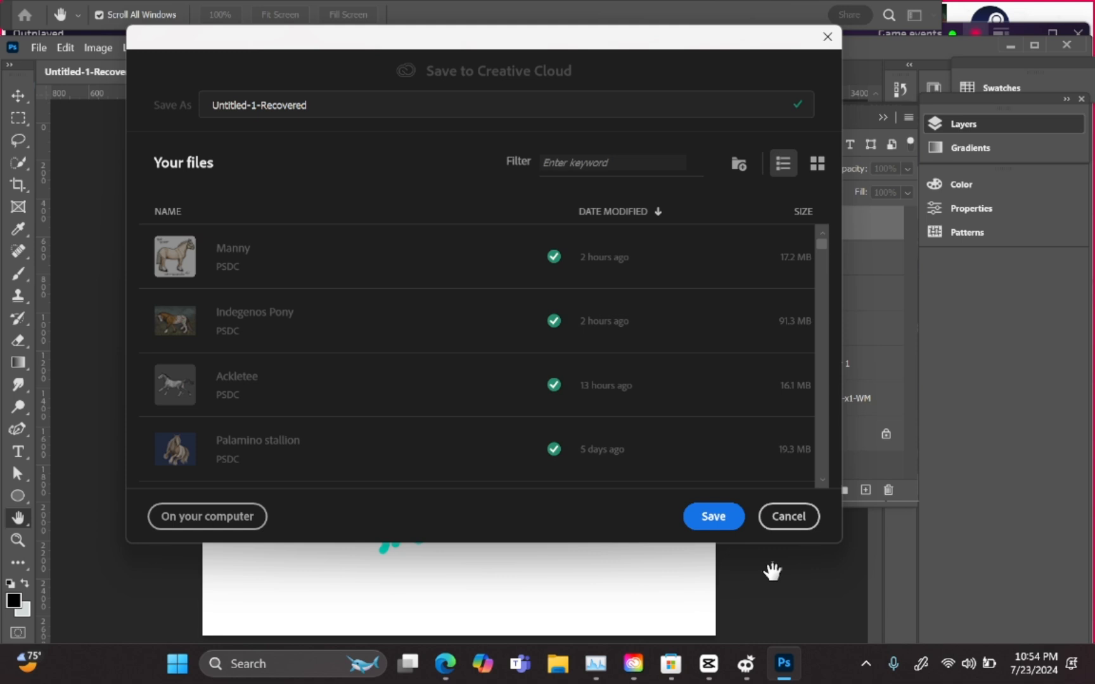
{"action": "left_click", "coordinate": [380, 105]}
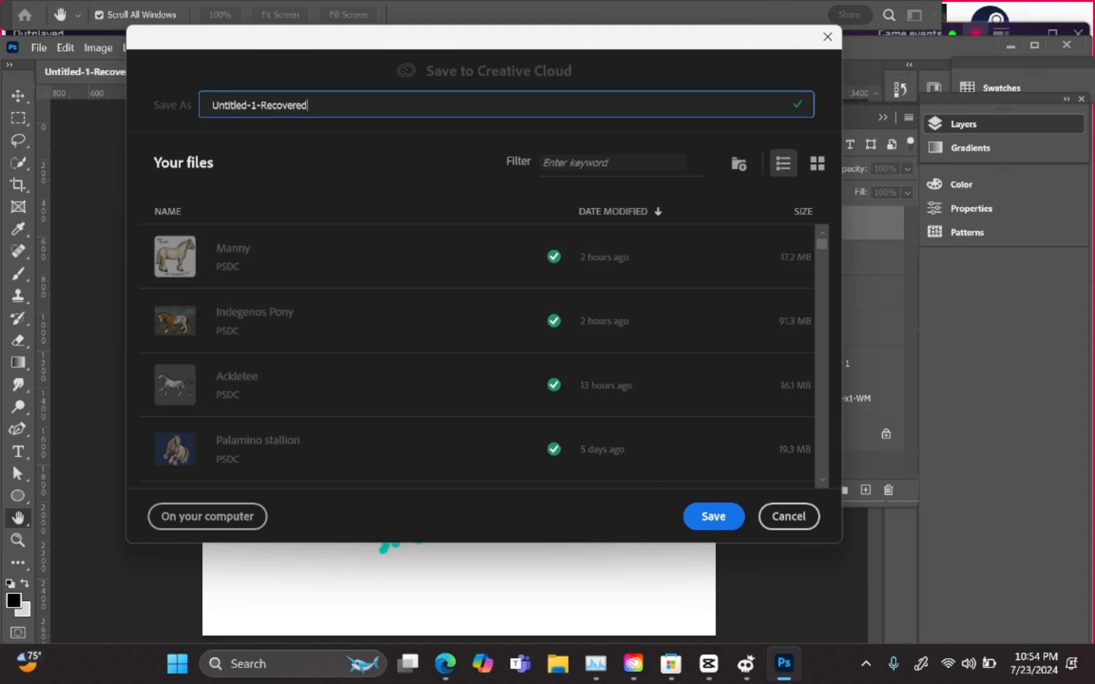
{"action": "double_click", "coordinate": [304, 105]}
{"action": "double_click", "coordinate": [304, 106]}
{"action": "left_click", "coordinate": [308, 105]}
{"action": "left_click_drag", "start_coordinate": [308, 105], "coordinate": [211, 105]}
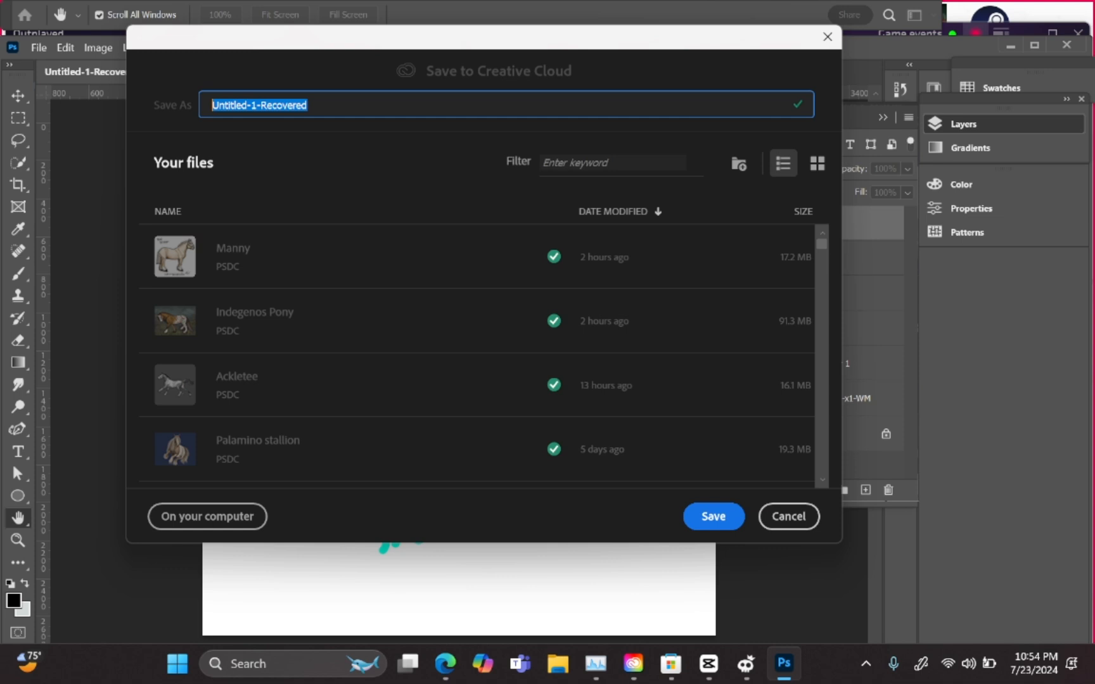
{"action": "type", "text": "steve"}
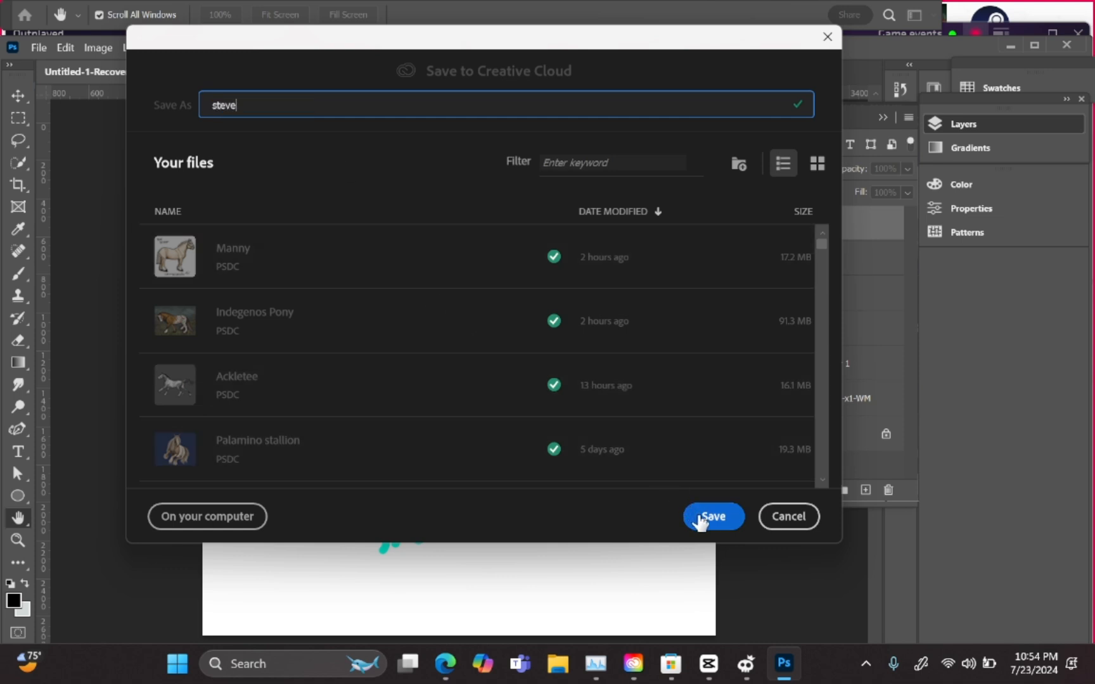
{"action": "left_click", "coordinate": [786, 525]}
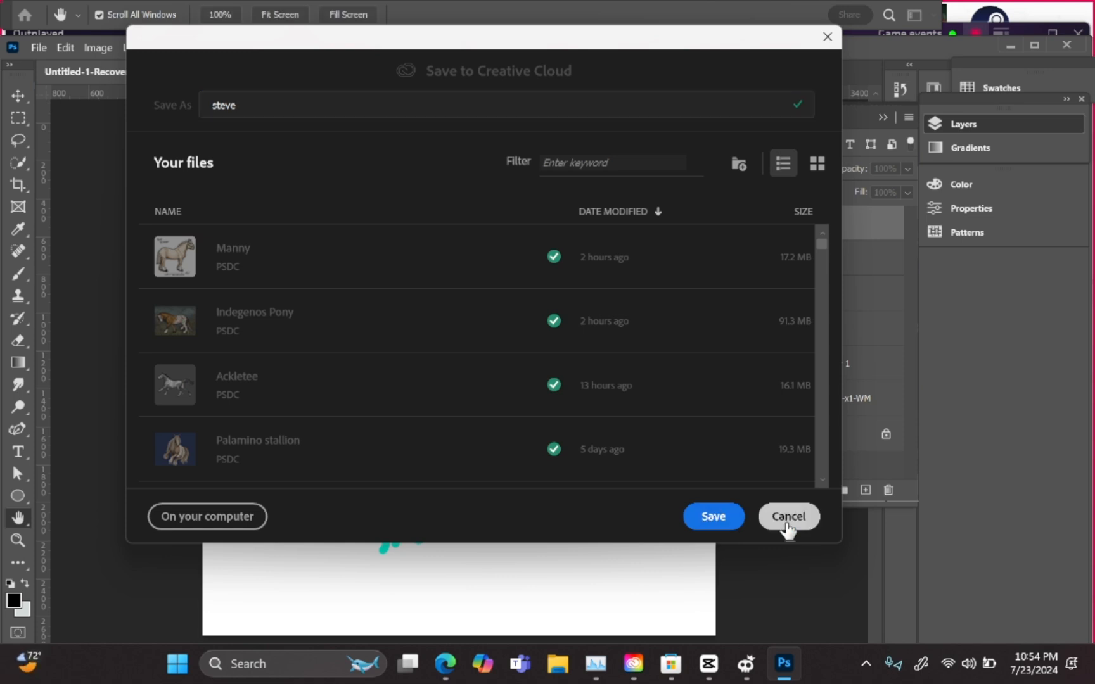
{"action": "left_click", "coordinate": [797, 518]}
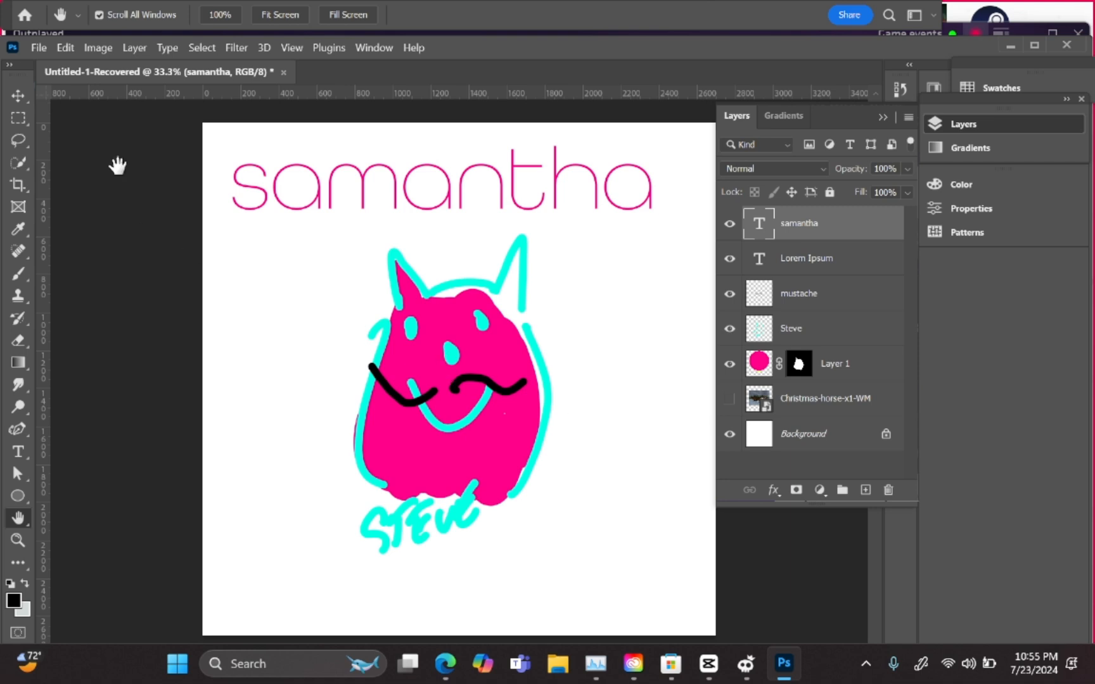
{"action": "left_click", "coordinate": [38, 48]}
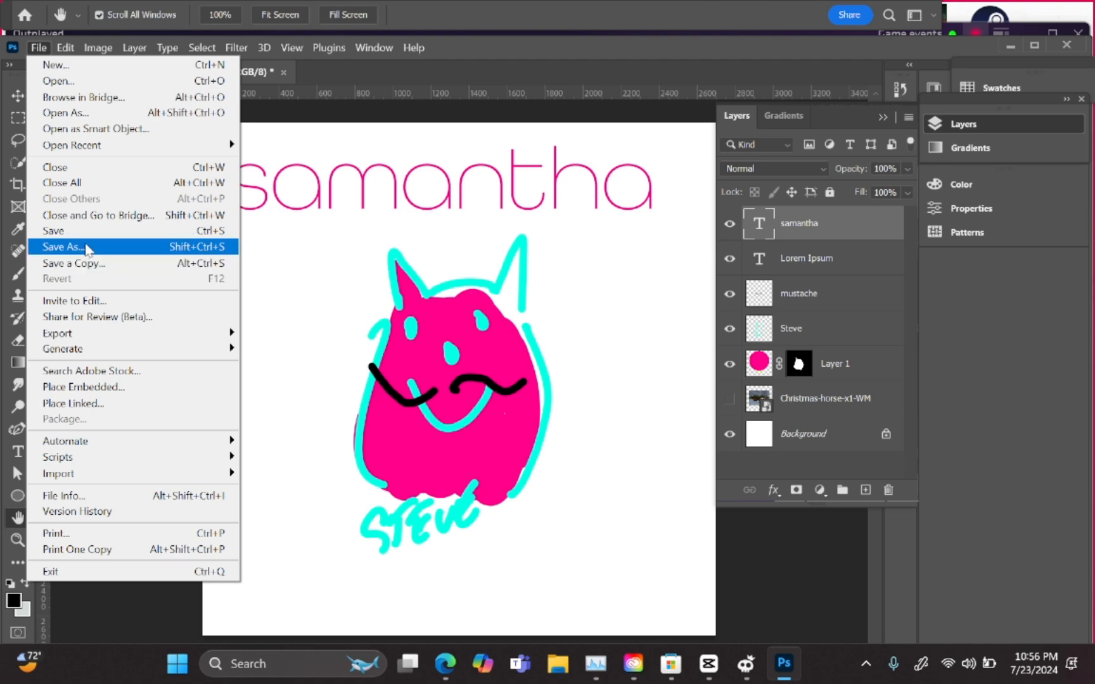
{"action": "left_click", "coordinate": [85, 246]}
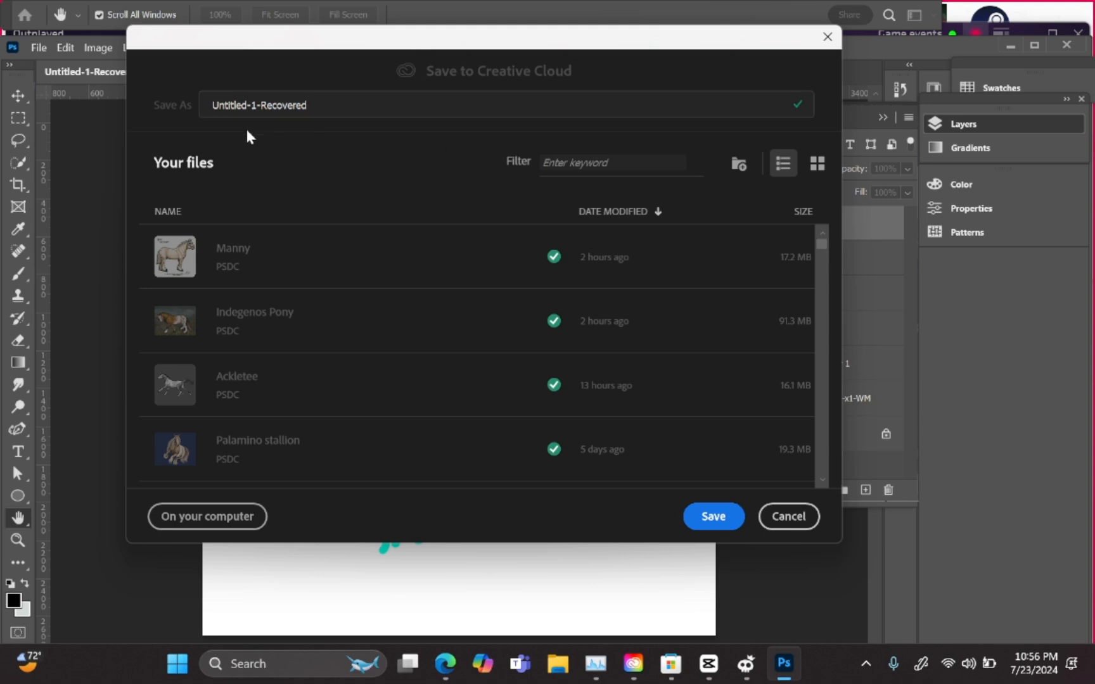
{"action": "left_click", "coordinate": [218, 106]}
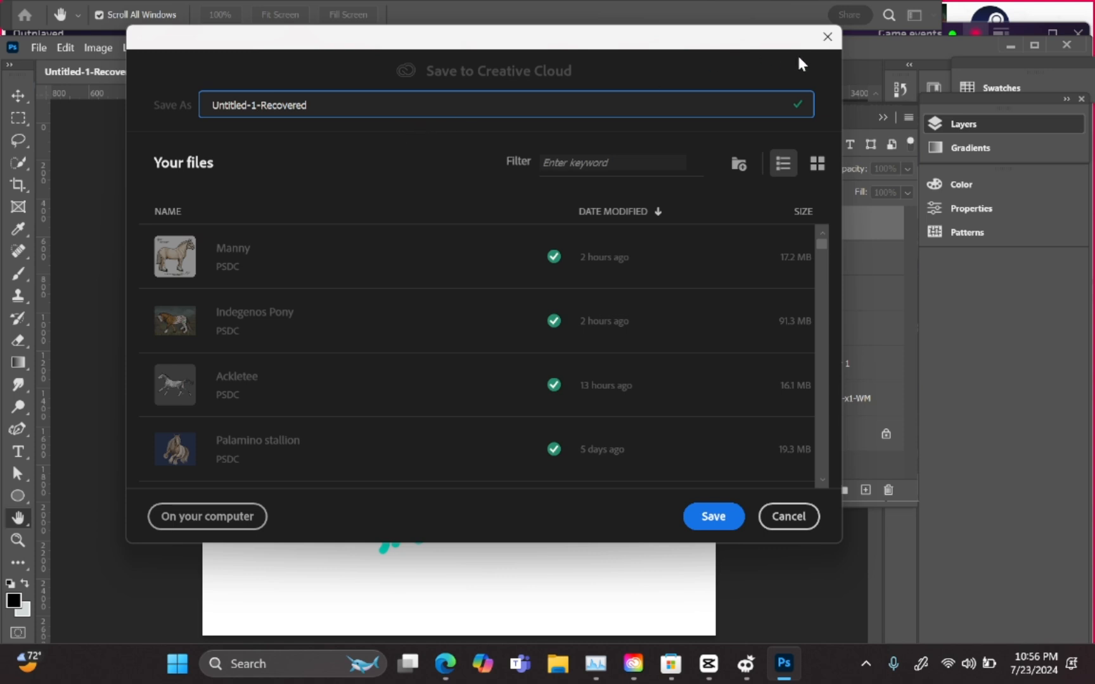
{"action": "left_click", "coordinate": [826, 37]}
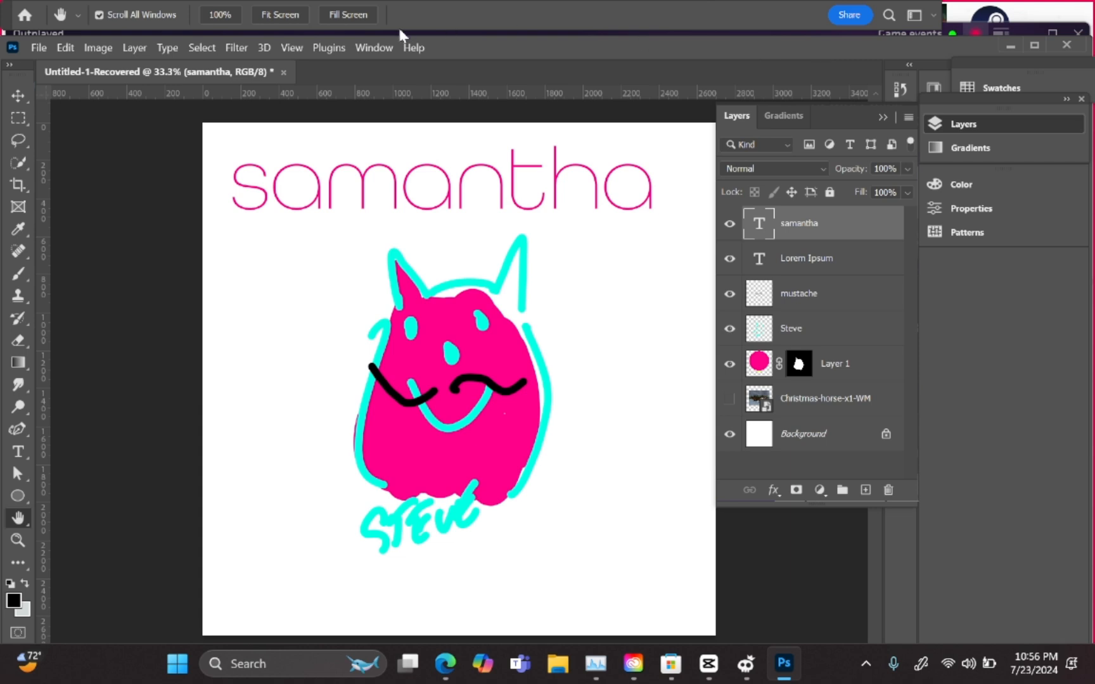
{"action": "left_click", "coordinate": [236, 49]}
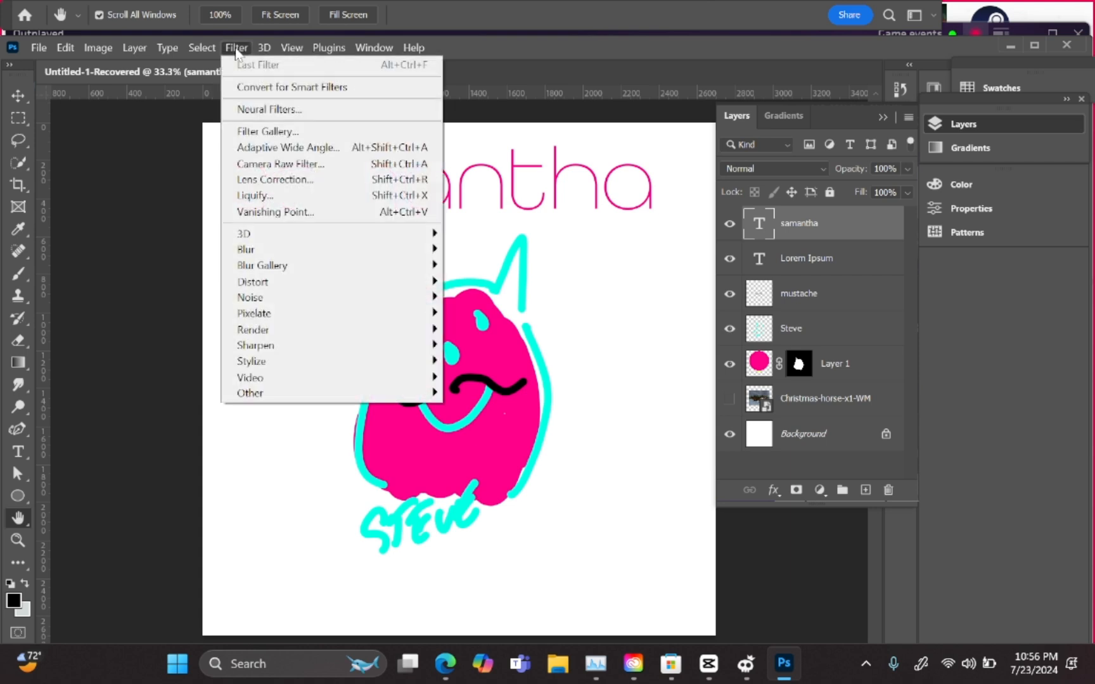
{"action": "left_click", "coordinate": [235, 49]}
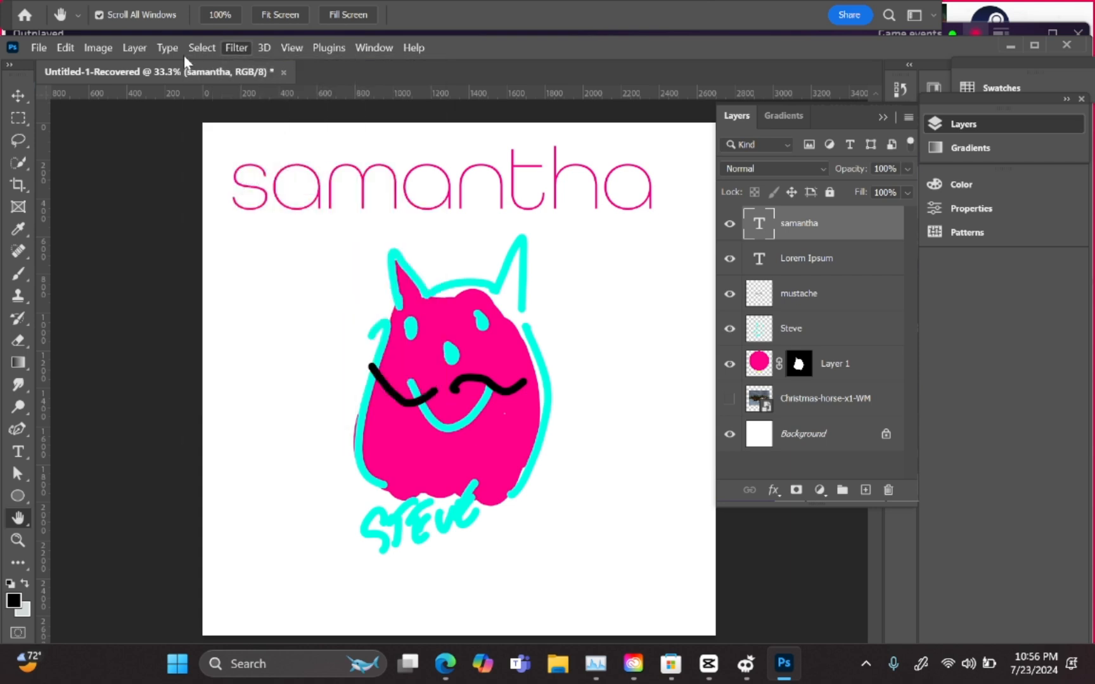
{"action": "left_click", "coordinate": [168, 48]}
{"action": "mouse_move", "coordinate": [134, 47]}
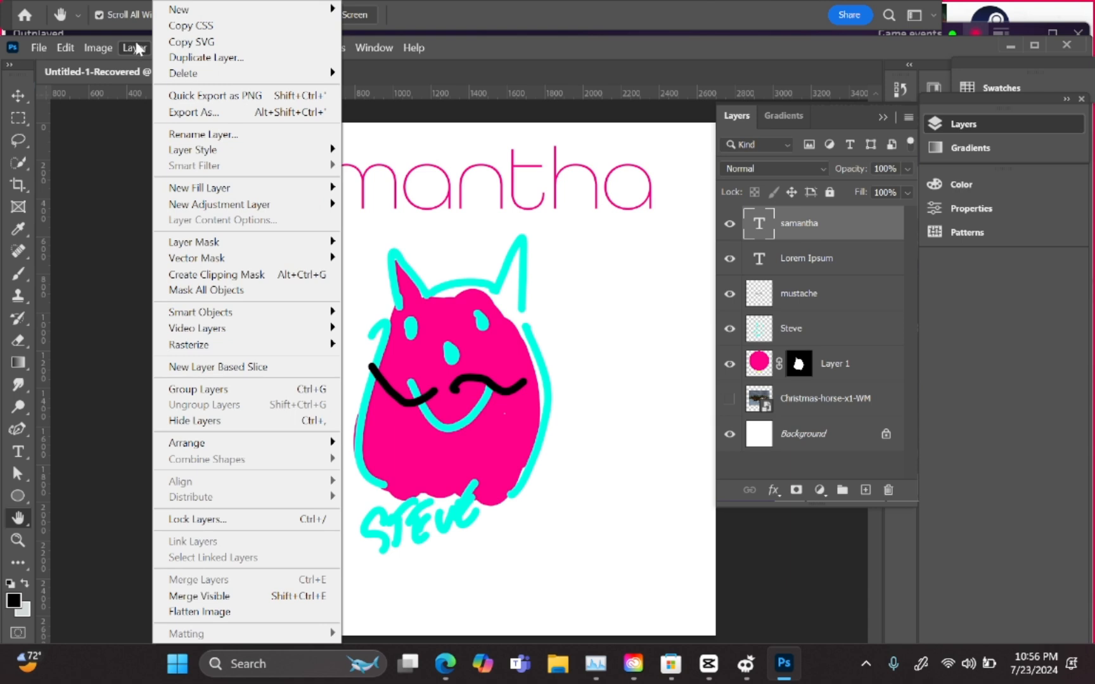
{"action": "left_click", "coordinate": [95, 184]}
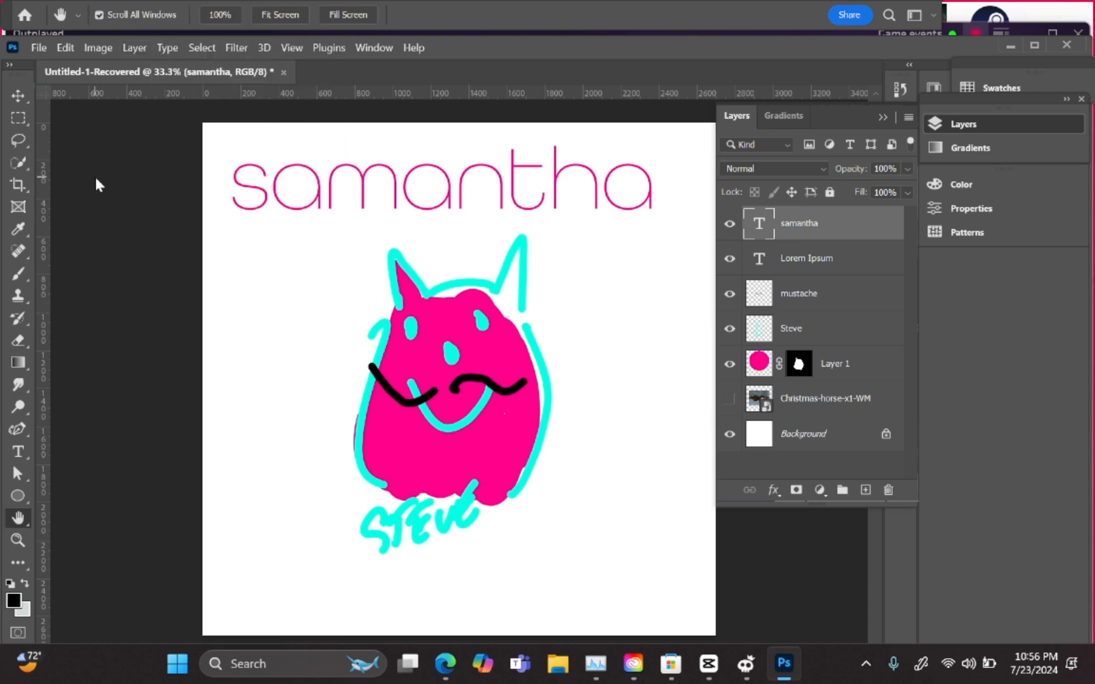